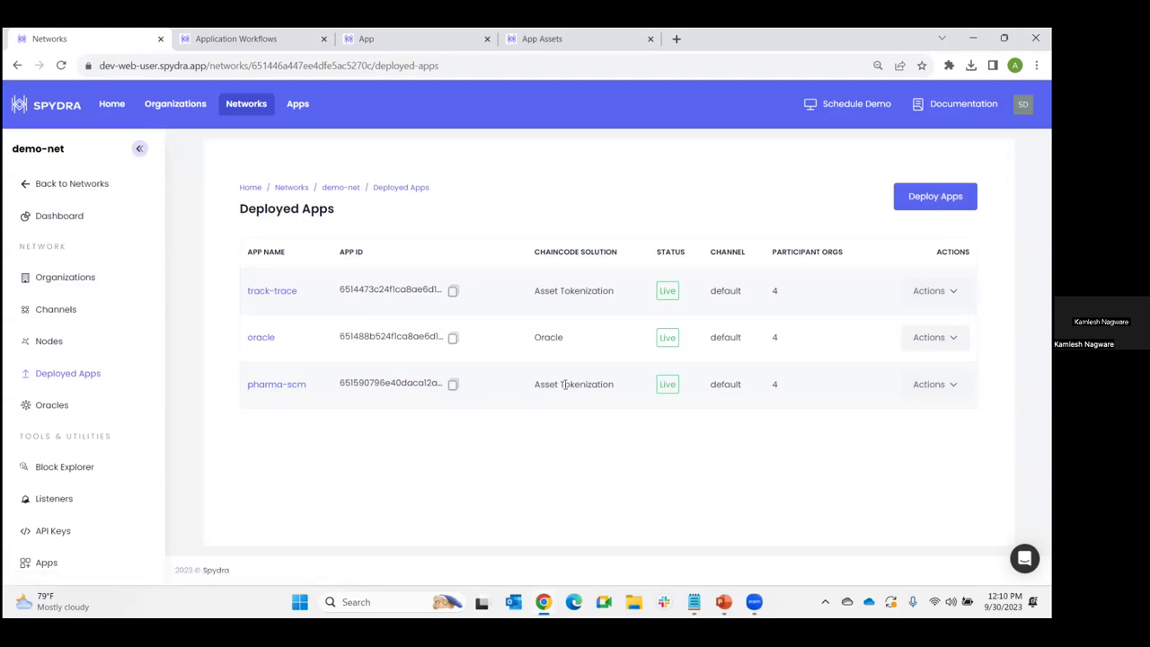
Open the pharma-scm app's asset settings and examine the QCReport asset and its batchNumber reference
click(274, 385)
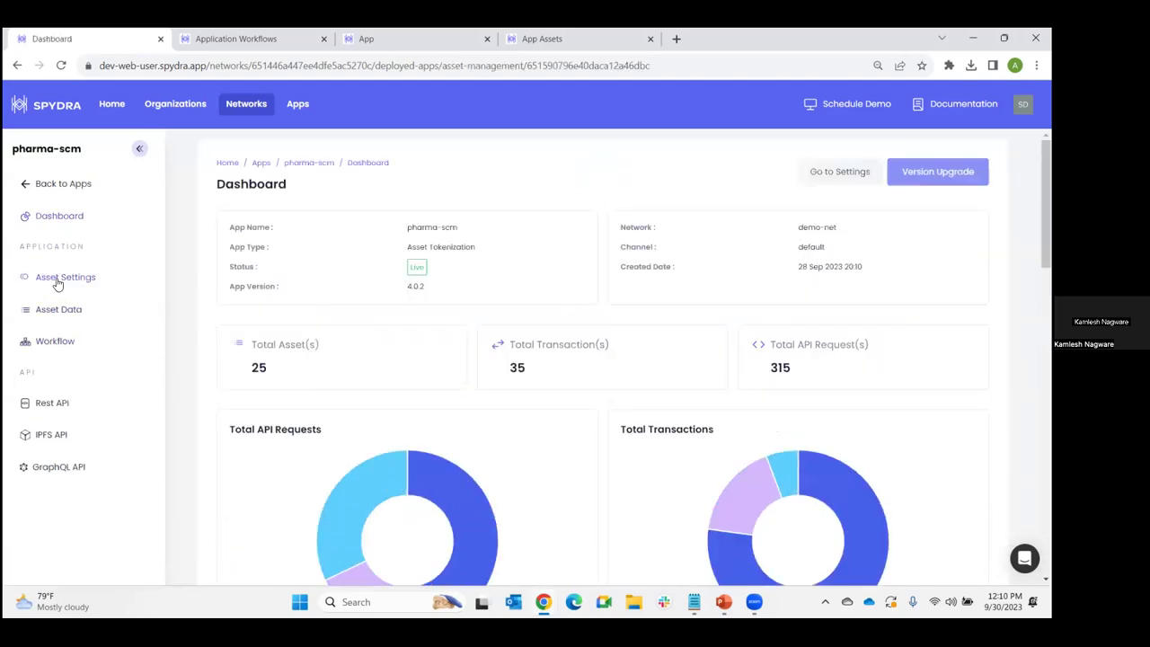
click(58, 283)
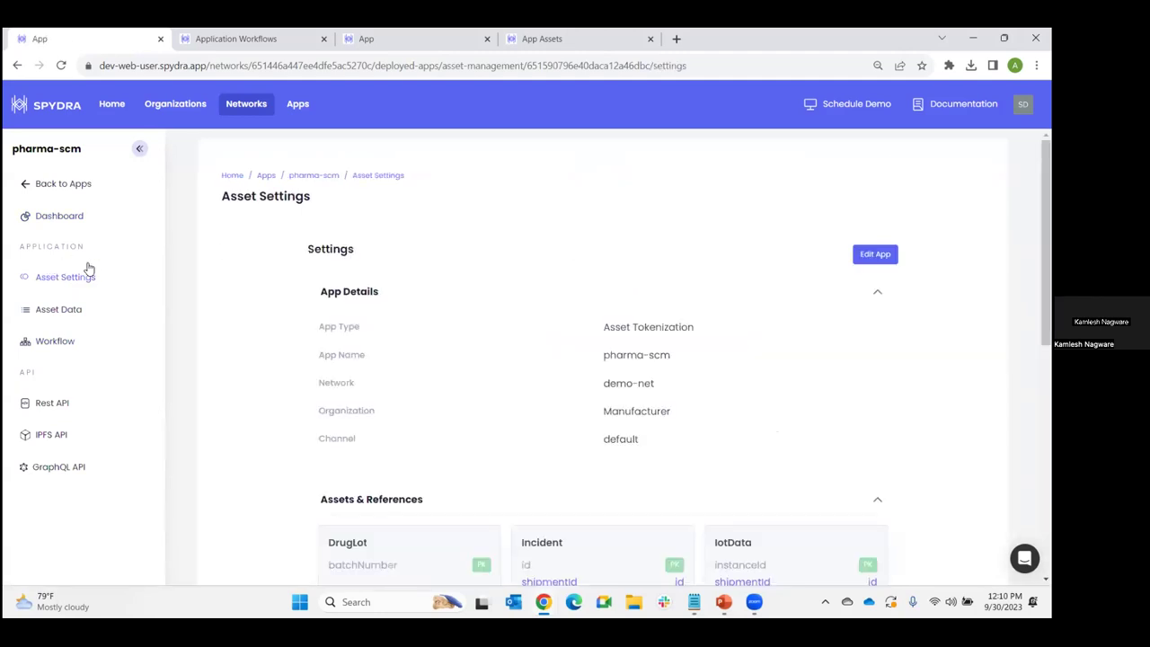
scroll(501, 377, down, 2)
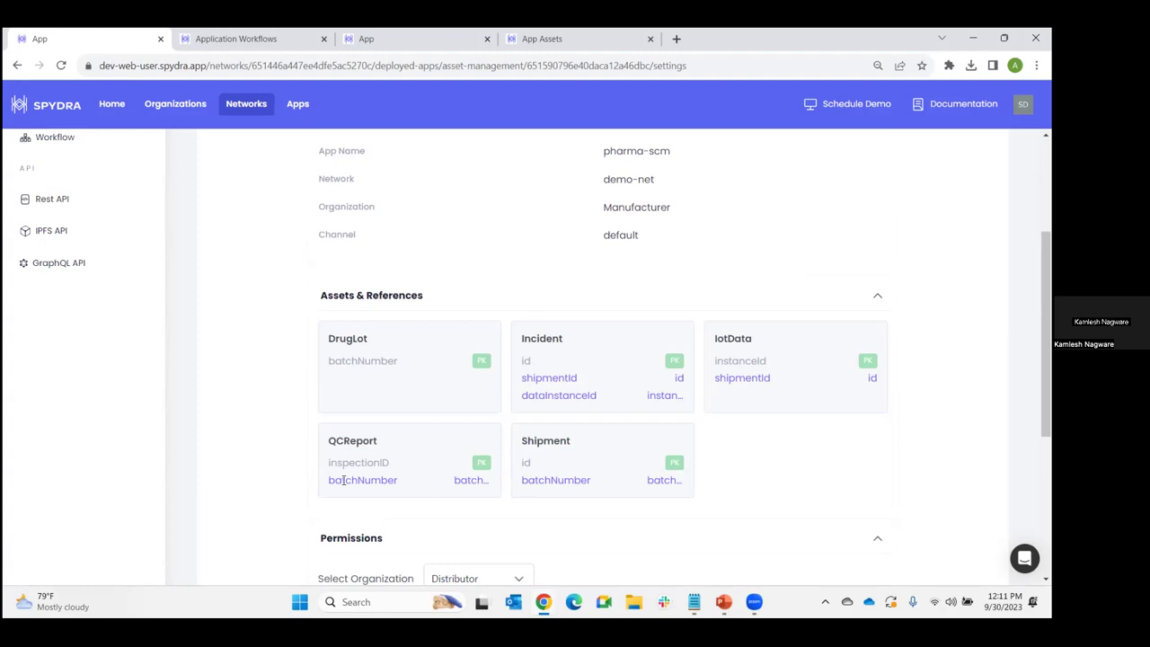
double_click(352, 441)
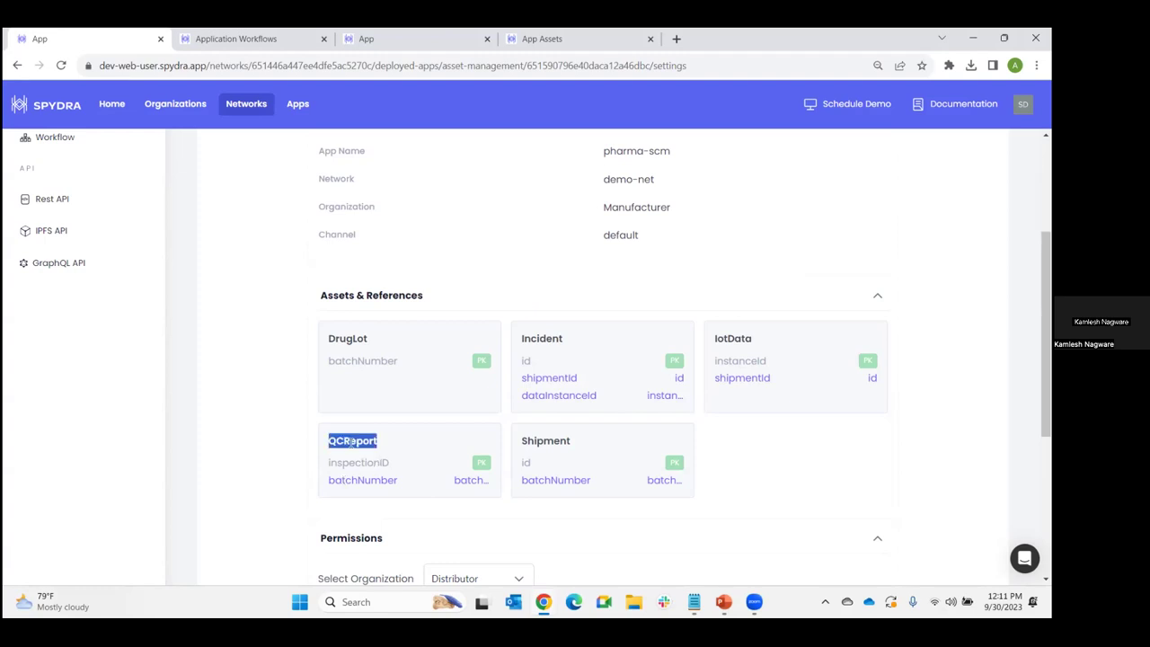
double_click(347, 480)
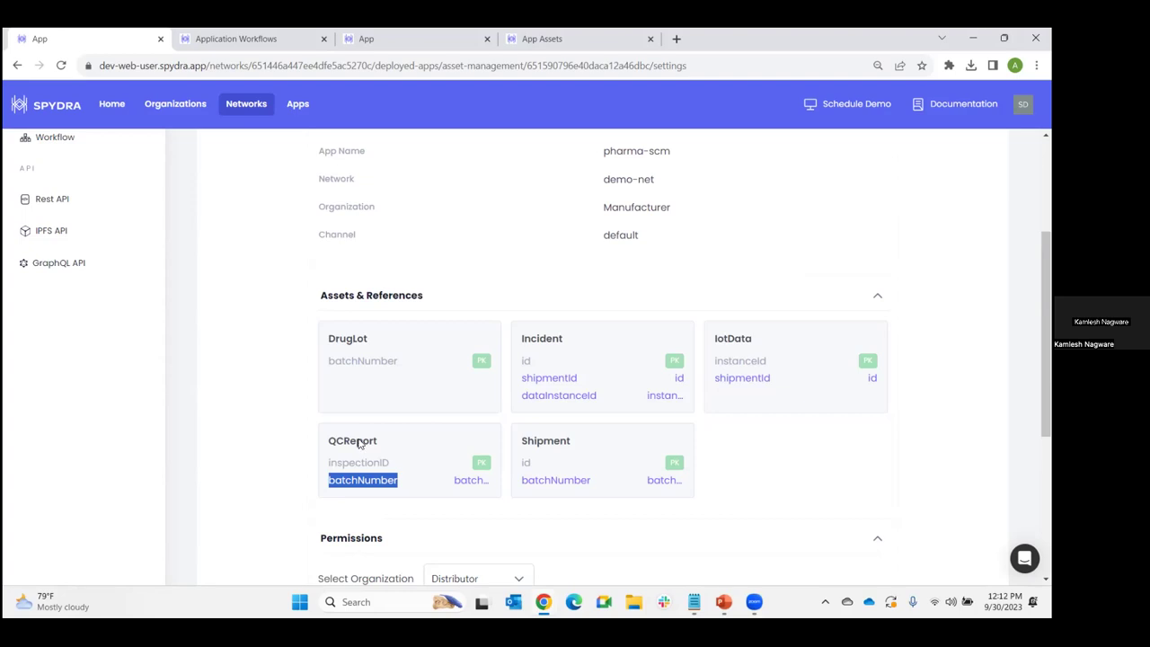
View the asset permissions for the Manufacturer organization and for the Logistics organization
scroll(356, 460, down, 2)
right_click(490, 383)
click(449, 400)
click(453, 399)
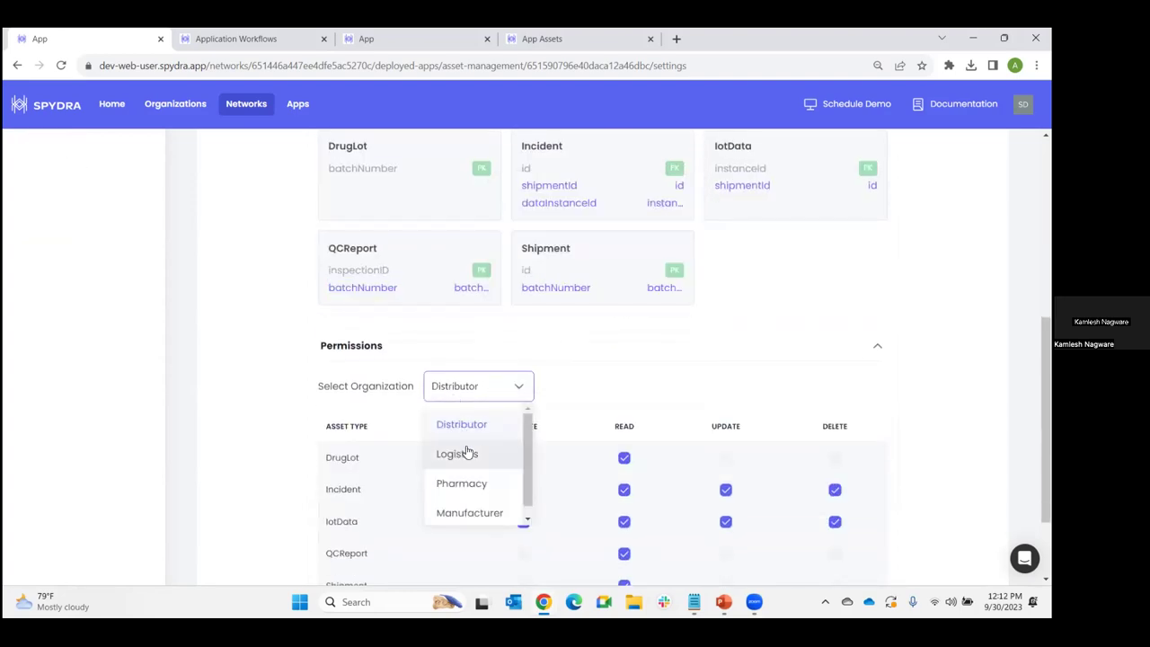
click(467, 507)
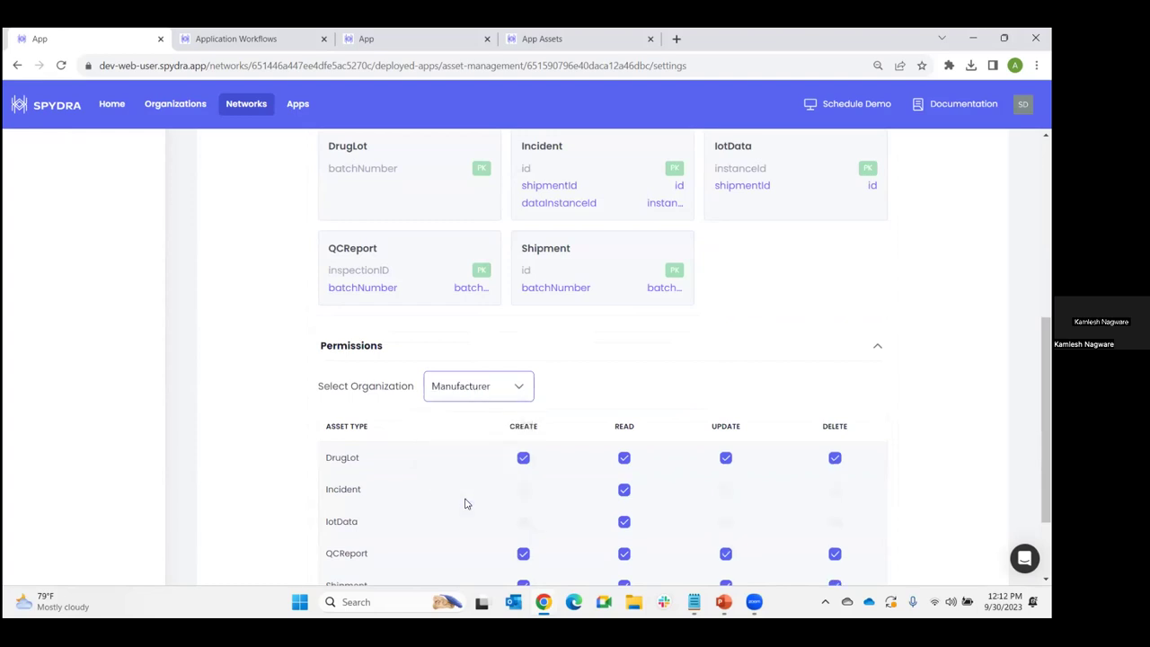
click(469, 398)
click(467, 452)
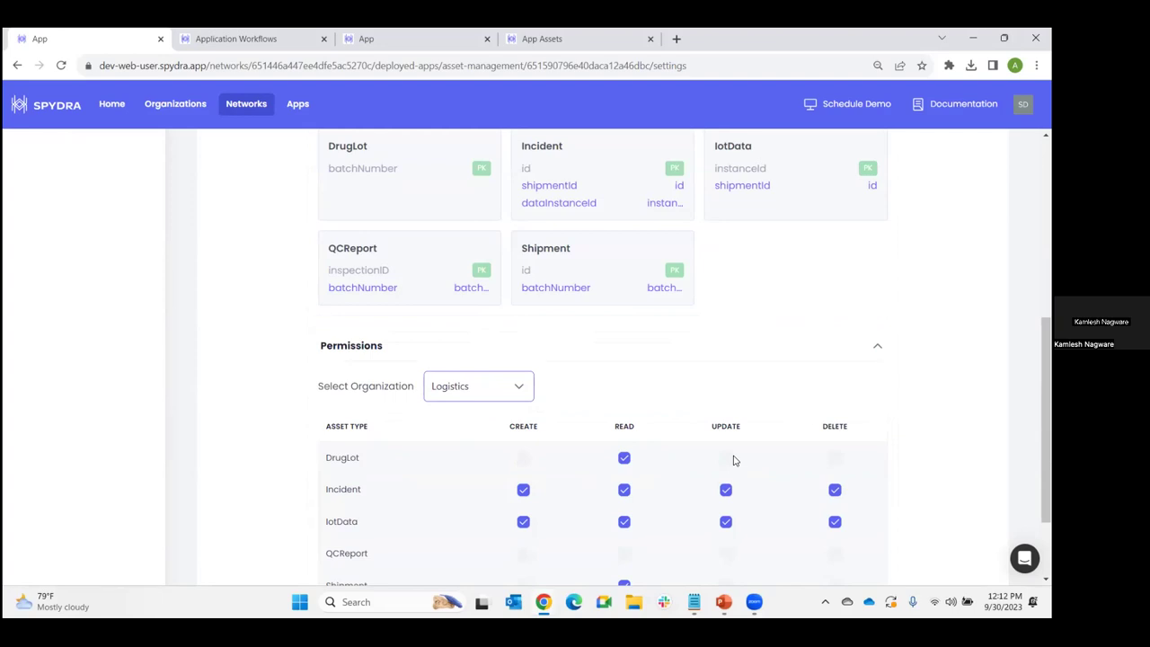
Review the app details and the relationships between the asset types in the asset settings
scroll(745, 324, up, 5)
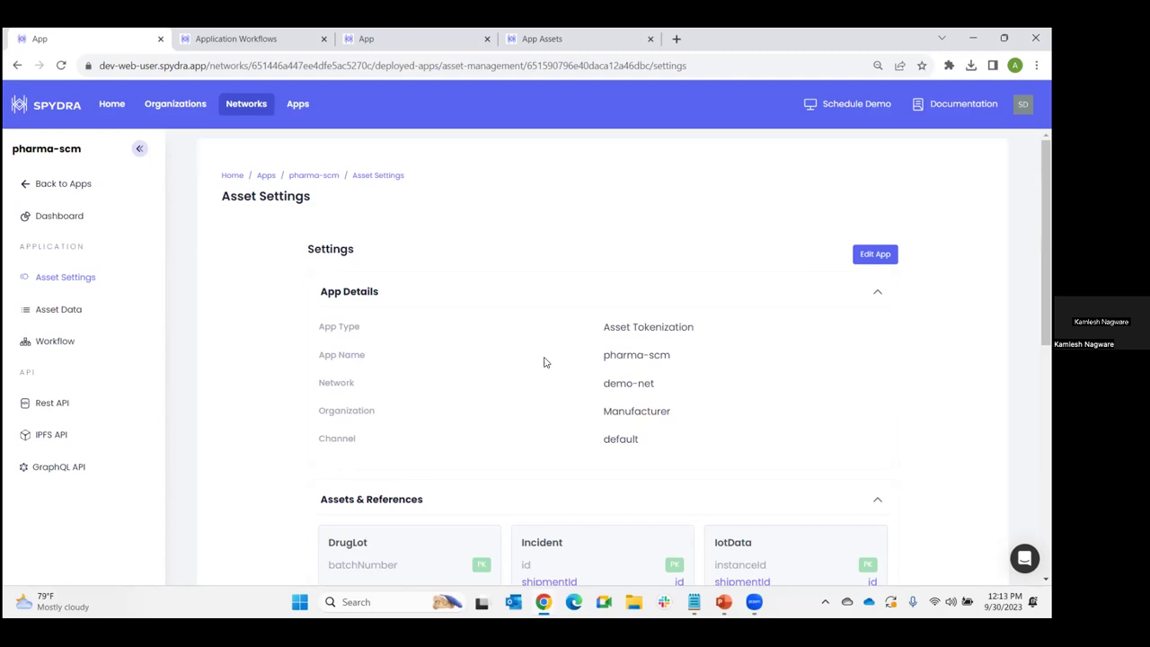
scroll(544, 362, down, 1)
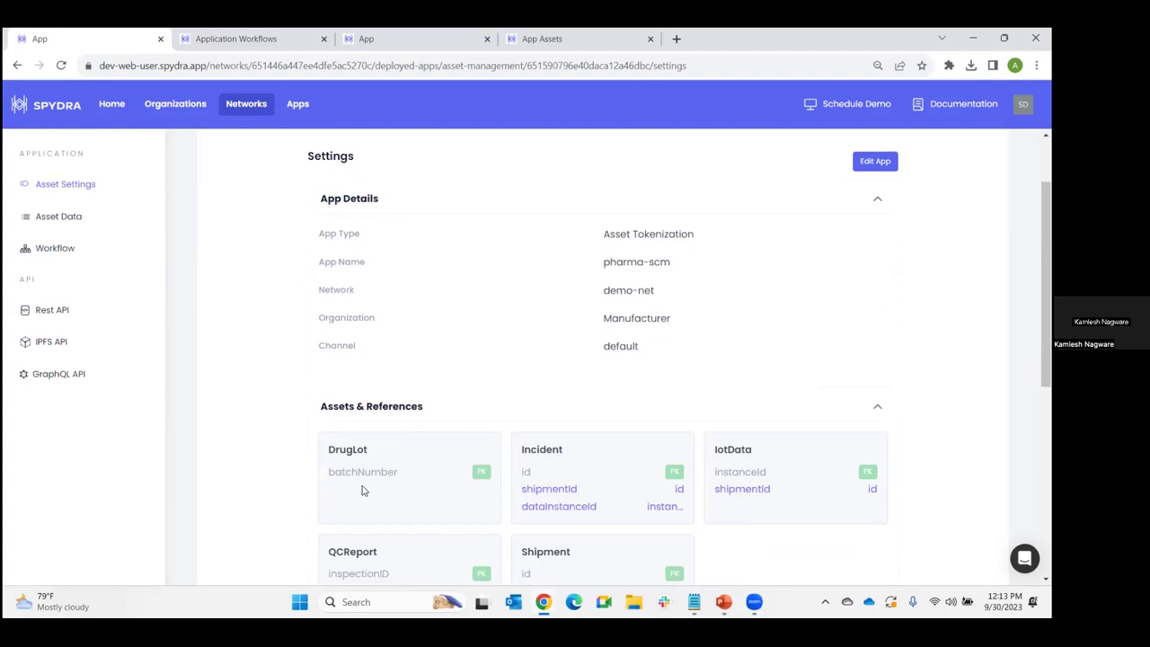
scroll(363, 490, down, 1)
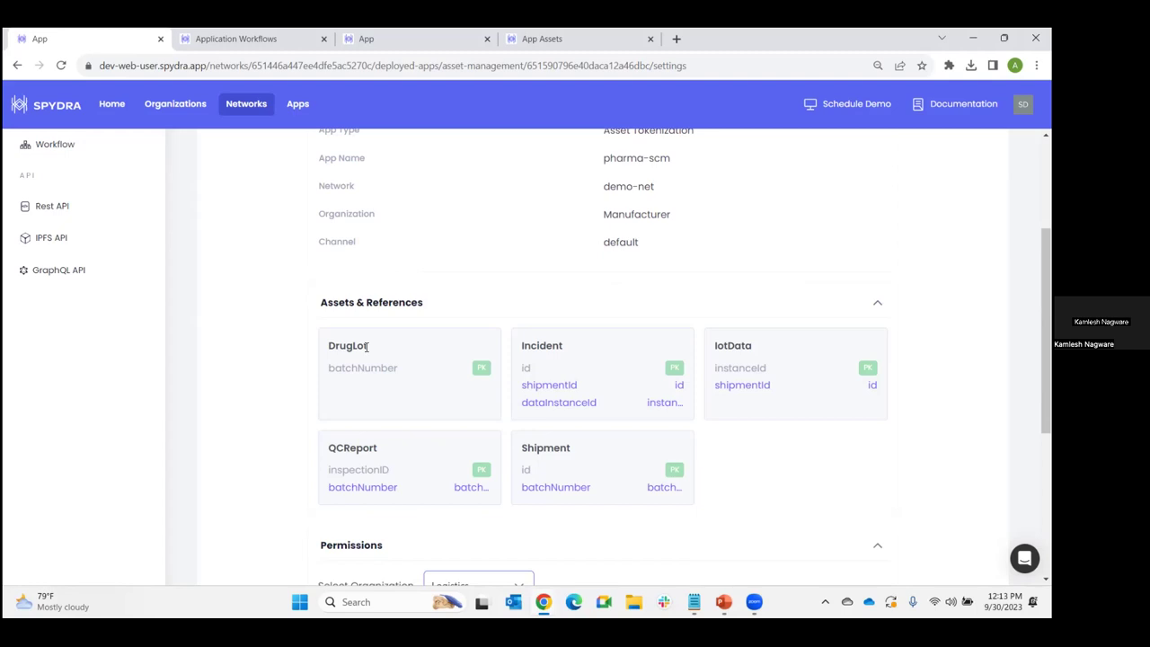
scroll(367, 346, up, 3)
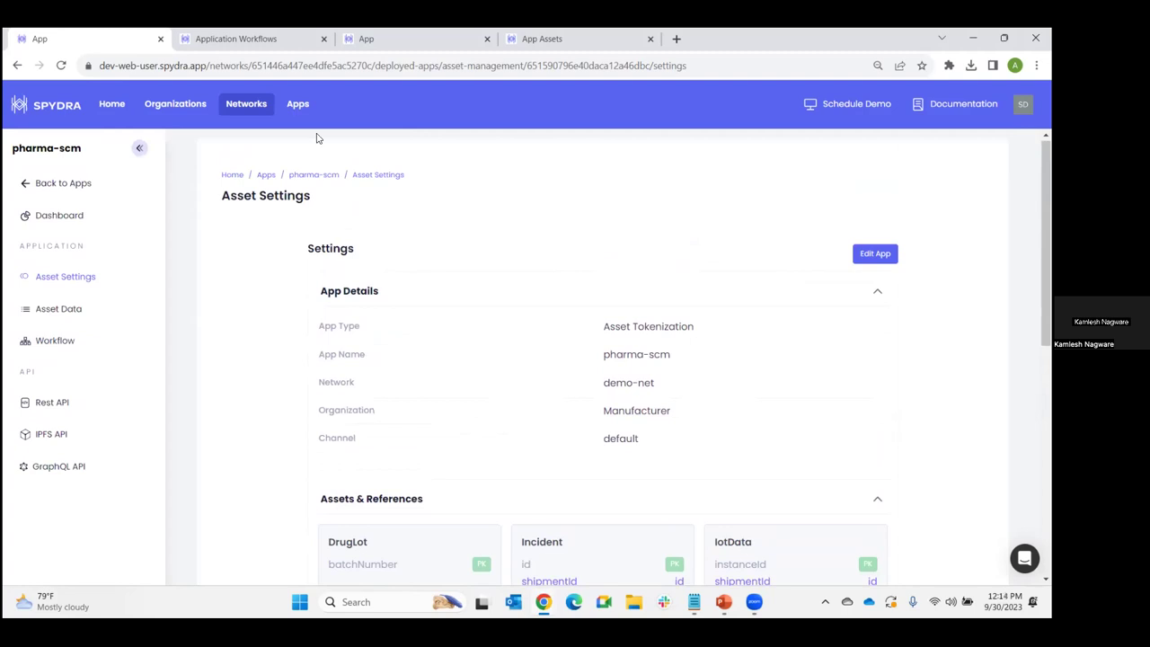
Create a new workflow named "Test" for the pharma-scm app
click(261, 41)
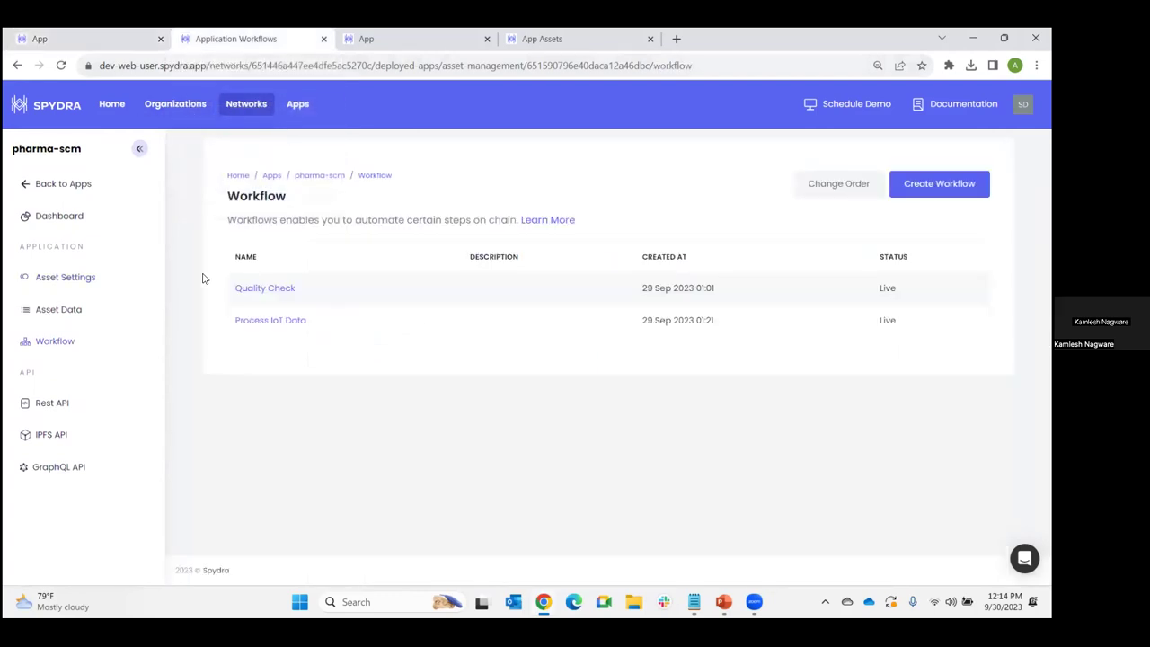
click(935, 185)
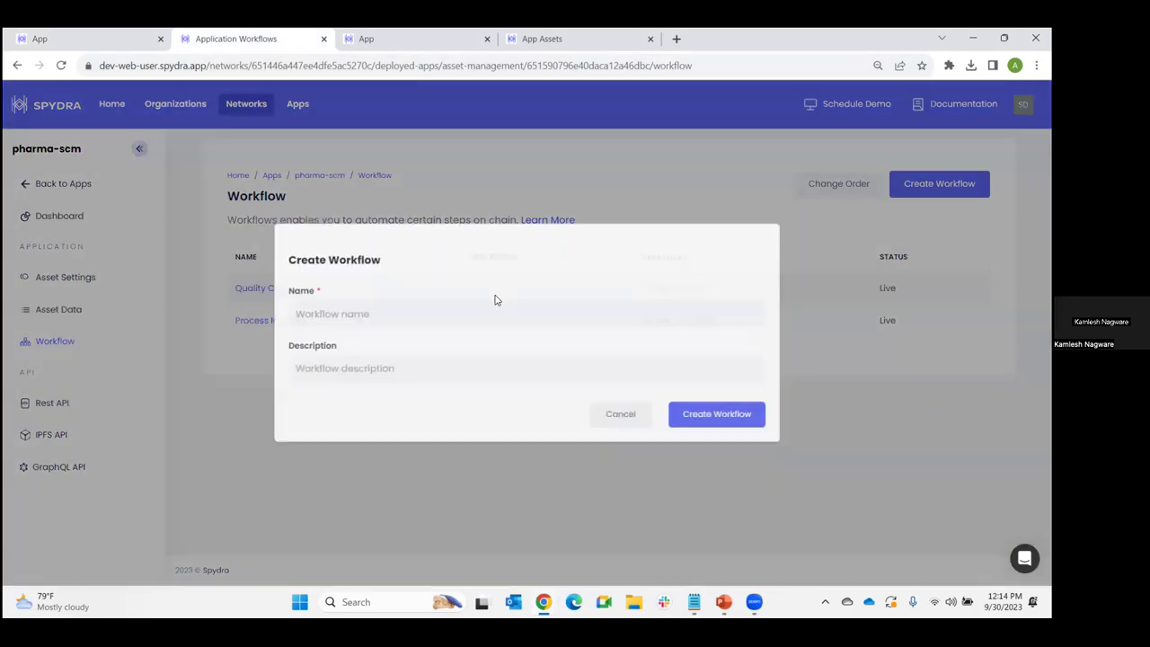
click(457, 306)
text(Test)
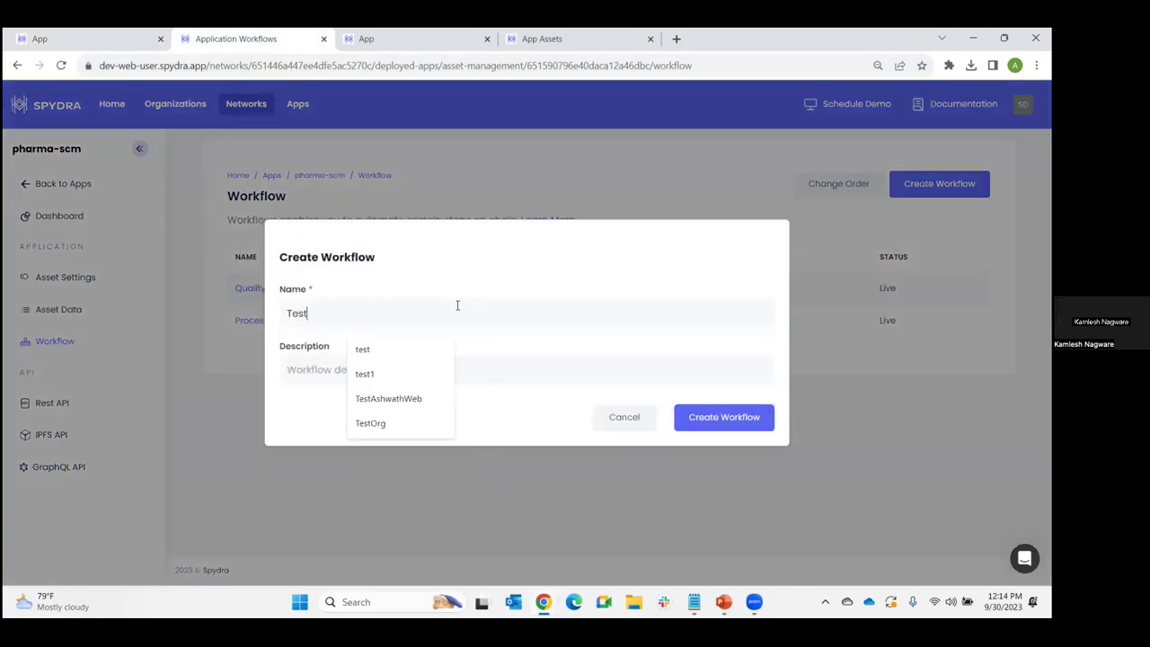
click(694, 417)
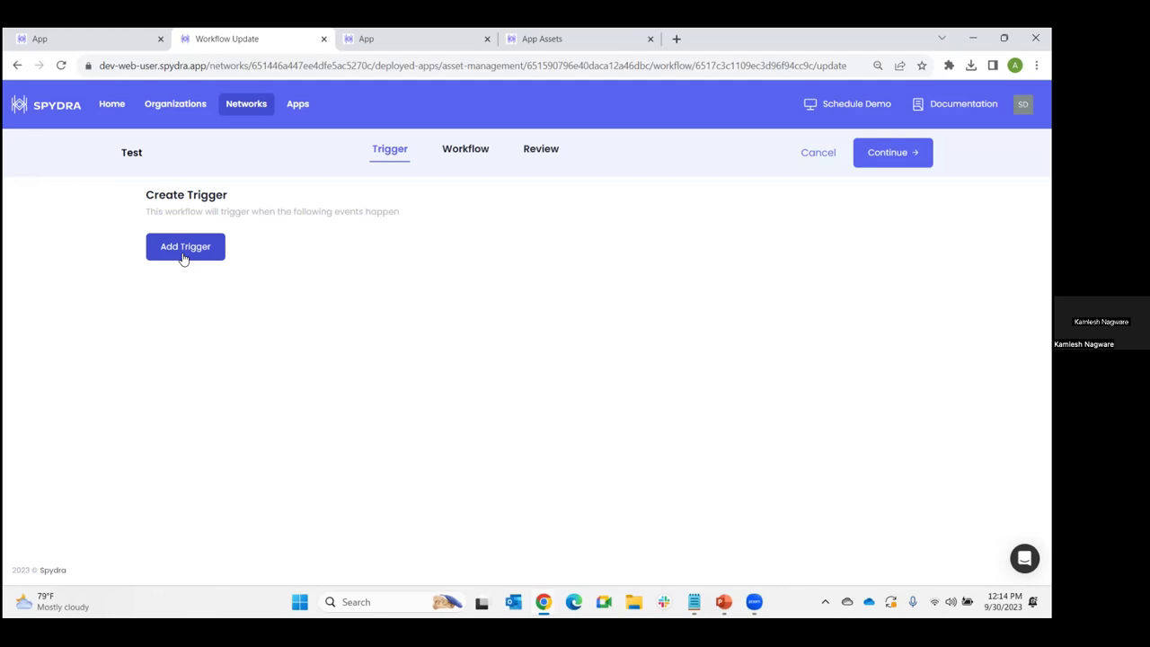
Add an On Create Asset trigger for the QCReport asset type to the Test workflow
click(183, 256)
click(214, 274)
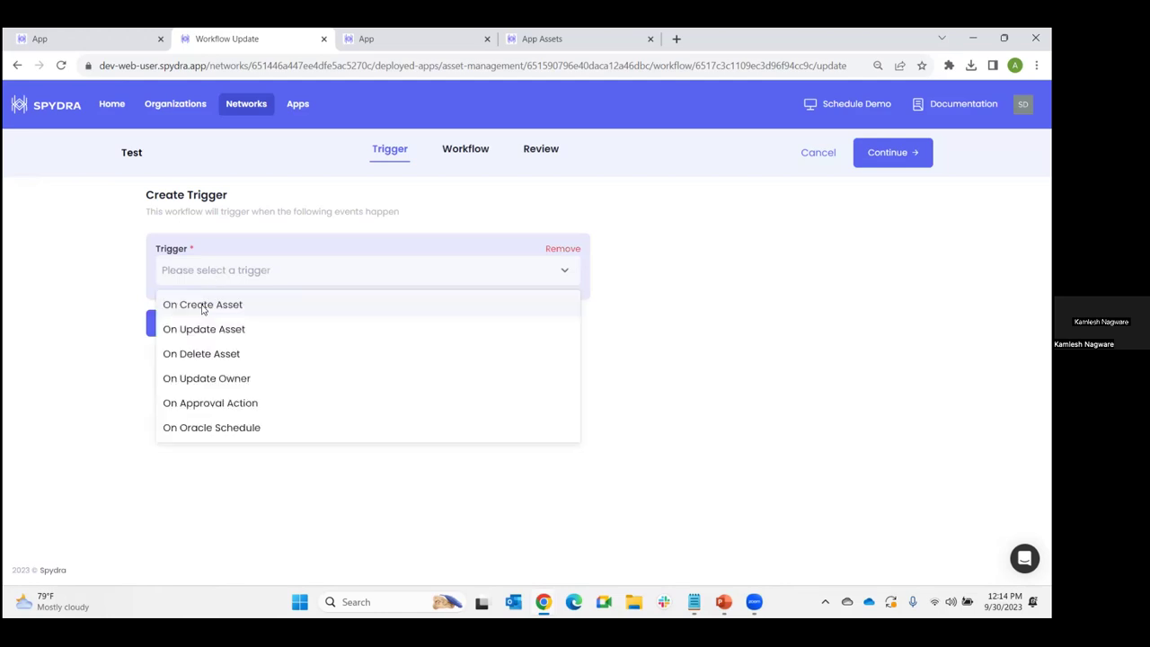
click(206, 306)
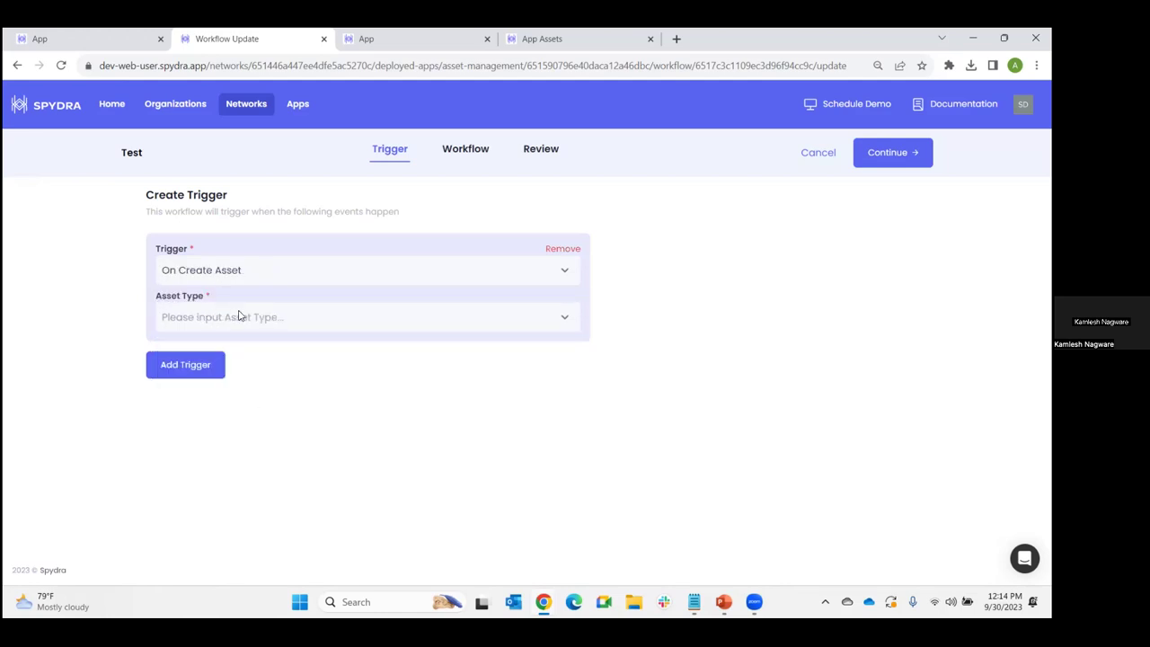
click(195, 322)
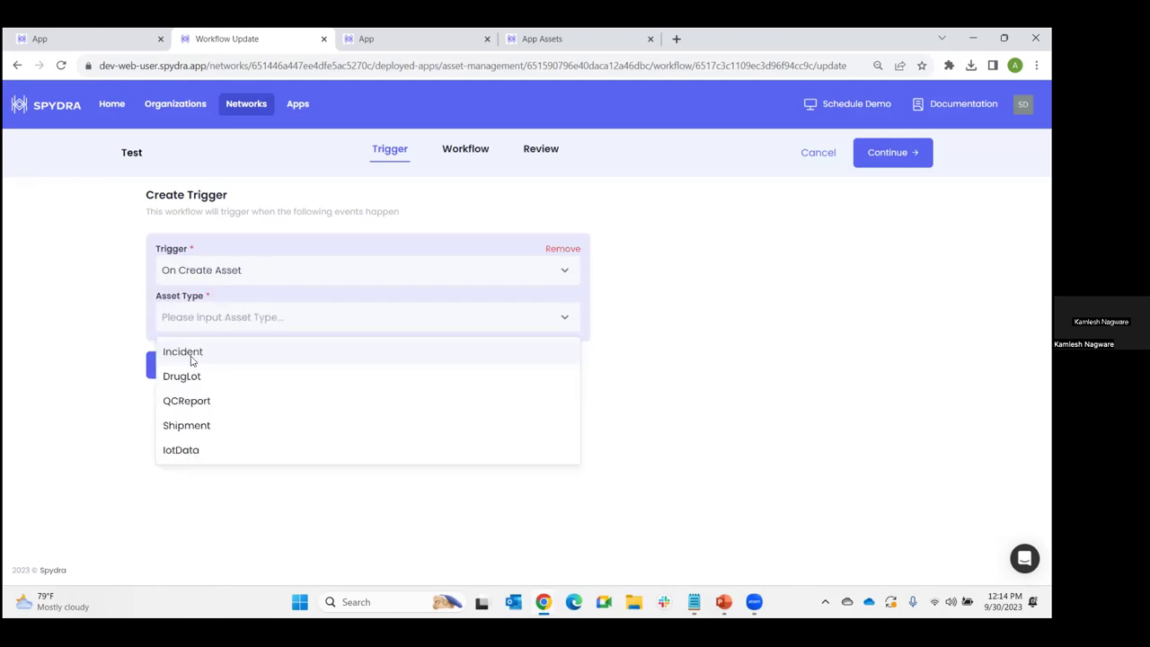
click(187, 402)
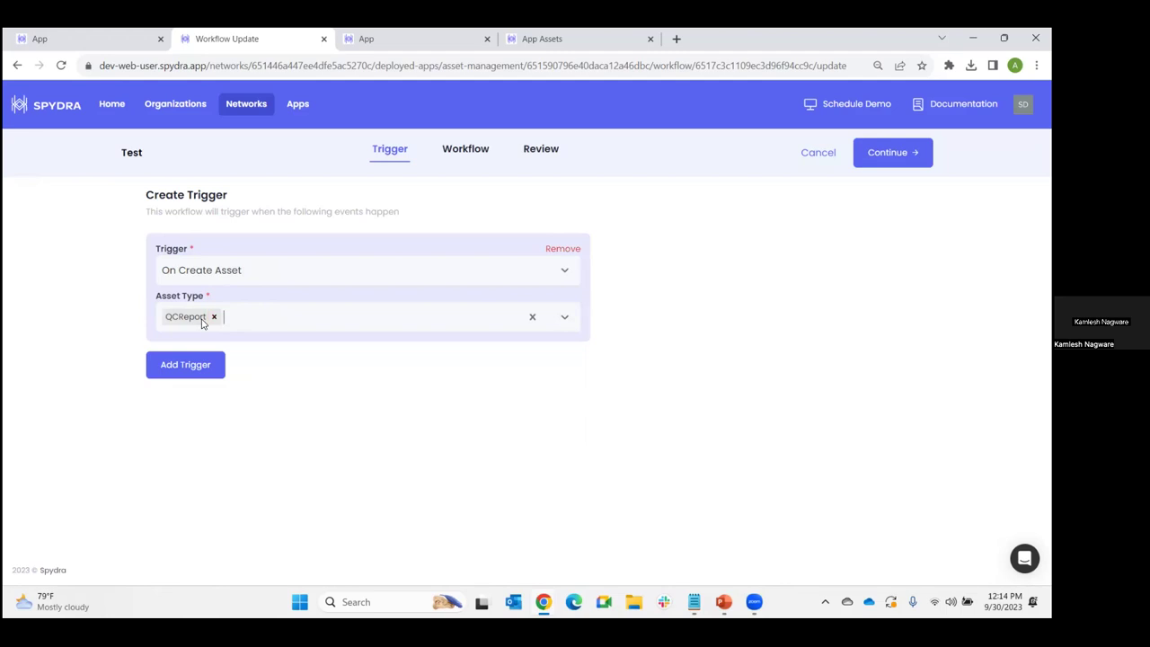
click(219, 276)
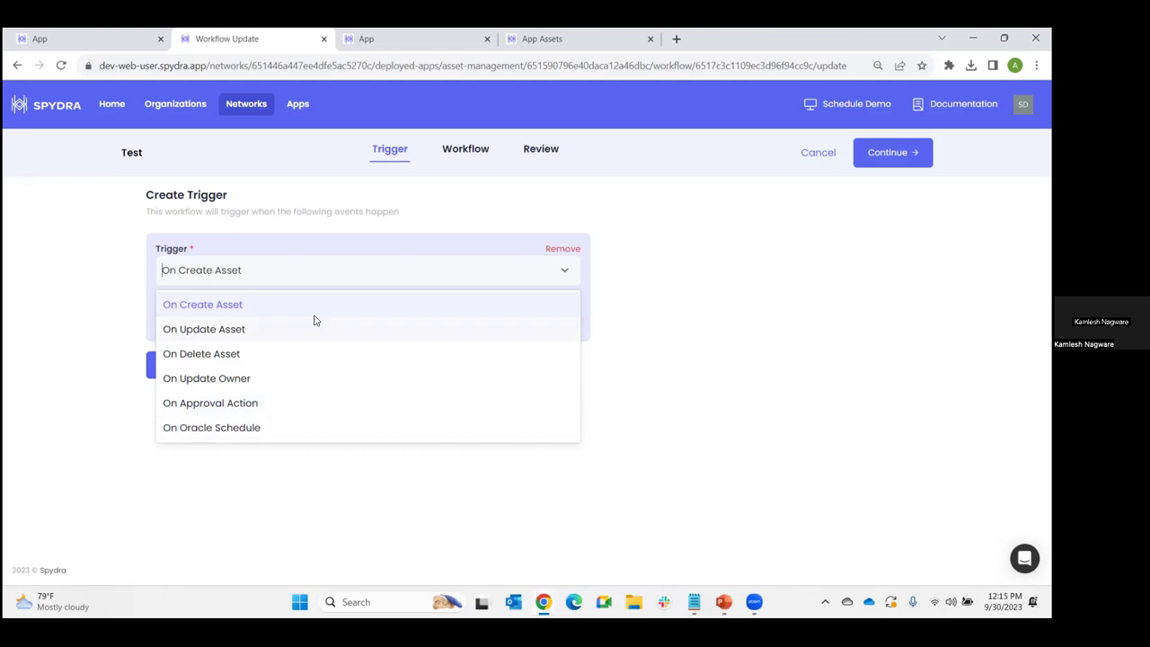
click(227, 305)
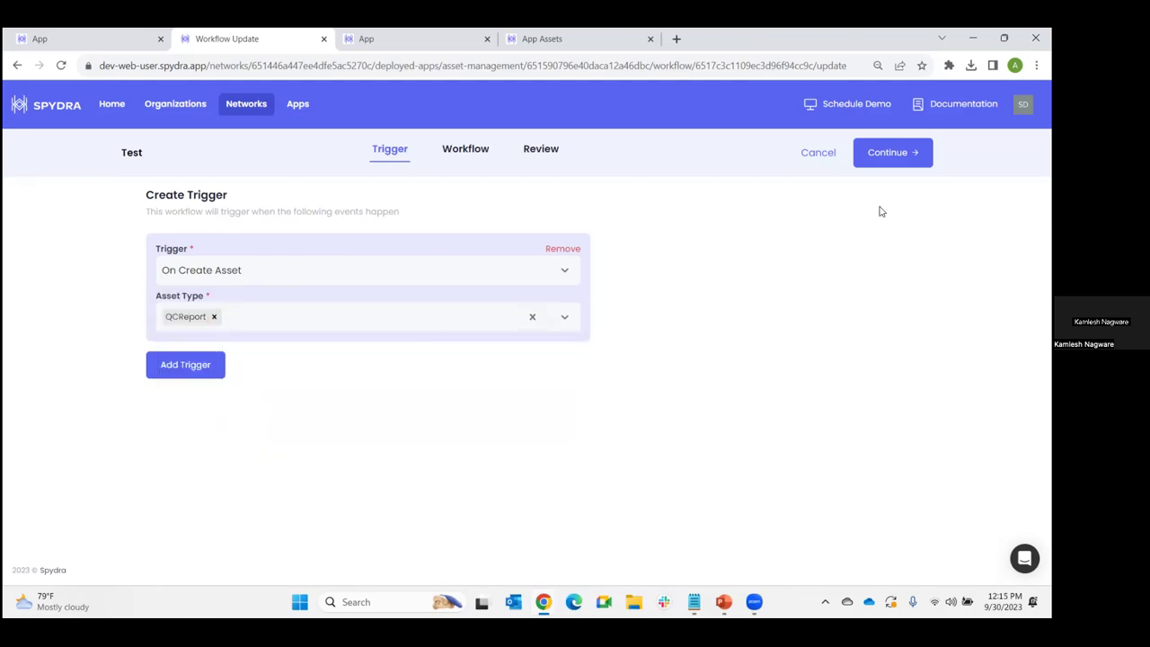
Continue to the workflow design, add a condition step below the trigger and view its available condition types
click(885, 163)
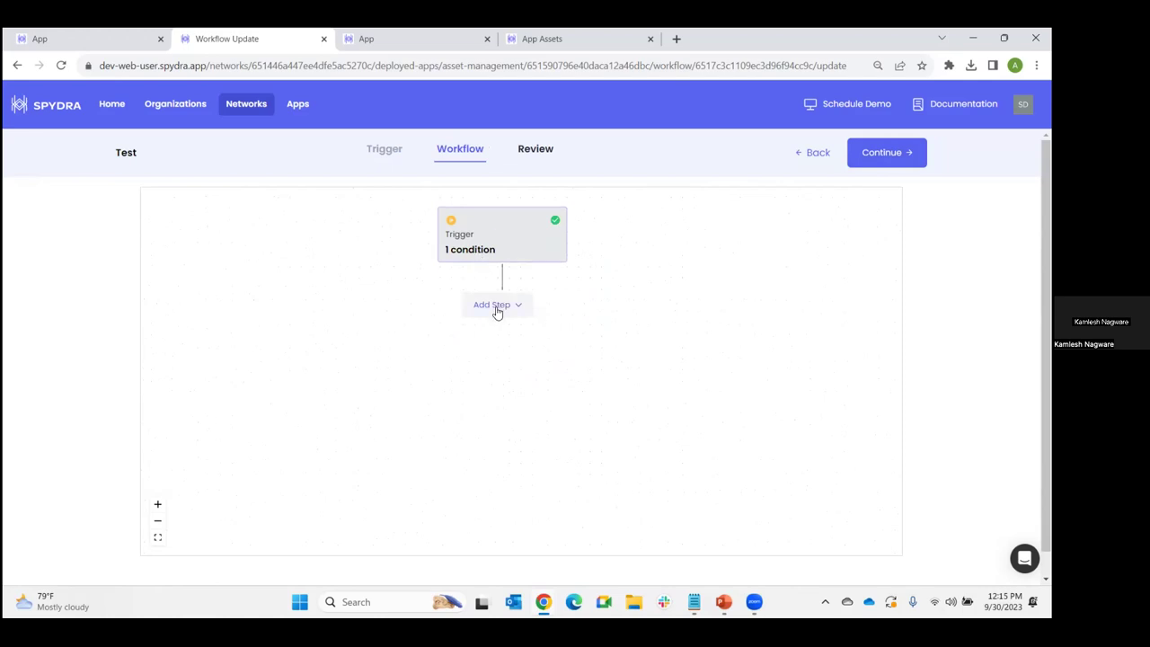
click(495, 306)
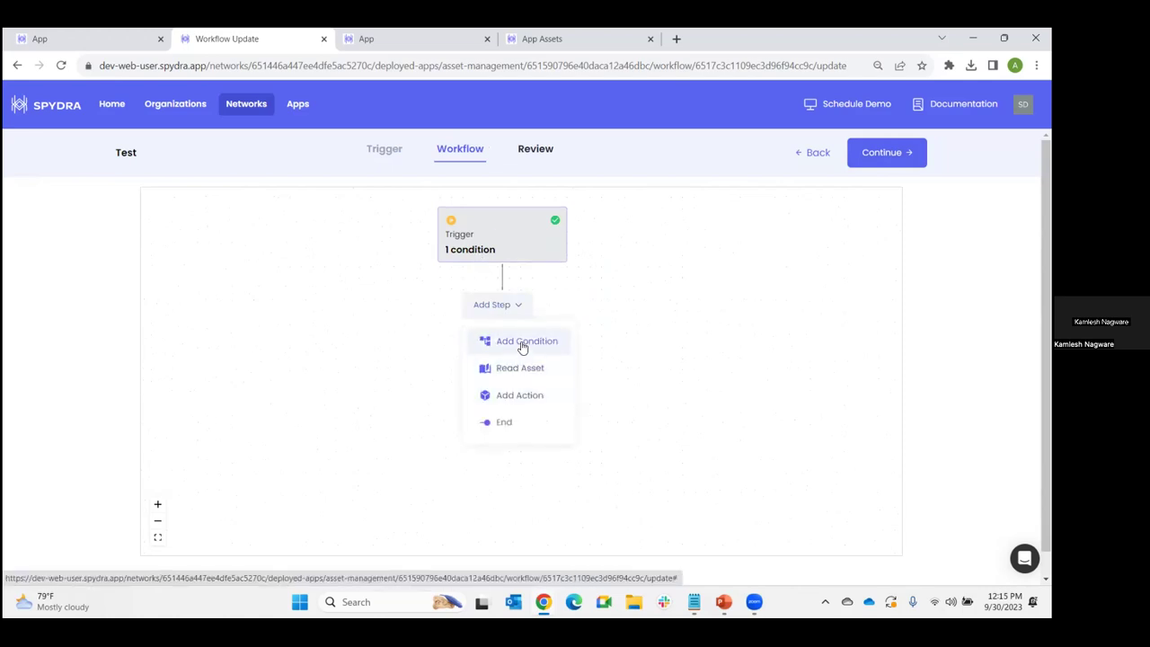
click(522, 347)
click(515, 324)
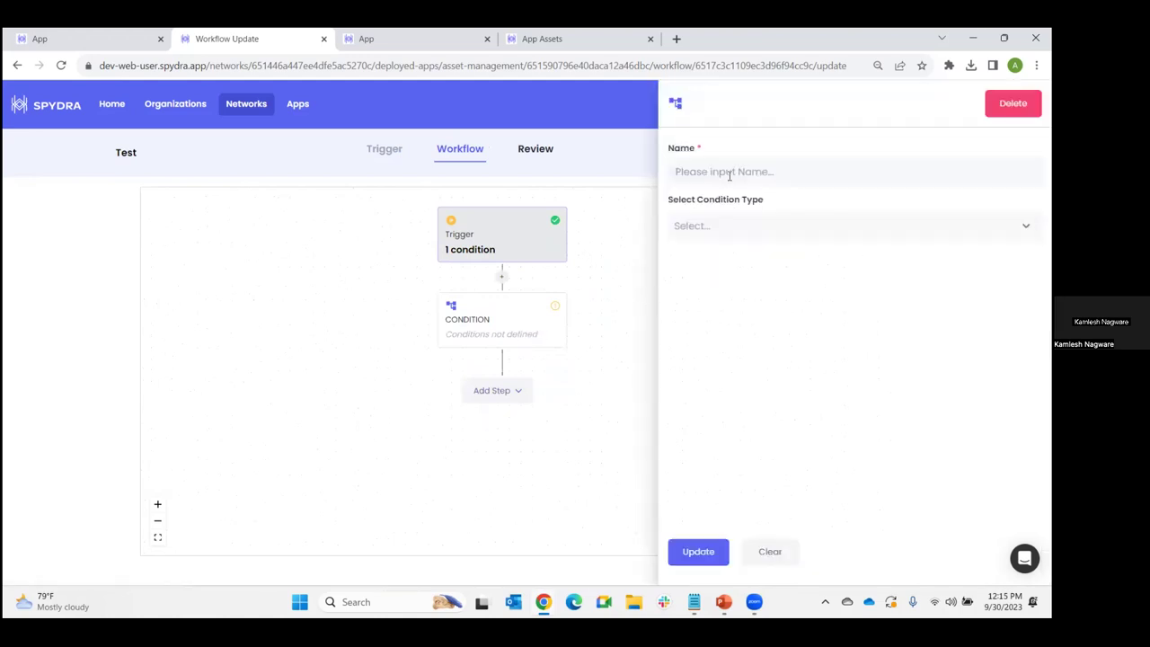
click(729, 225)
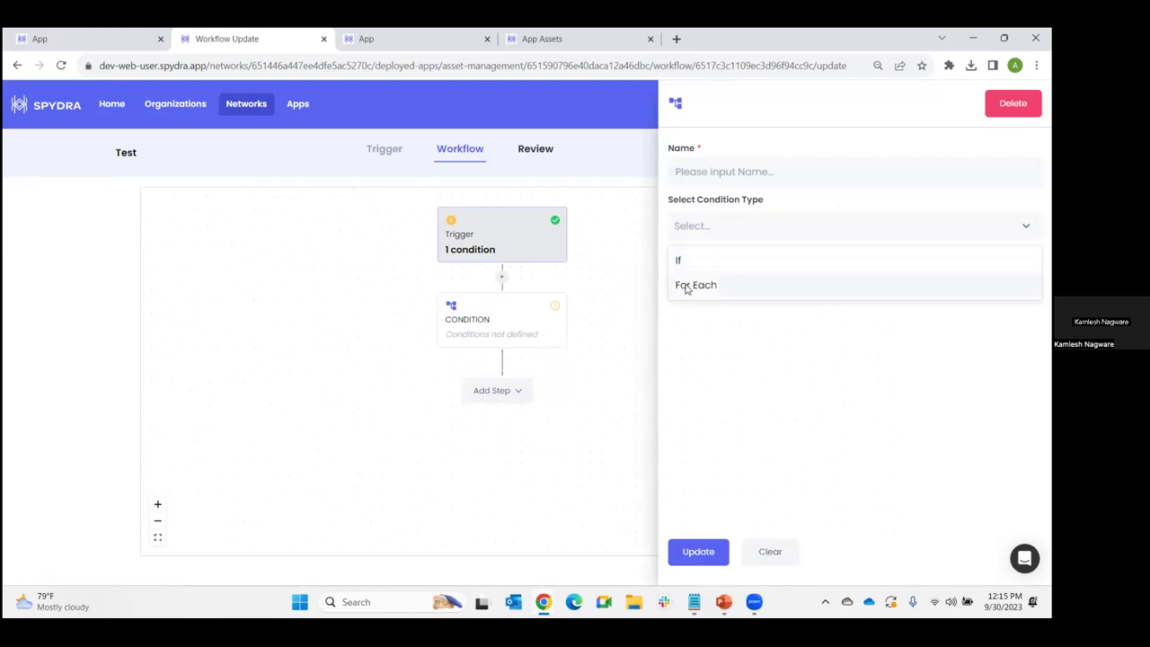
click(620, 280)
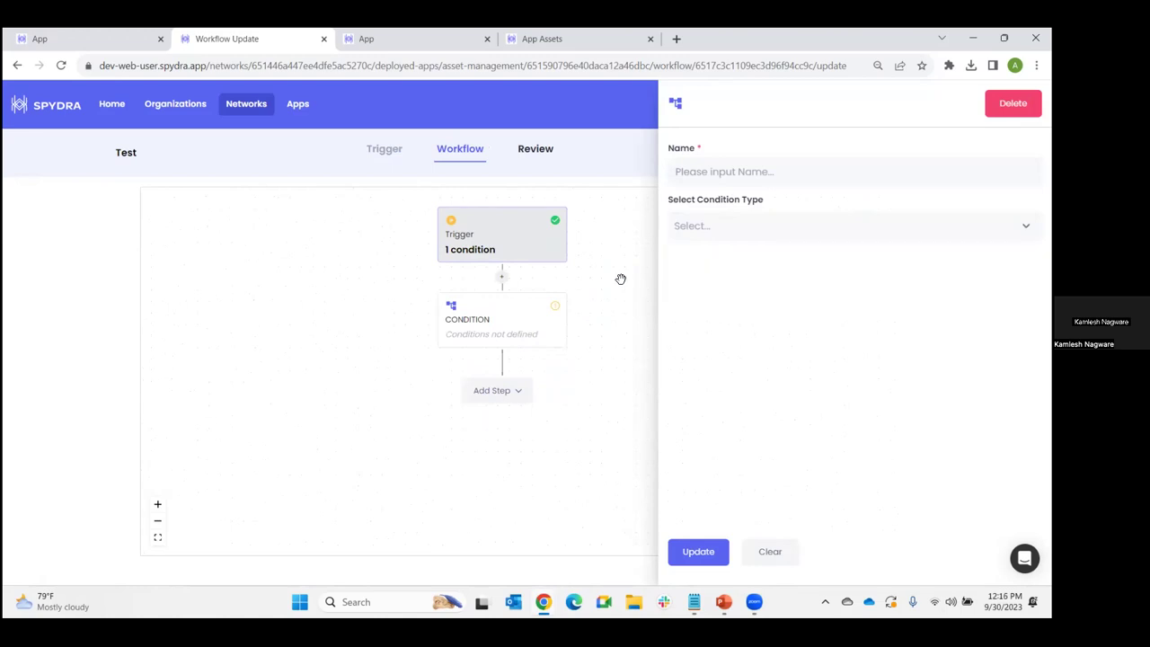
click(493, 329)
Add a Read Asset step below the condition and set its read type to Read Asset By ID
click(494, 396)
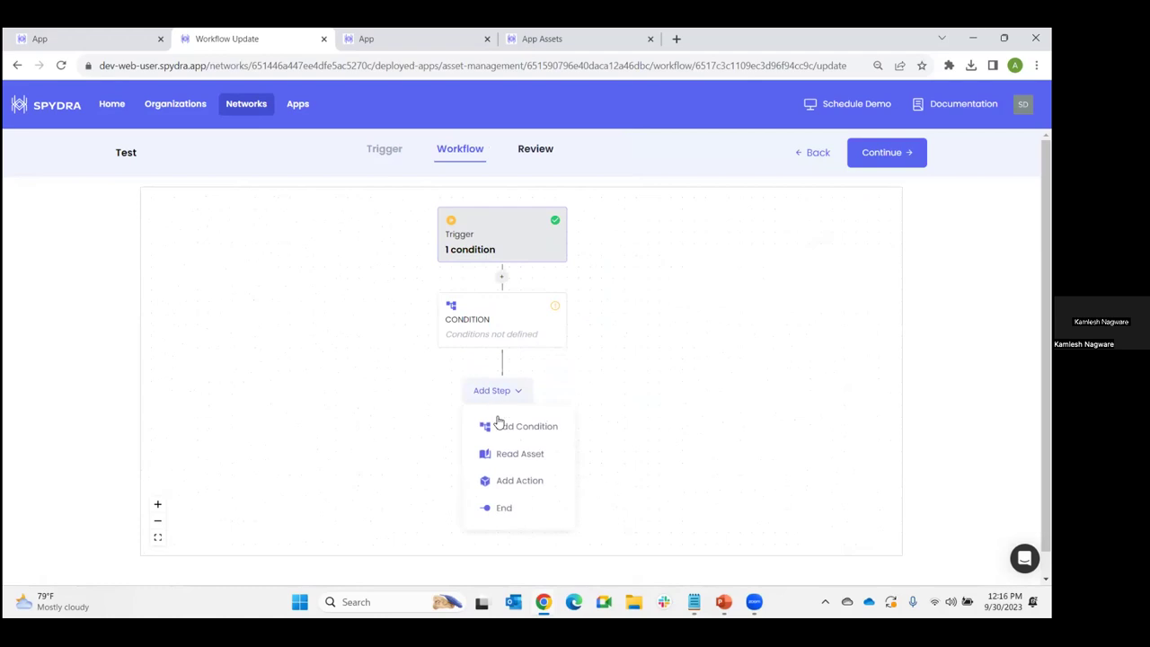
click(504, 457)
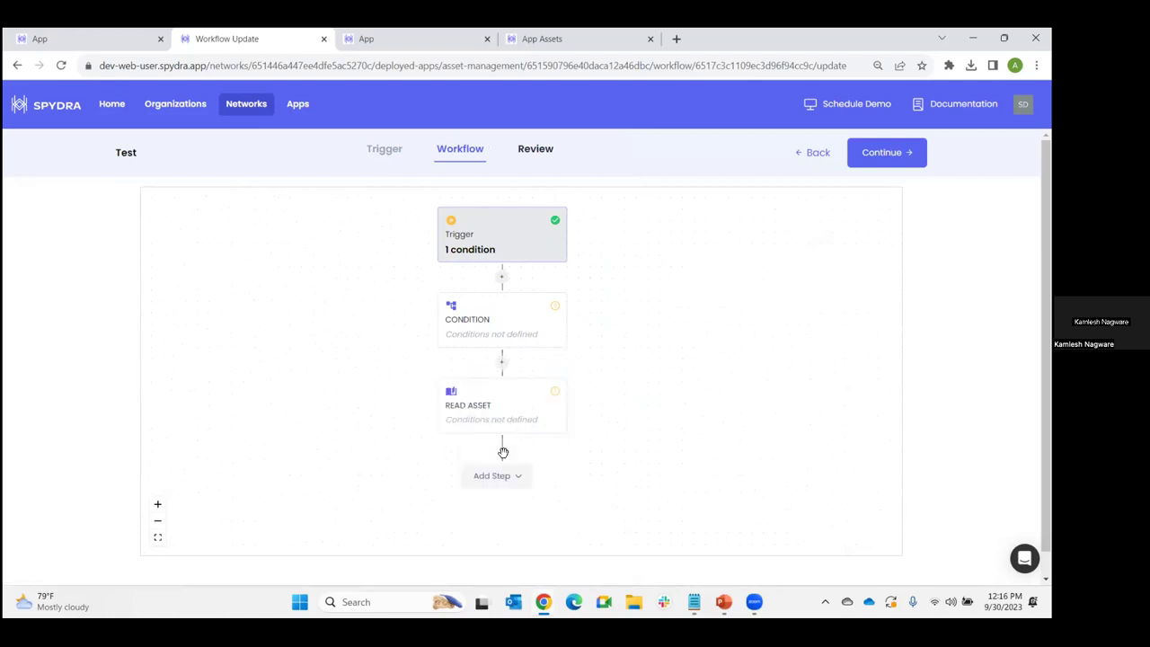
click(486, 418)
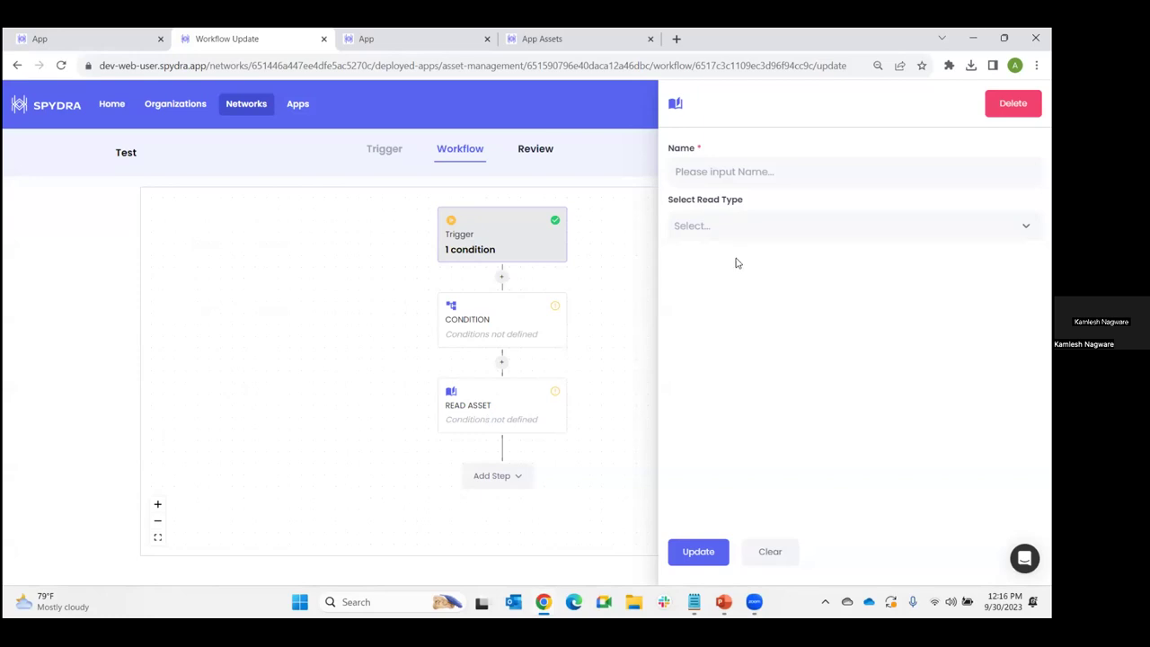
click(721, 226)
right_click(724, 233)
key(Escape)
right_click(704, 254)
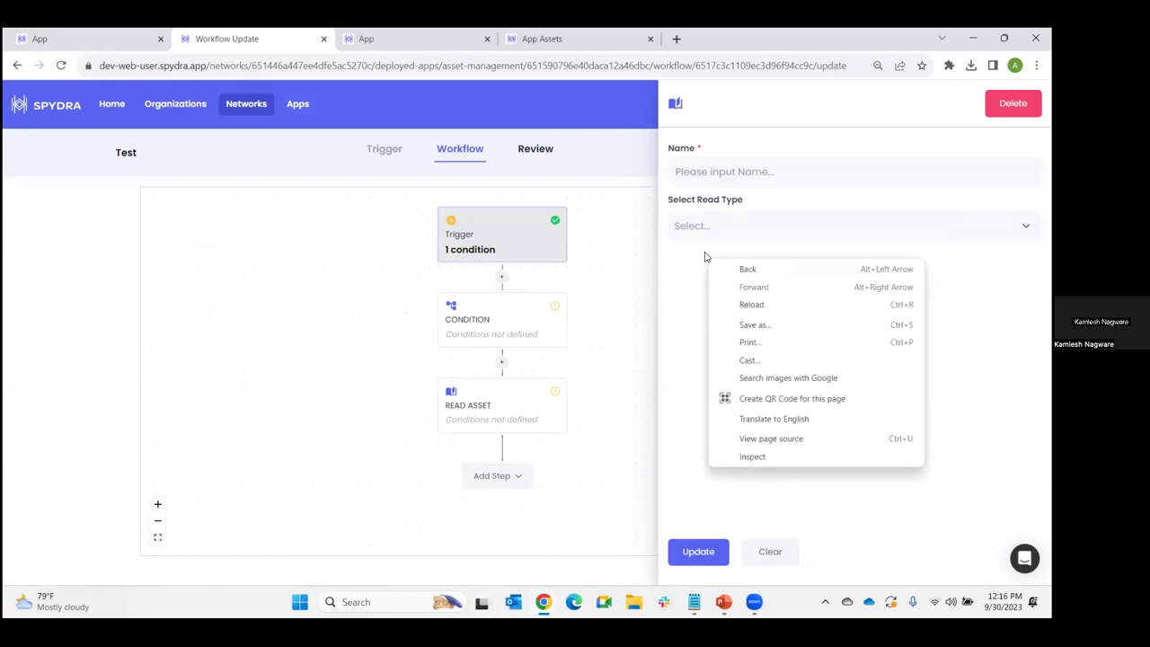
click(691, 237)
click(695, 260)
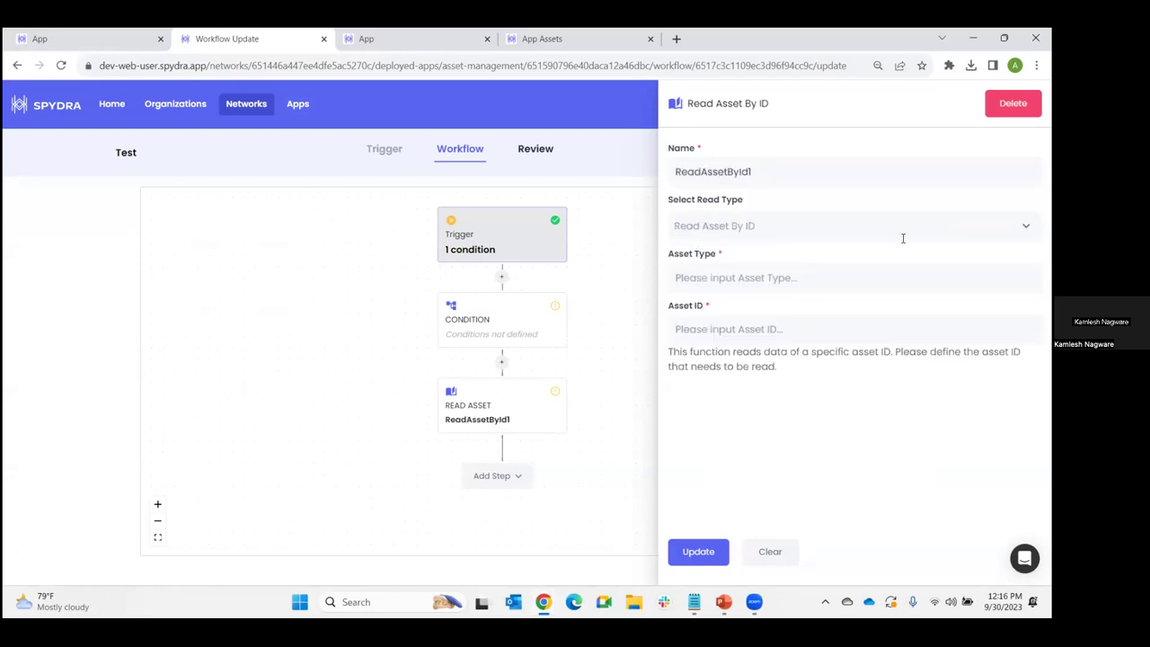
Delete the Read Asset step from the workflow
right_click(1019, 102)
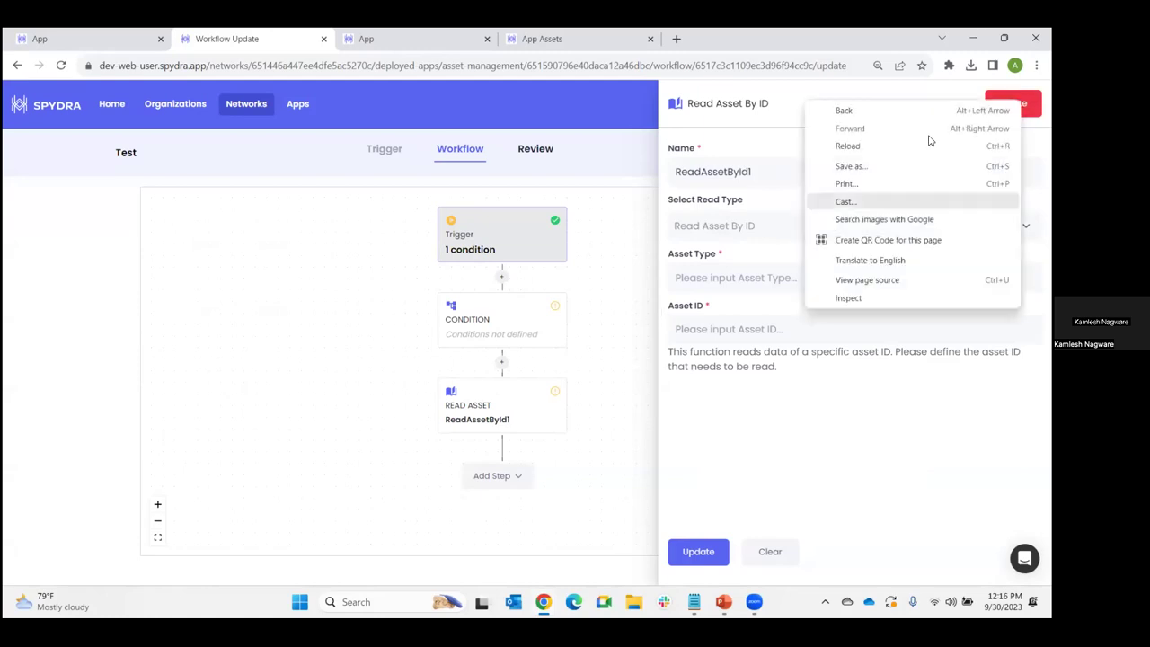
key(Escape)
click(1013, 102)
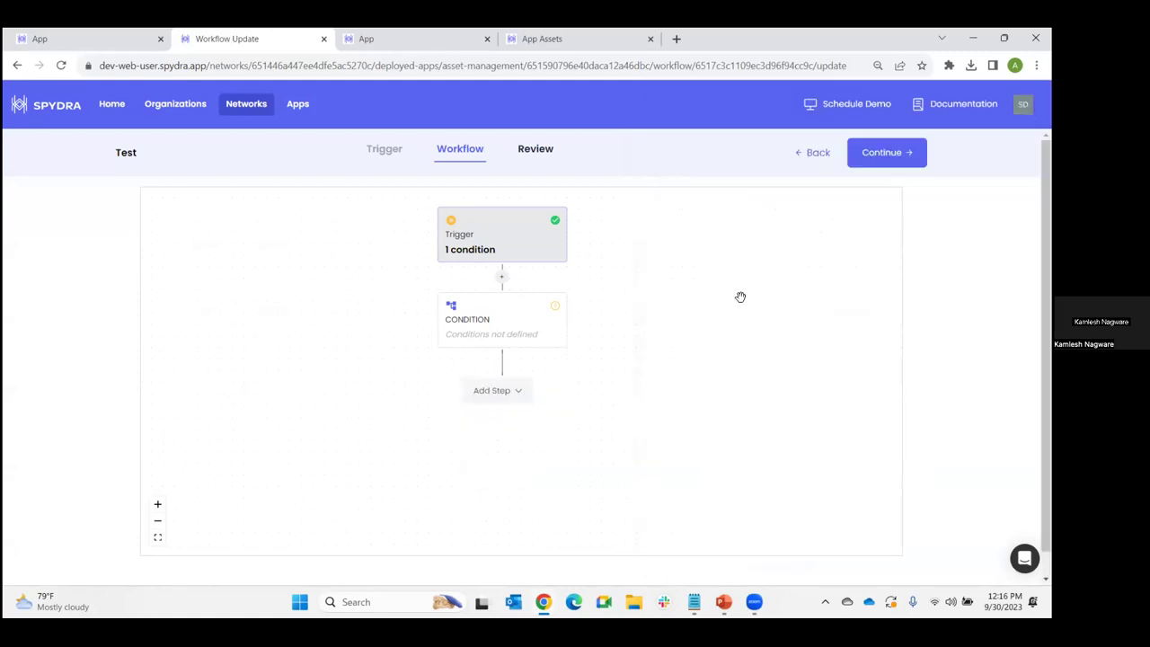
Add a Read Asset step below the condition and set its read type to Read Asset
click(513, 390)
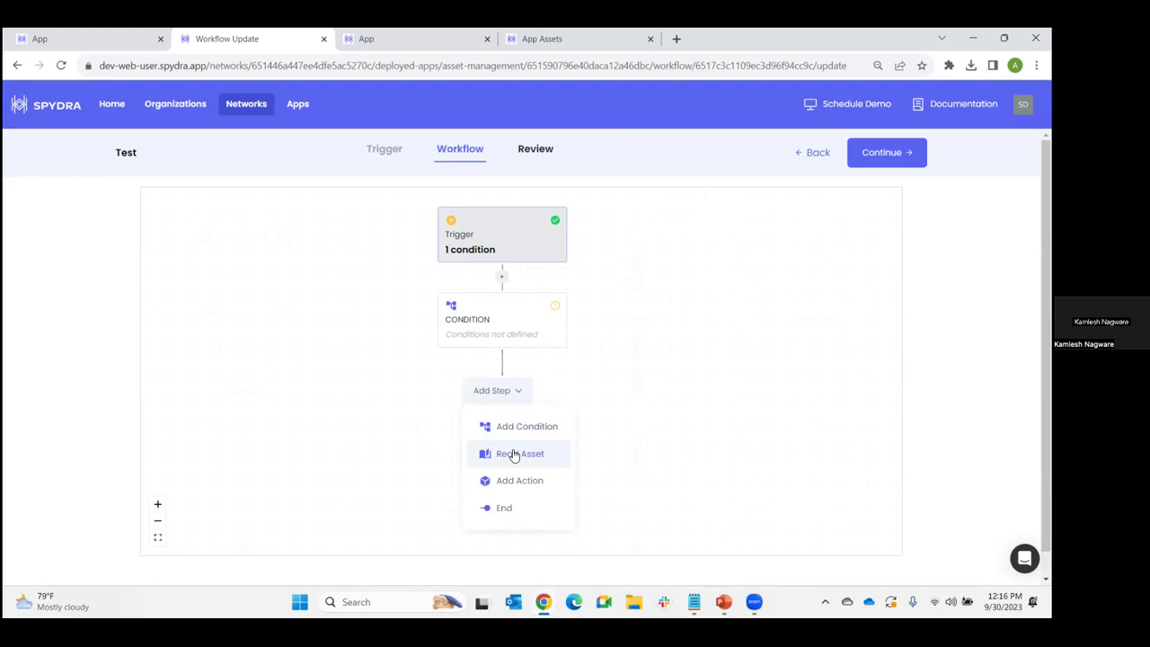
click(511, 453)
click(508, 403)
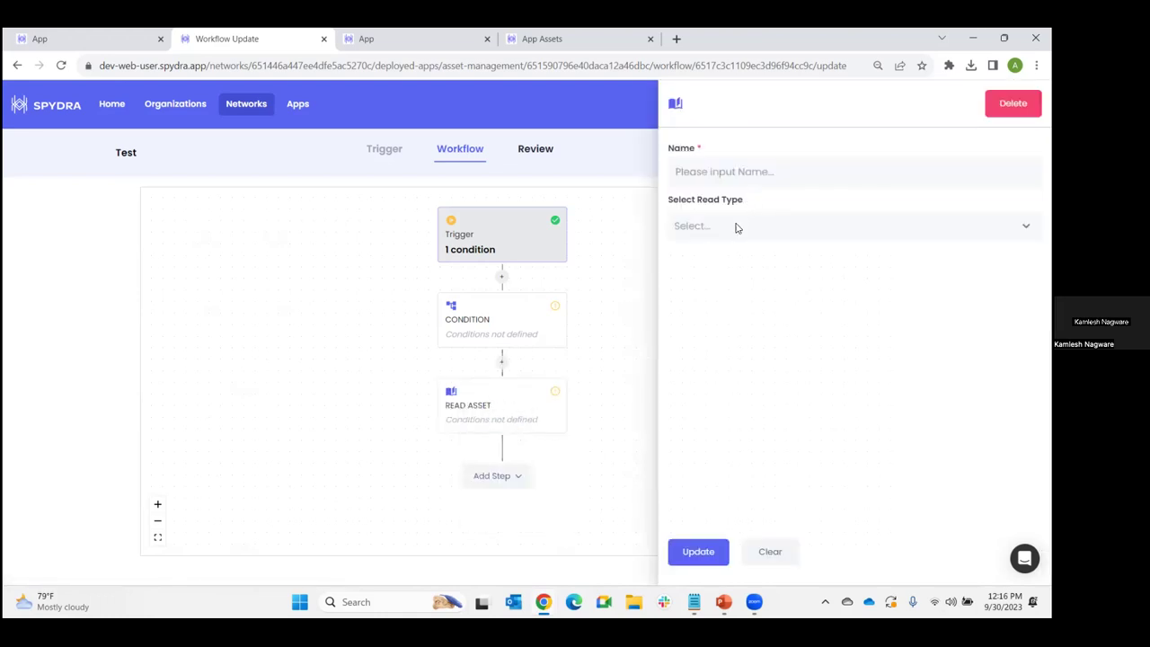
click(736, 228)
click(714, 286)
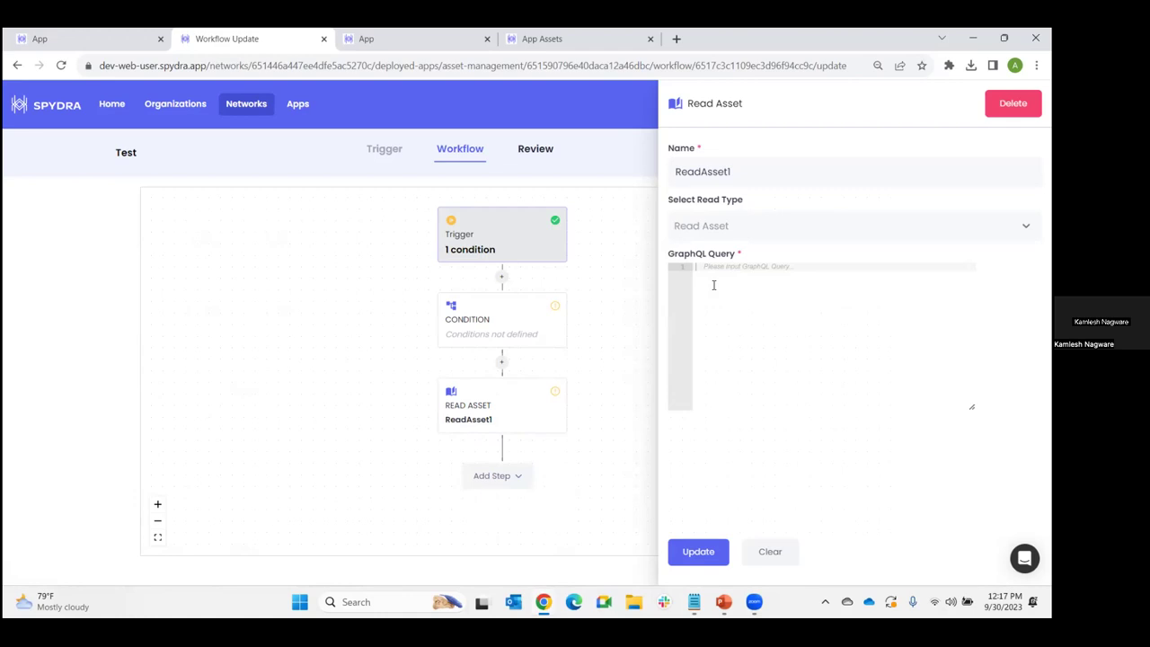
Display the DrugLot assets in the pharma-scm app's asset data as the Manufacturer organization
click(417, 41)
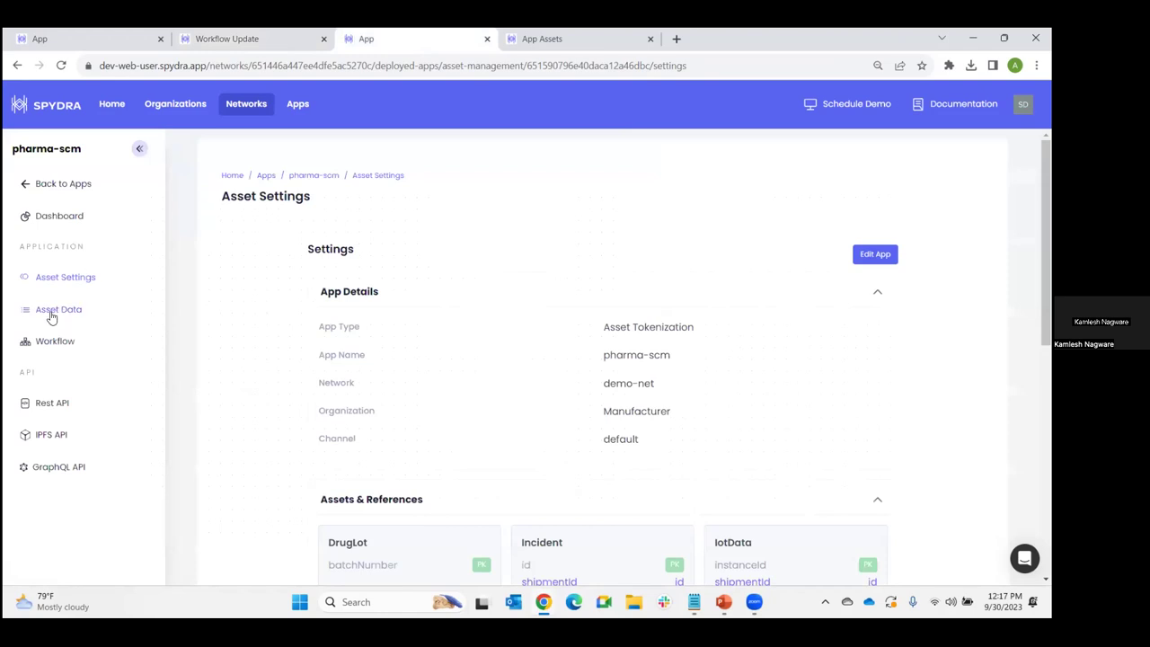
click(51, 311)
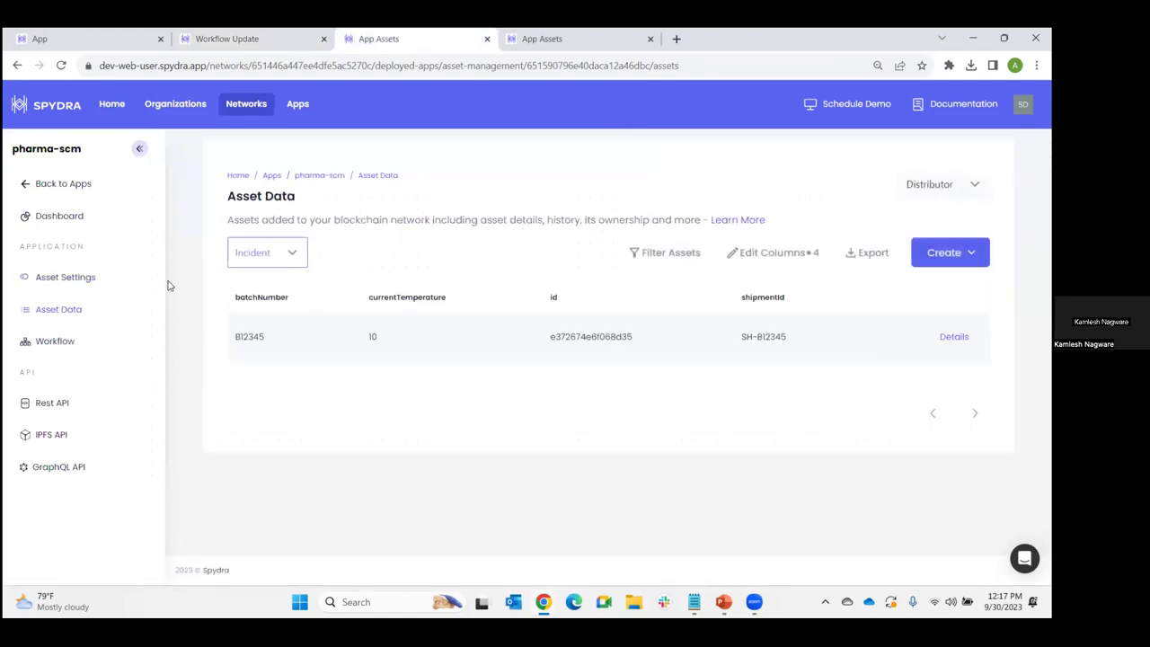
click(941, 185)
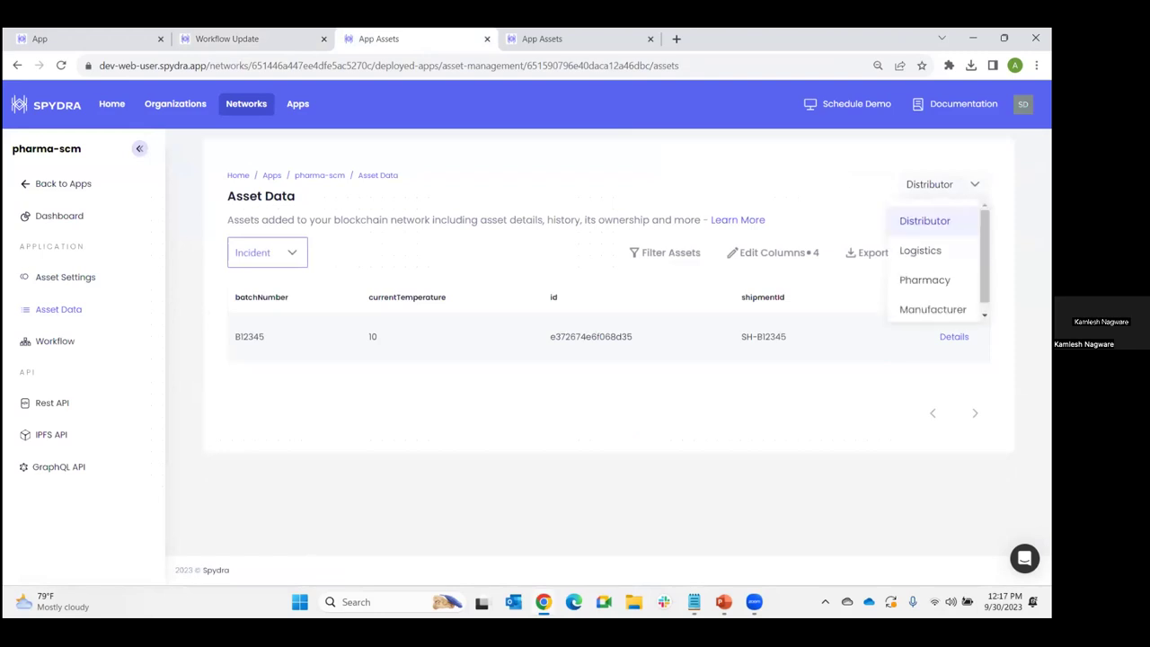
click(933, 309)
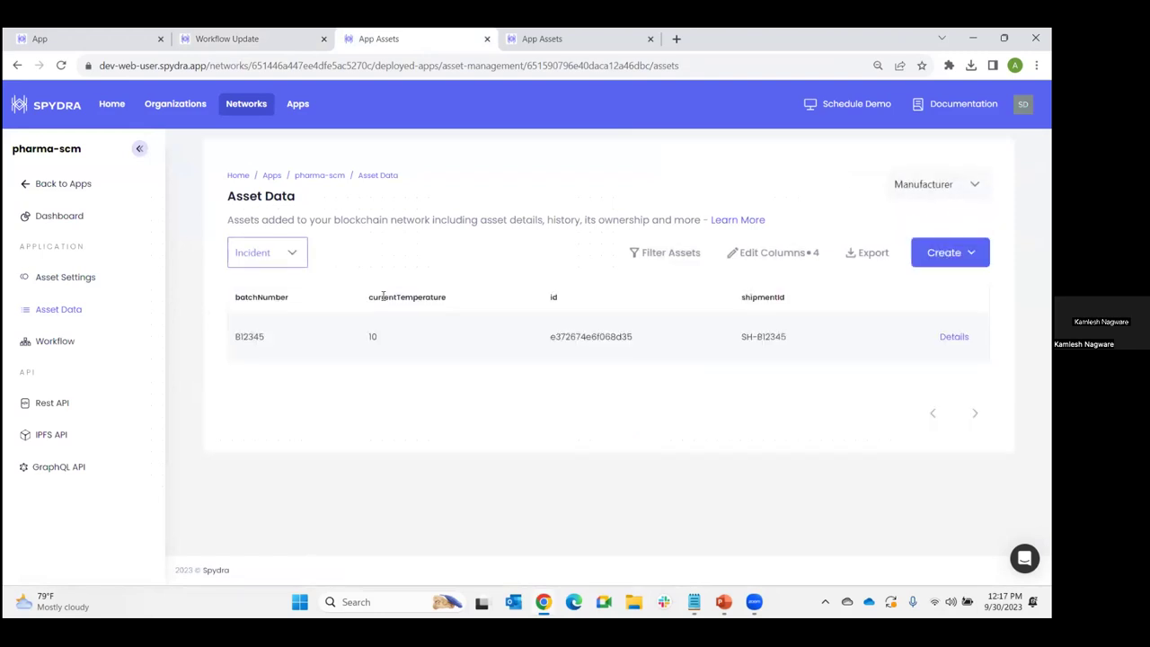
click(292, 260)
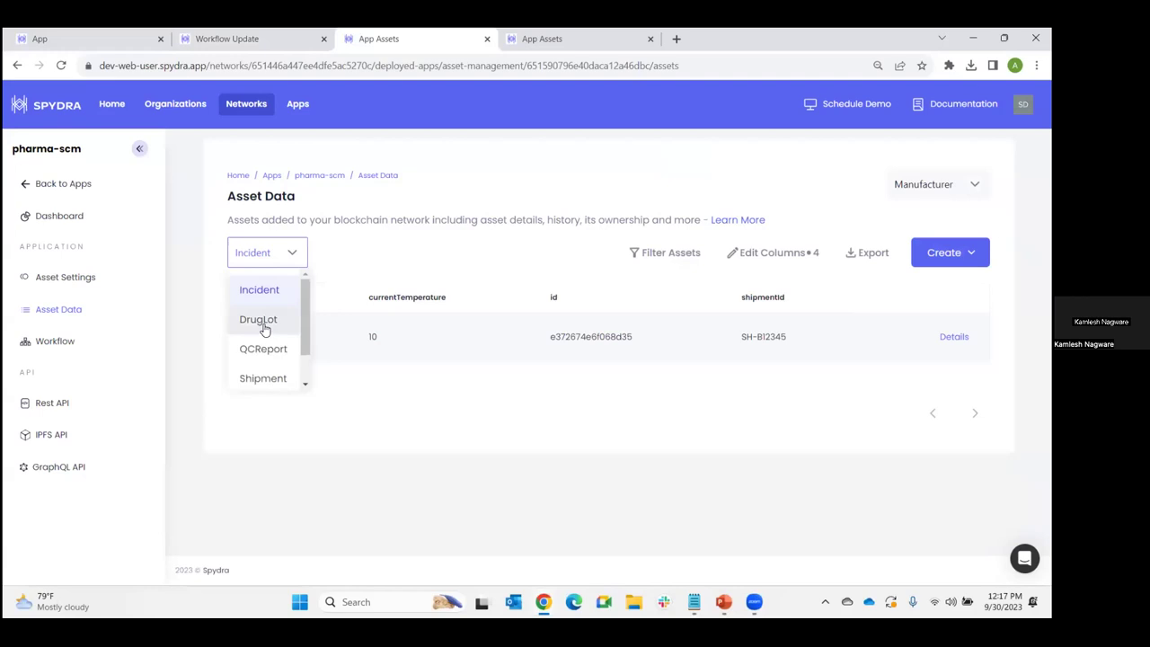
click(264, 327)
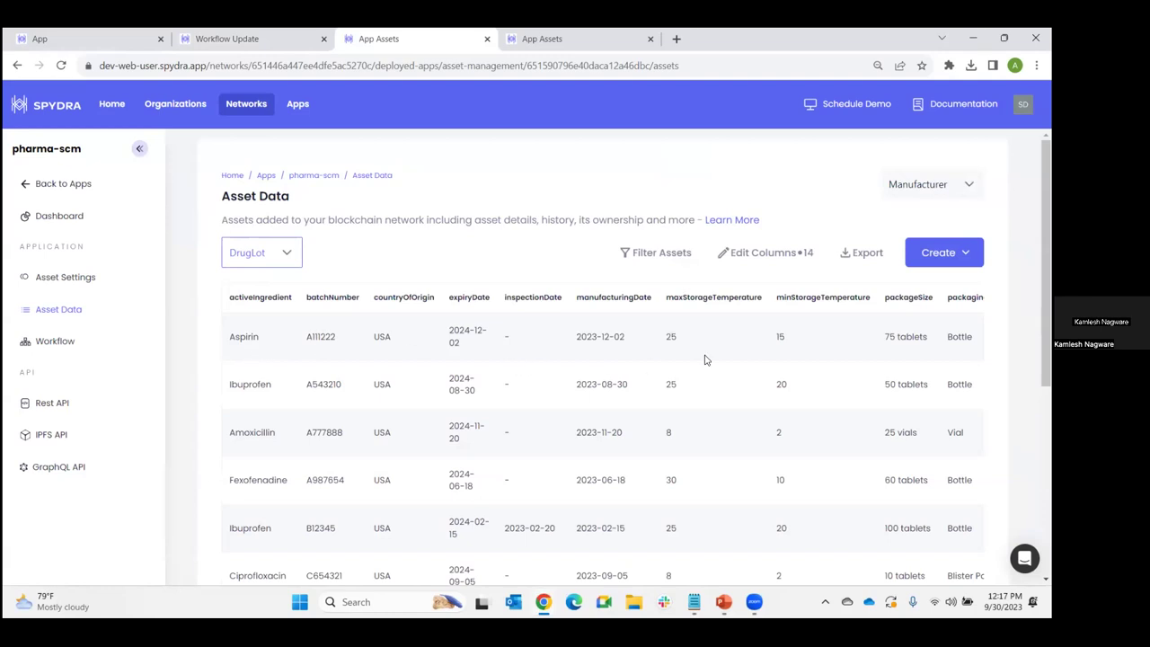
Open the details of the Aspirin drug lot and examine its JSON data
scroll(705, 360, right, 5)
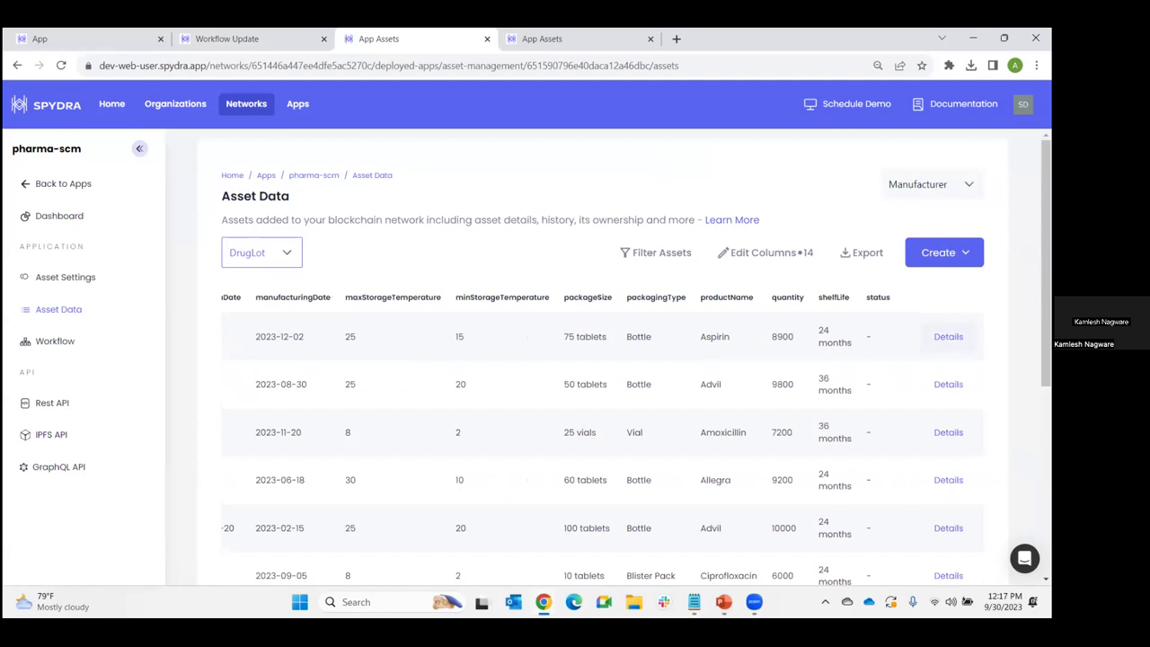
click(951, 336)
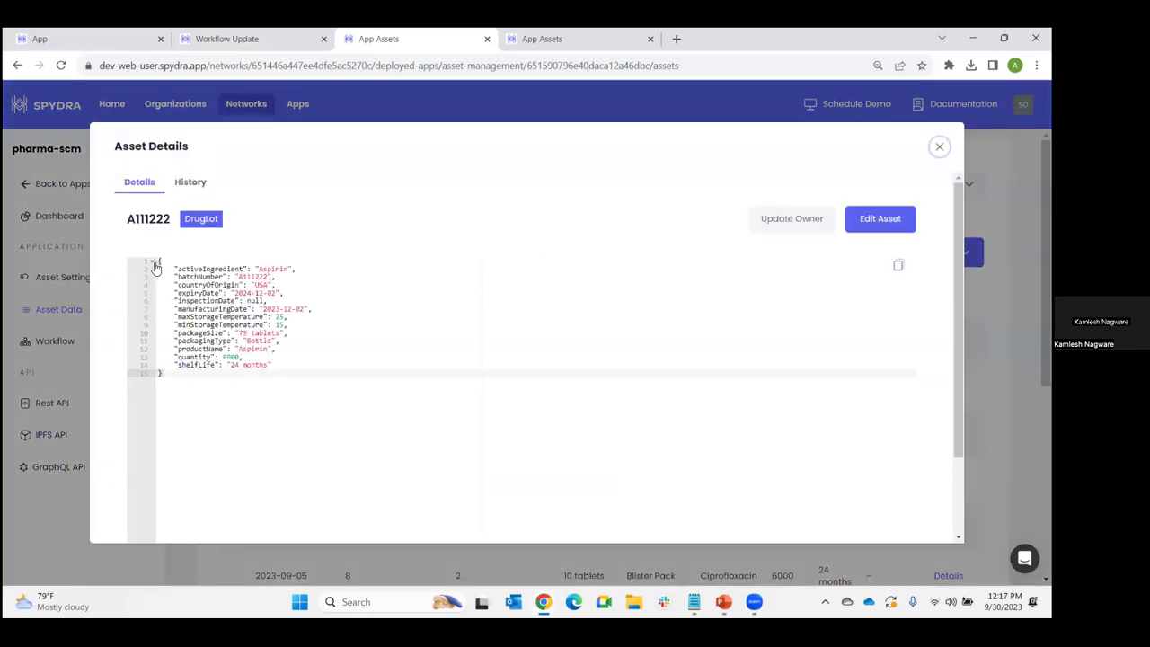
drag(157, 262, 169, 386)
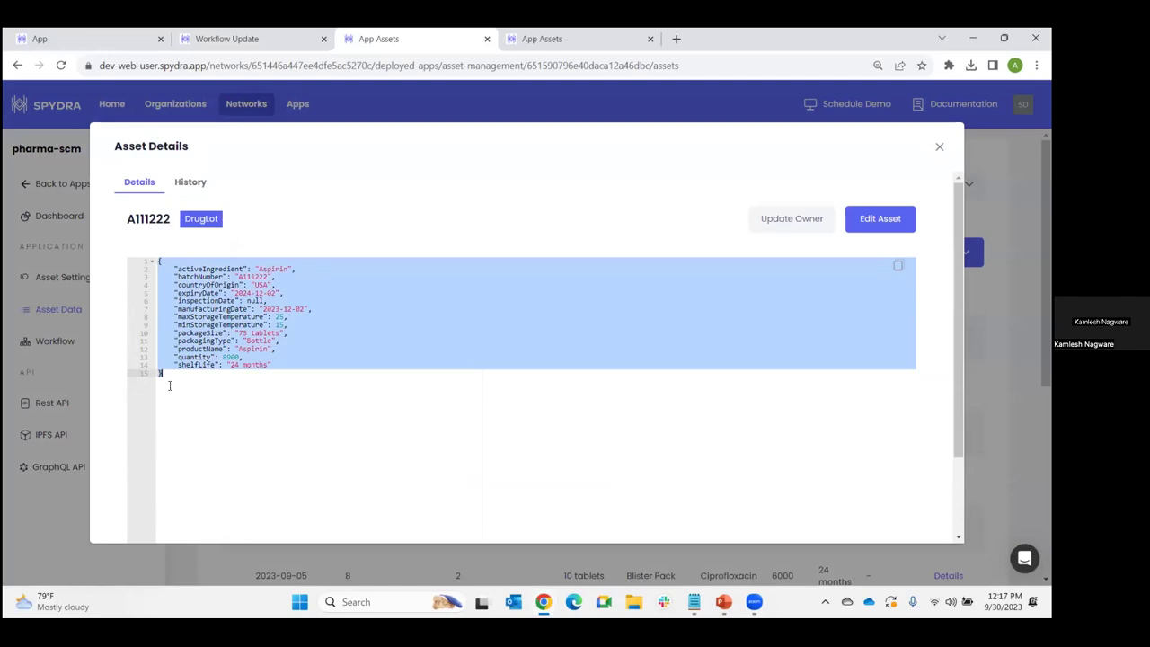
click(169, 385)
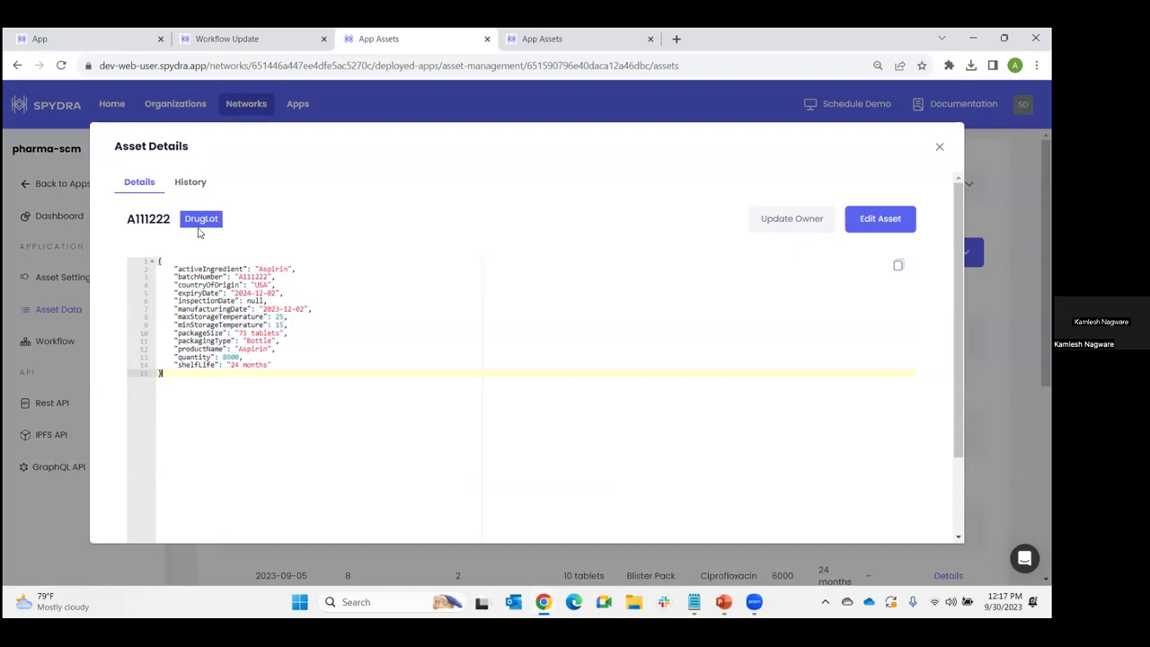
Check which field is DrugLot's primary key in the app's asset references
click(122, 38)
scroll(282, 217, down, 3)
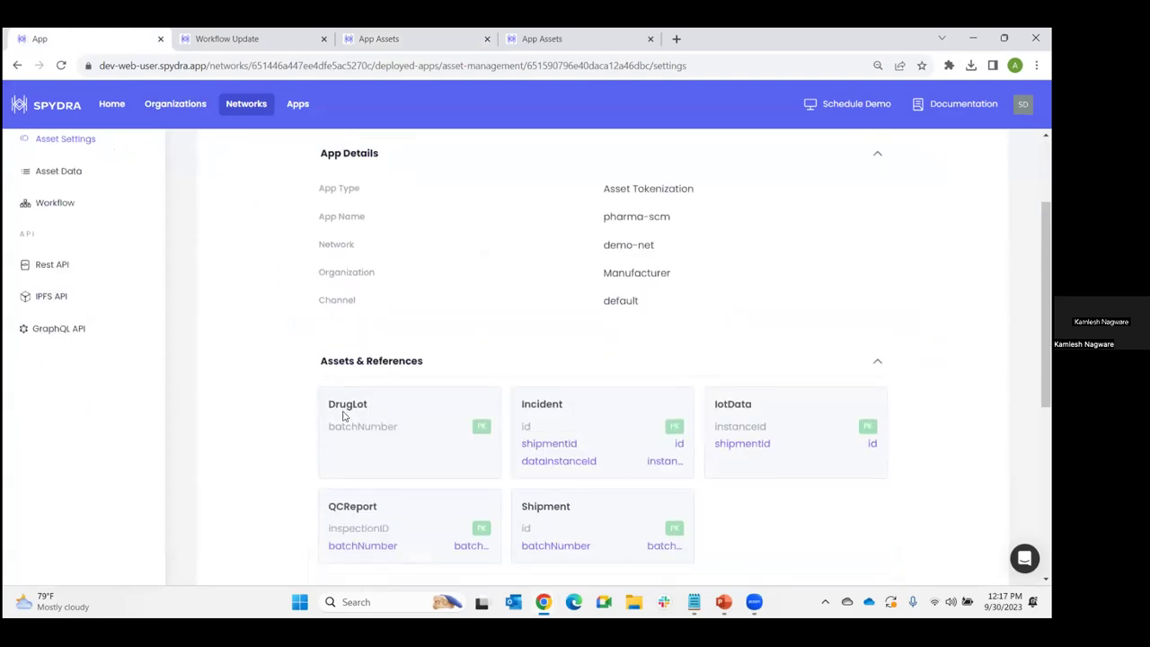
double_click(339, 426)
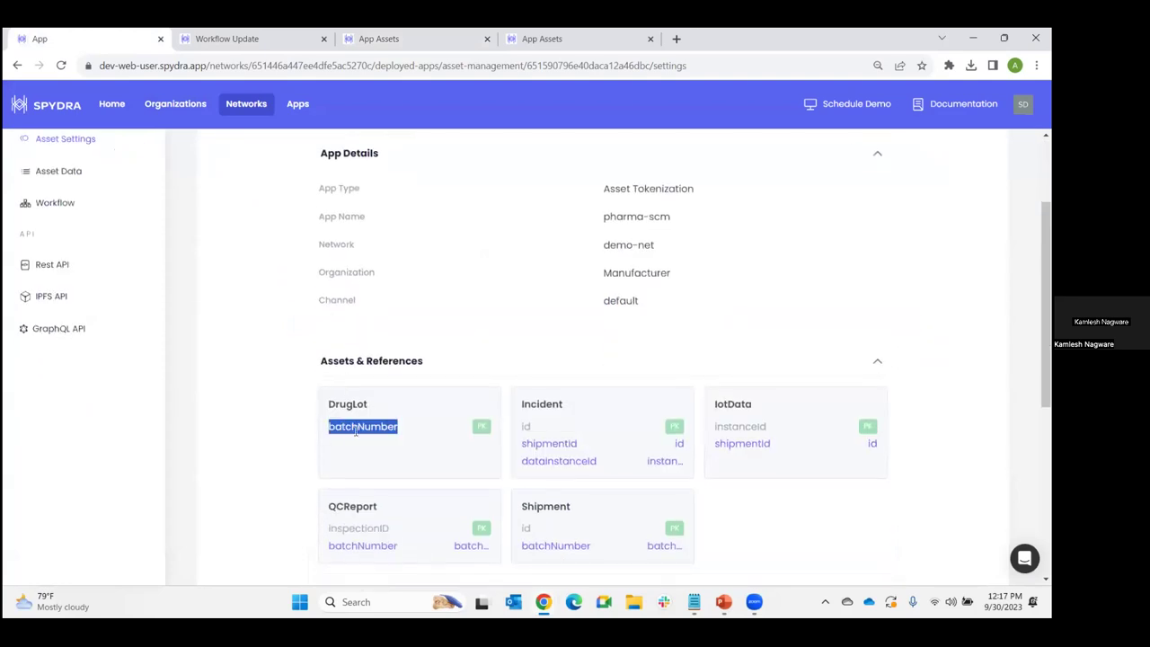
Review the batchNumber and other properties in the Aspirin drug lot's JSON, and close the asset details
click(373, 45)
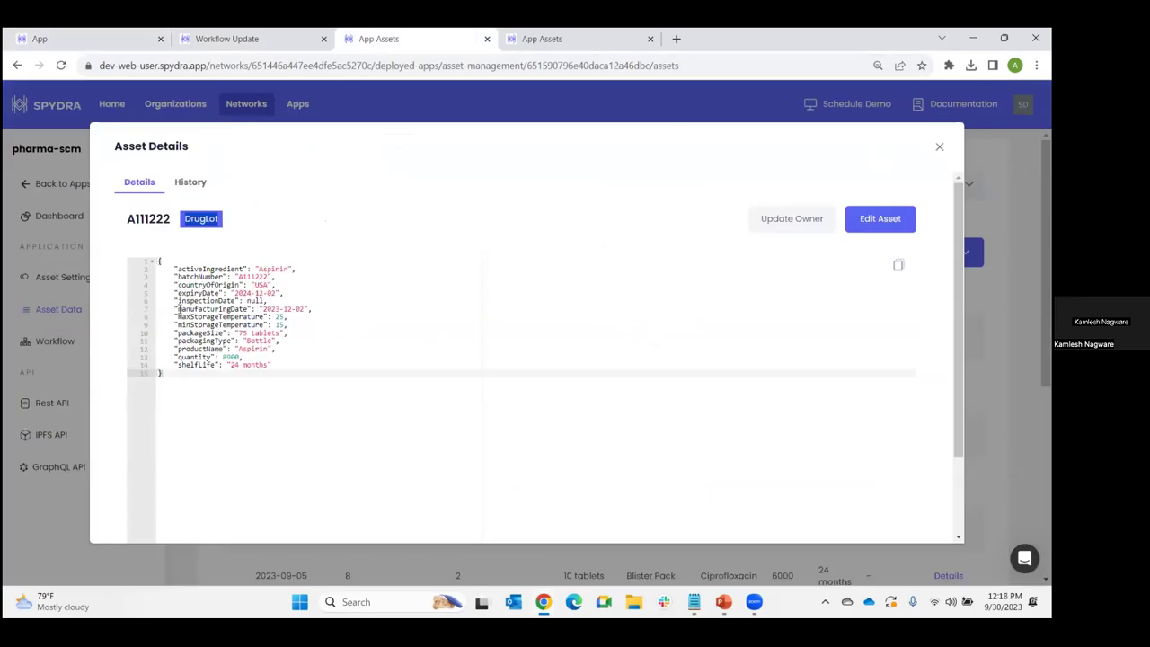
drag(173, 279, 283, 277)
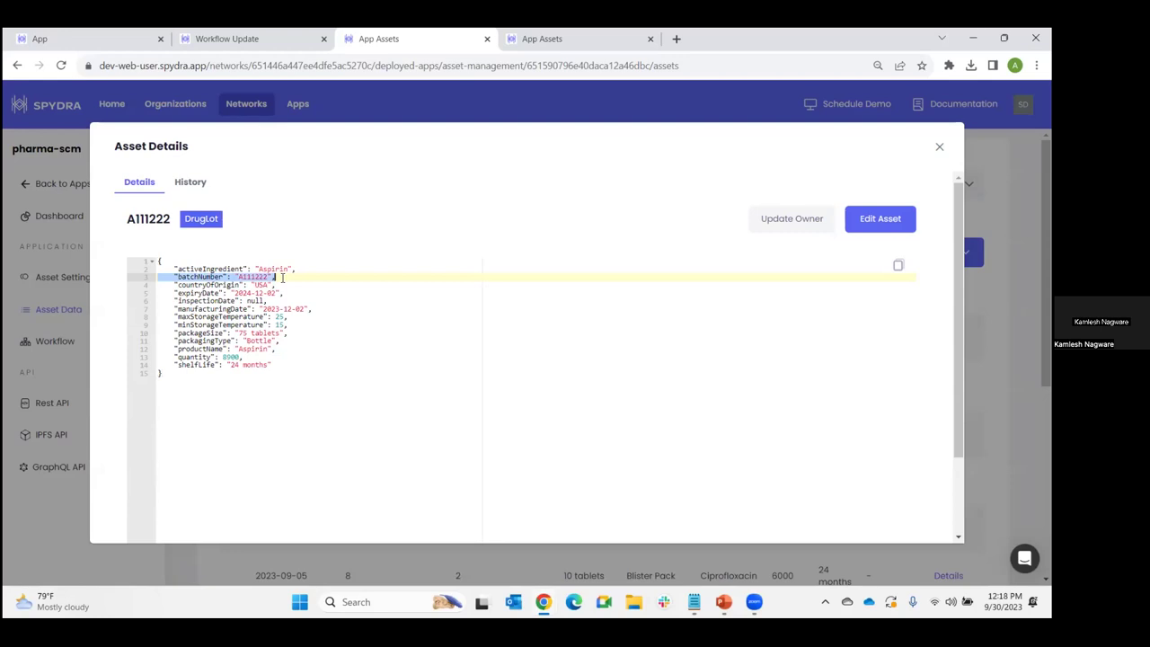
drag(174, 268, 312, 270)
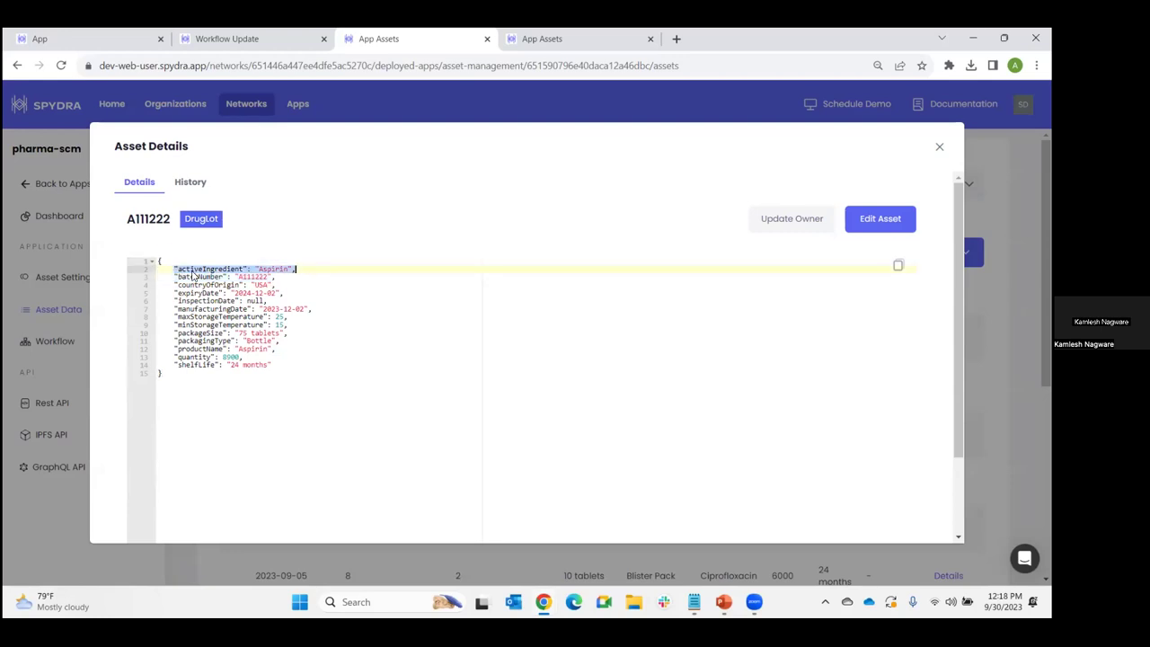
drag(174, 282, 277, 369)
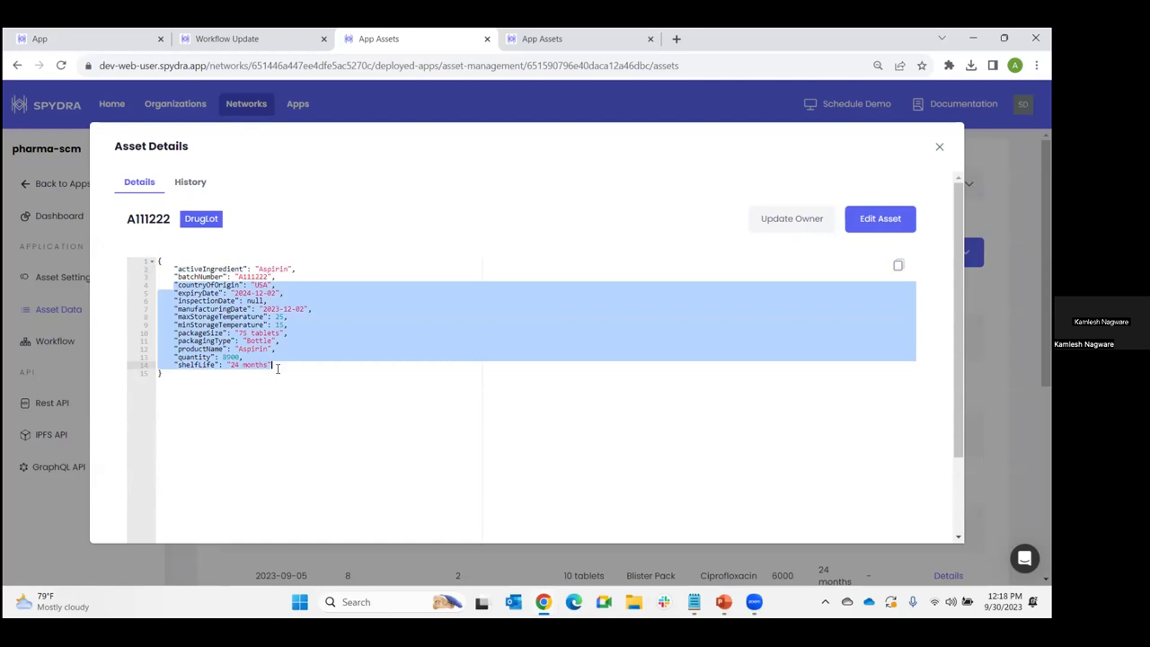
double_click(180, 277)
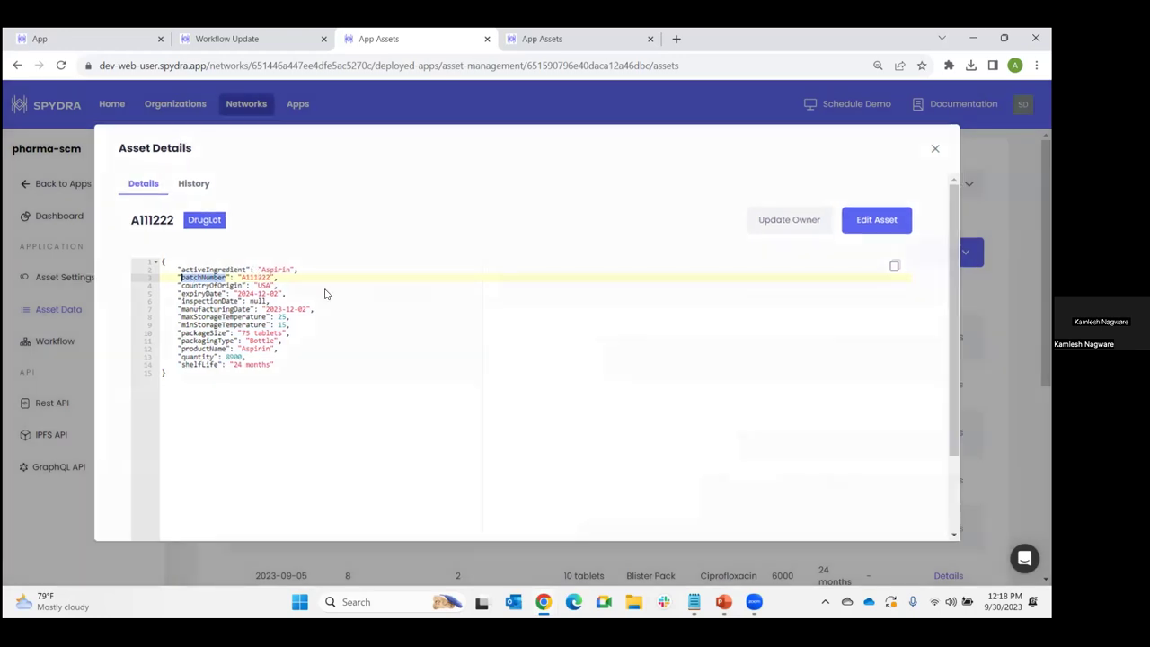
key(Escape)
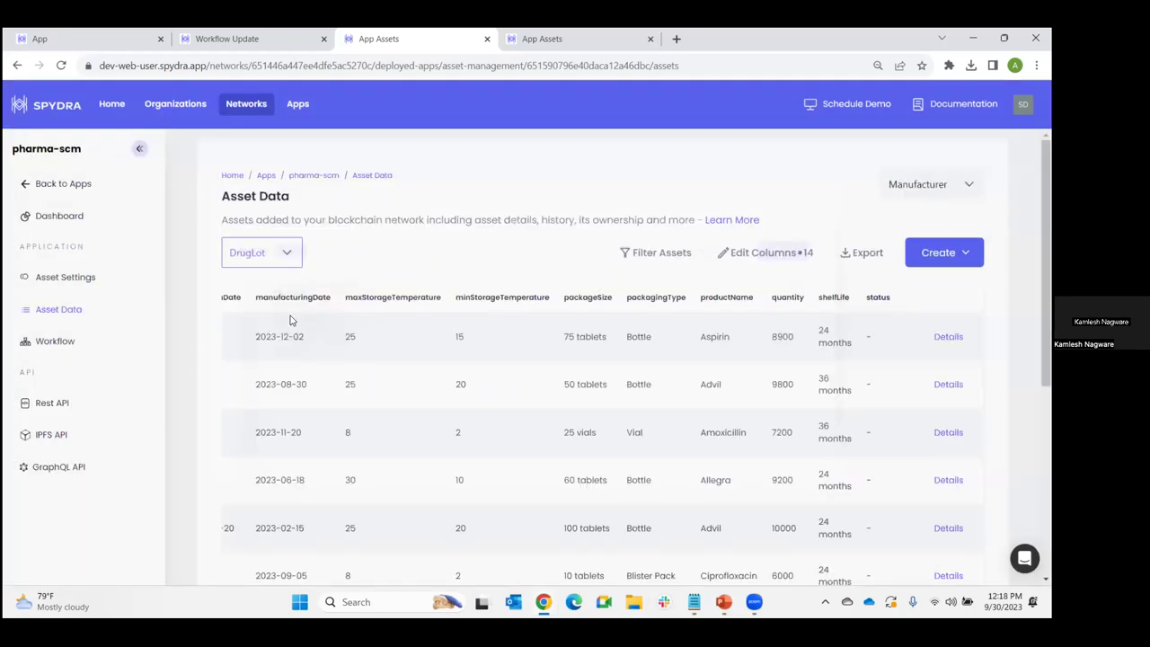
click(235, 40)
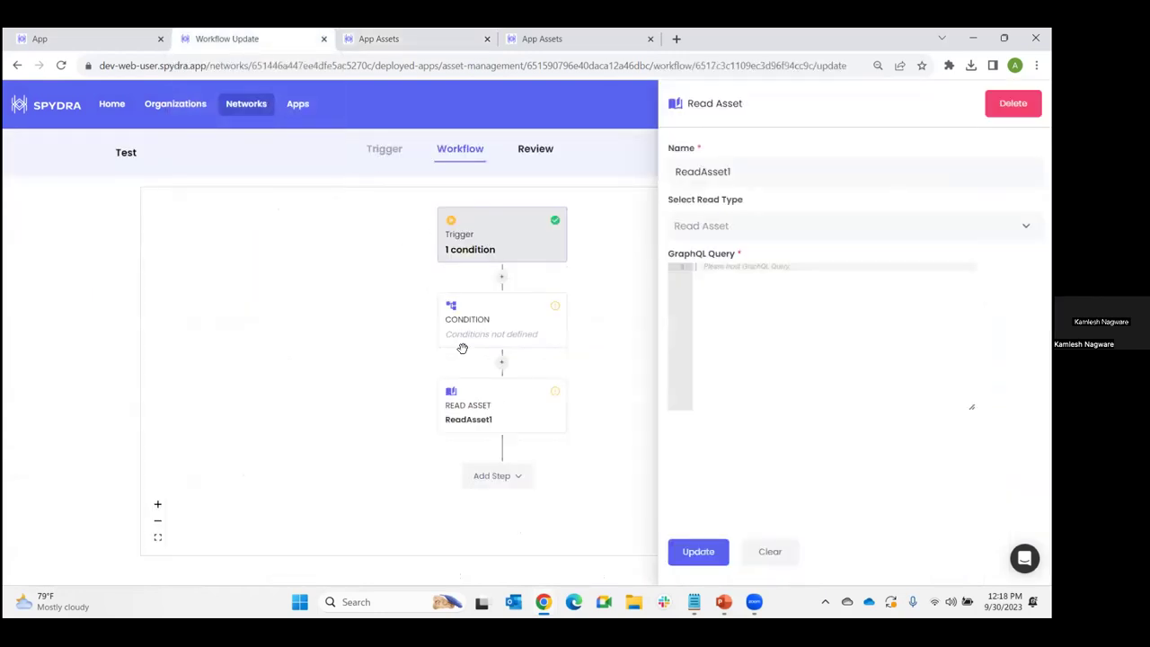
click(397, 43)
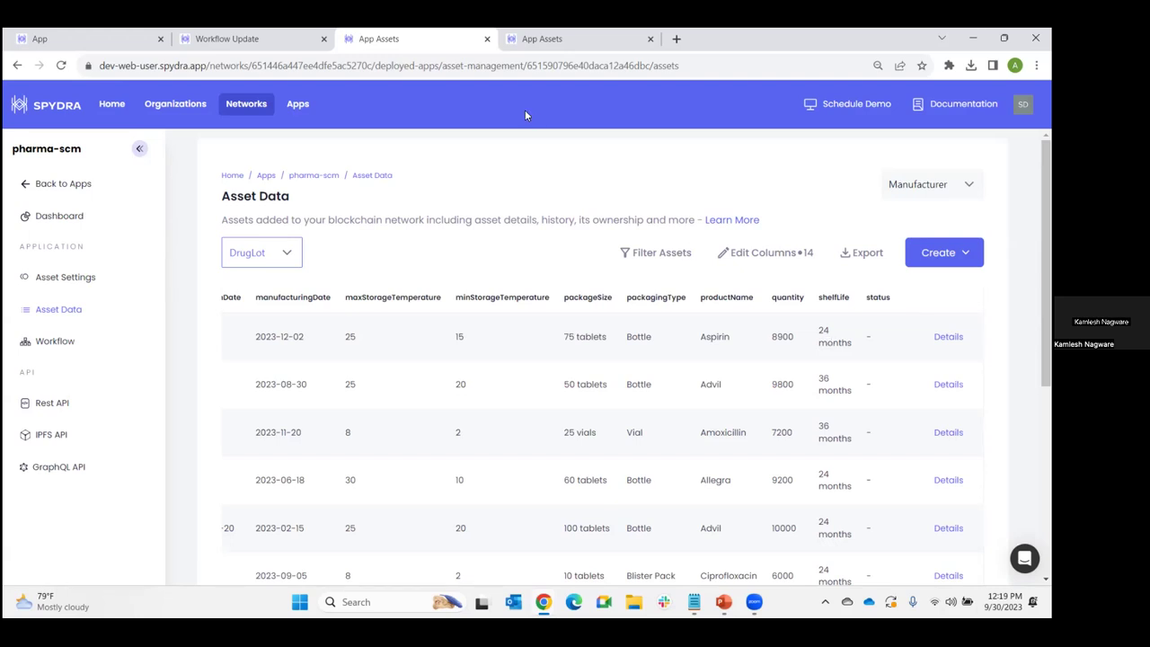
Return to the Test workflow and add an Action step below the Read Asset step
click(265, 33)
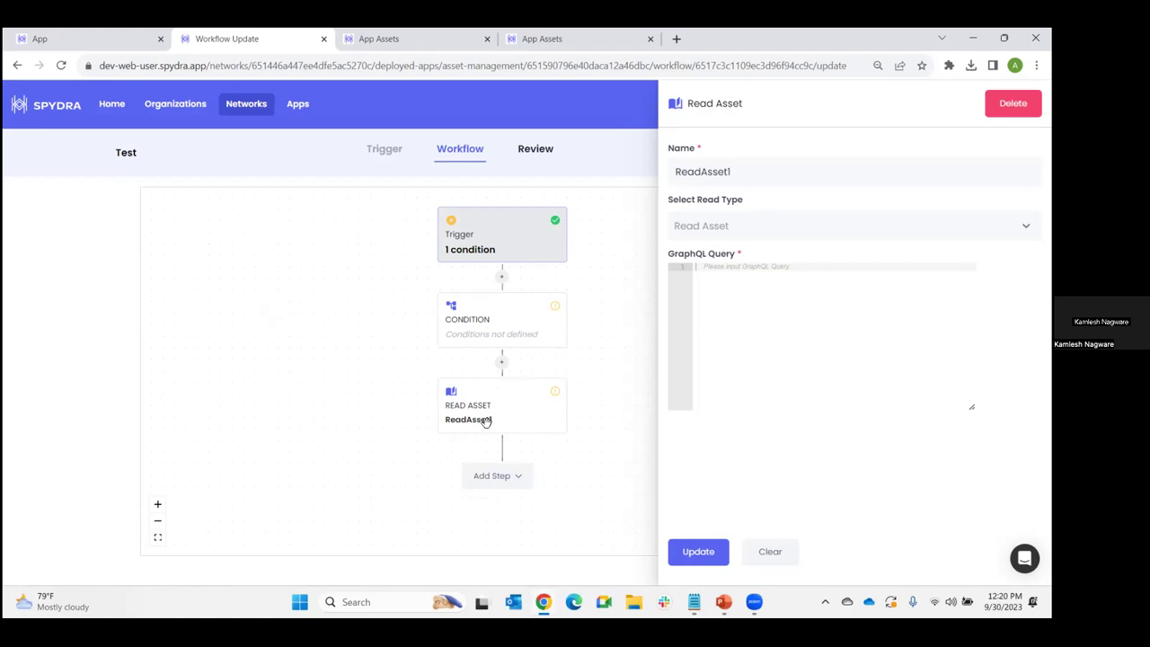
click(492, 479)
click(506, 414)
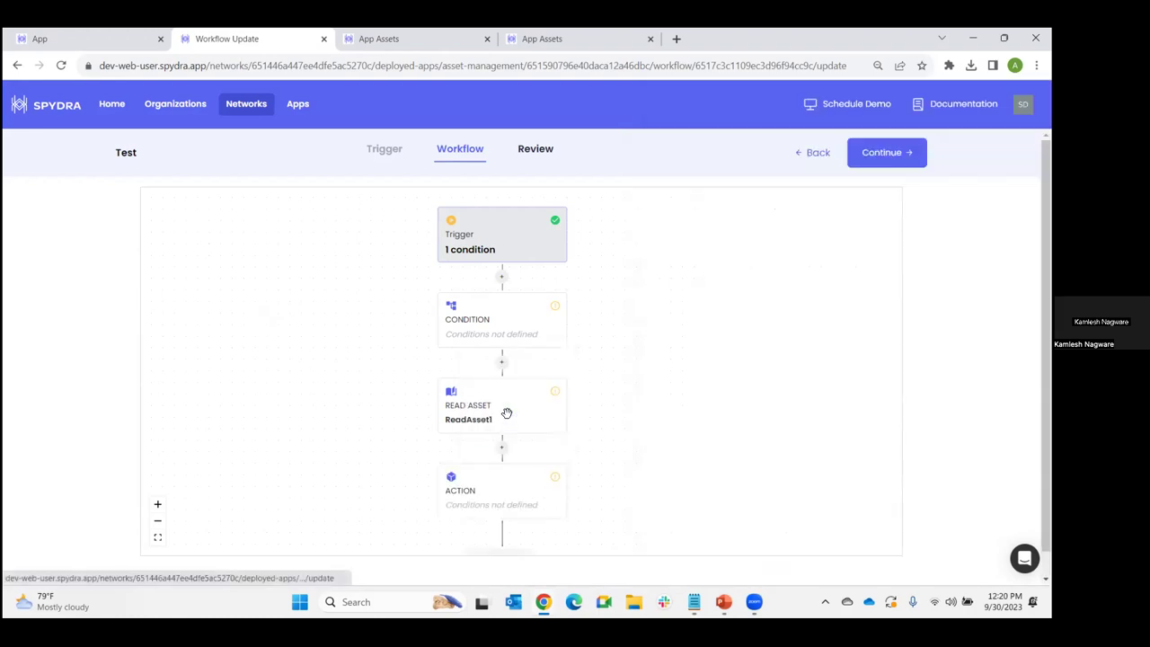
Look through the action types available for the new Action step, and close its settings without choosing one
click(490, 485)
right_click(730, 230)
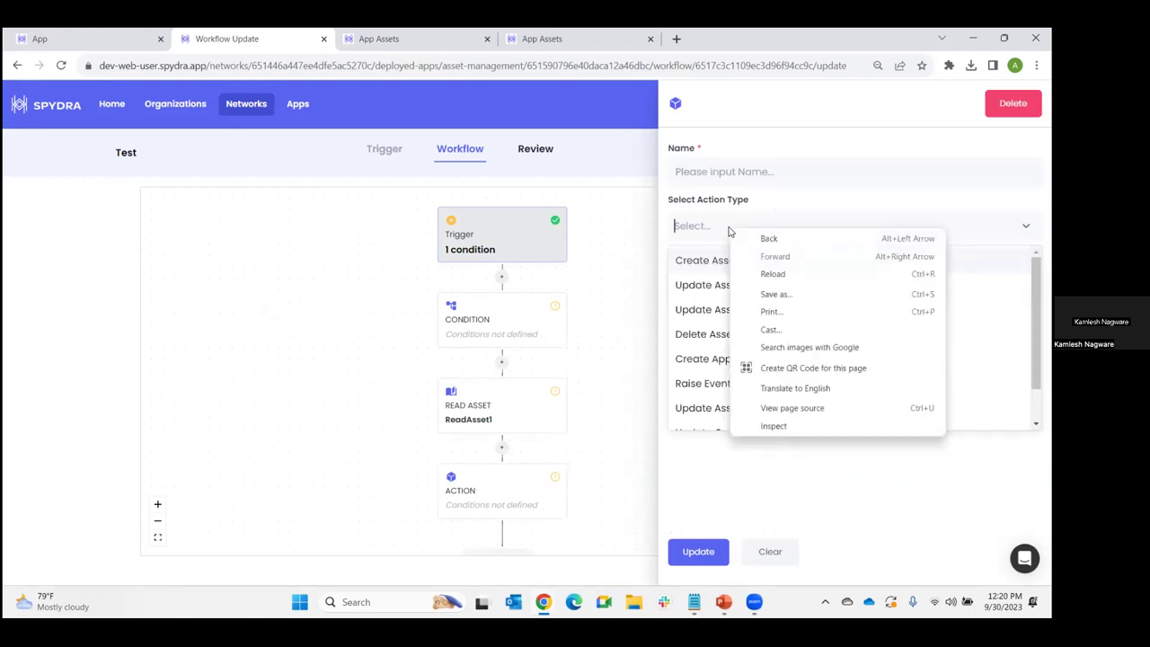
click(704, 441)
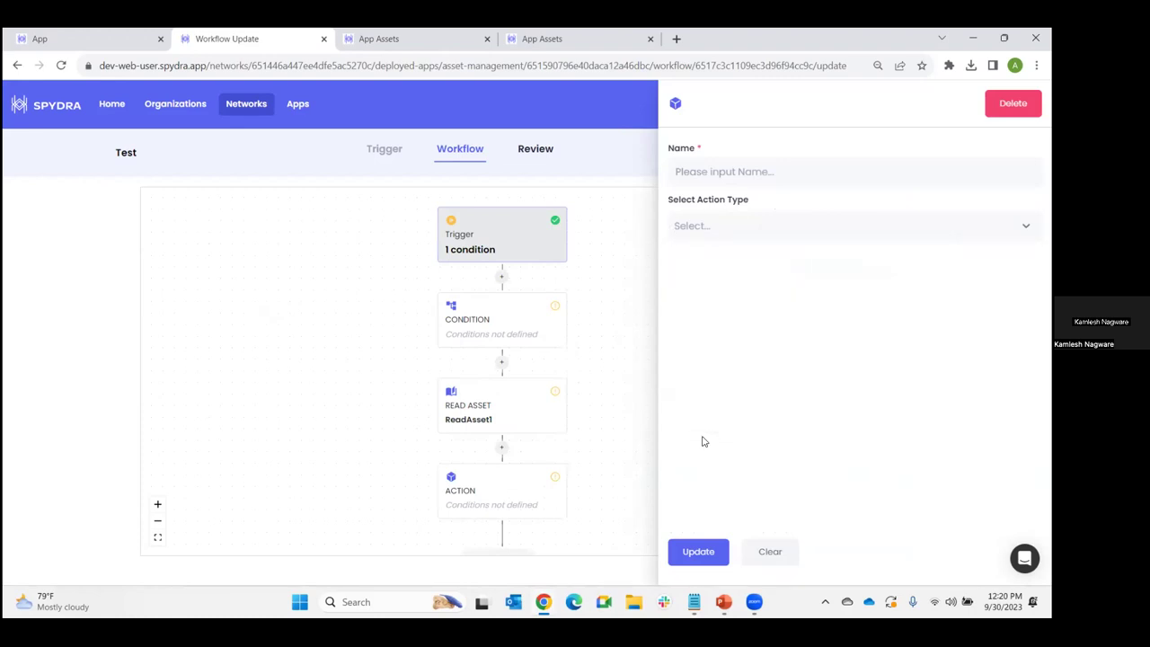
click(705, 228)
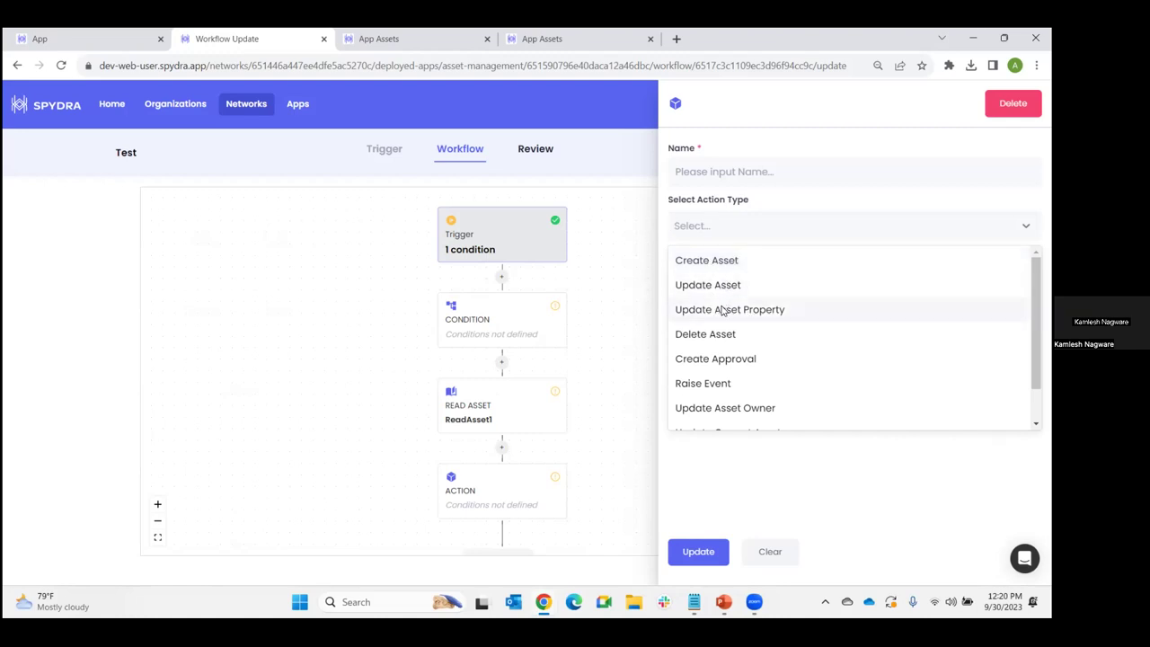
scroll(718, 311, down, 1)
scroll(714, 313, down, 1)
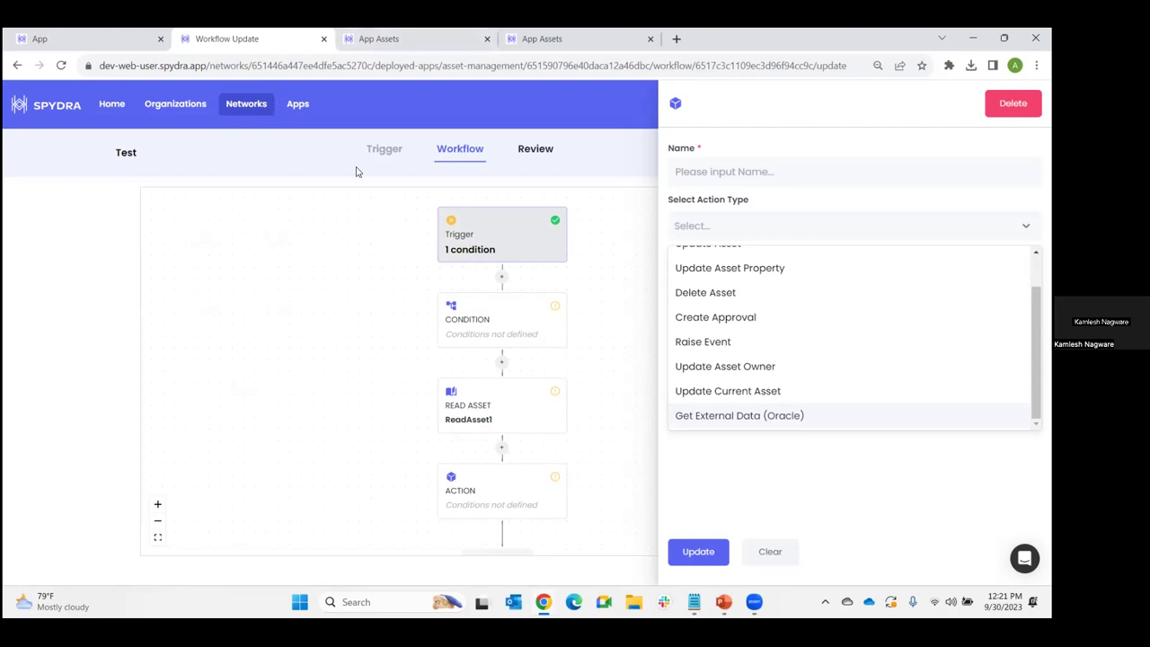
click(313, 193)
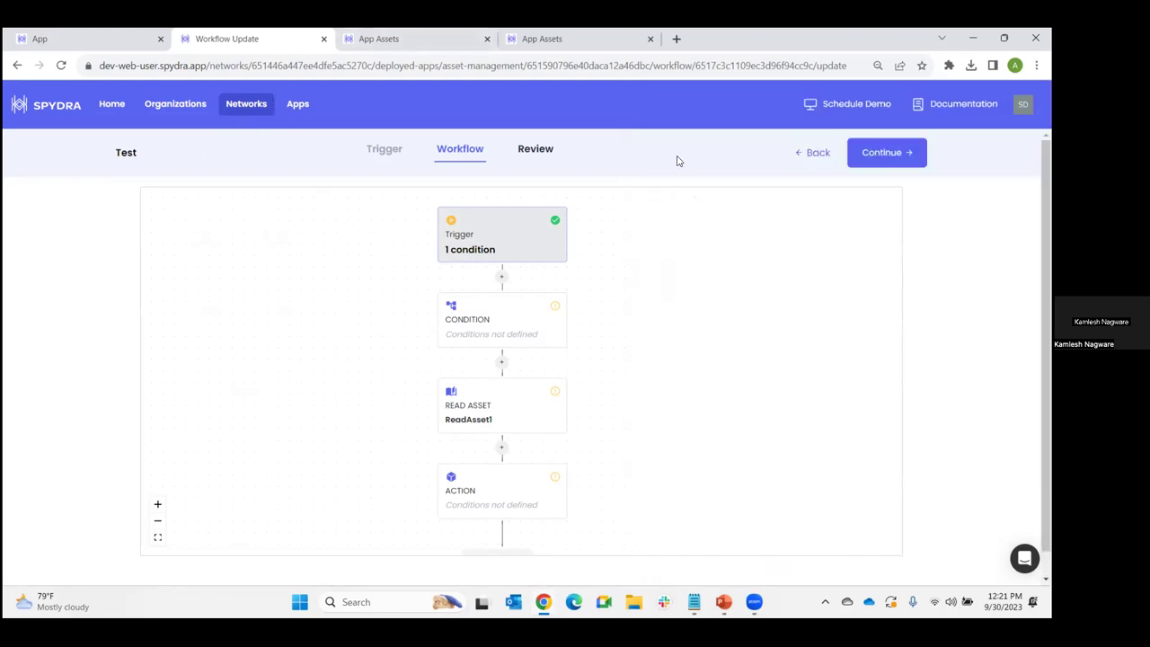
Leave the Test workflow design and open the Quality Check workflow from the app's workflow list
click(817, 155)
click(811, 155)
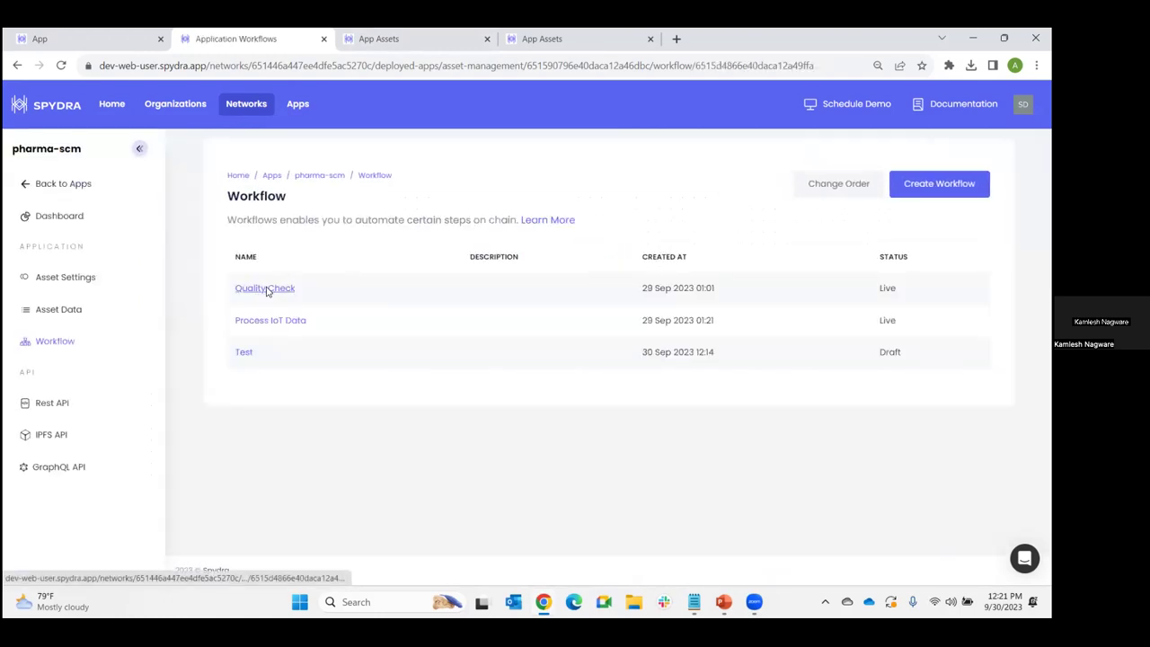
click(266, 289)
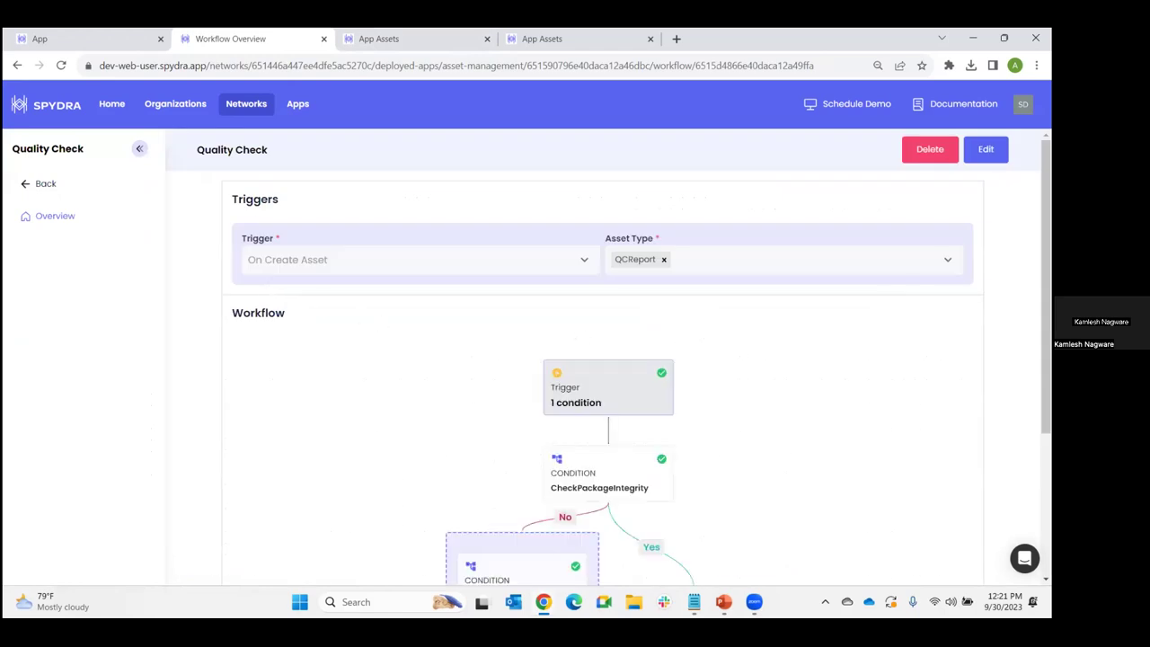
Examine the Quality Check workflow diagram and view the settings of its CheckPackageIntegrity condition
scroll(607, 240, down, 1)
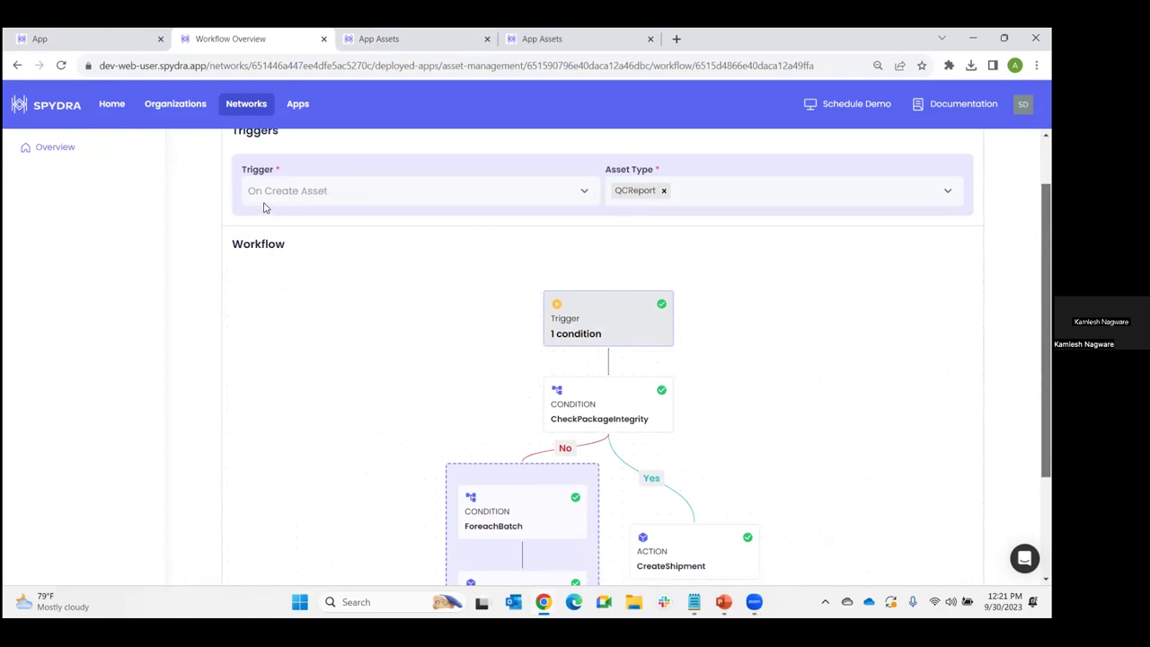
scroll(809, 336, down, 1)
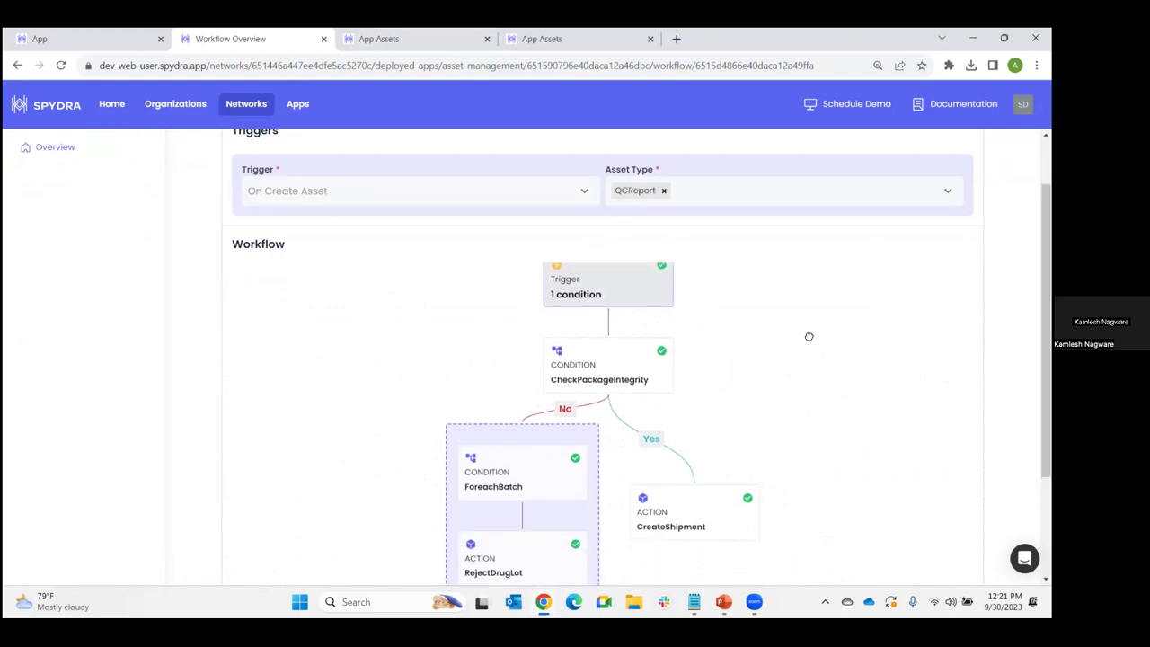
scroll(809, 336, down, 1)
click(598, 336)
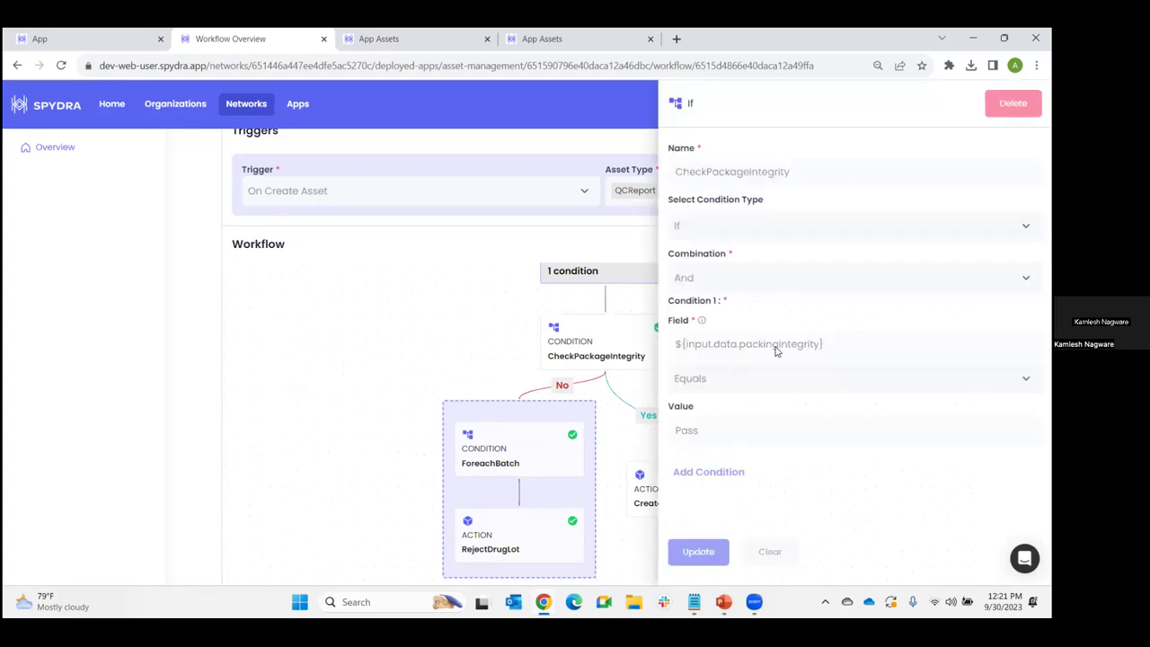
List the QCReport assets and examine their microbiologicalAnalysis, productCondition and packingIntegrity columns against the condition's packingIntegrity field
double_click(776, 344)
click(391, 38)
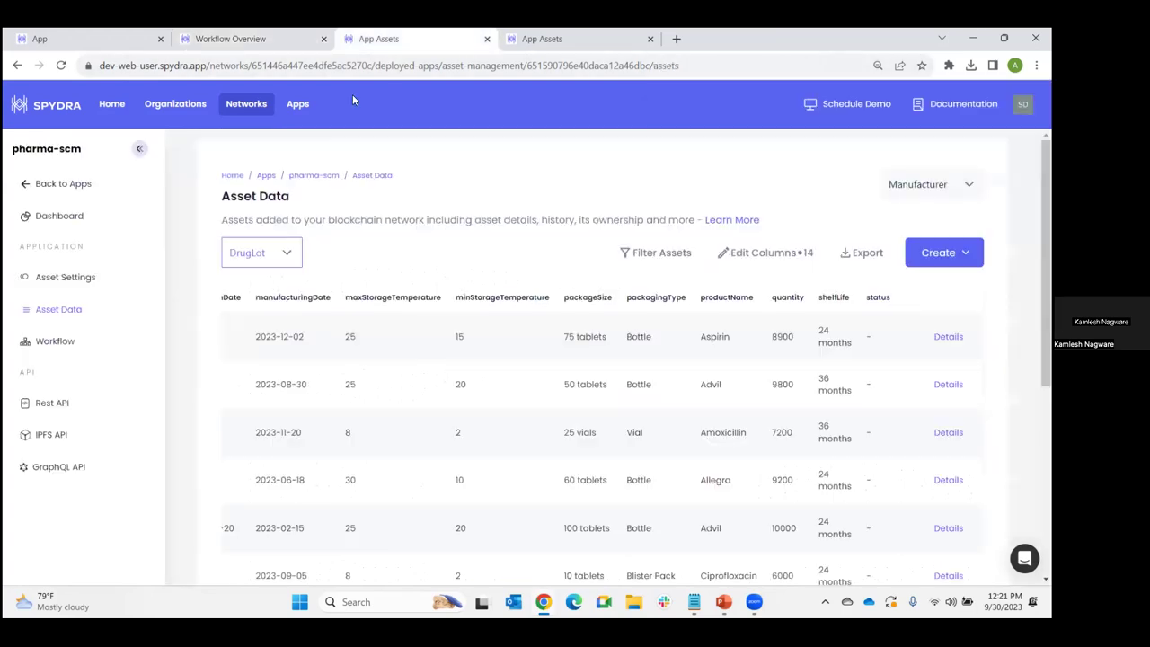
click(280, 252)
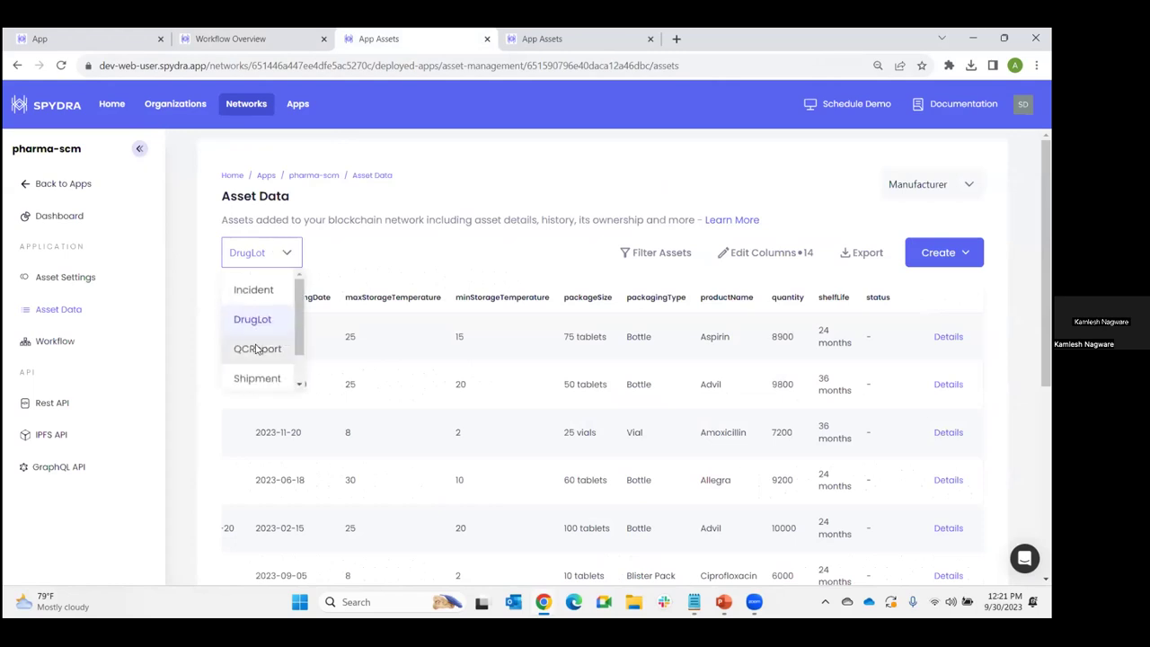
click(257, 345)
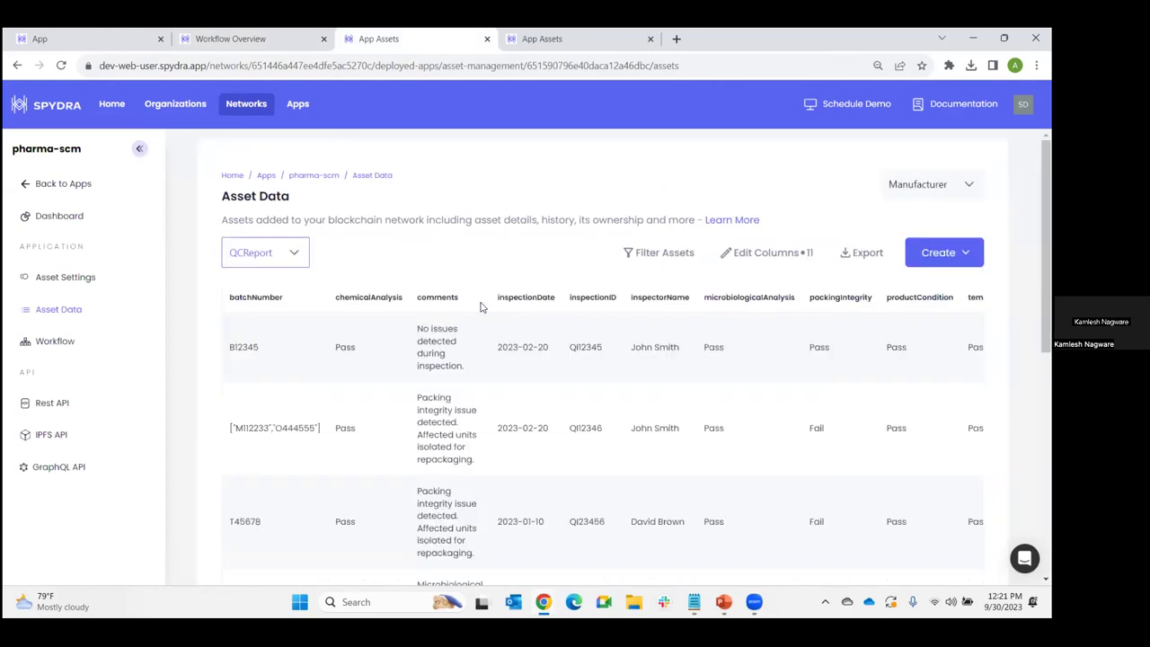
scroll(629, 325, right, 1)
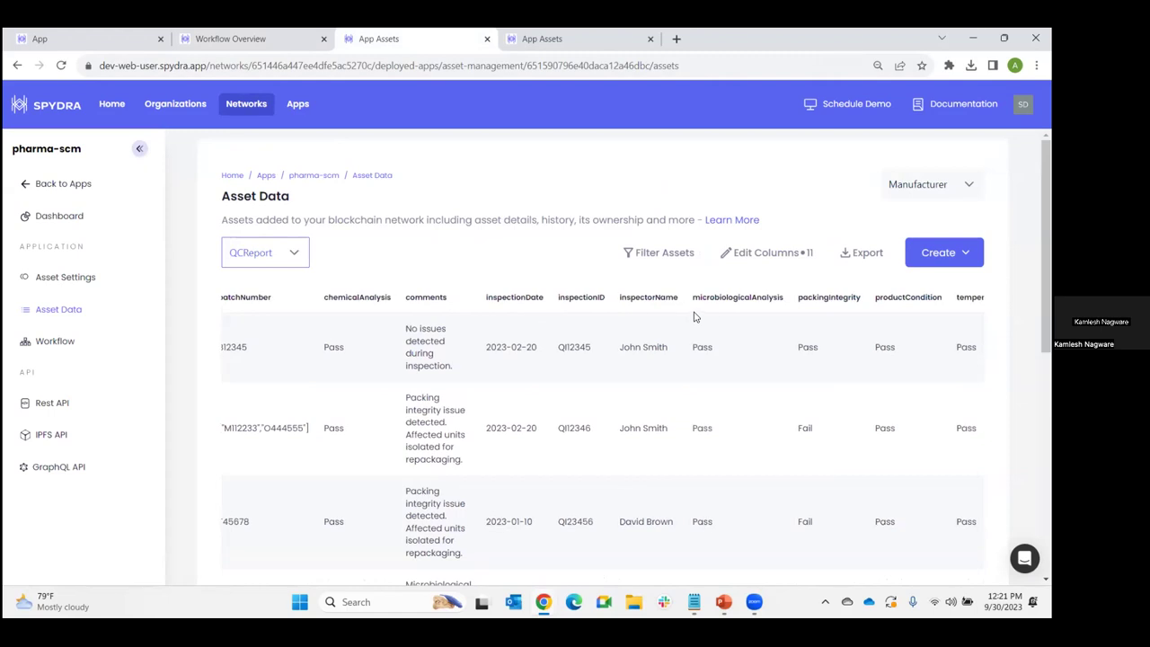
double_click(713, 302)
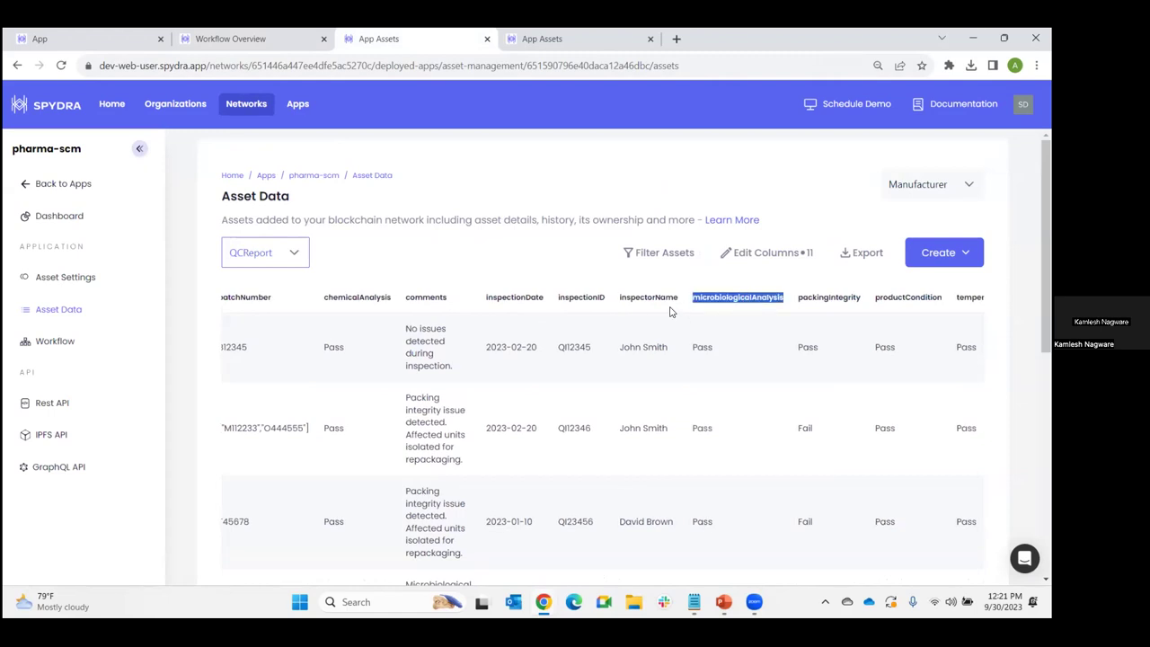
double_click(896, 297)
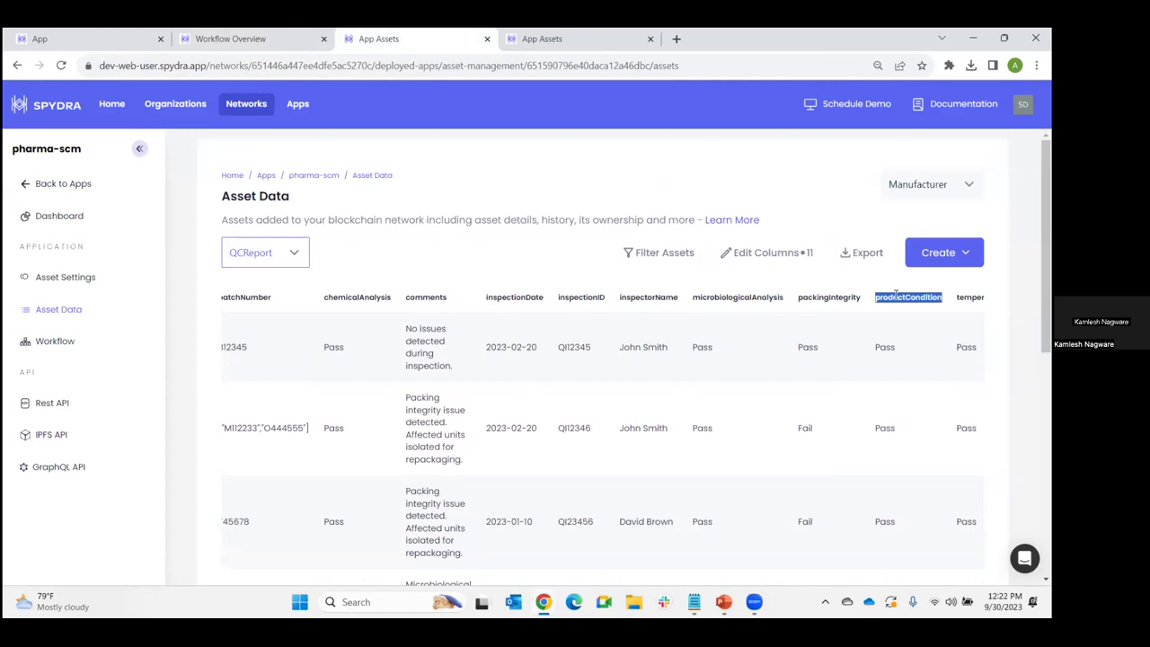
double_click(821, 297)
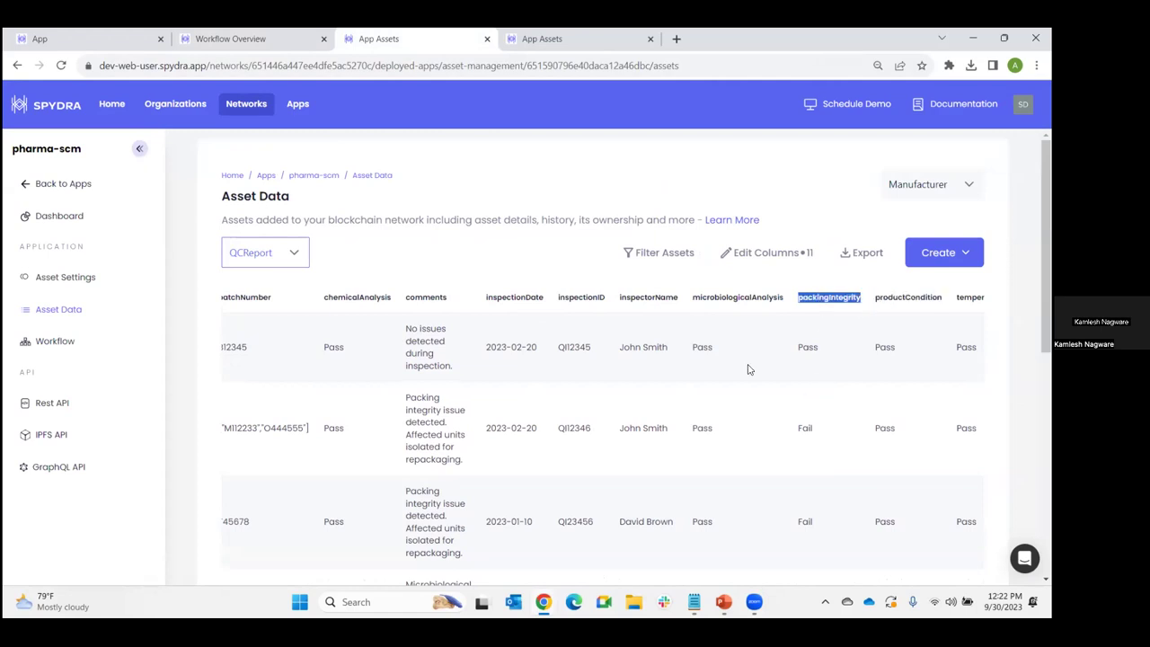
Compare the CheckPackageIntegrity condition's input field reference with the packingIntegrity property in the first QCReport's asset details
click(228, 40)
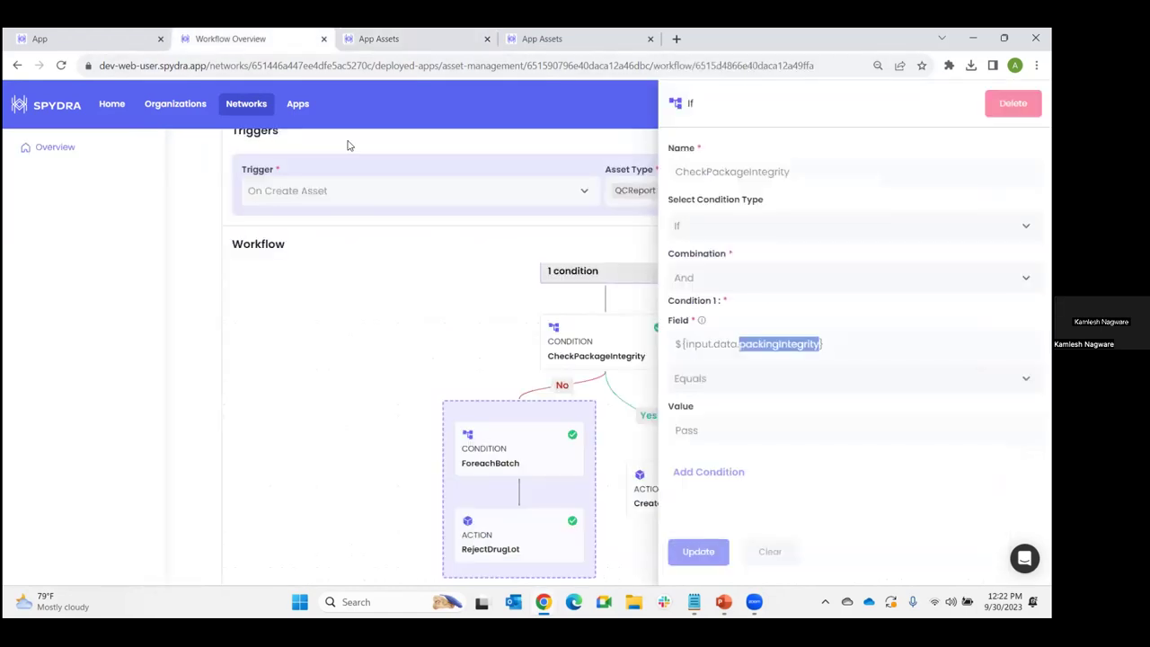
double_click(702, 347)
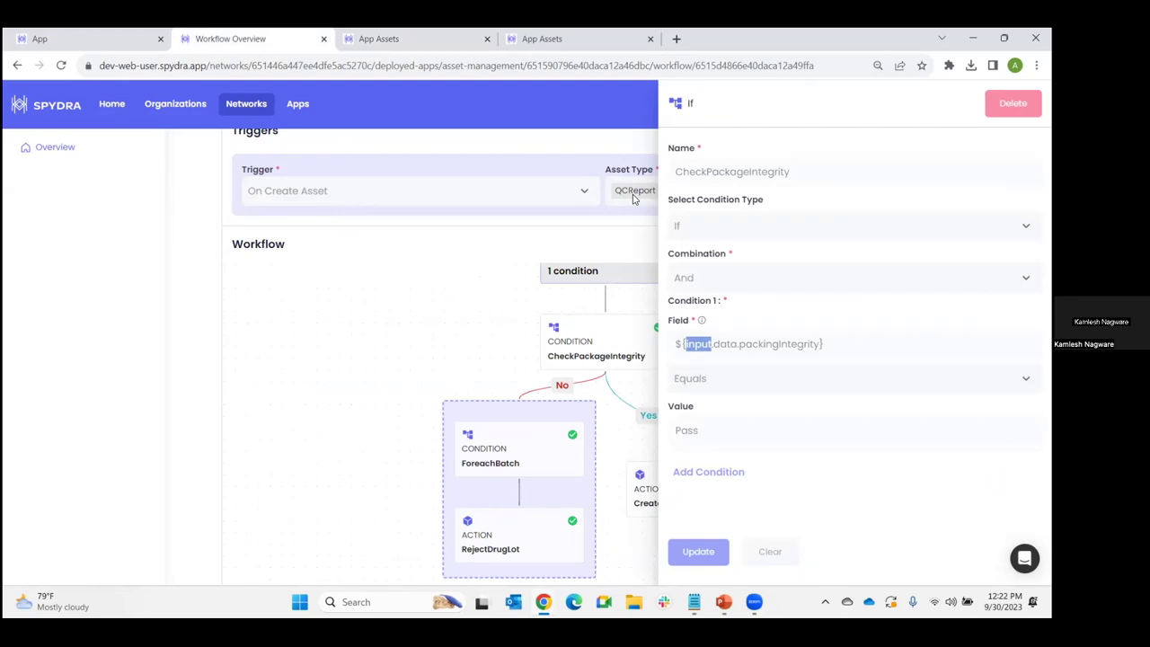
click(380, 38)
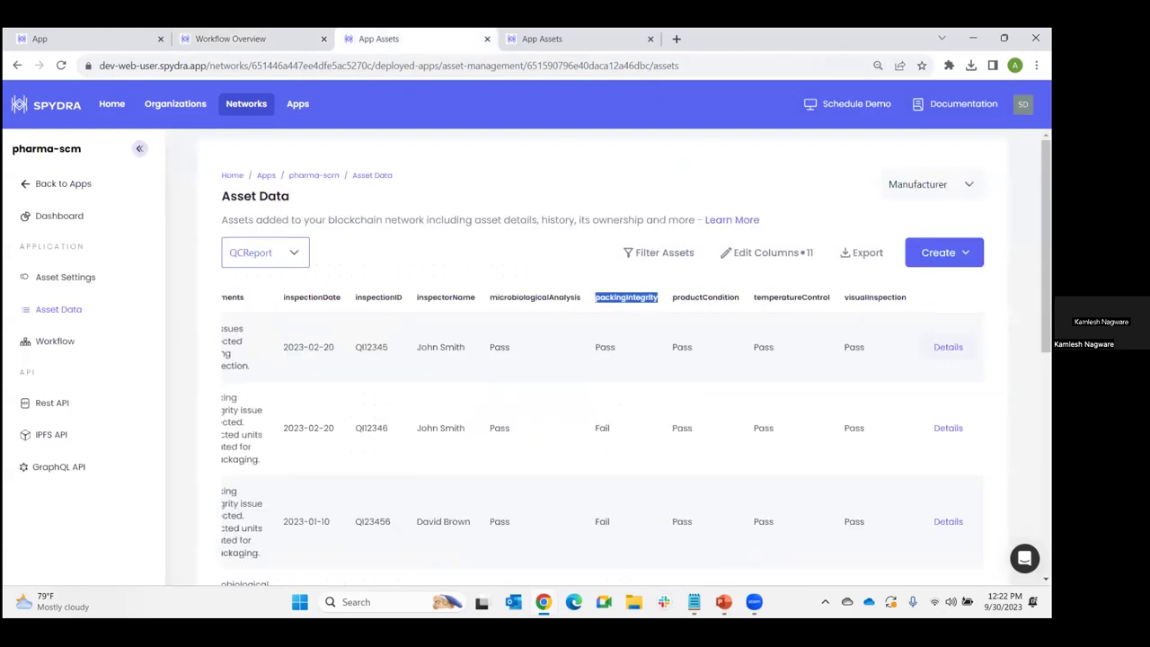
click(948, 347)
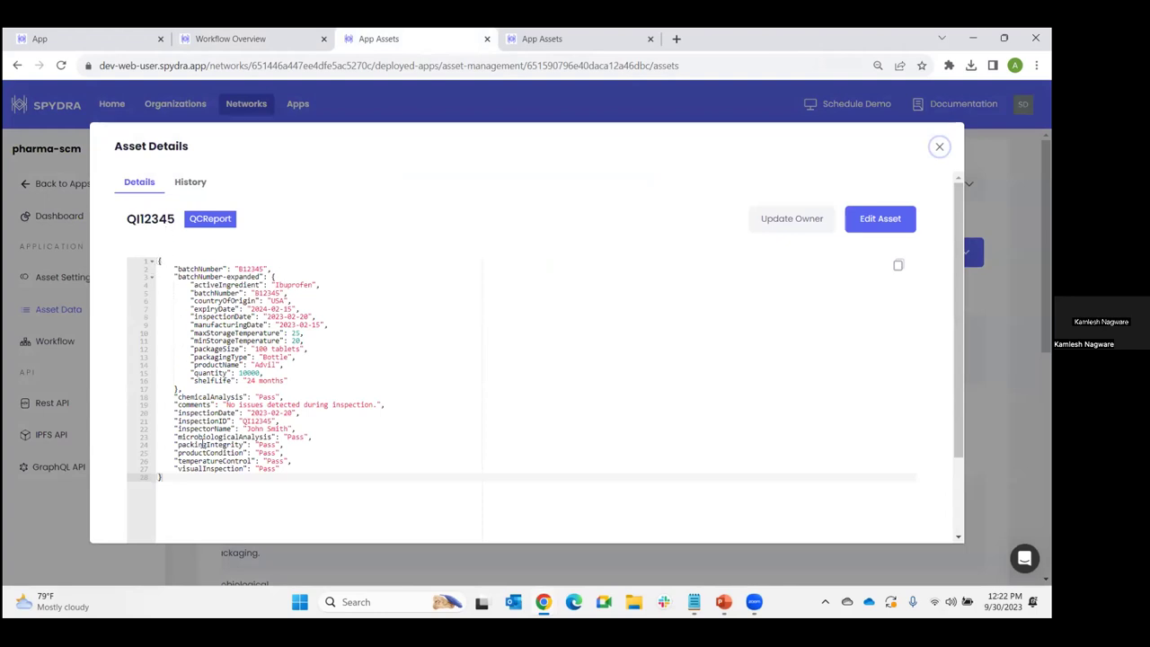
double_click(205, 444)
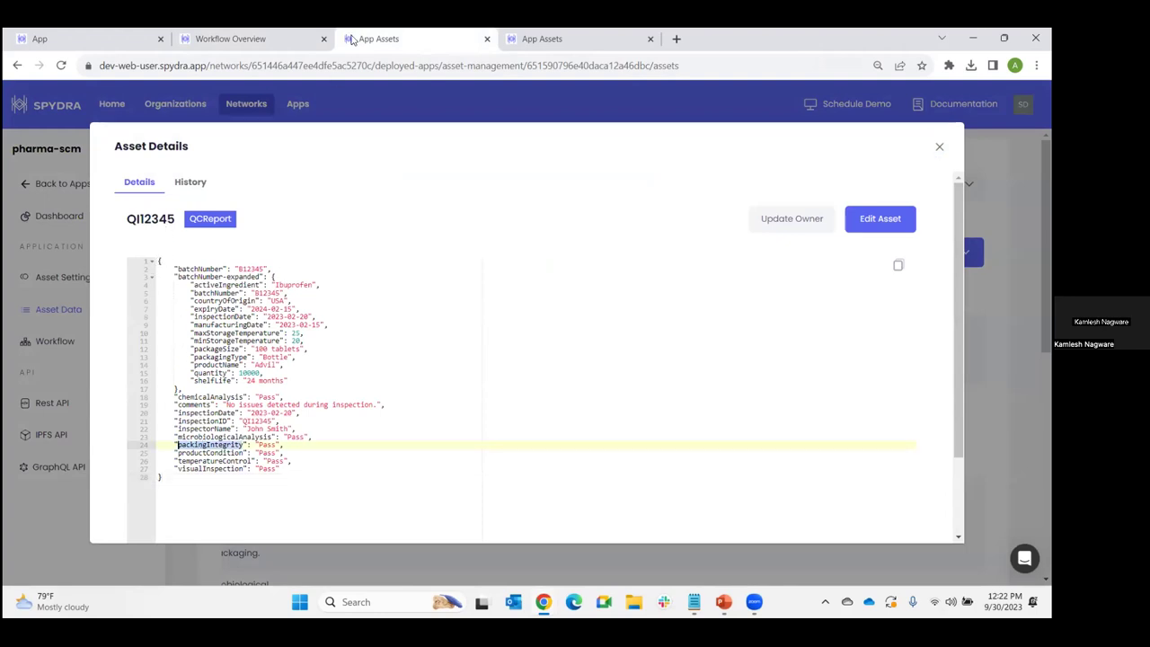
click(263, 42)
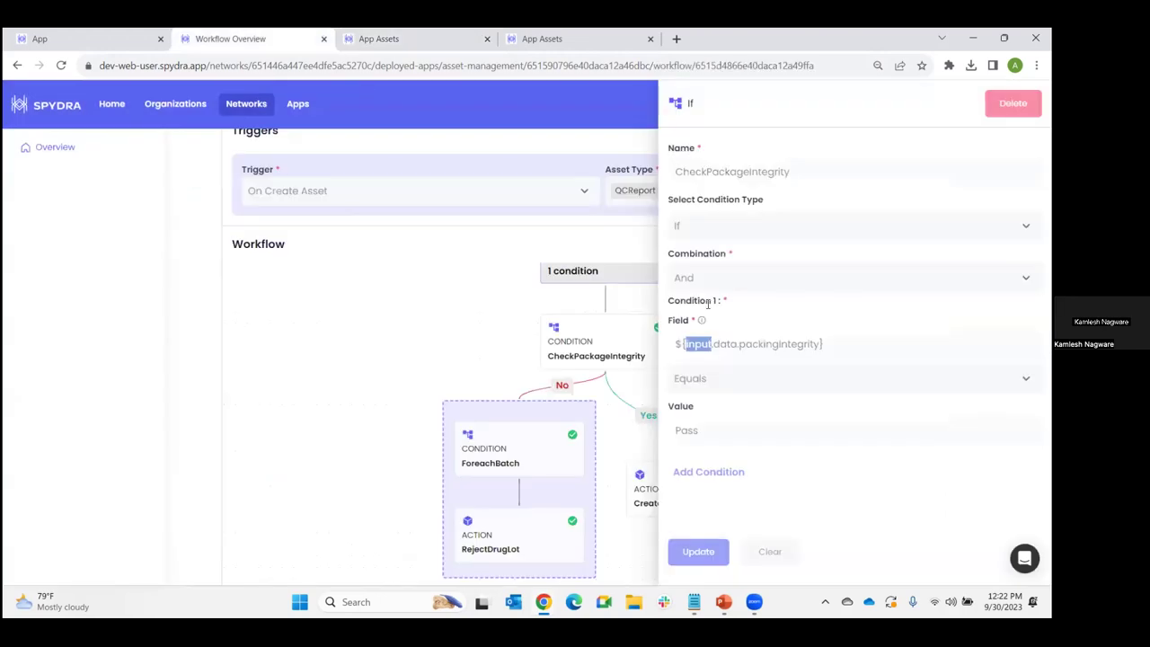
double_click(760, 344)
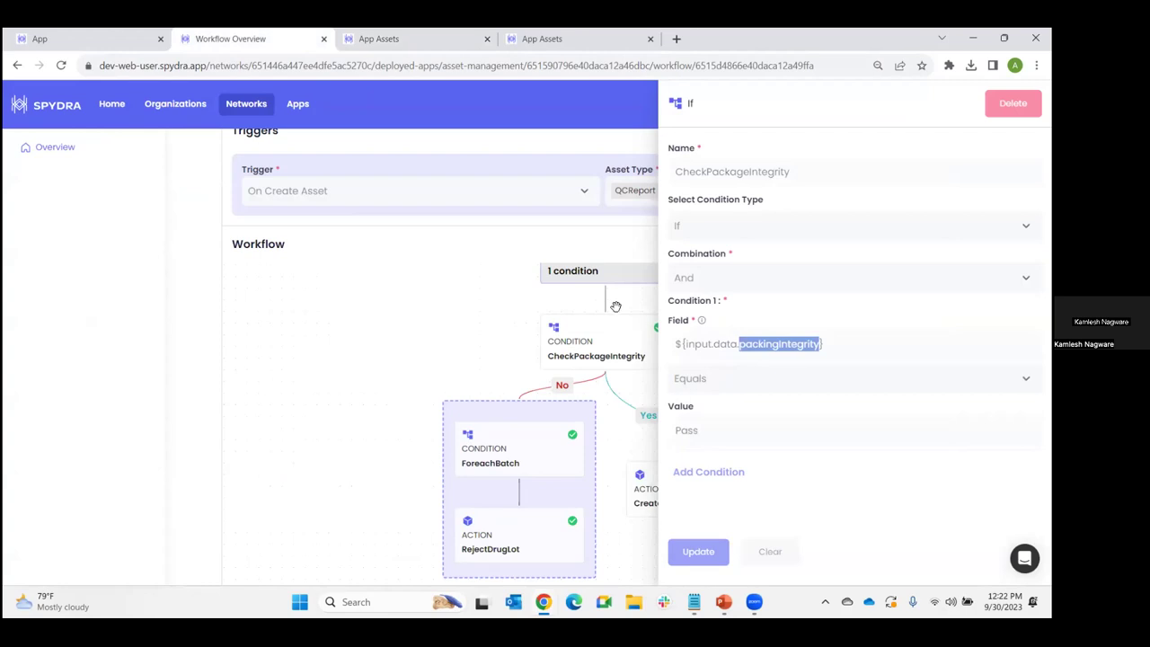
Close the condition settings, view the settings of the CreateShipment action on the Yes branch, and close them
click(514, 314)
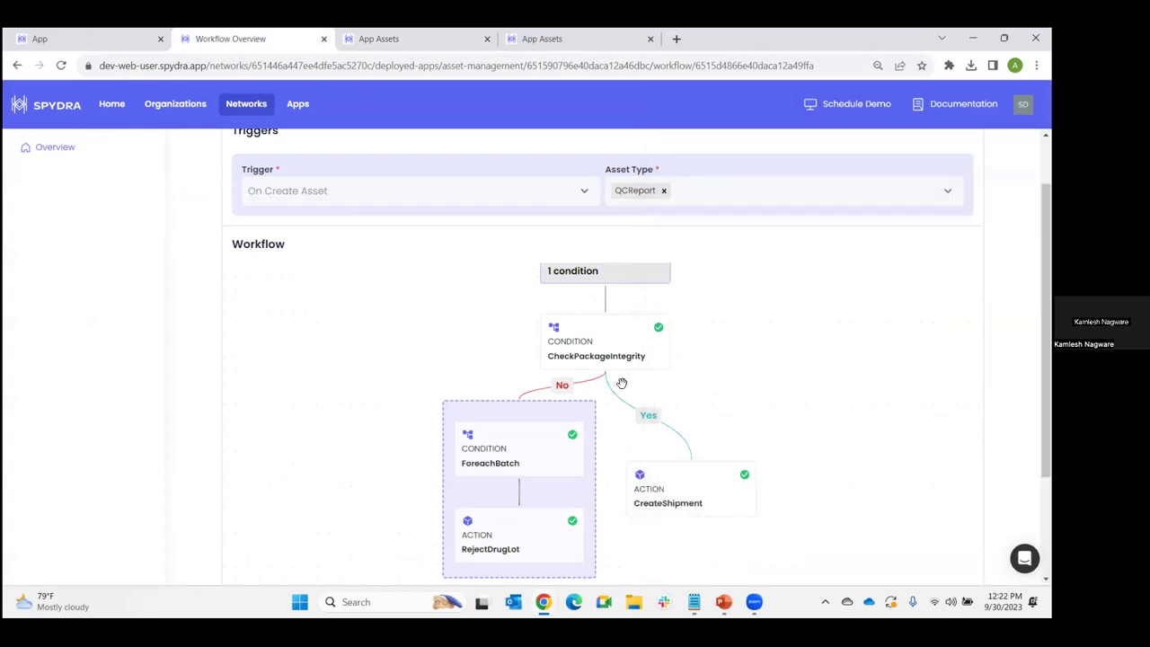
click(662, 502)
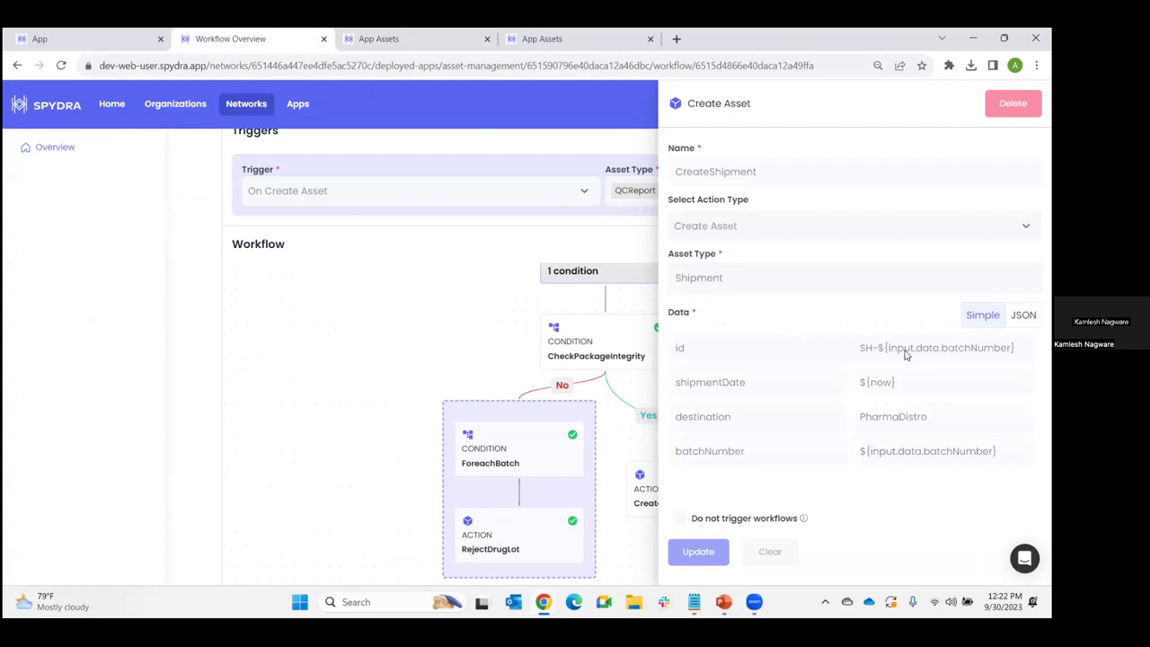
click(483, 320)
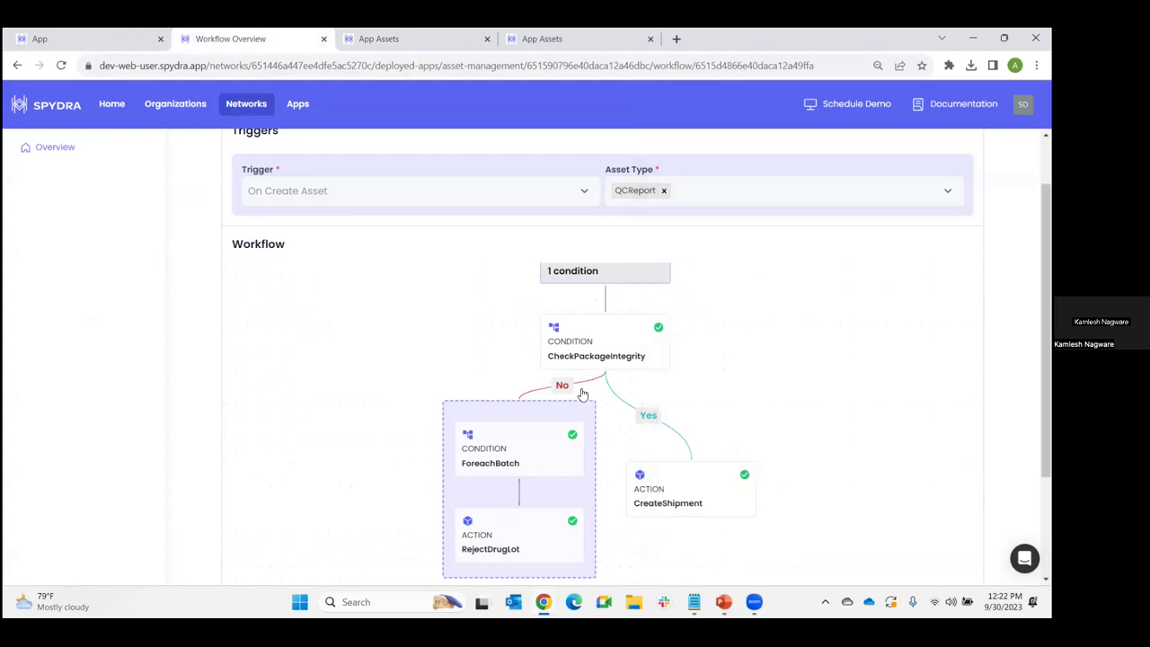
View the ForeachBatch condition's settings and check its batchNumber input against the QCReport that lists several batches
scroll(411, 406, down, 1)
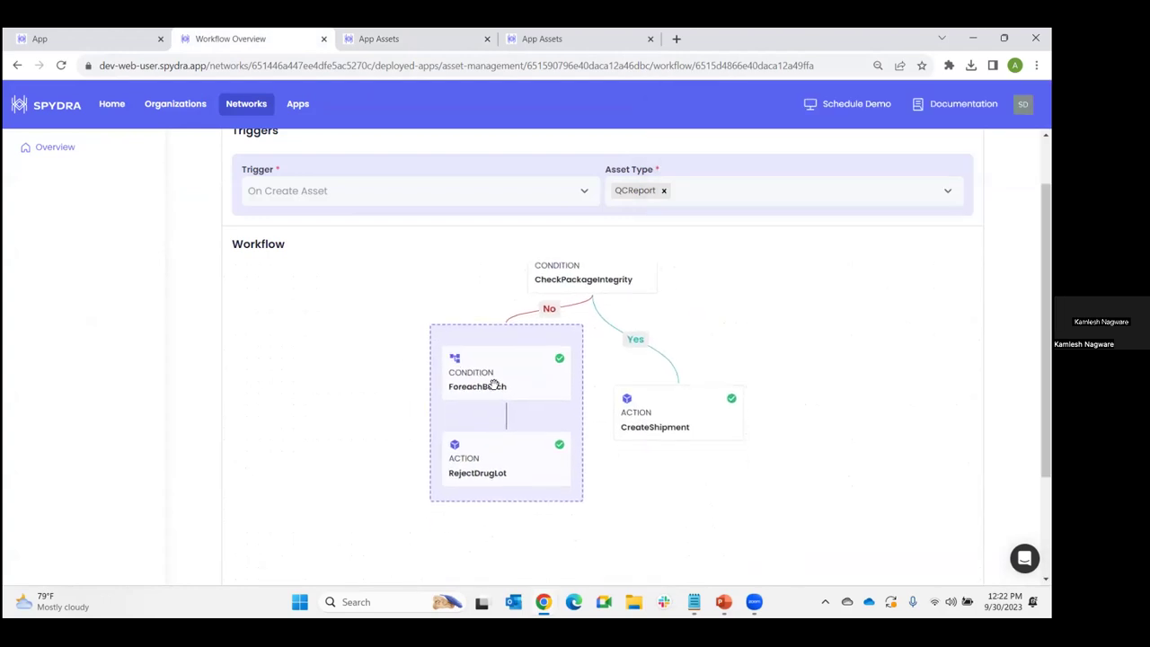
click(492, 336)
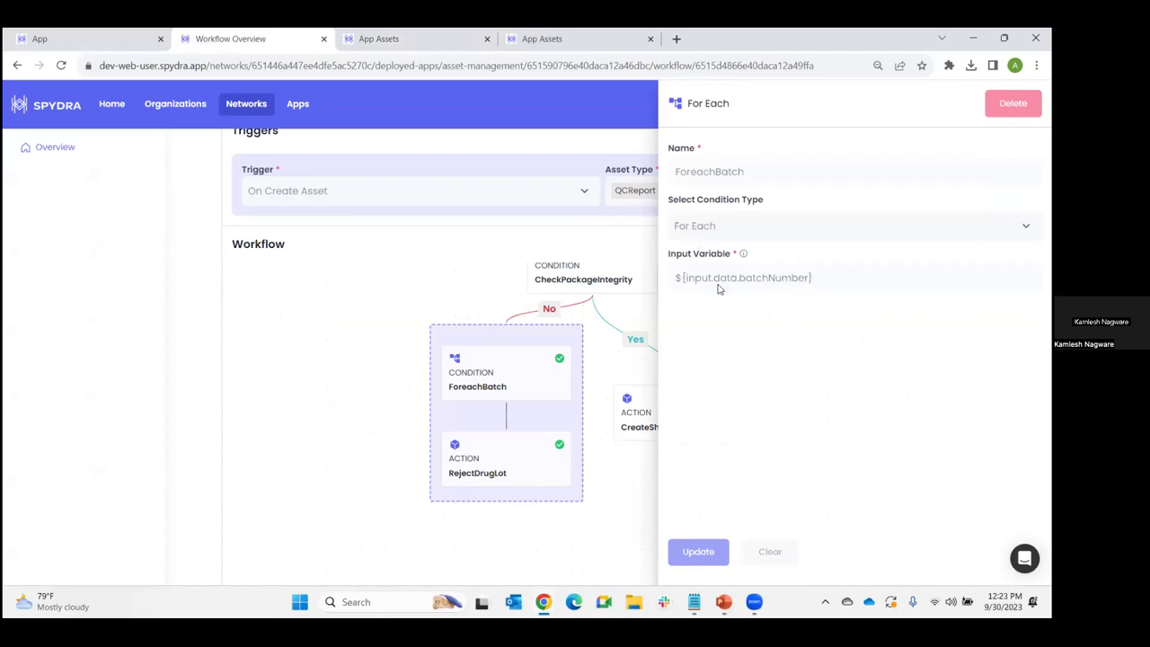
click(379, 38)
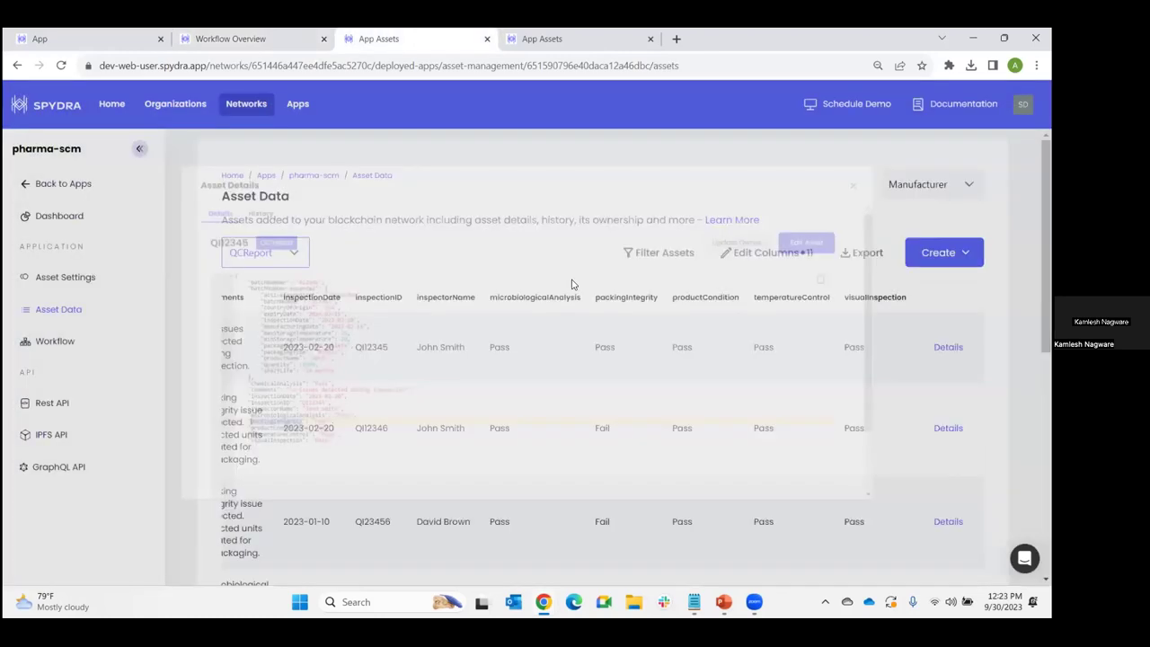
scroll(230, 427, left, 4)
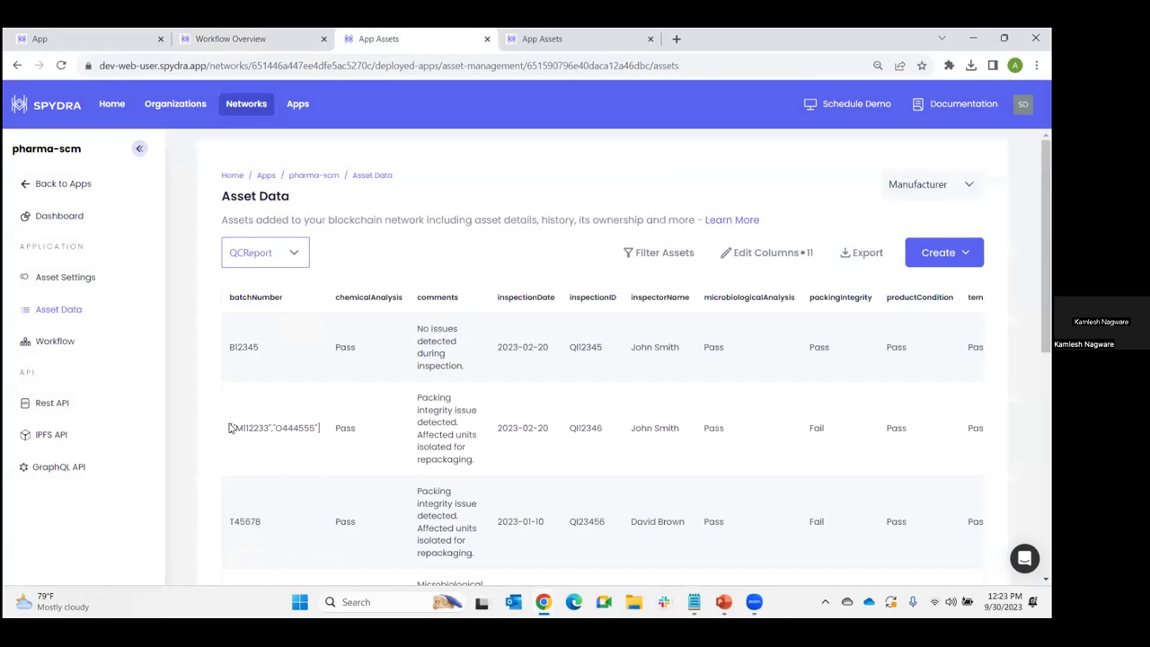
drag(230, 427, 322, 432)
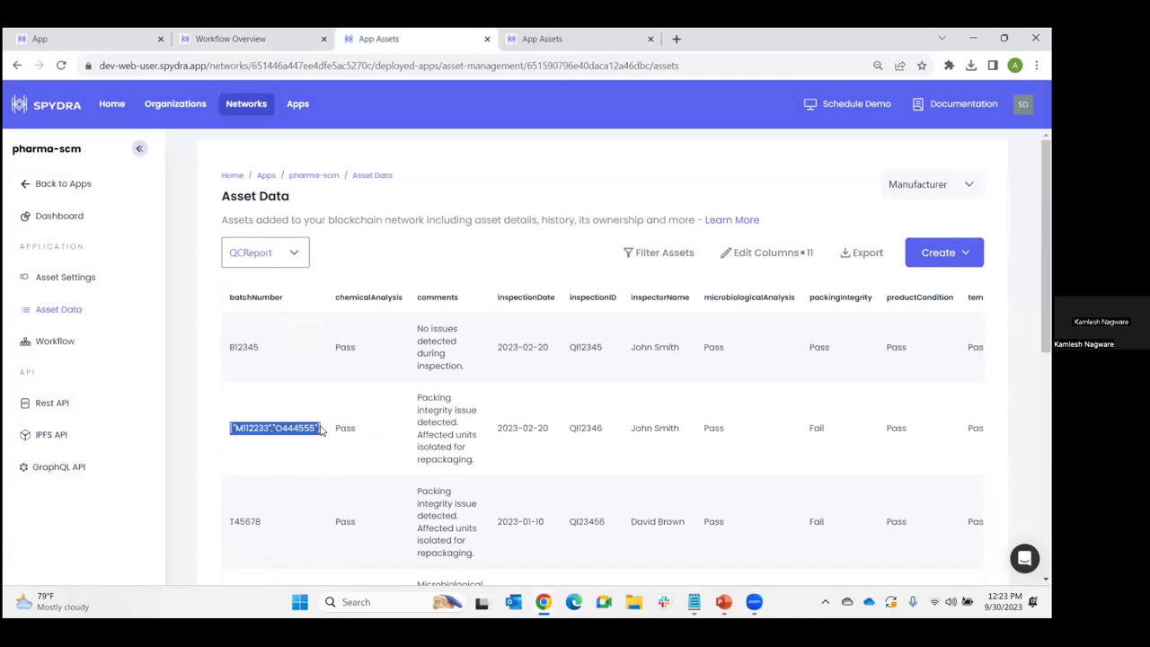
click(263, 39)
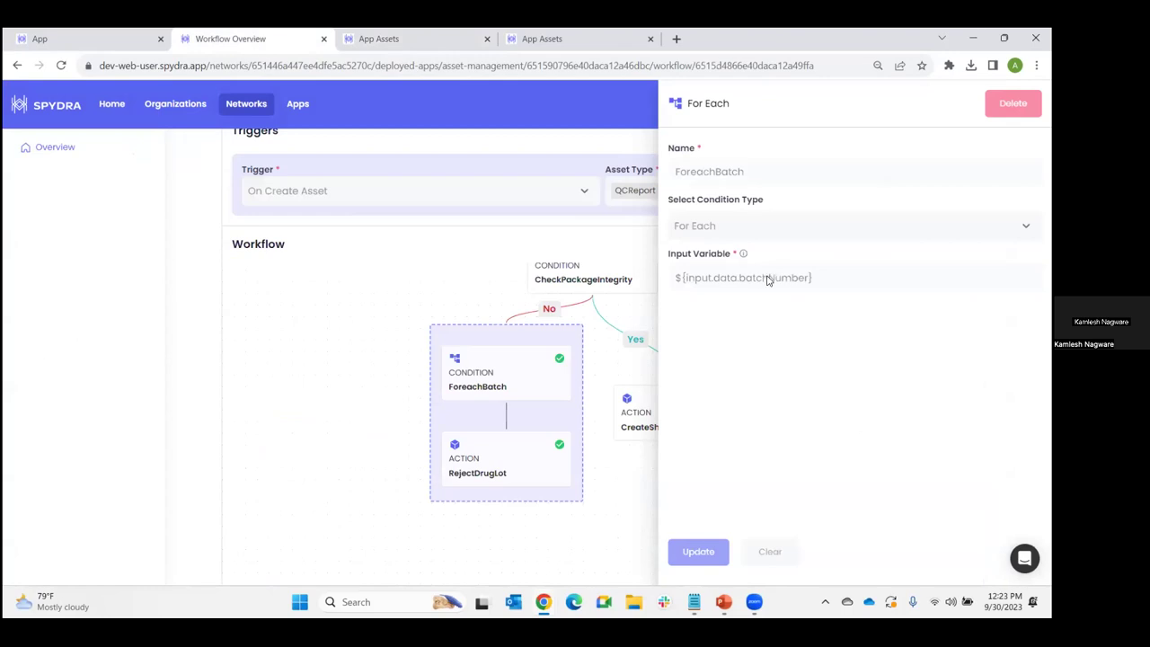
Leave the ForeachBatch settings and view the asset property settings of the RejectDrugLot action
click(490, 384)
click(489, 384)
click(498, 452)
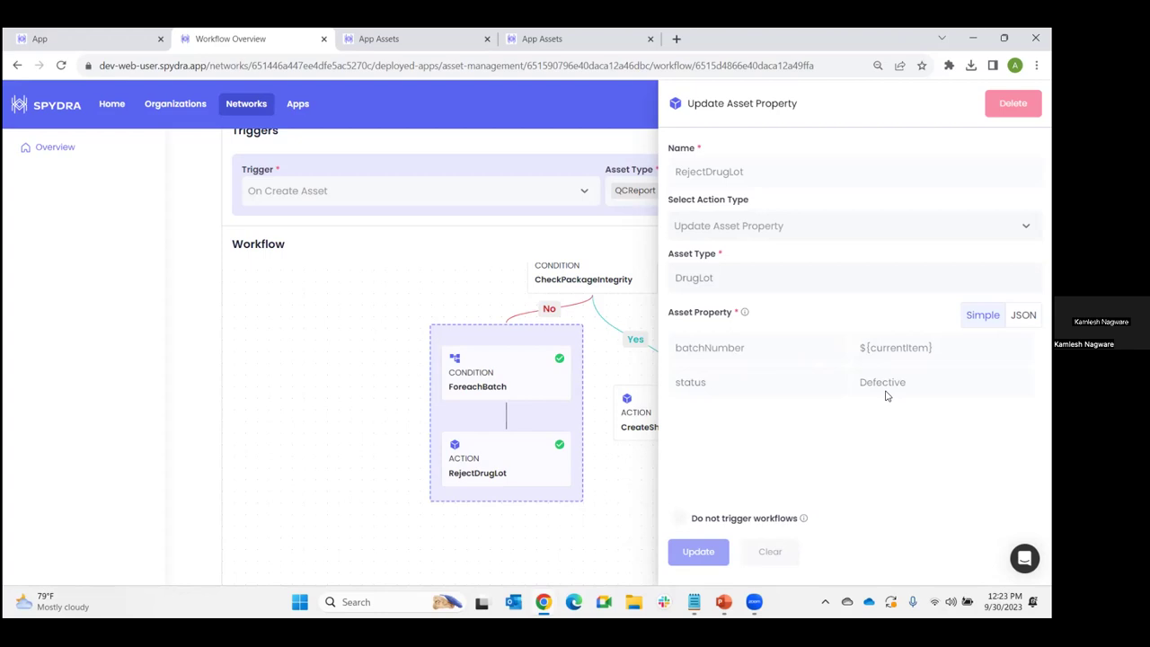
List the DrugLot assets and check the status column of the first two lots
click(379, 40)
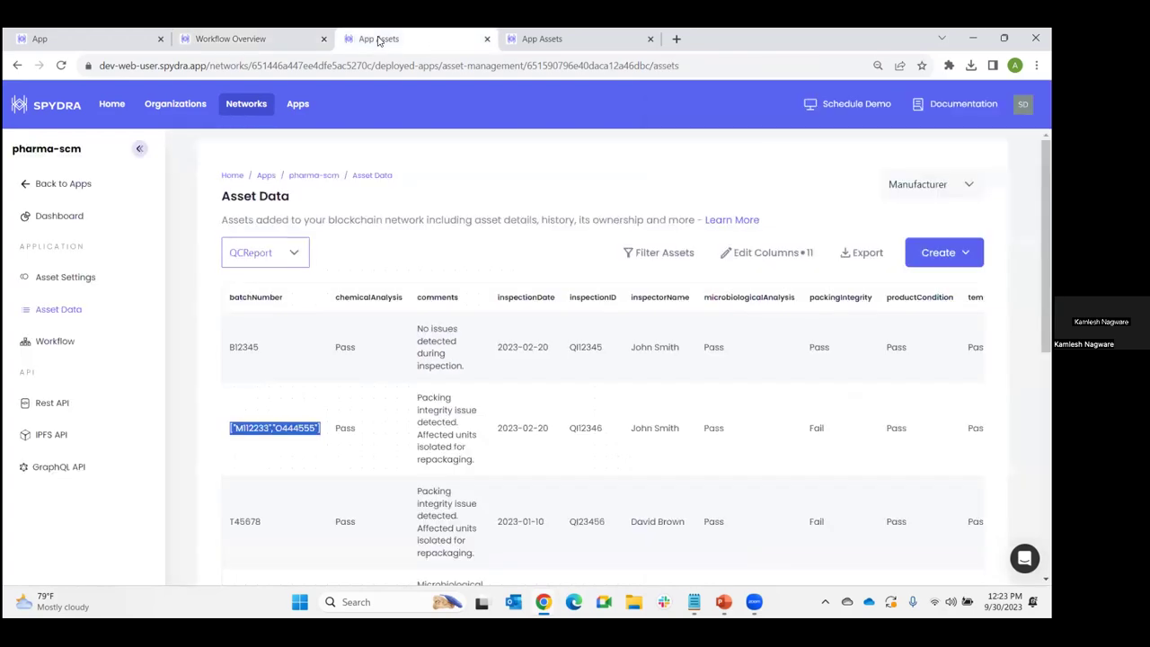
click(278, 257)
click(258, 320)
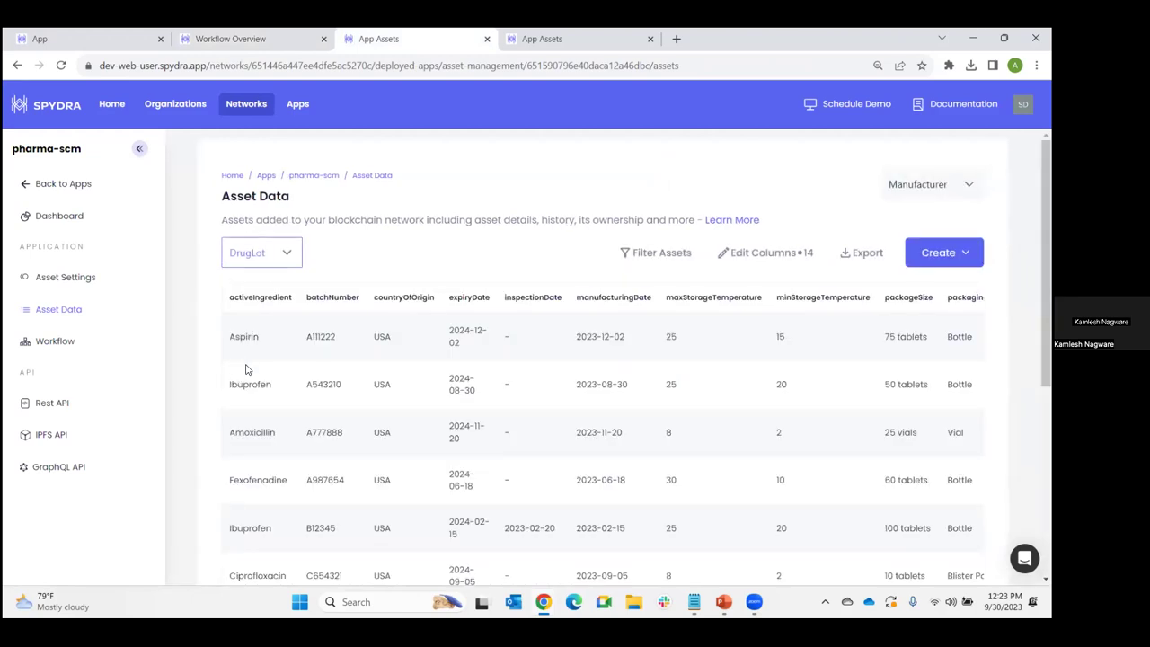
scroll(352, 391, right, 1)
scroll(352, 391, right, 5)
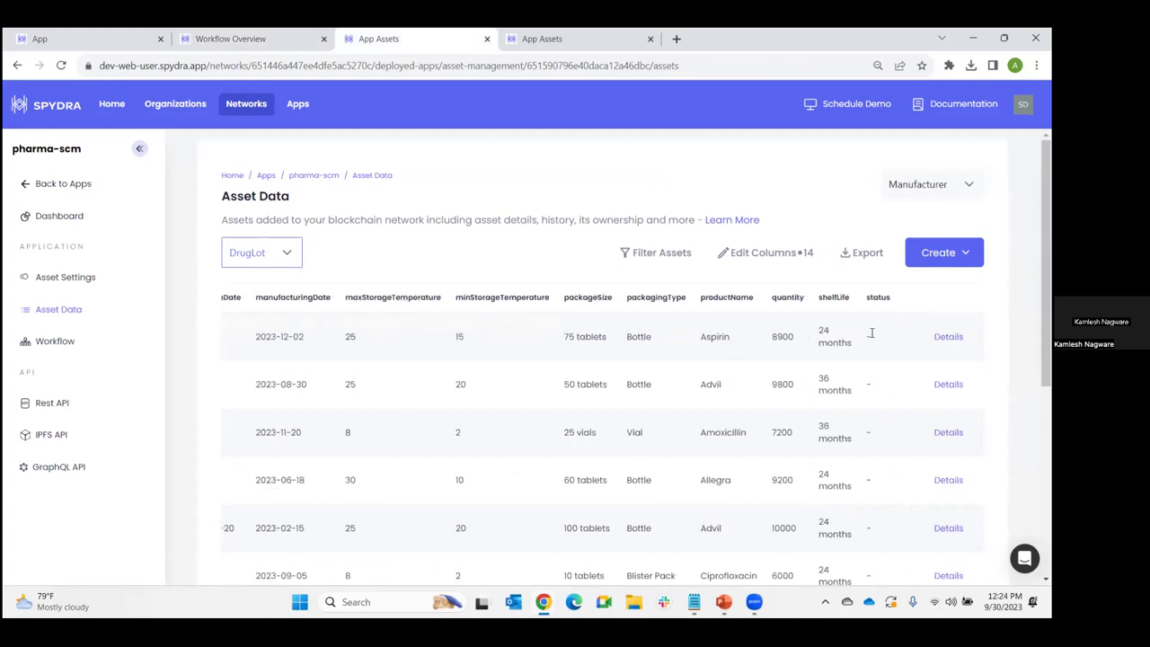
triple_click(868, 380)
click(868, 379)
Switch to QcReport.txt in Notepad and match its batch numbers A111222 and A543210 with the DrugLot assets in Spydra
click(693, 602)
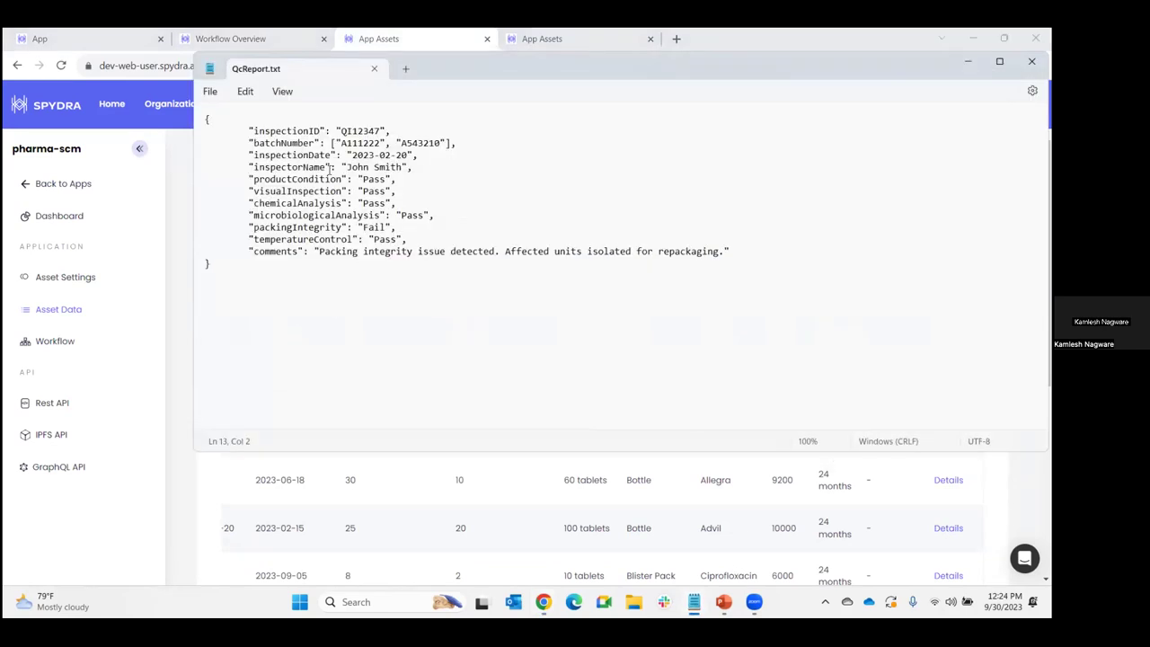
drag(252, 132, 390, 132)
double_click(357, 144)
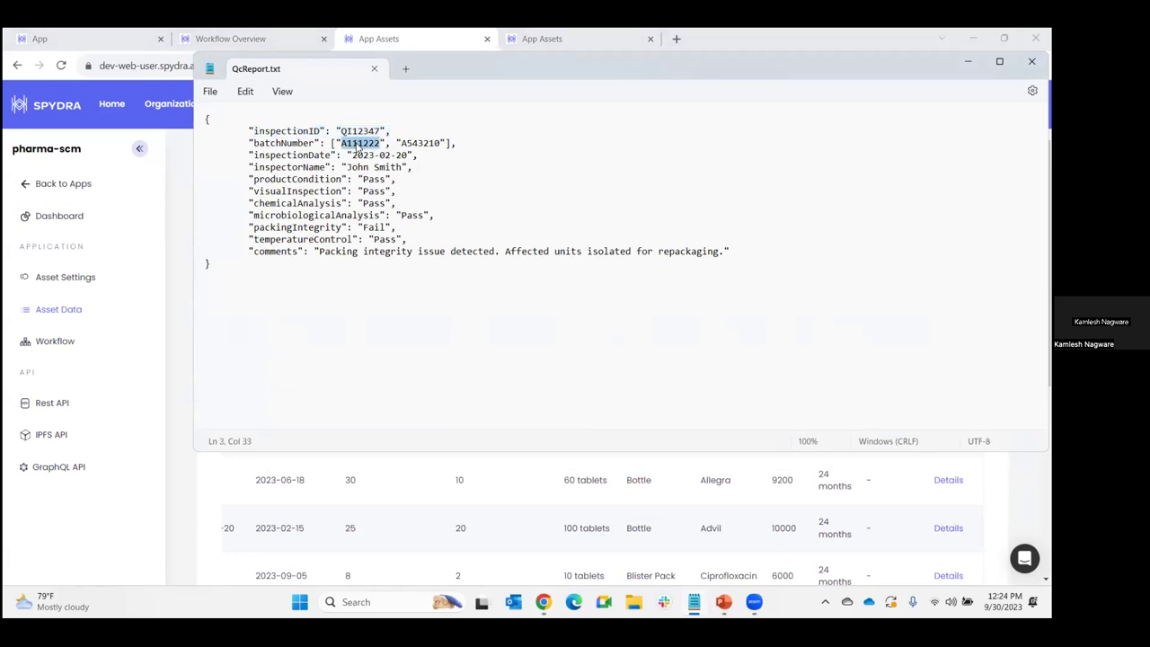
key(alt+Tab)
scroll(352, 275, left, 5)
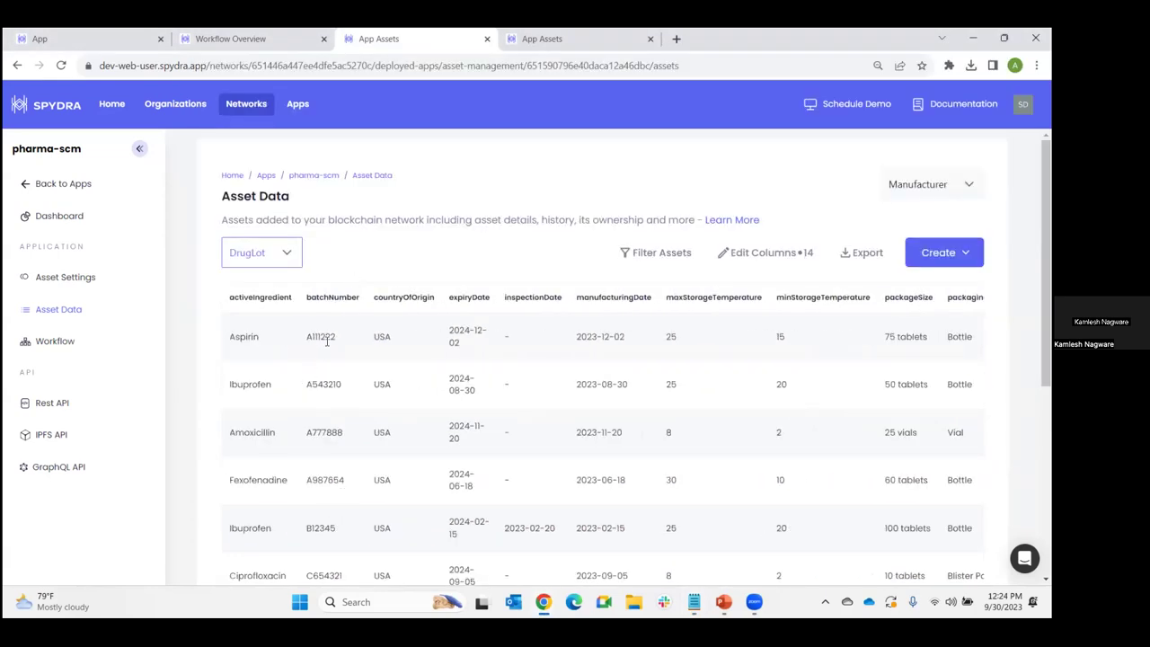
double_click(320, 337)
double_click(323, 383)
Review the packingIntegrity line in Notepad's QcReport.txt, copy the whole report JSON, and list the QCReport assets in Spydra
key(alt+Tab)
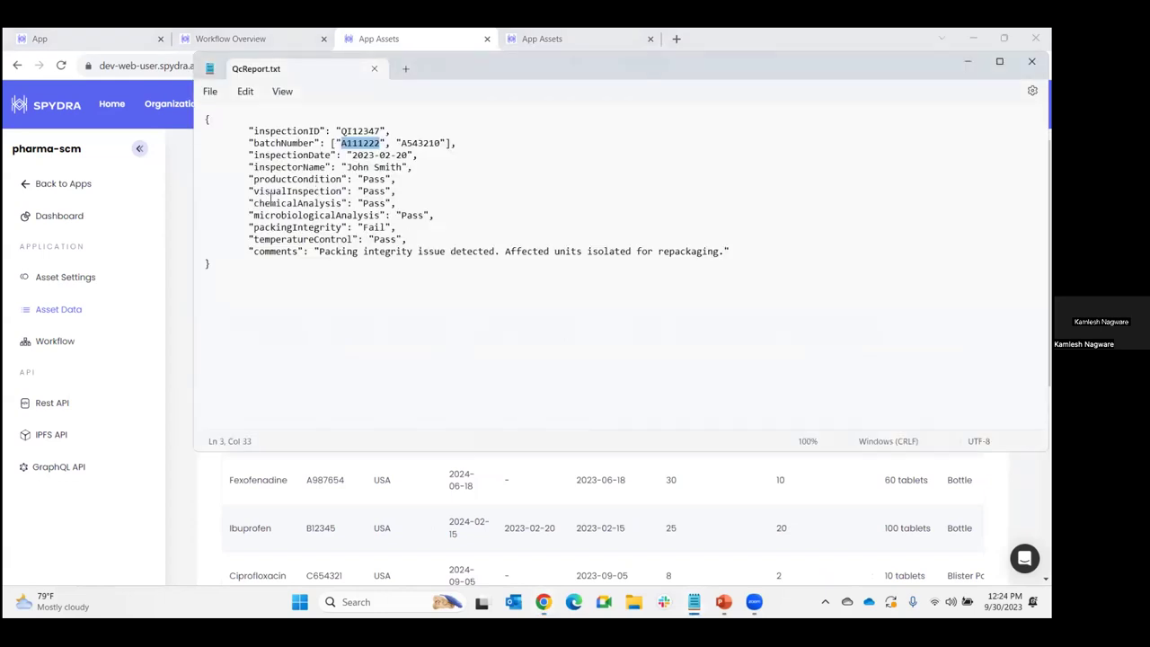
drag(250, 227, 407, 226)
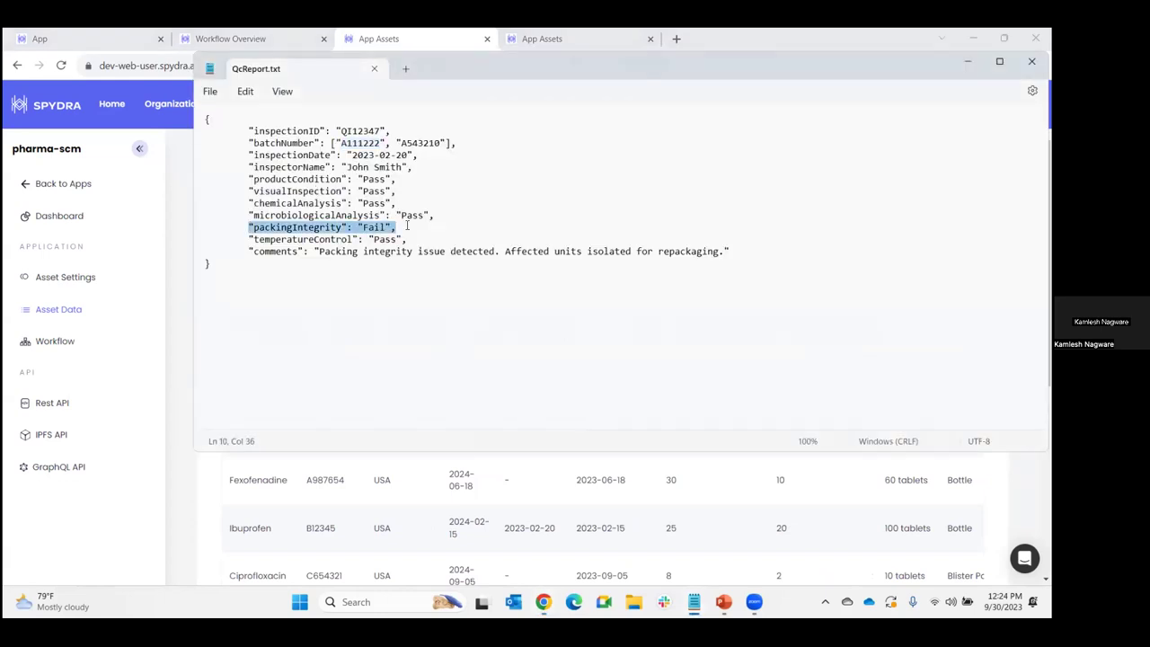
drag(218, 267, 190, 120)
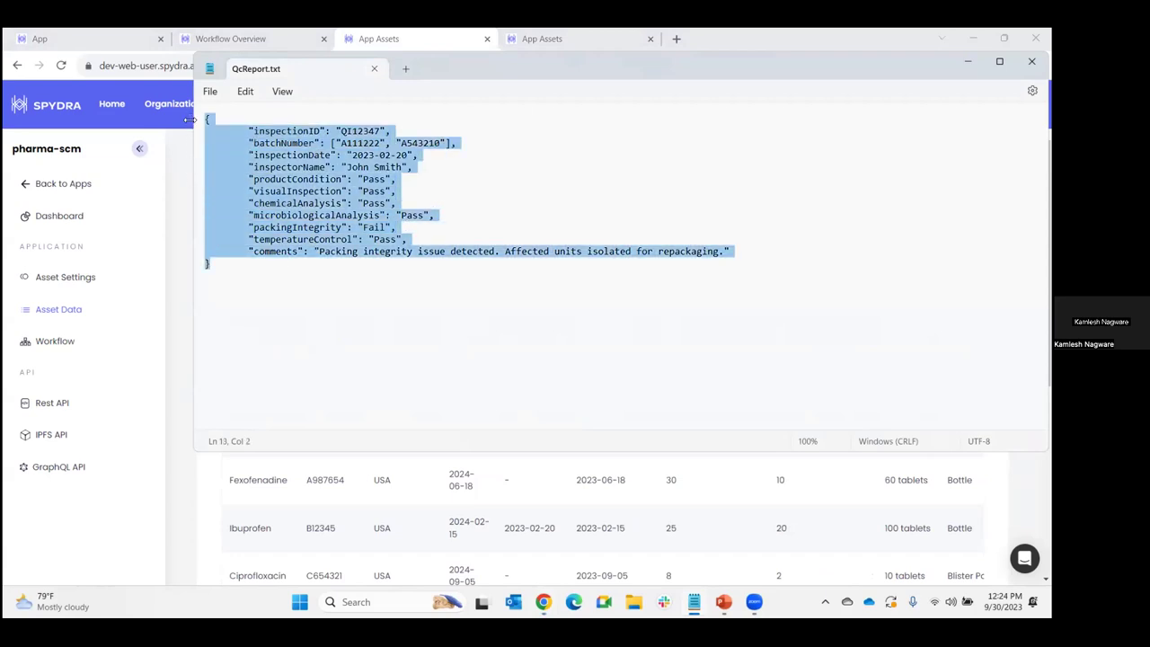
key(alt+Tab)
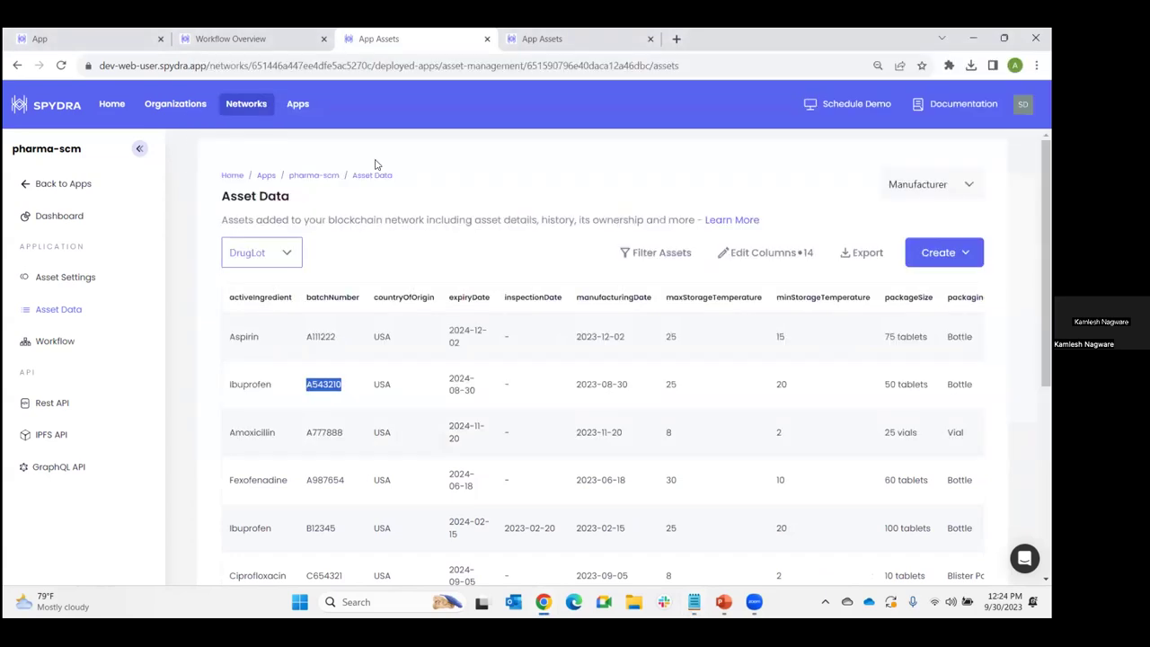
click(261, 255)
click(259, 350)
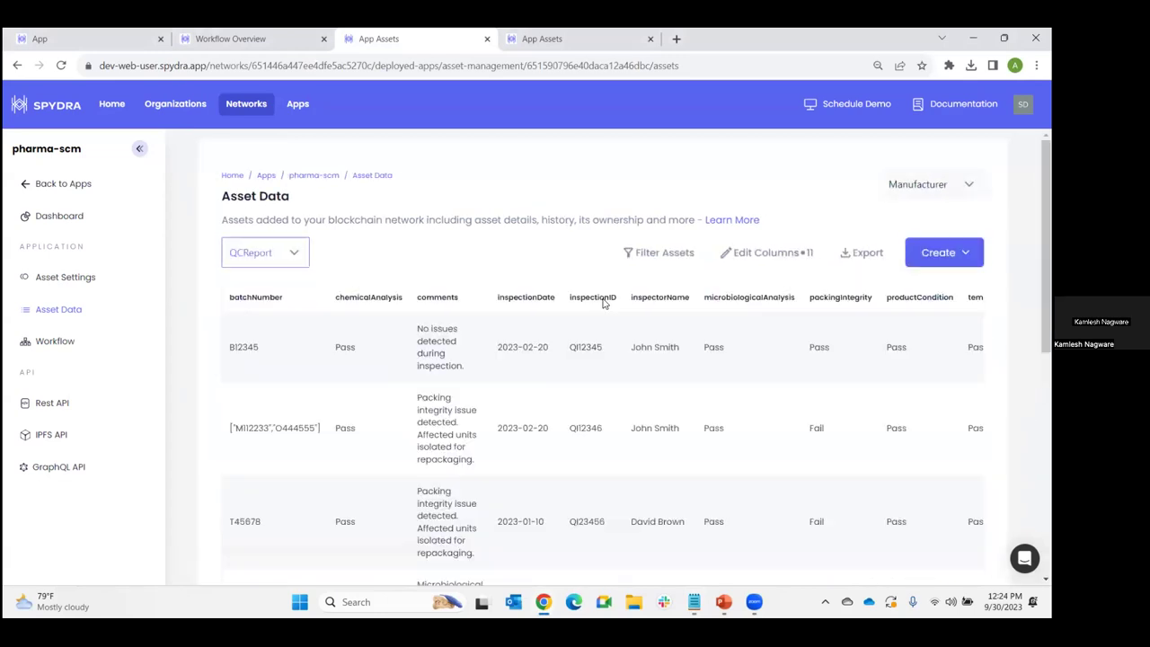
Create a QCReport asset from the copied JSON with inspectionID QI12347, batches A111222 and A543210, and packingIntegrity Fail, and check its list entry
click(938, 252)
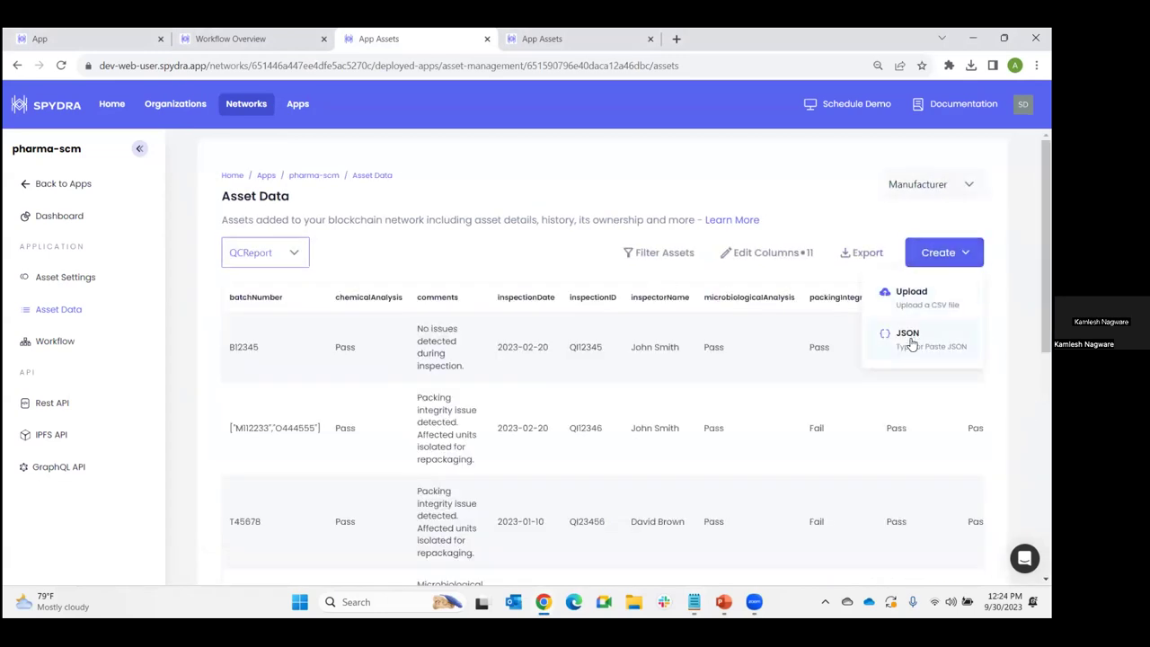
click(909, 339)
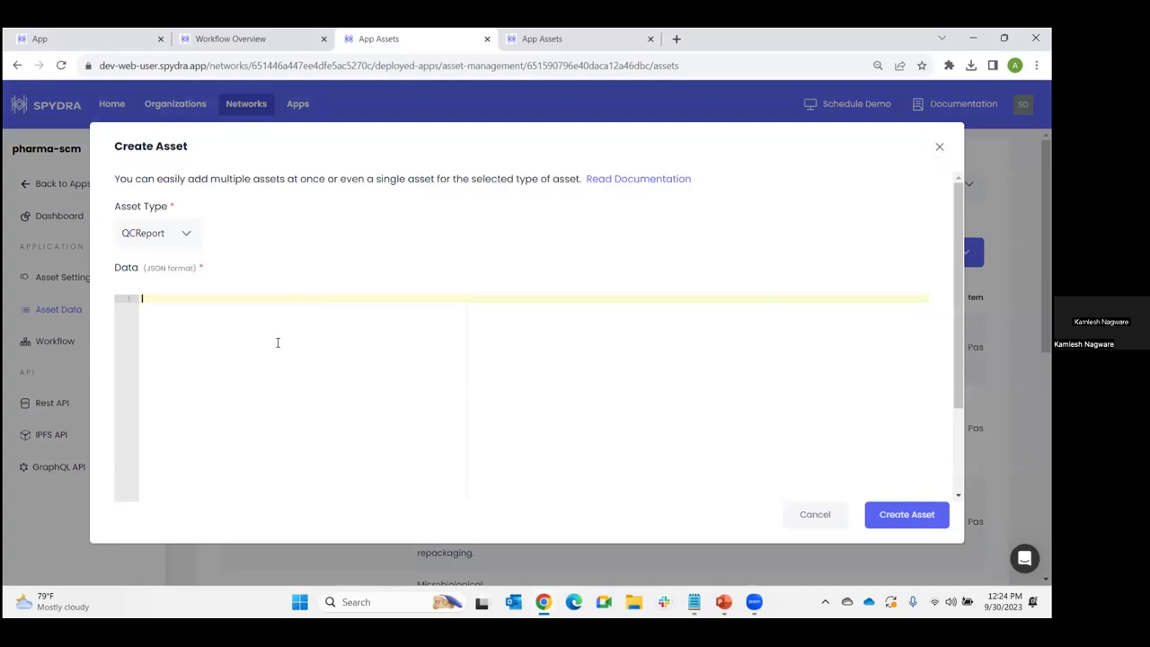
text({     "inspectionID": "QI12347",     "batchNumber": [         "A111222",         "A543210"     ],     "inspectionDate": "2023-02-20",     "inspectorName": "John Smith",     "productCondition": "Pass",     "visualInspection": "Pass",     "chemicalAnalysis": "Pass",     "microbiologicalAnalysis": "Pass",     "packingIntegrity": "Fail",     "temperatureControl": "Pass",     "comments": "Packing integrity issue detected. Affected units isolated for repackaging." })
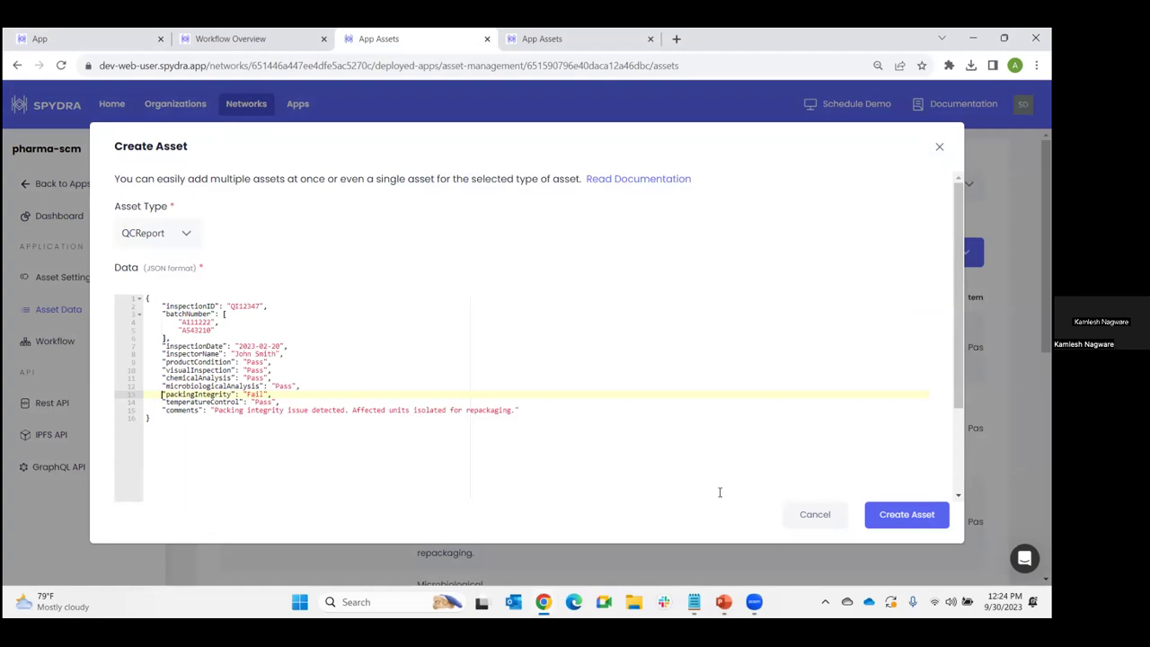
click(889, 513)
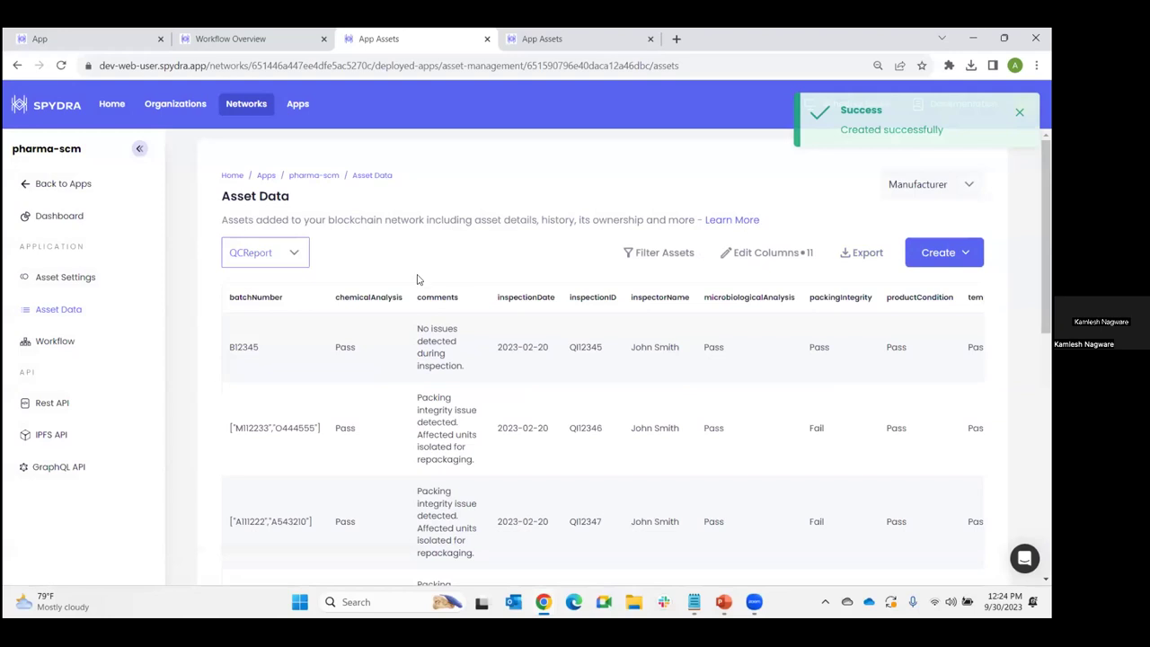
drag(232, 521, 316, 527)
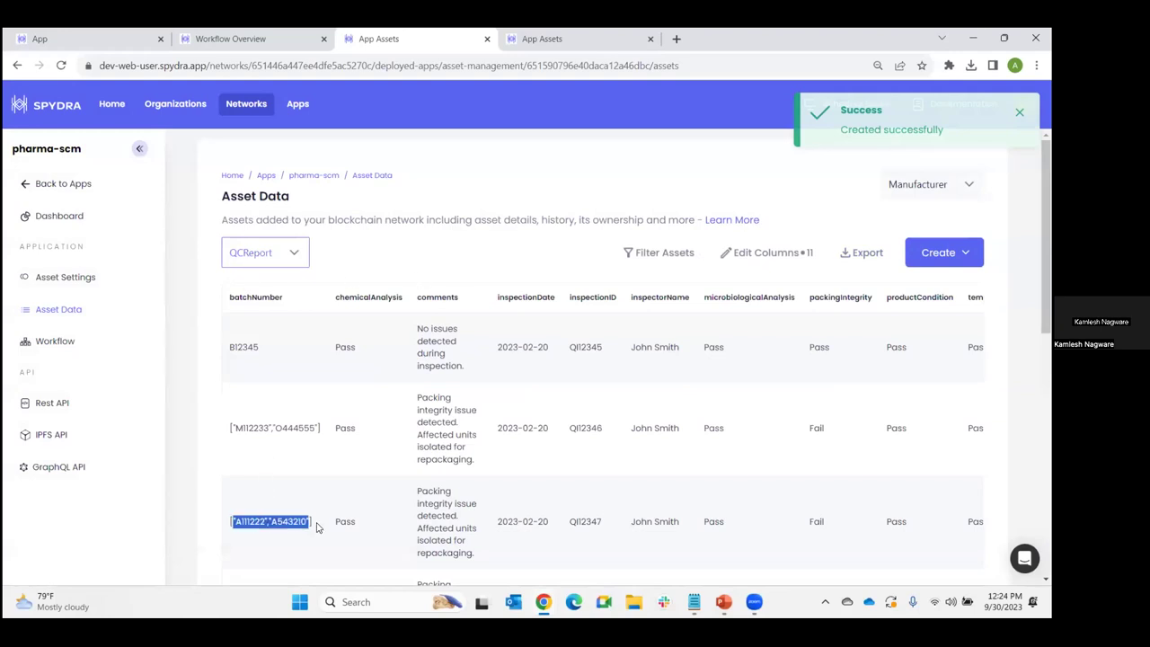
List the DrugLot assets and check the status values of batches A111222 and A543210
click(261, 253)
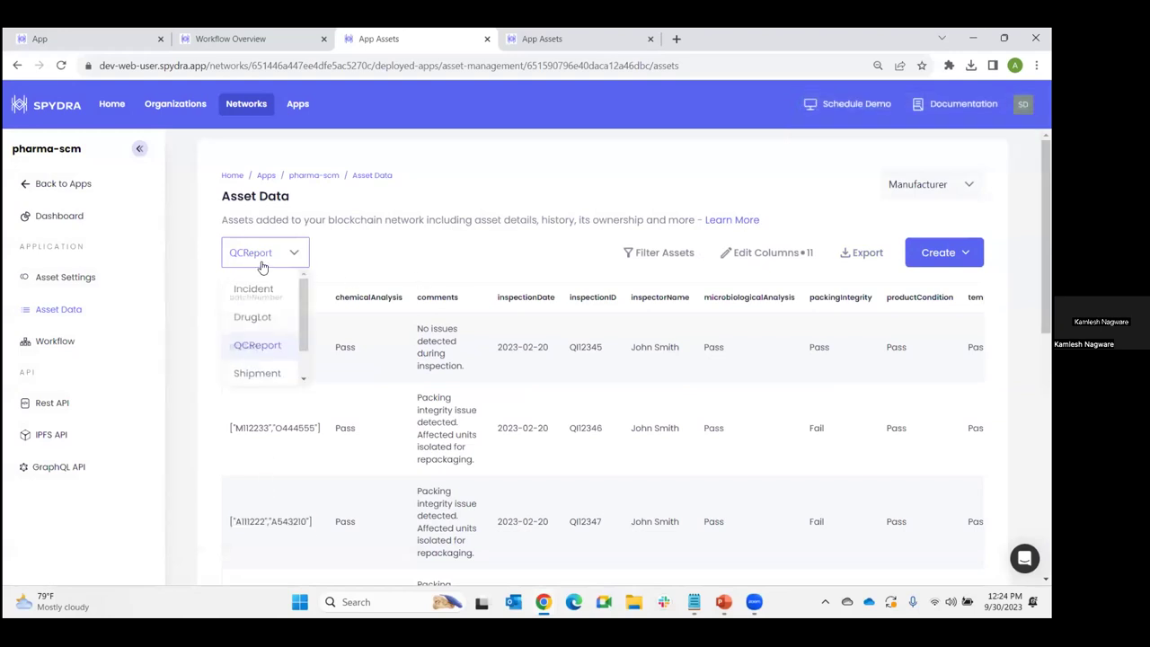
click(252, 320)
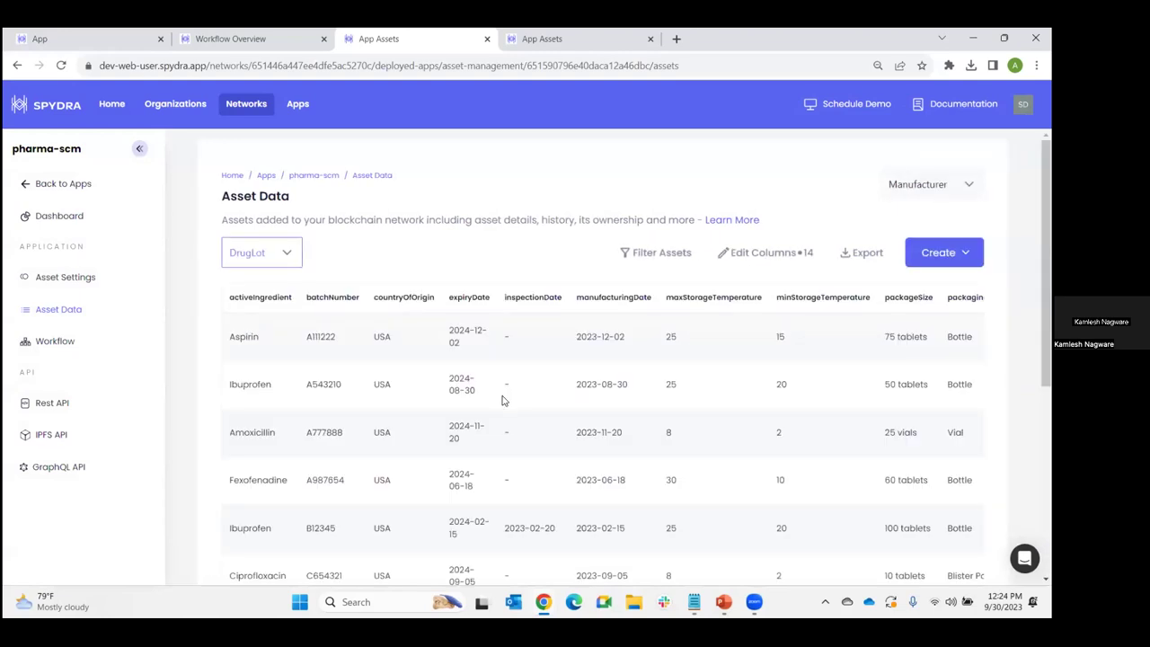
scroll(503, 401, right, 5)
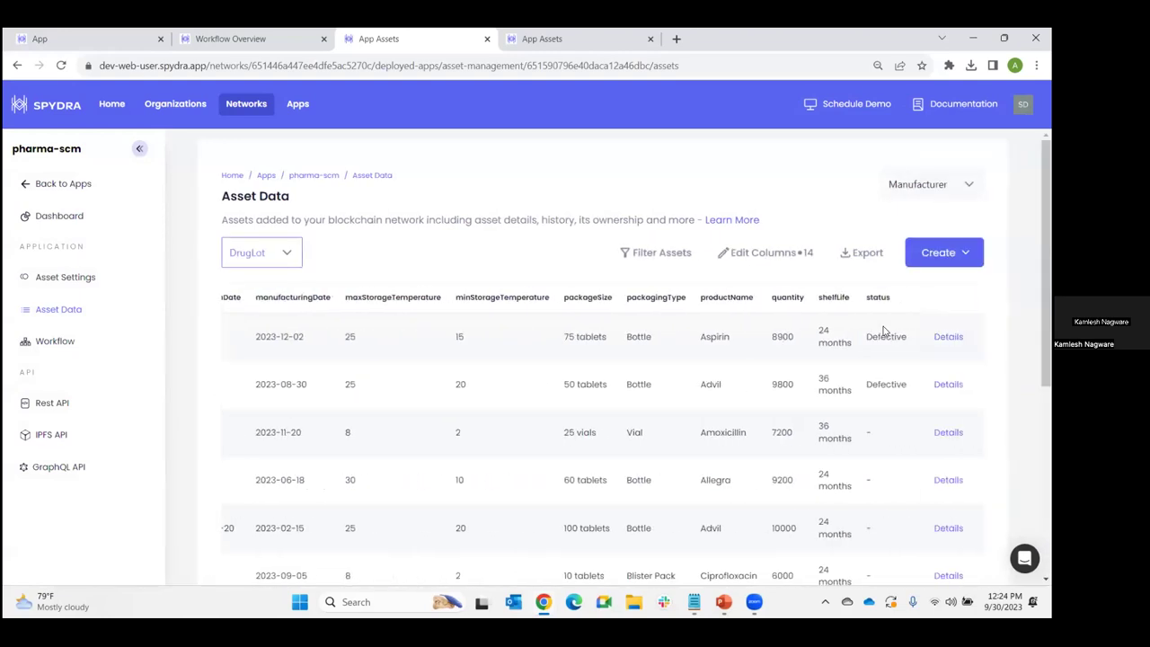
double_click(885, 335)
click(887, 381)
double_click(888, 380)
Open the details of DrugLot A111222 and compare the created and updated timestamps in its history
click(944, 339)
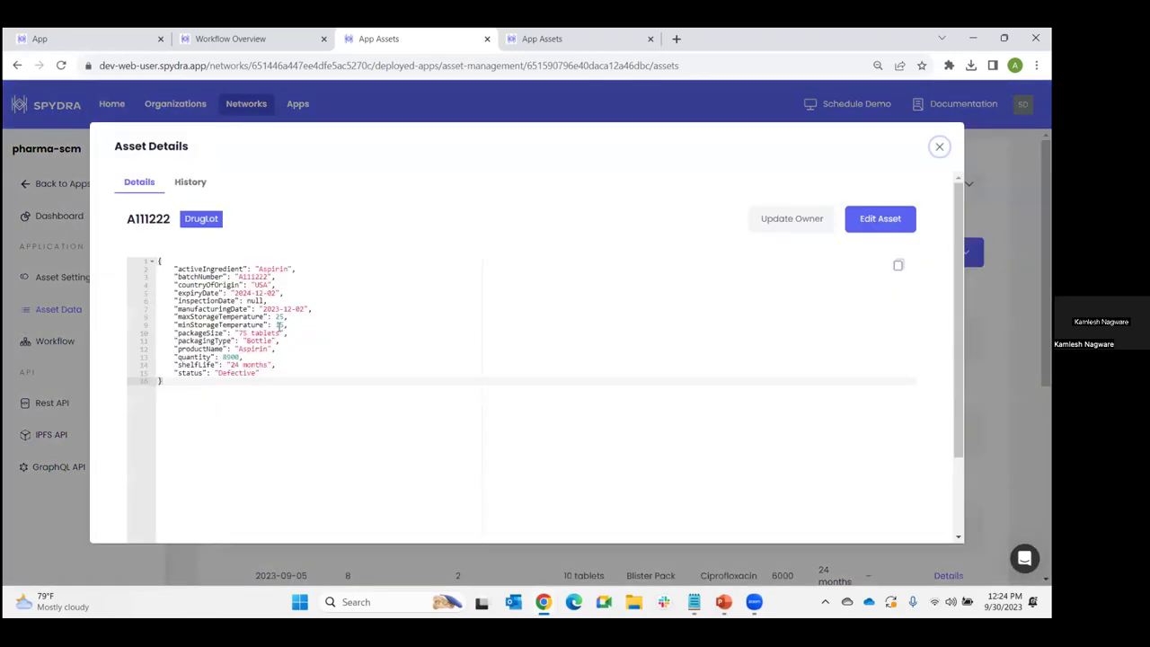
click(191, 183)
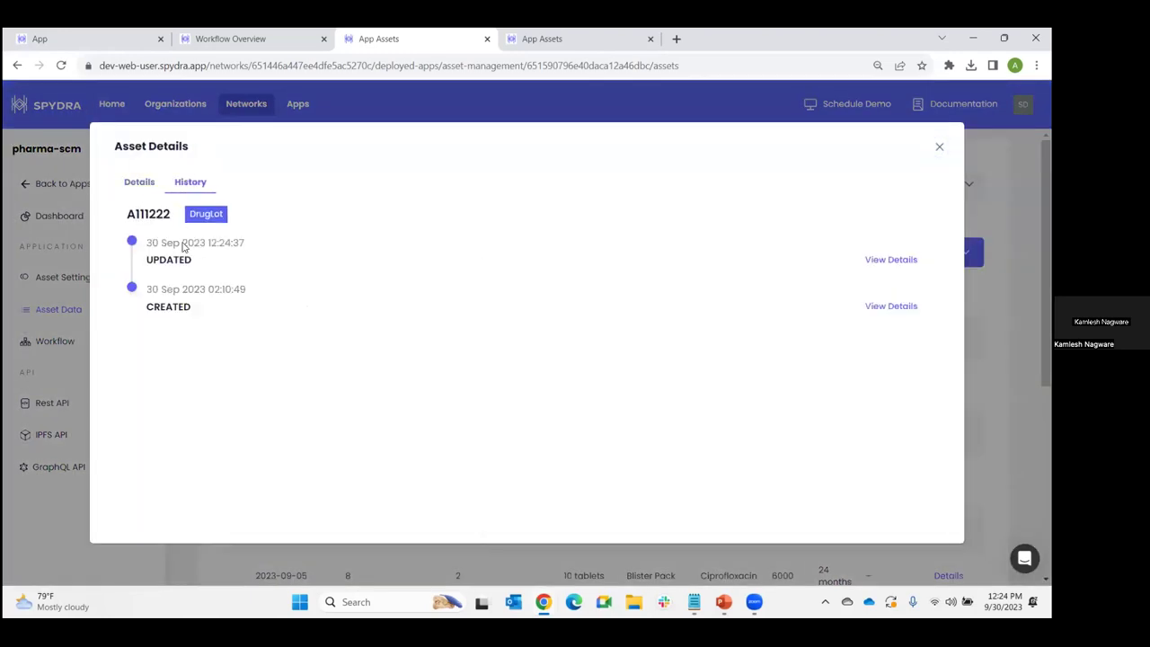
drag(147, 291, 242, 308)
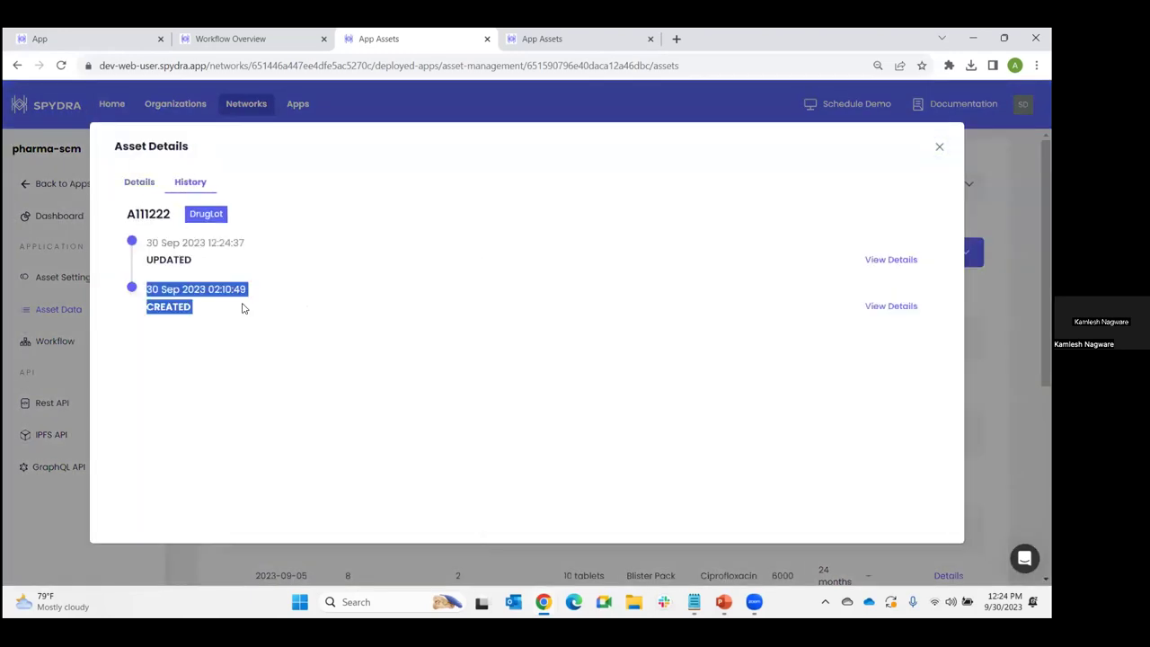
click(195, 242)
drag(195, 242, 246, 249)
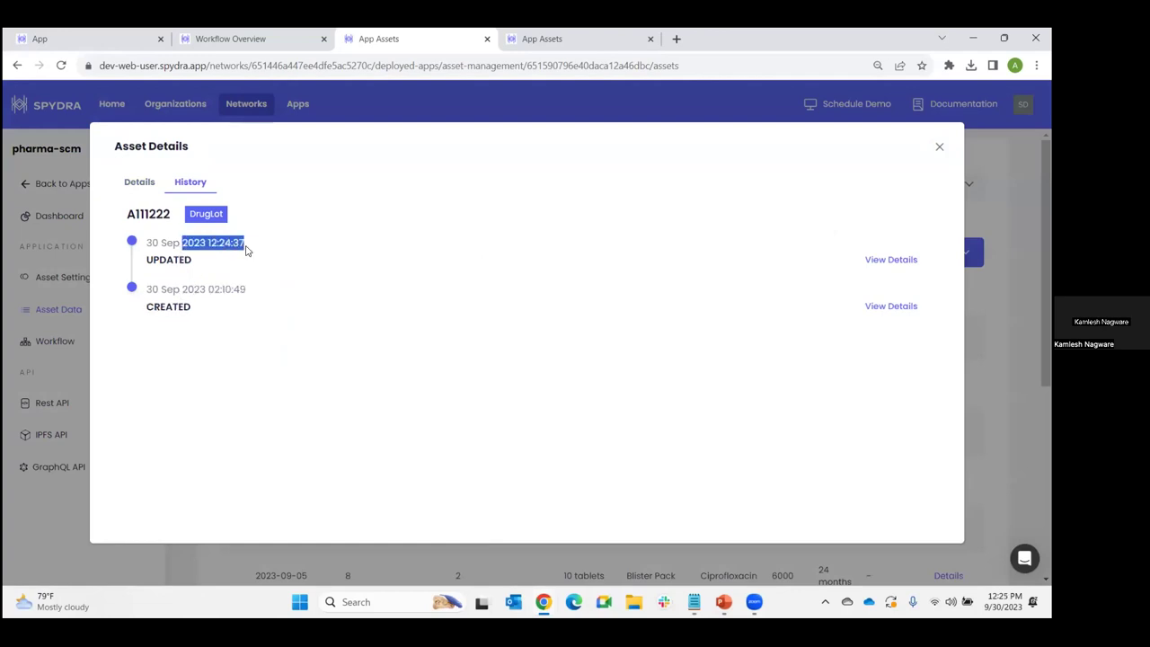
Expand the update entry in A111222's history, review its updater, workflow name, activity name, organization ID and status, and close the asset details
click(889, 260)
scroll(449, 360, down, 1)
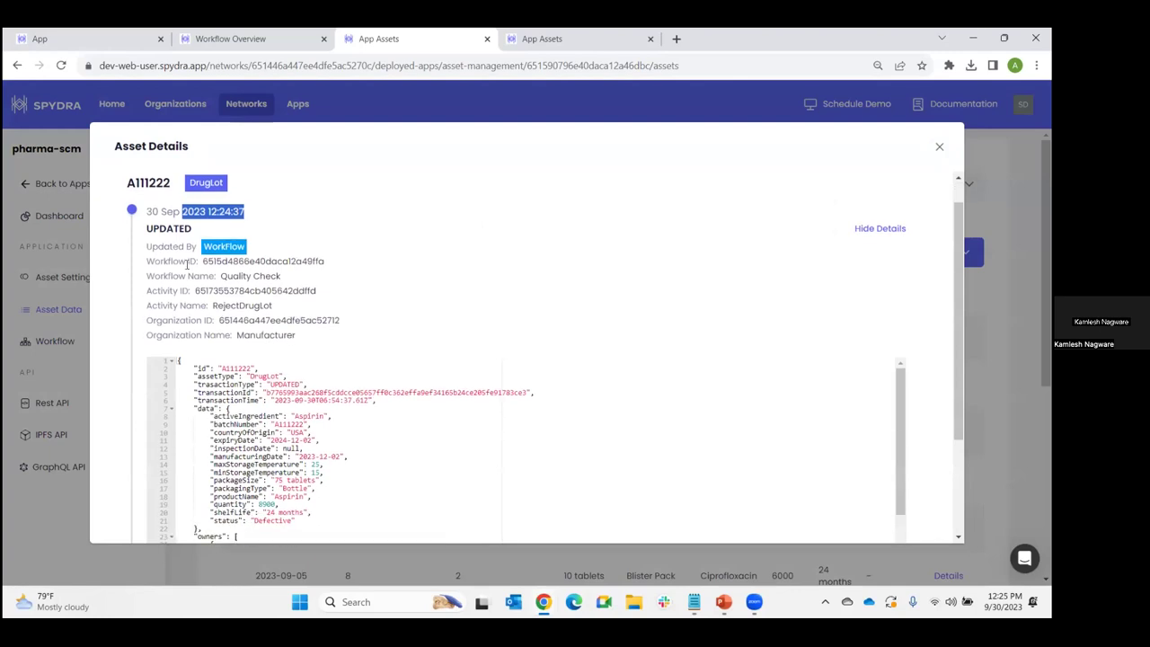
drag(147, 251, 265, 250)
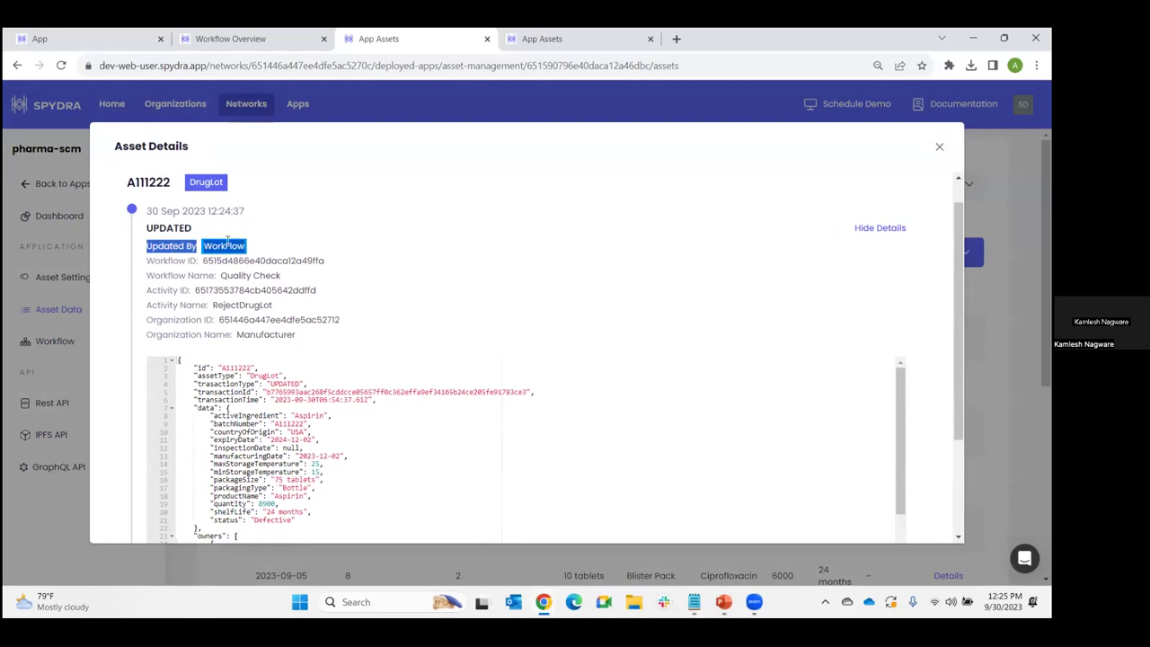
drag(220, 277, 284, 280)
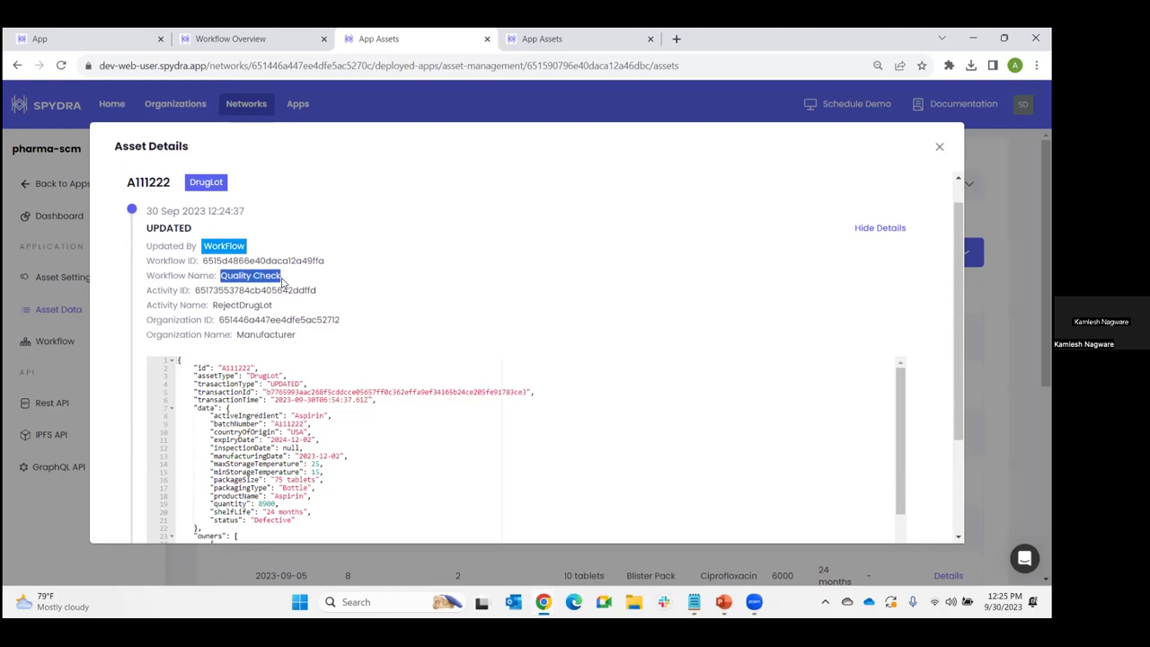
drag(214, 305, 282, 304)
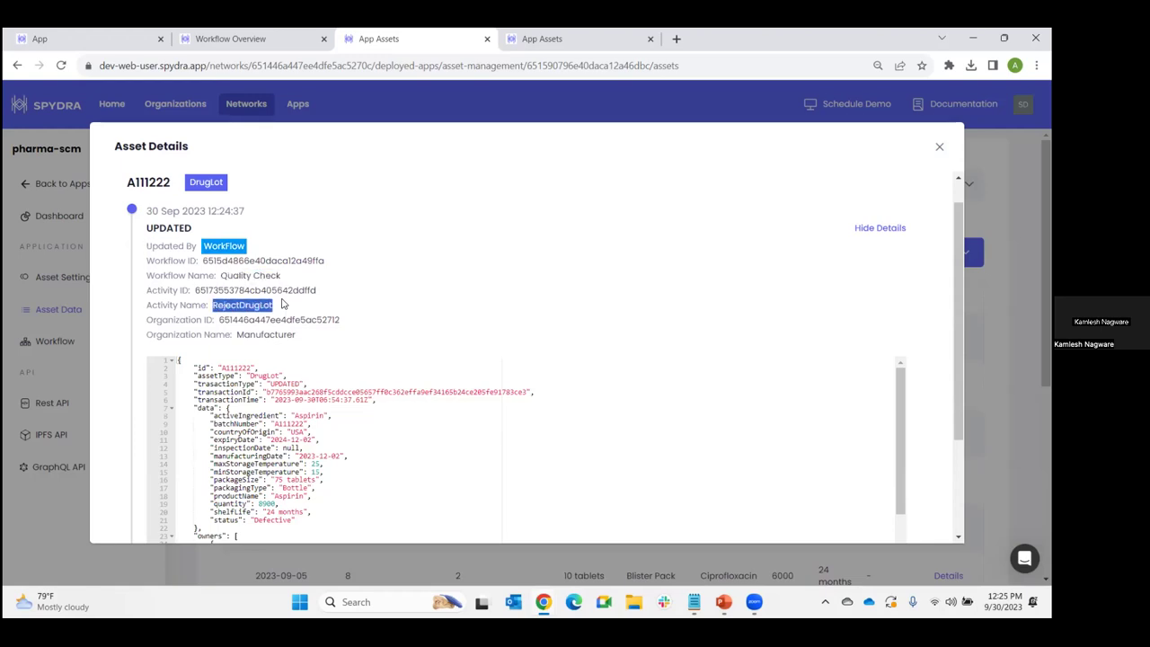
drag(218, 320, 347, 322)
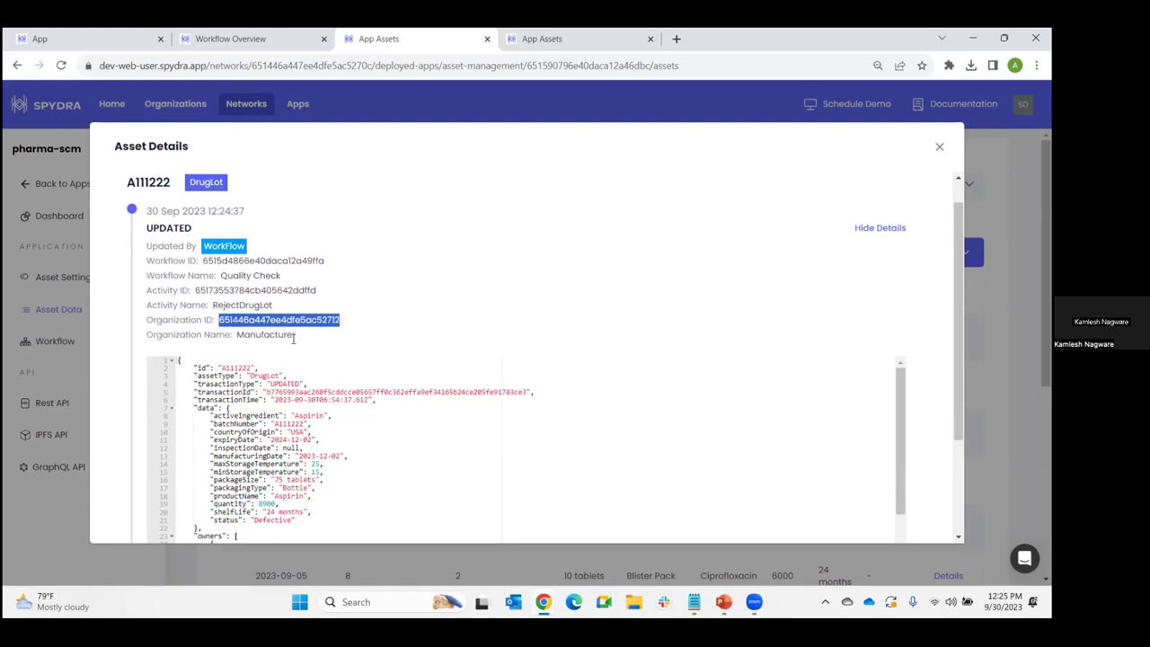
scroll(298, 342, down, 1)
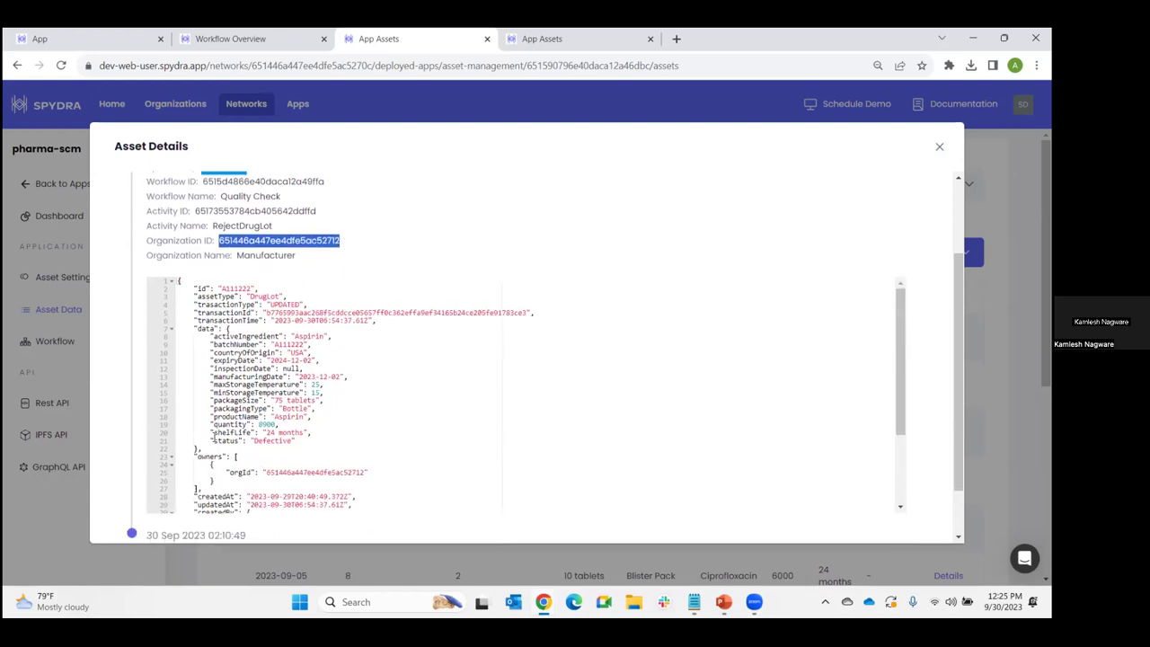
drag(213, 440, 307, 440)
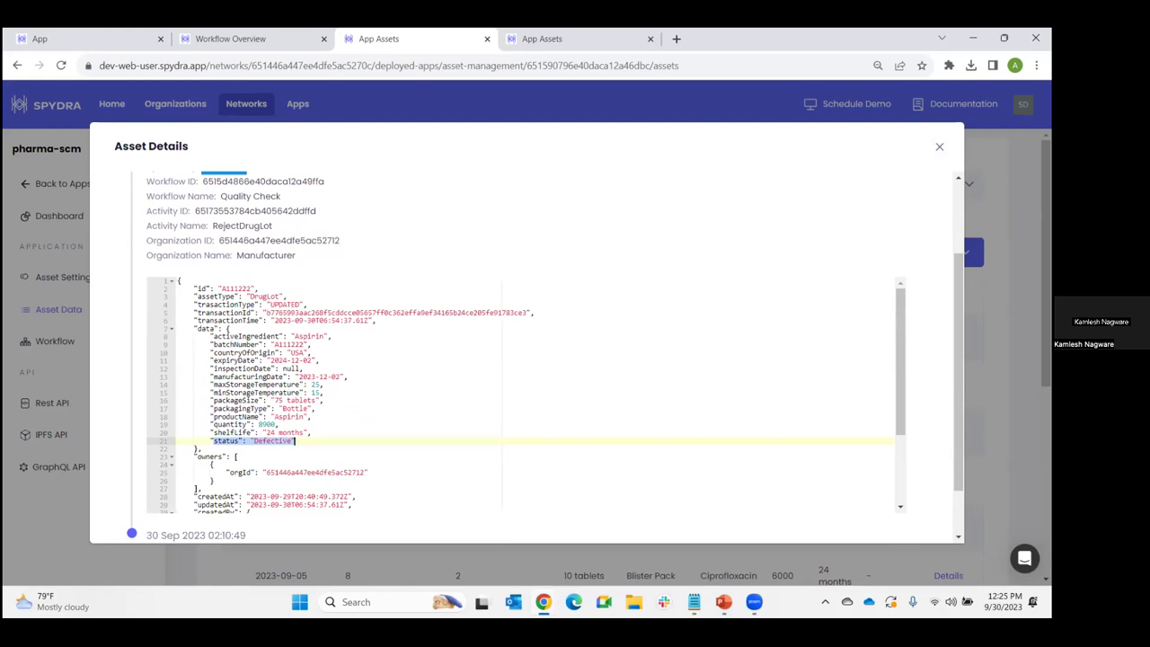
click(939, 146)
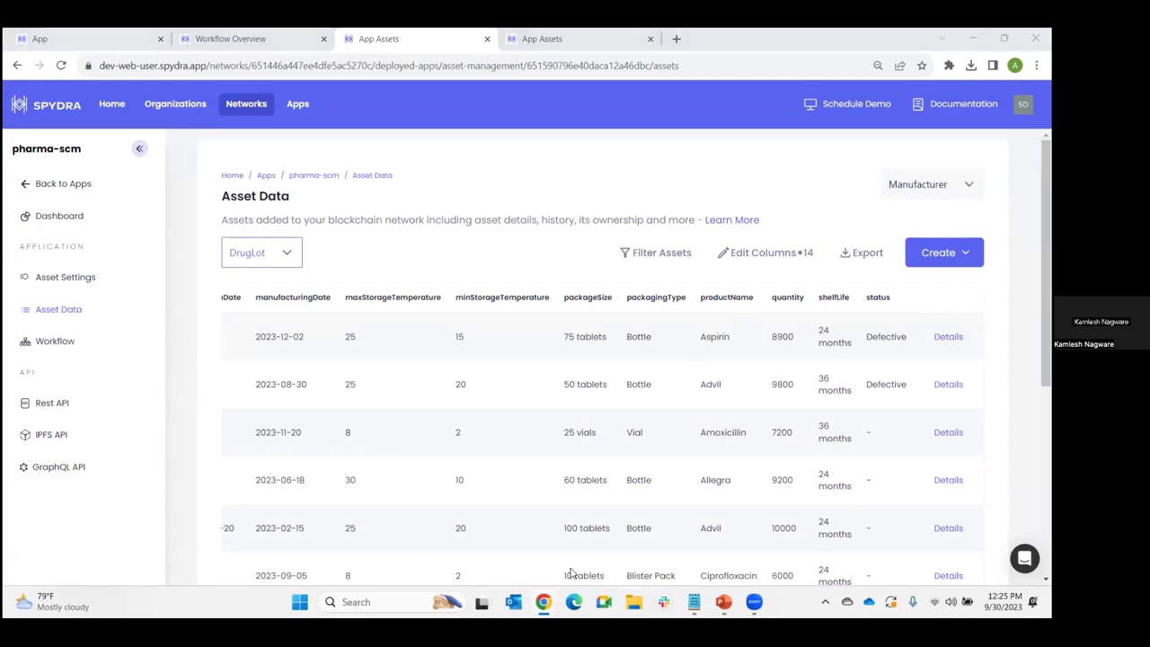
Switch to the PowerPoint slide show and advance to the On-Chain Workflows slide
key(alt+Tab)
key(alt+Tab)
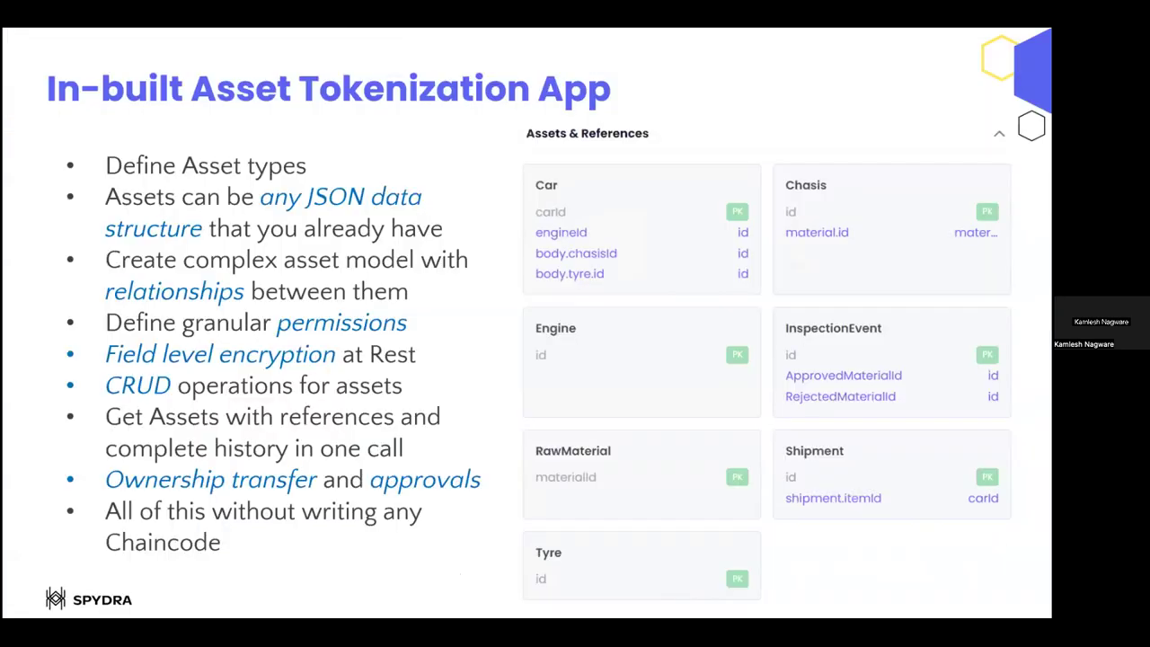
key(Right)
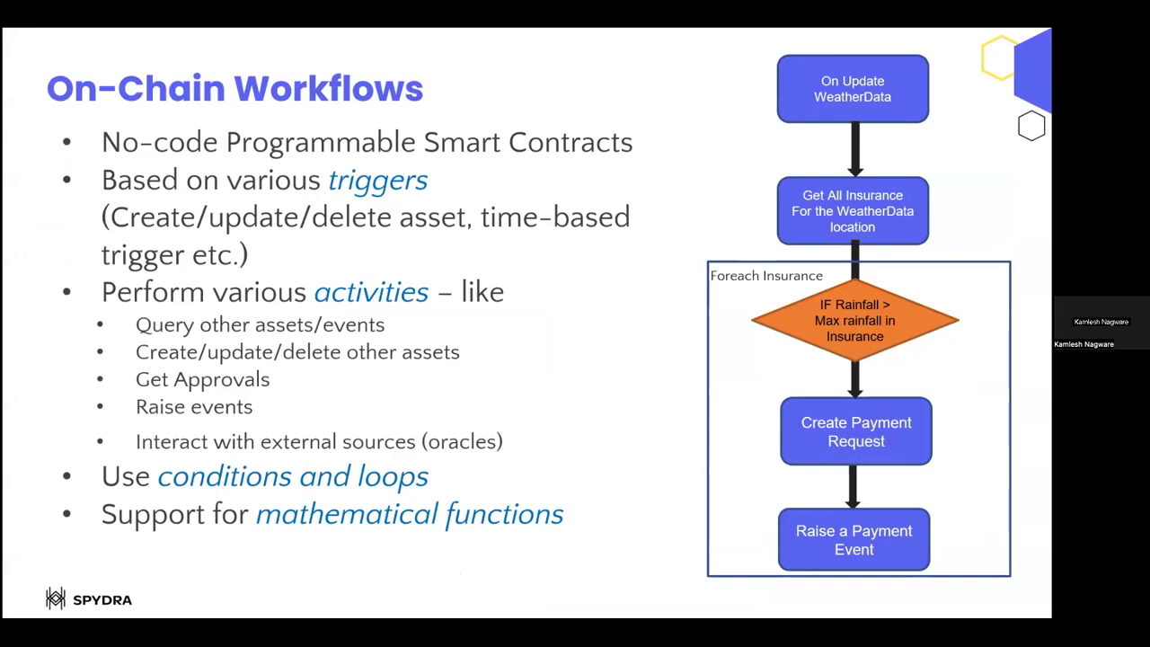
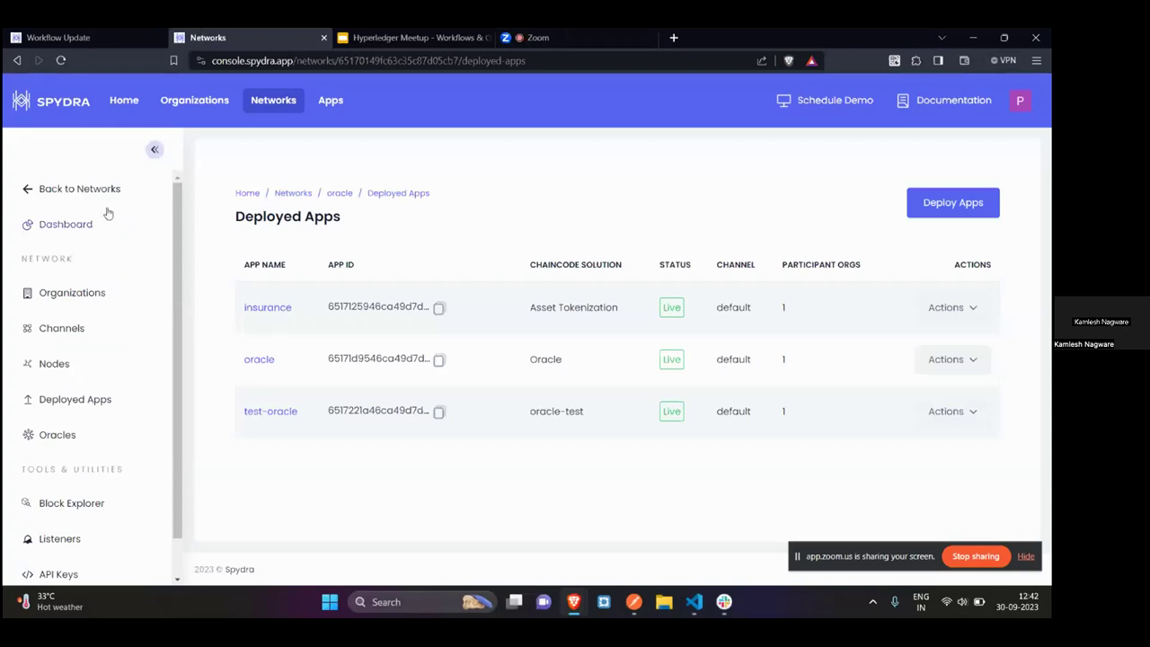
Open the oracle network in the Spydra console, list its deployed apps, and check the insurance app's chaincode solution
click(256, 110)
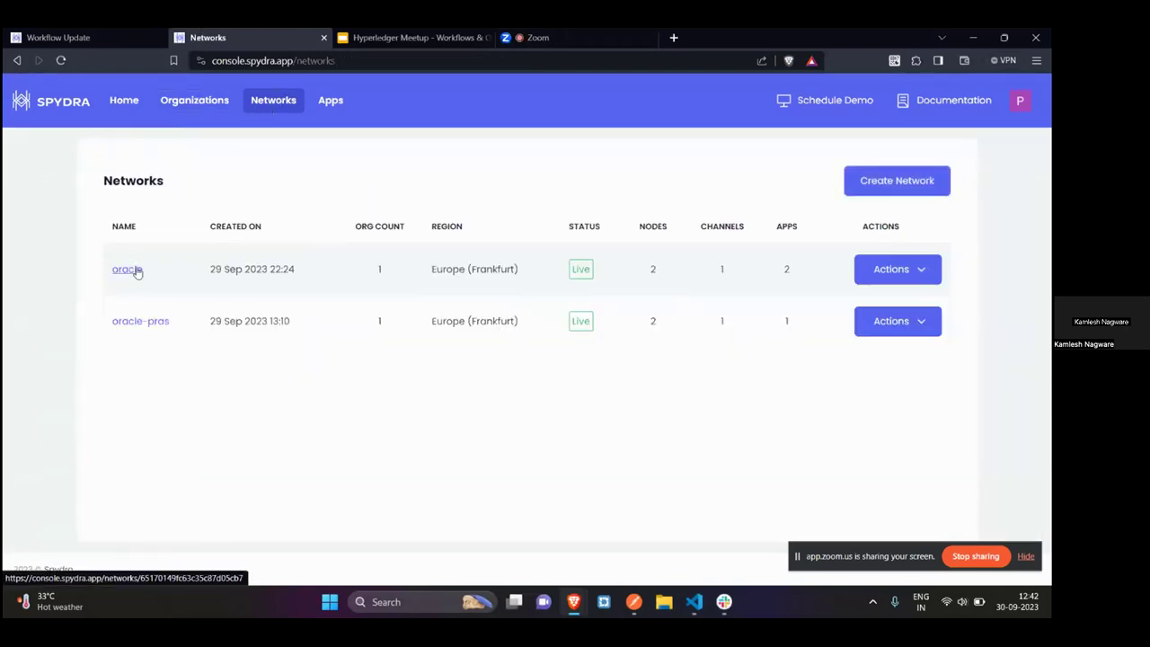
click(127, 270)
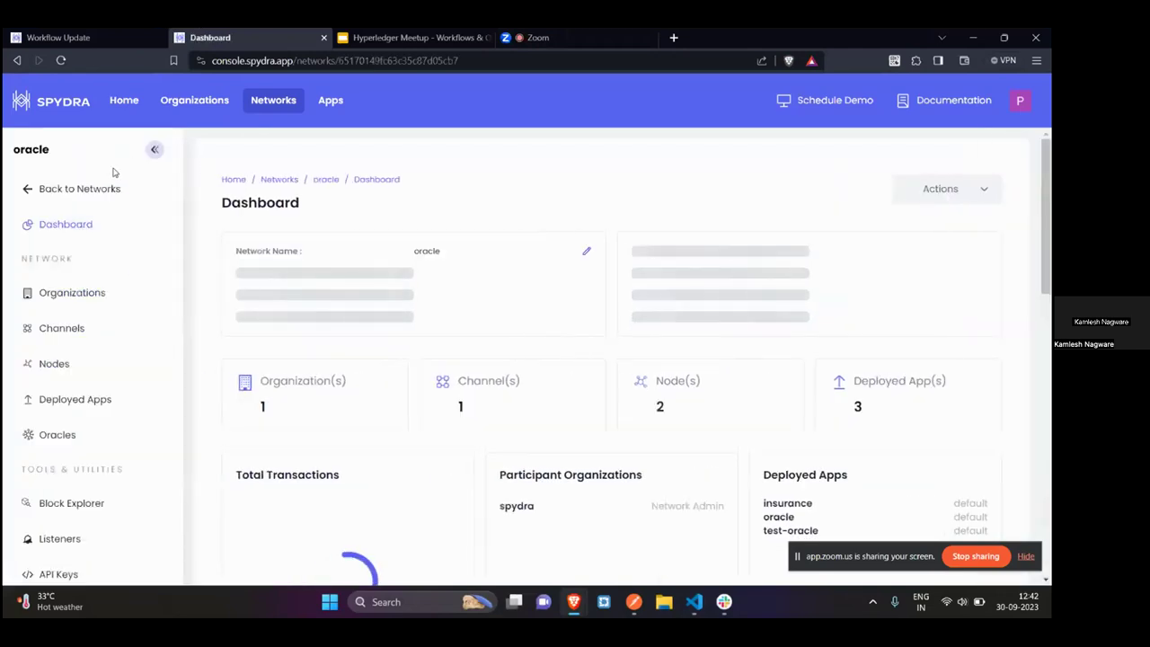
click(68, 413)
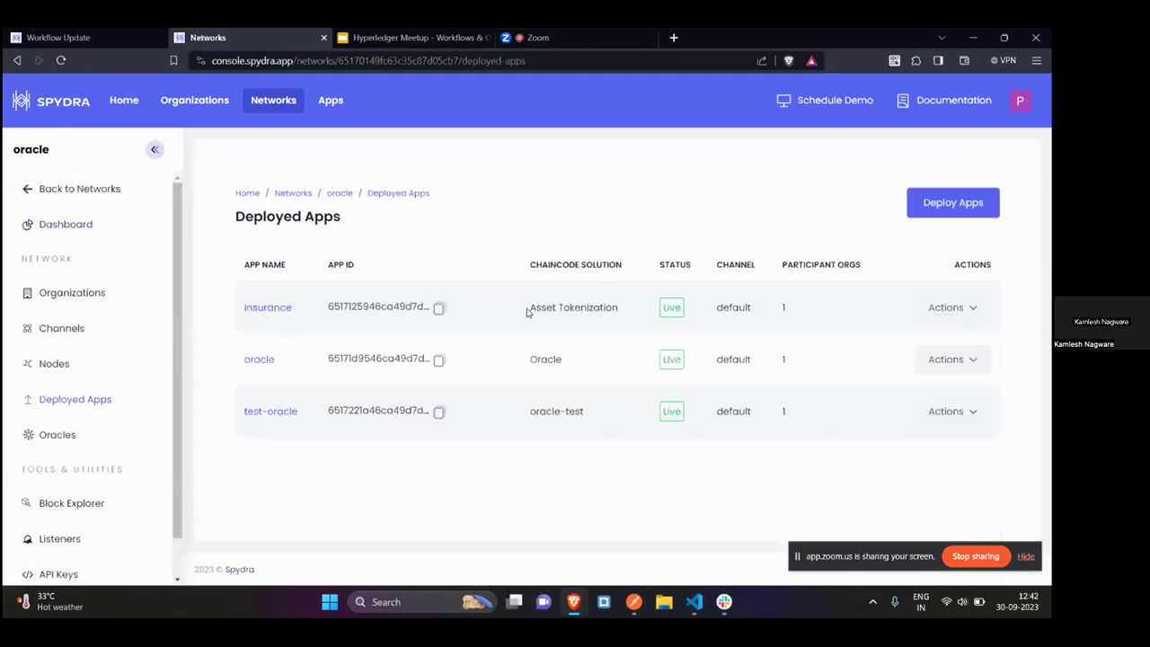
drag(528, 312, 618, 321)
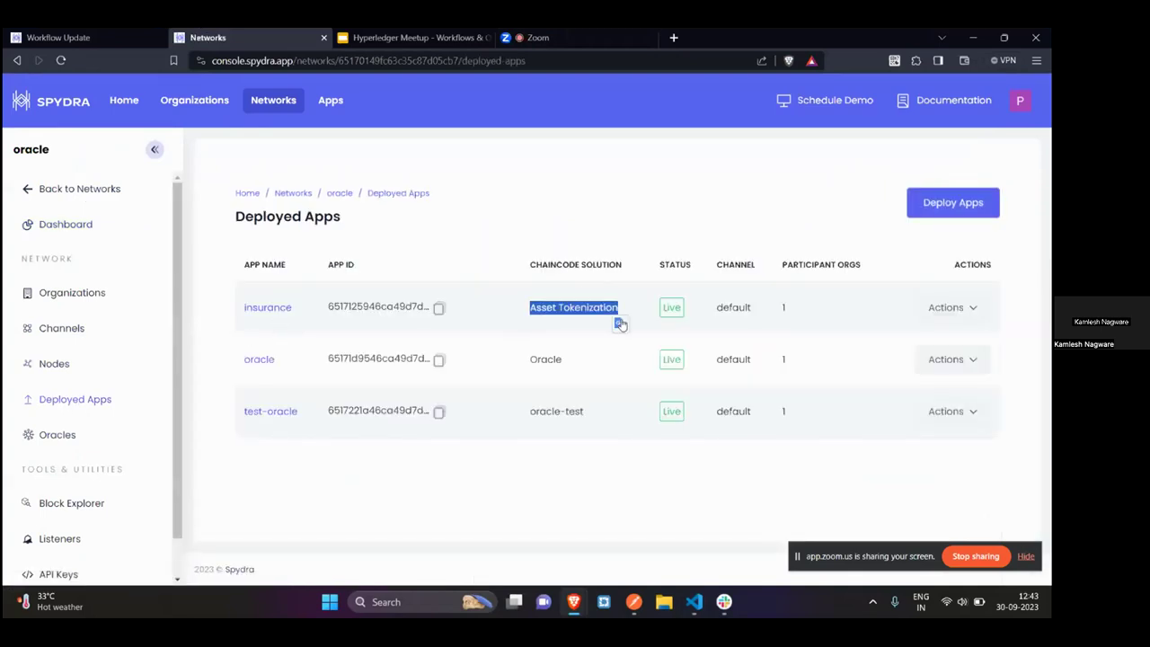
Open the insurance app's asset settings and examine the approved and bad_weather_event asset types
click(278, 310)
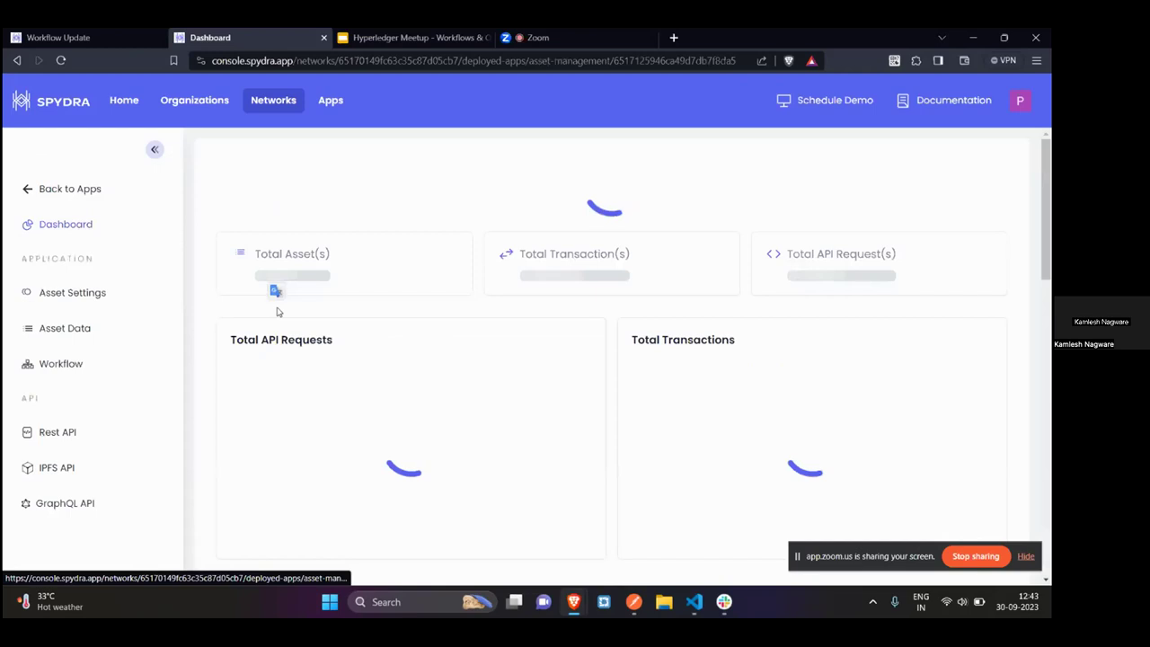
click(81, 299)
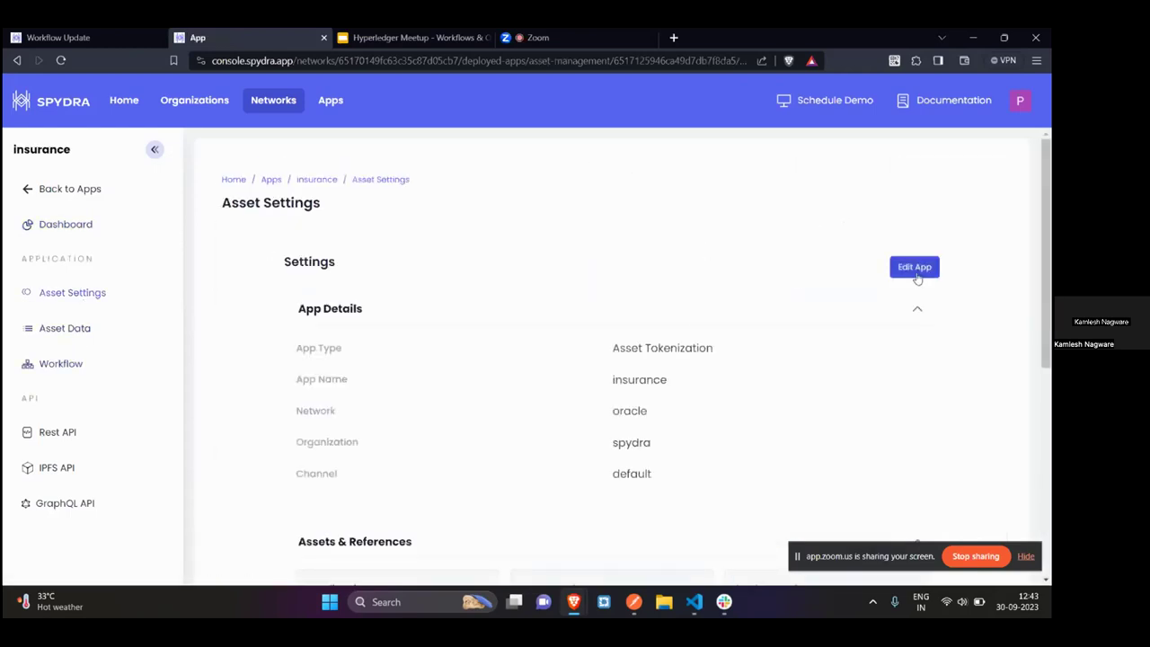
scroll(916, 275, down, 3)
scroll(629, 324, up, 1)
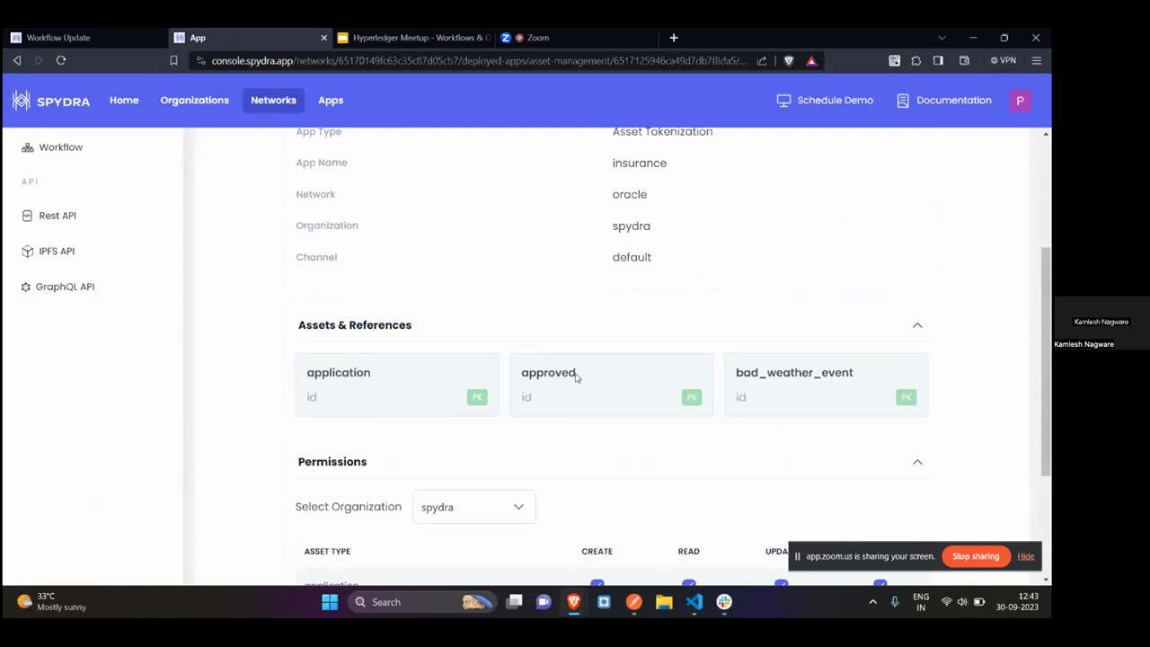
drag(520, 376, 581, 381)
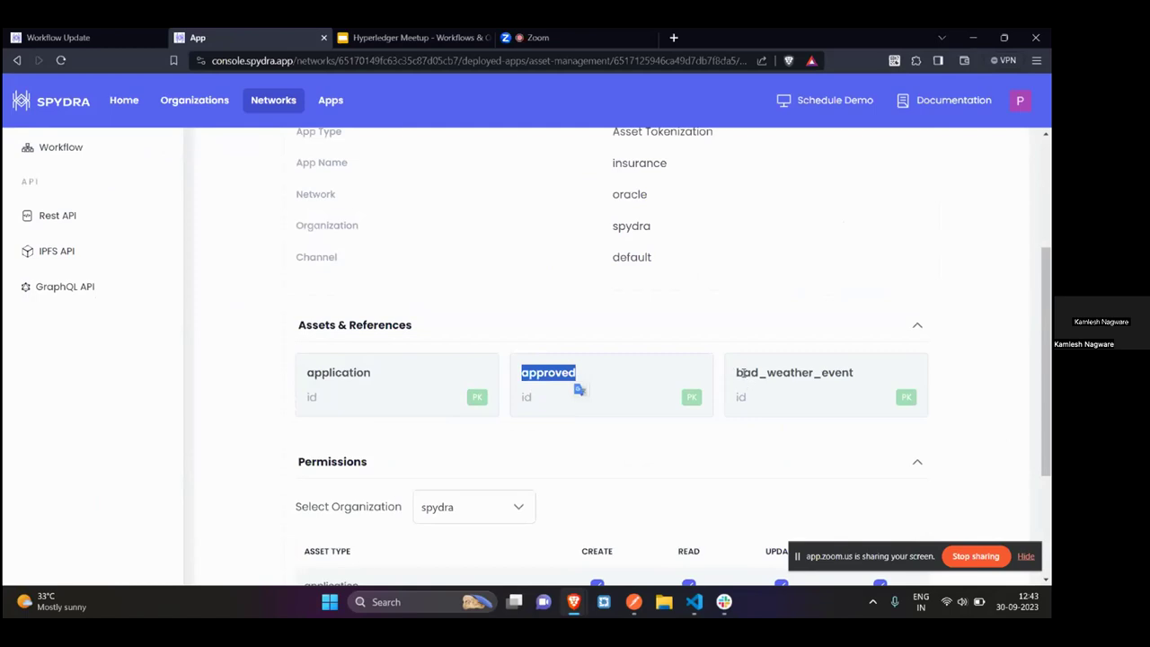
drag(739, 374, 868, 377)
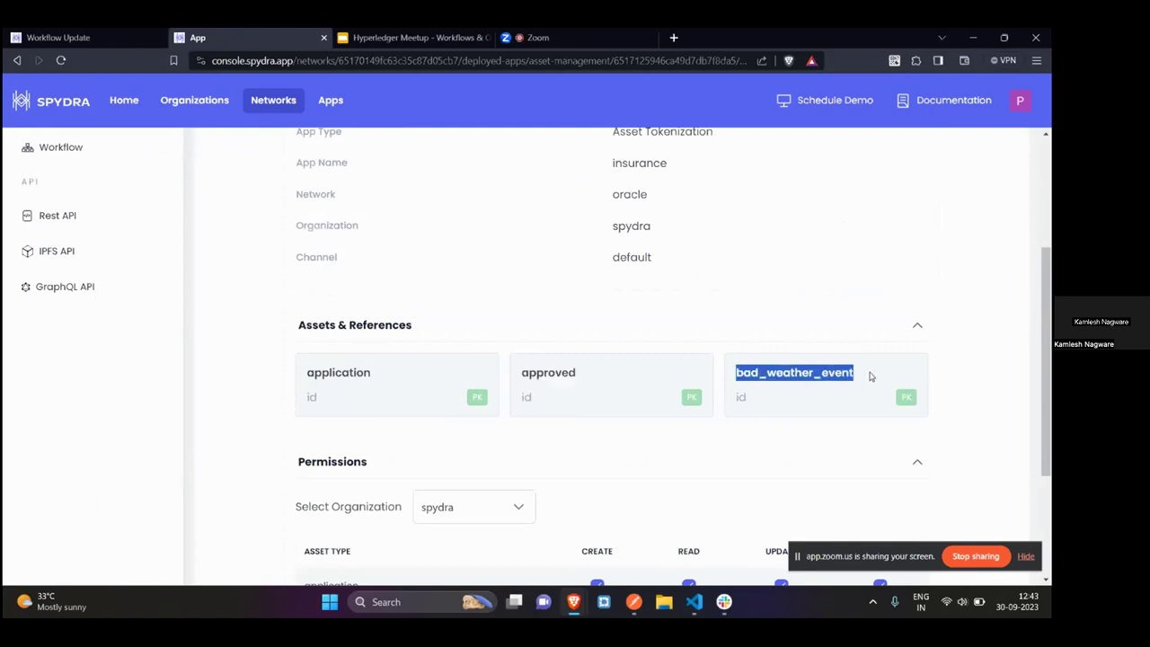
click(993, 343)
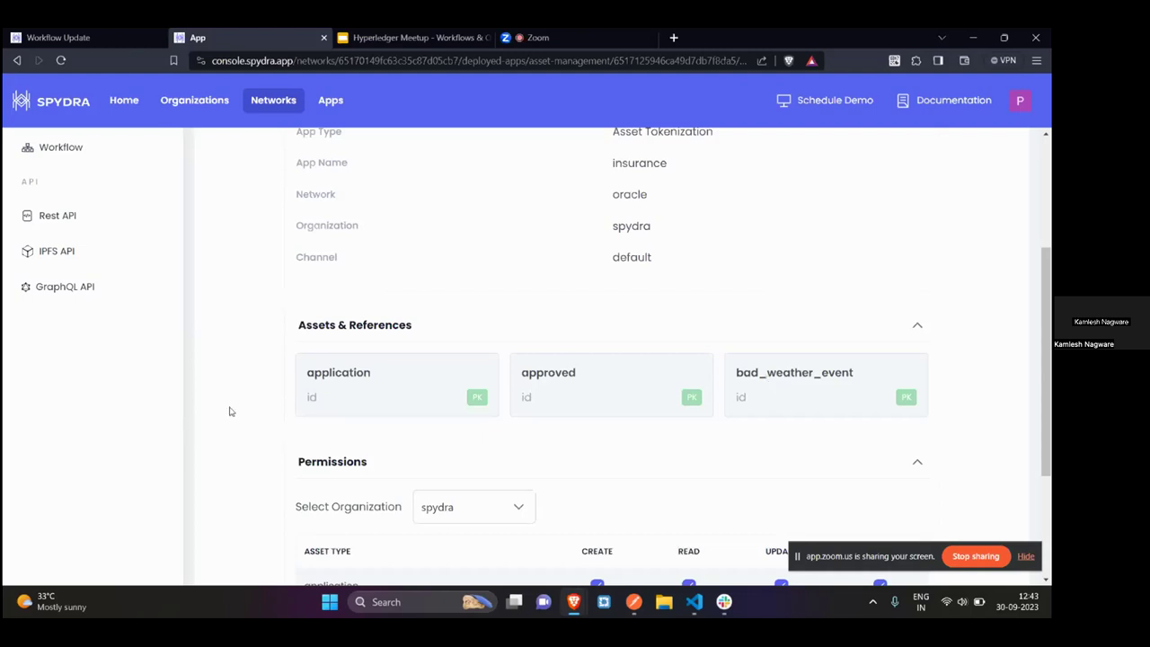
Point out the application asset type and switch to oracle-insurance.json in VS Code to view its sample records
mouse_move(697, 598)
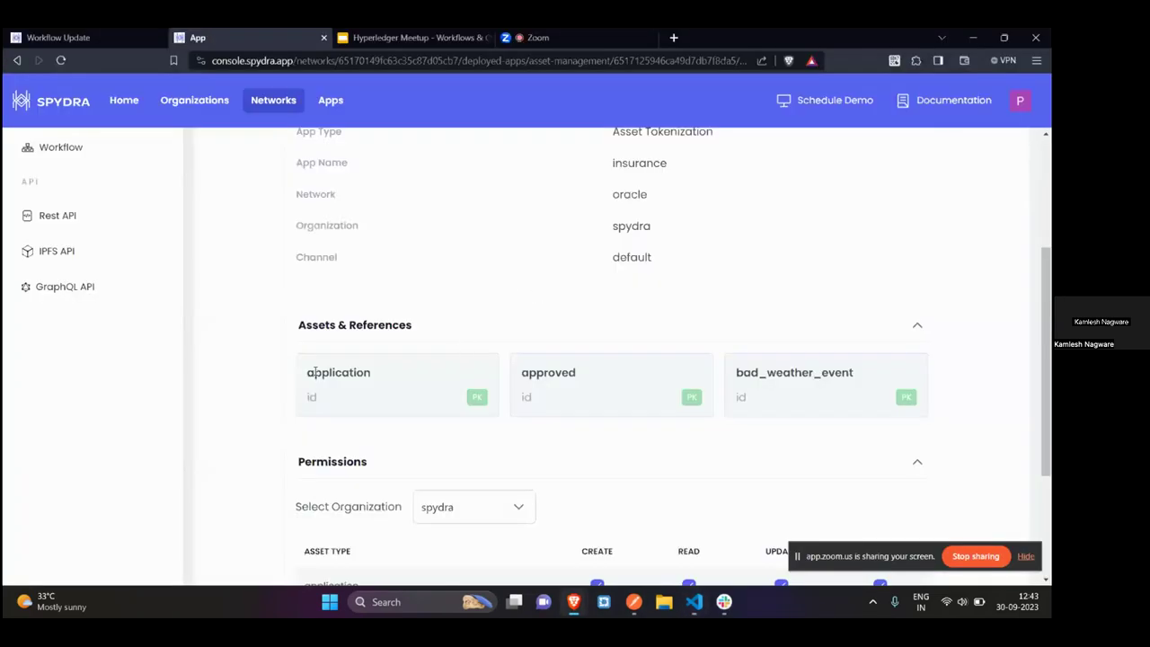
double_click(315, 372)
key(alt+Tab)
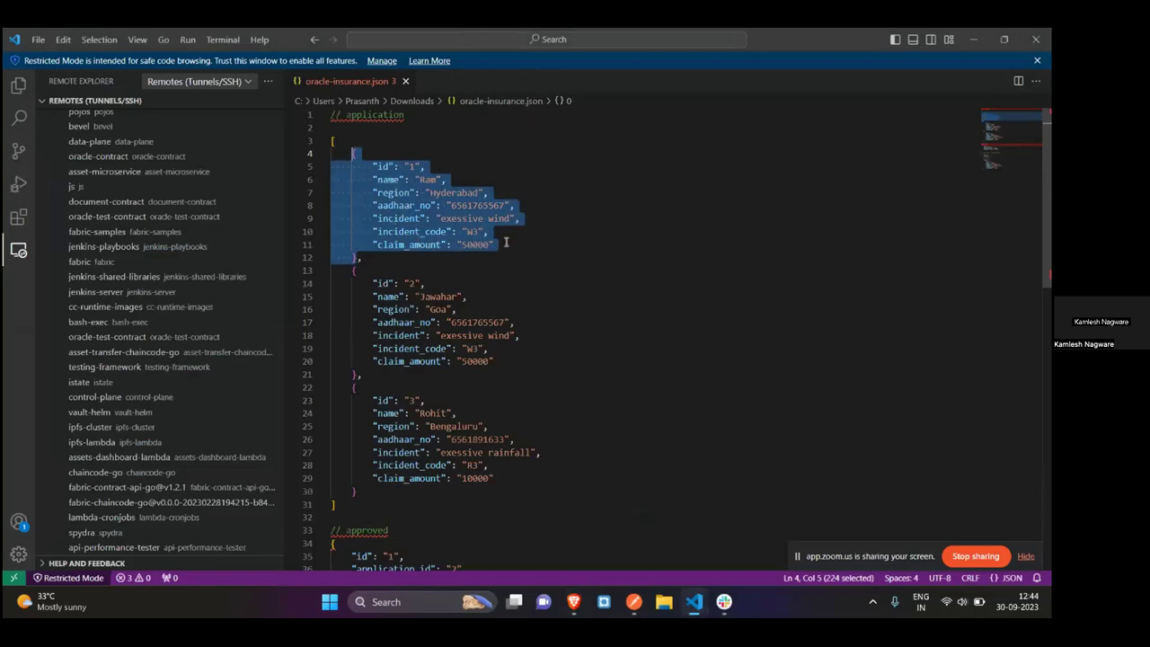
Examine the first application record in oracle-insurance.json, including its region, incident and claim_amount fields
click(374, 192)
drag(373, 192, 492, 195)
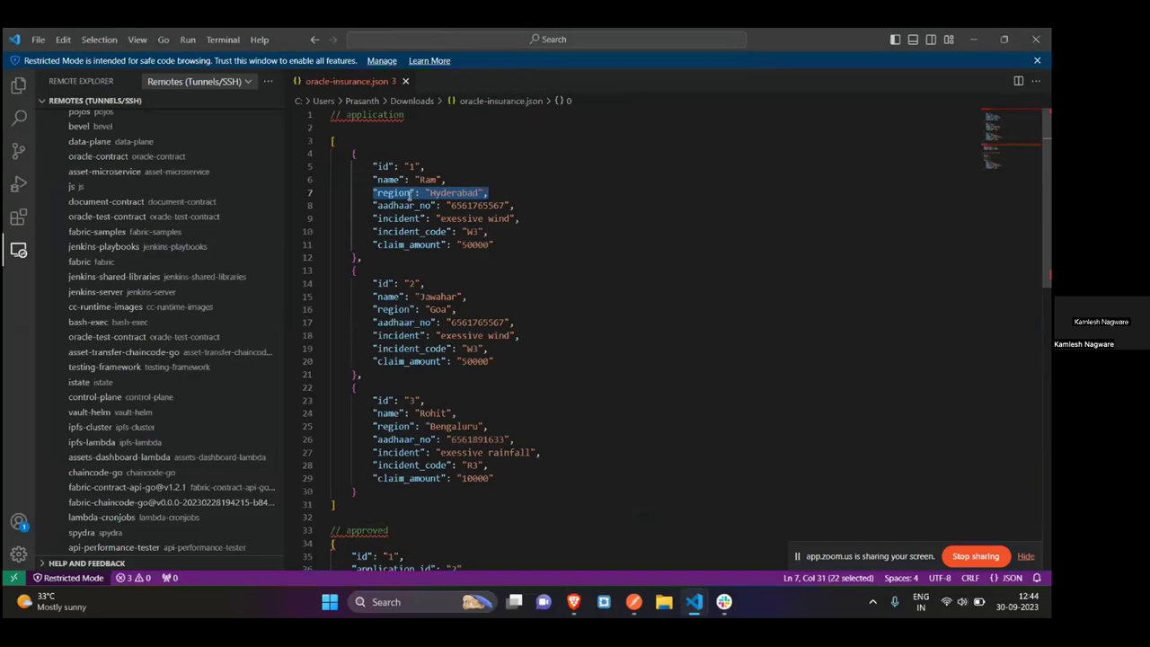
click(354, 257)
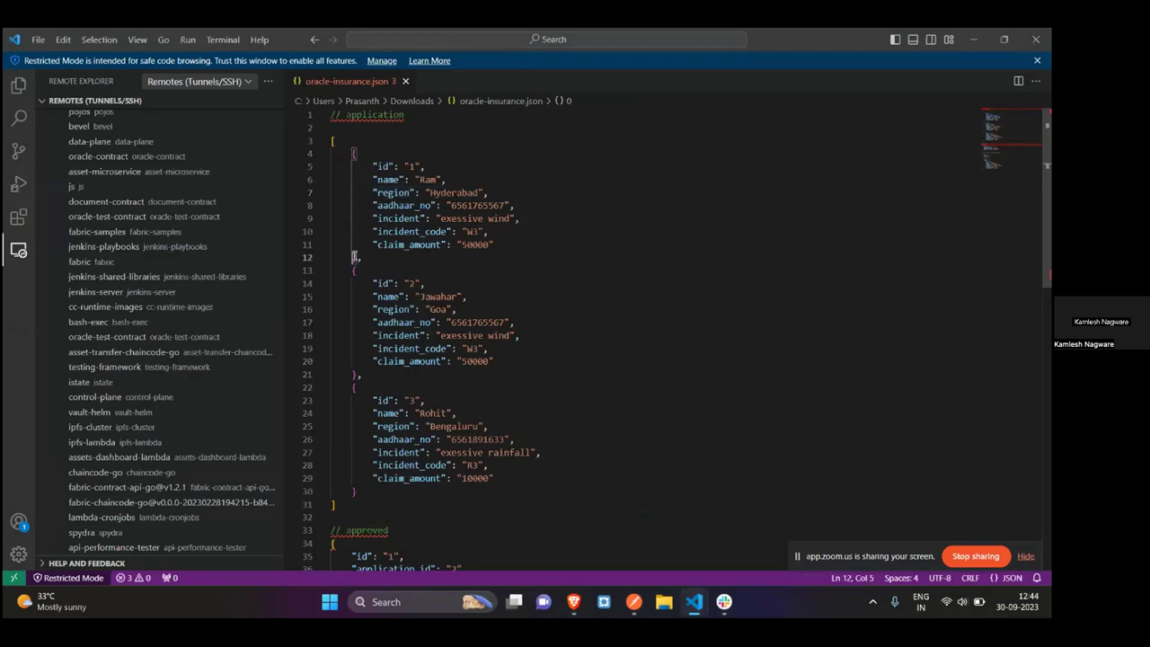
click(359, 257)
text(,)
double_click(474, 243)
click(510, 244)
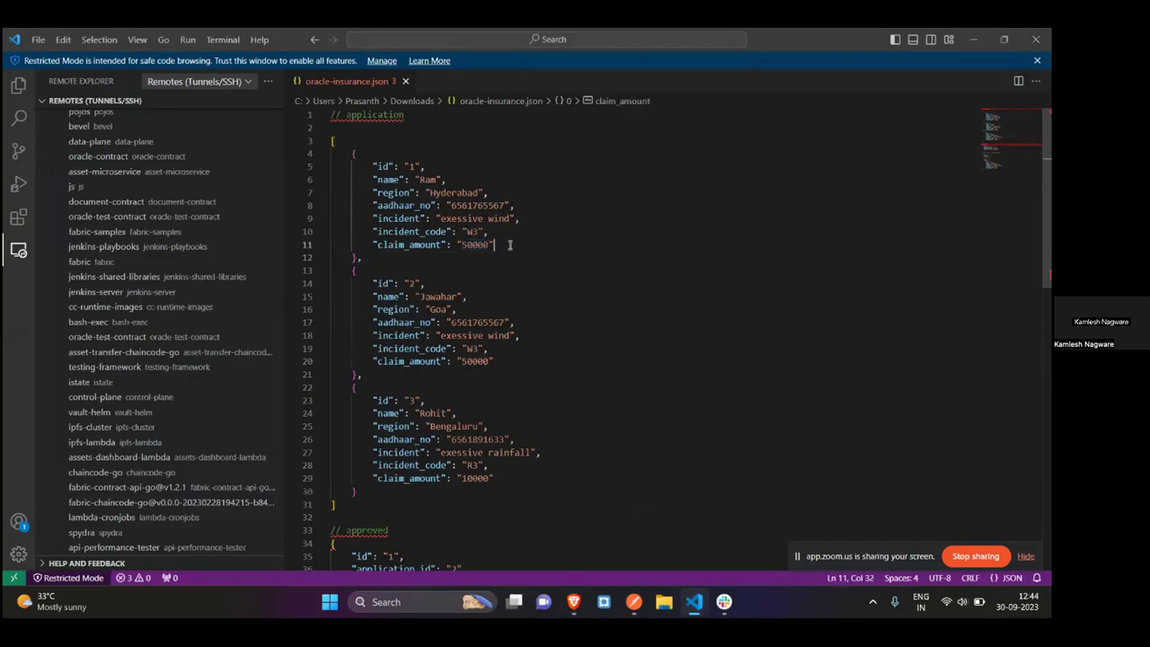
click(441, 218)
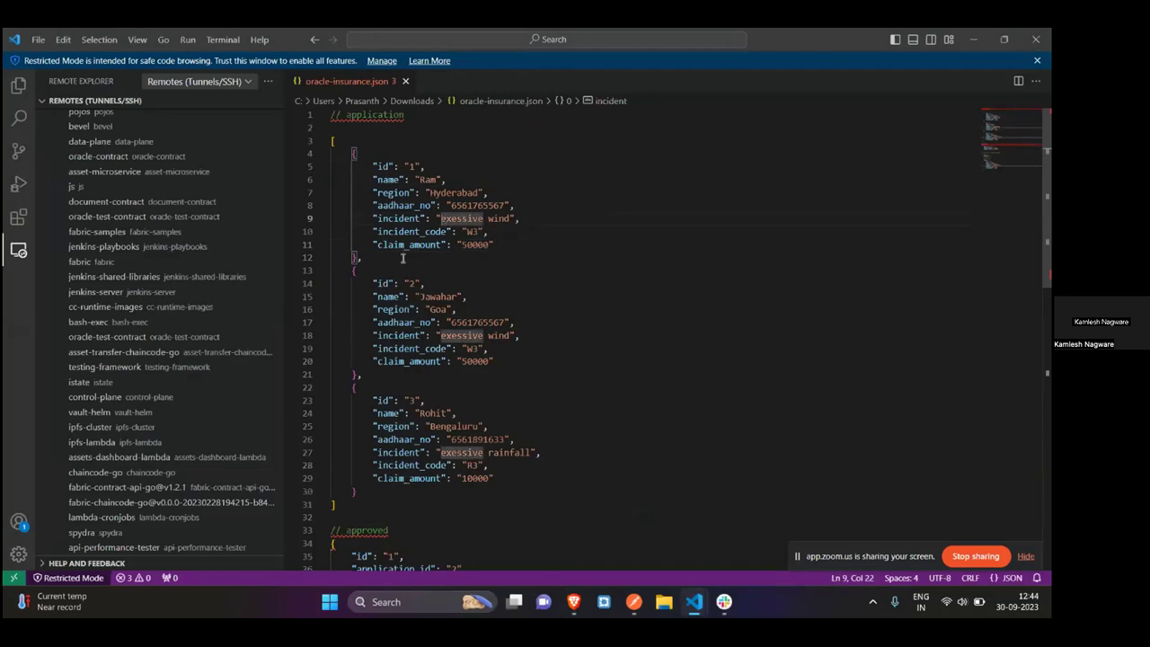
click(359, 258)
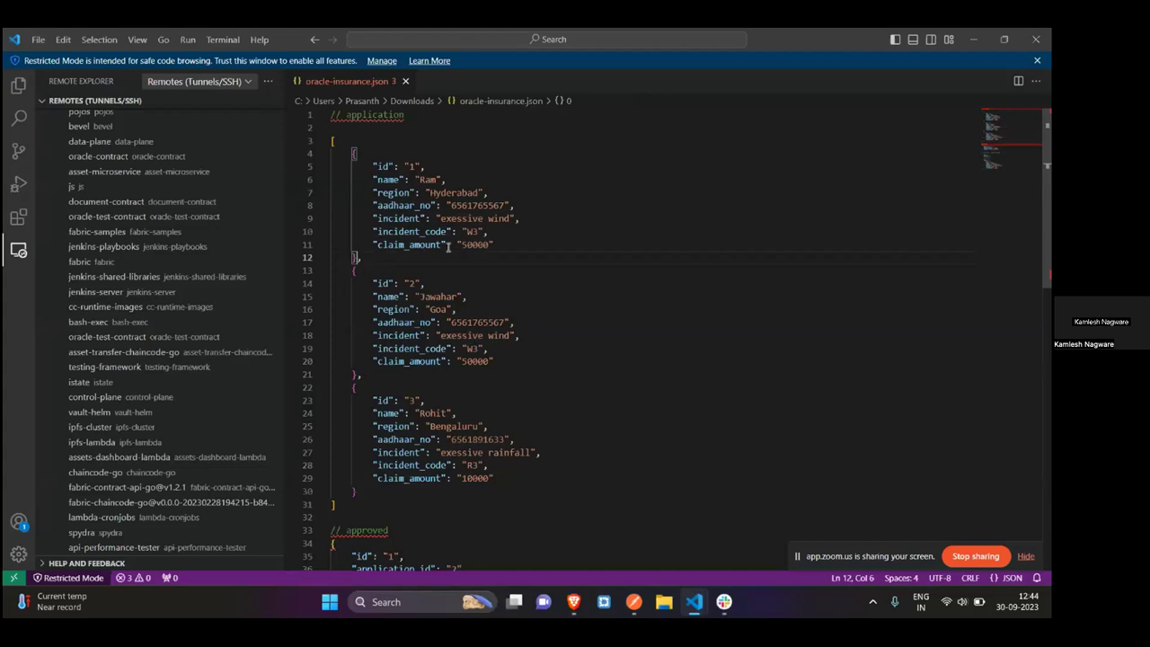
Switch between the Spydra console and VS Code to compare the application asset type with its sample records
key(alt+Tab)
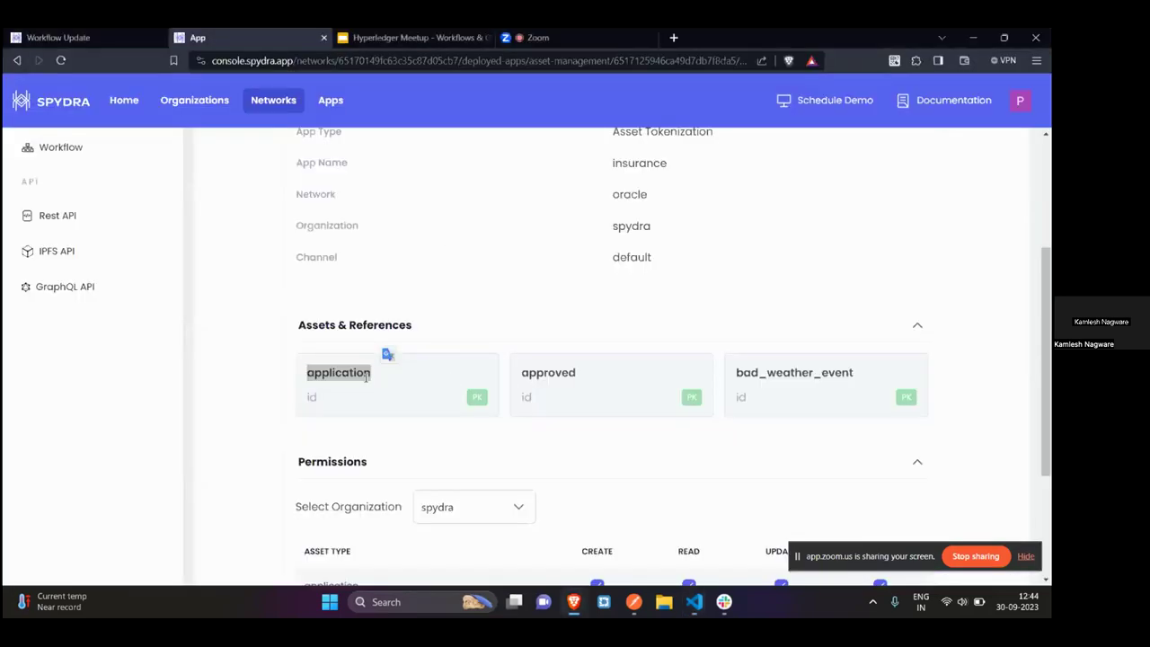
key(alt+Tab)
key(alt+Tab)
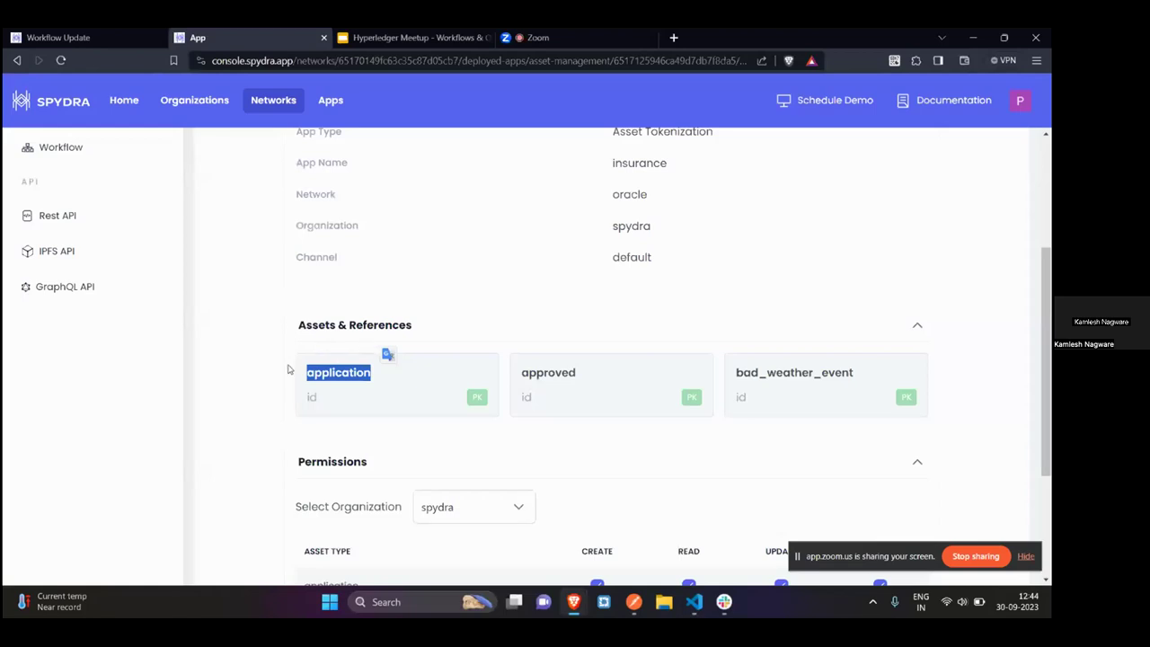
key(alt+Tab)
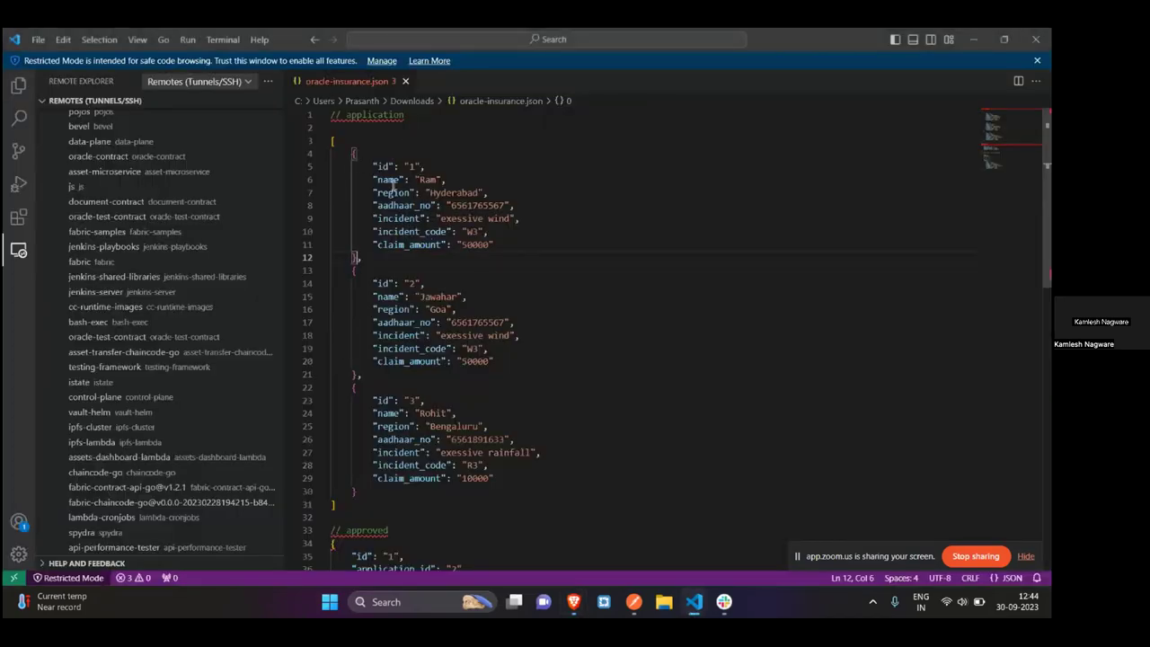
key(alt+Tab)
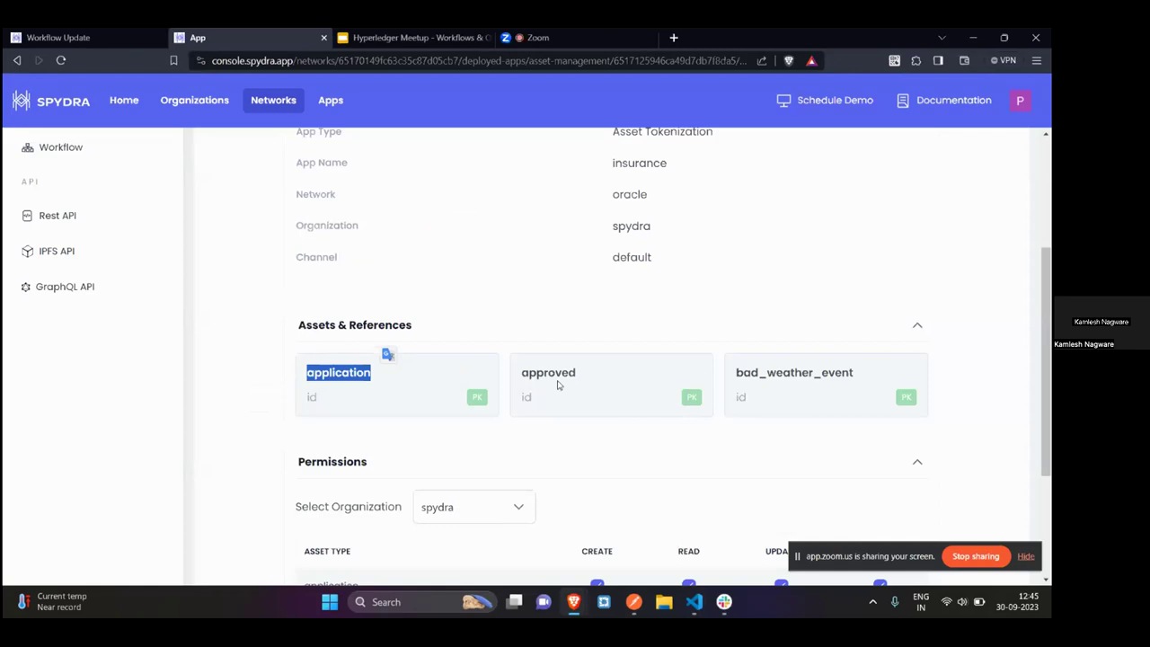
Leave the insurance app's settings, open the oracle network's list of oracles, and start creating a new oracle
click(204, 318)
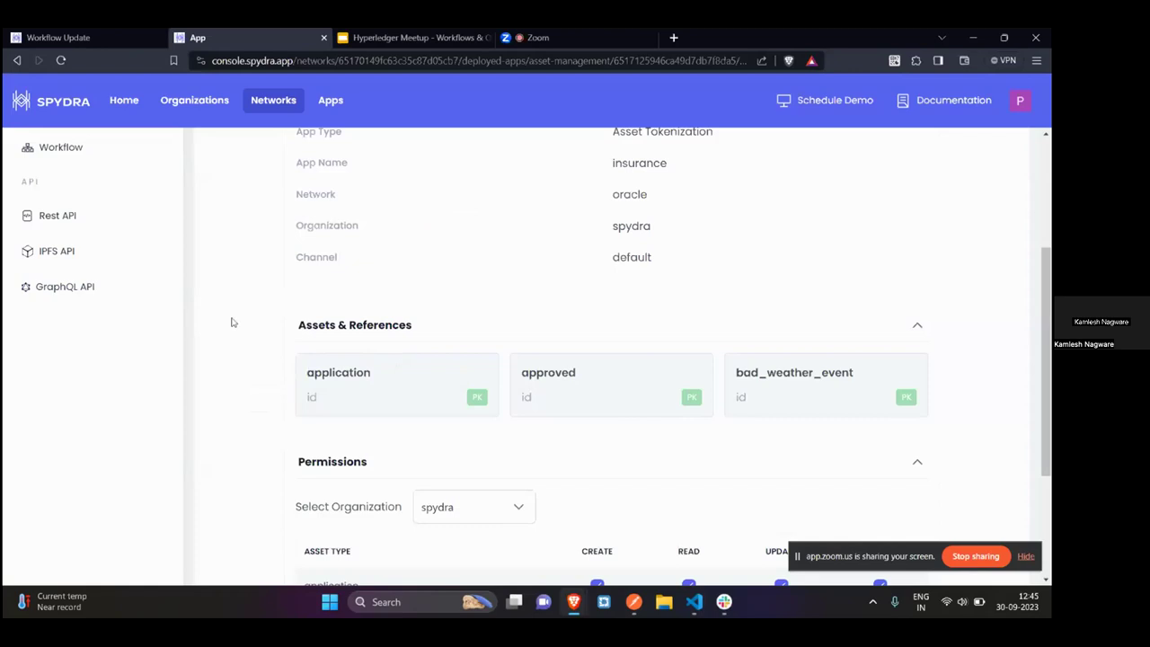
scroll(126, 335, up, 5)
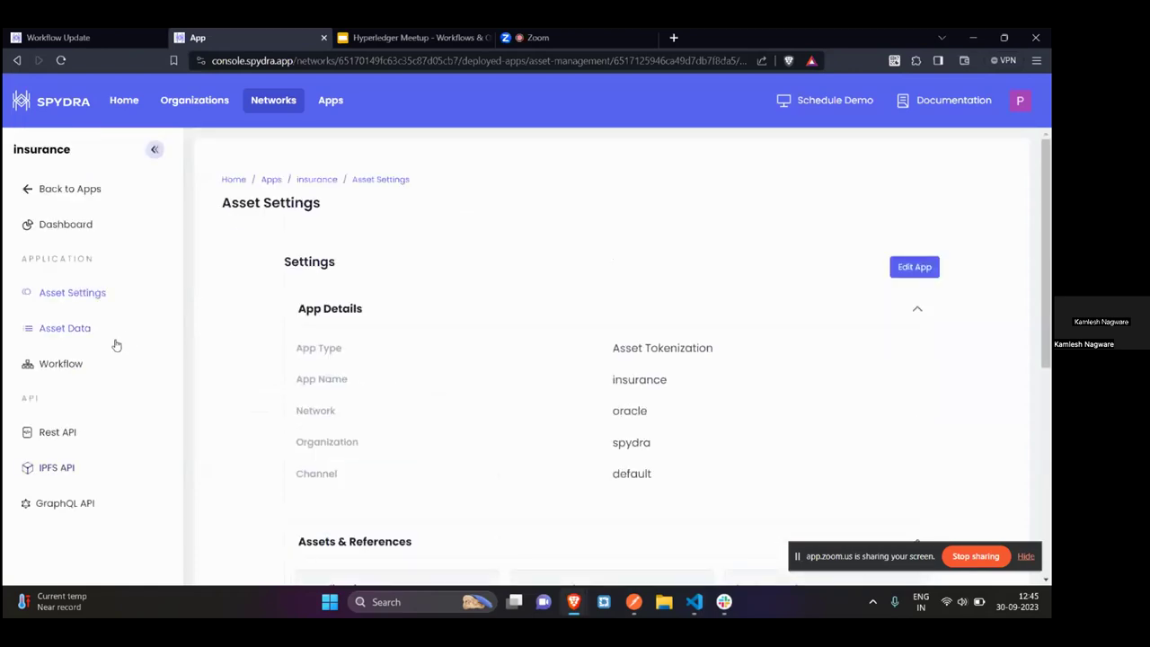
click(79, 189)
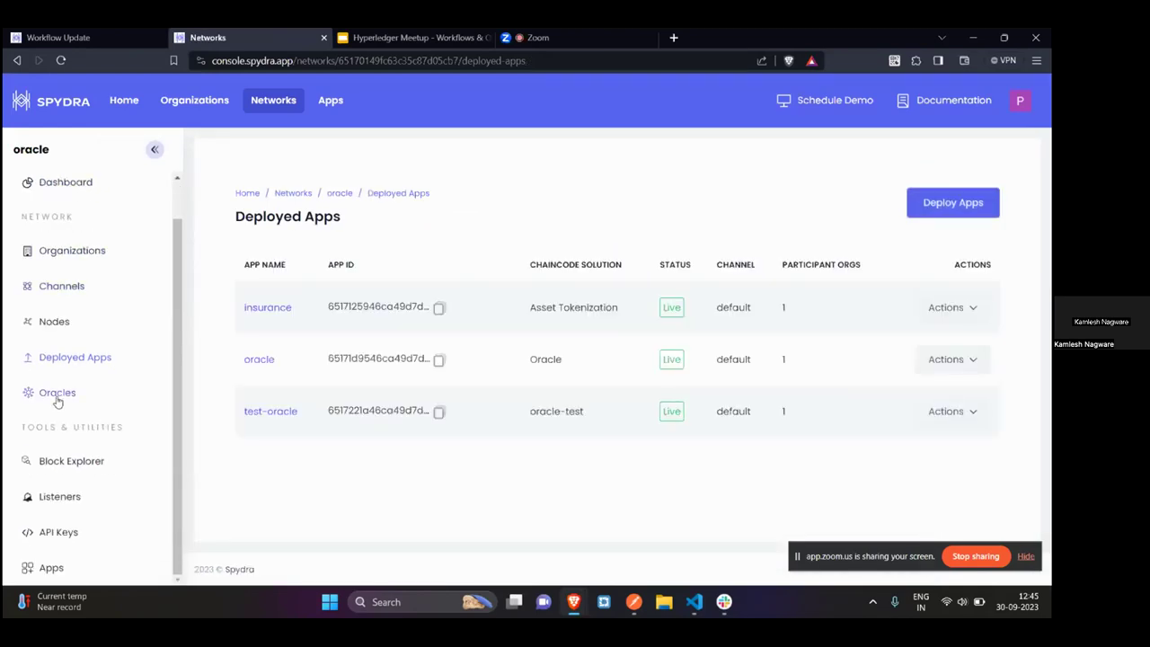
click(57, 398)
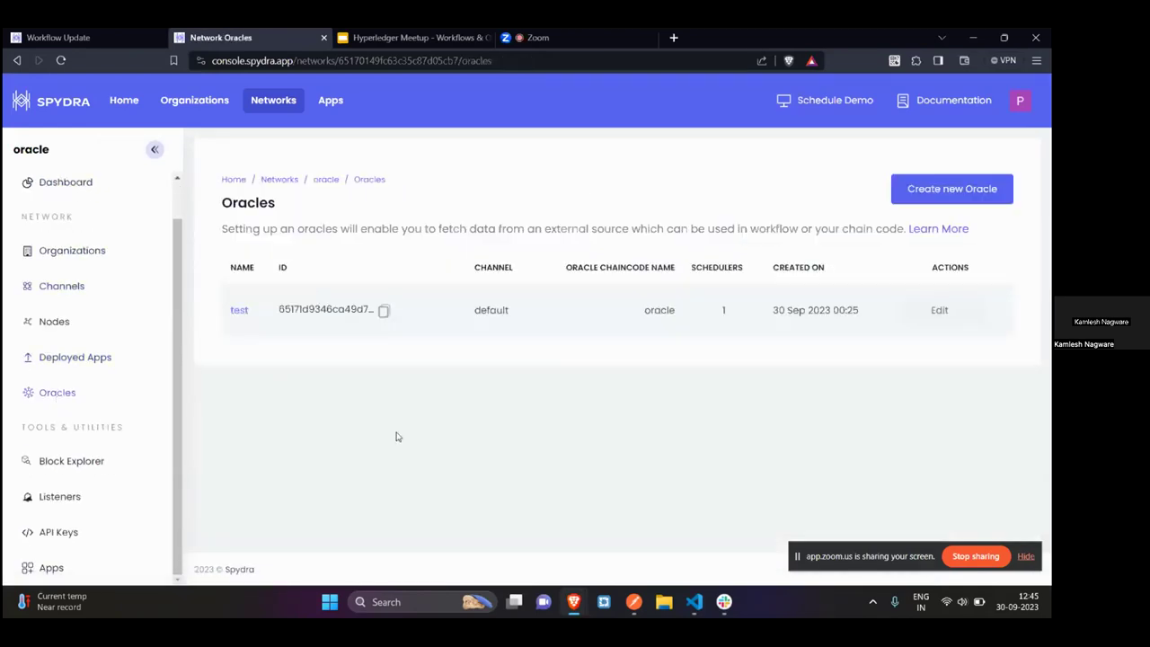
click(956, 194)
Name the new oracle weather-api with channel default and organization spydra, and continue to its Oracle Configuration
scroll(334, 306, down, 2)
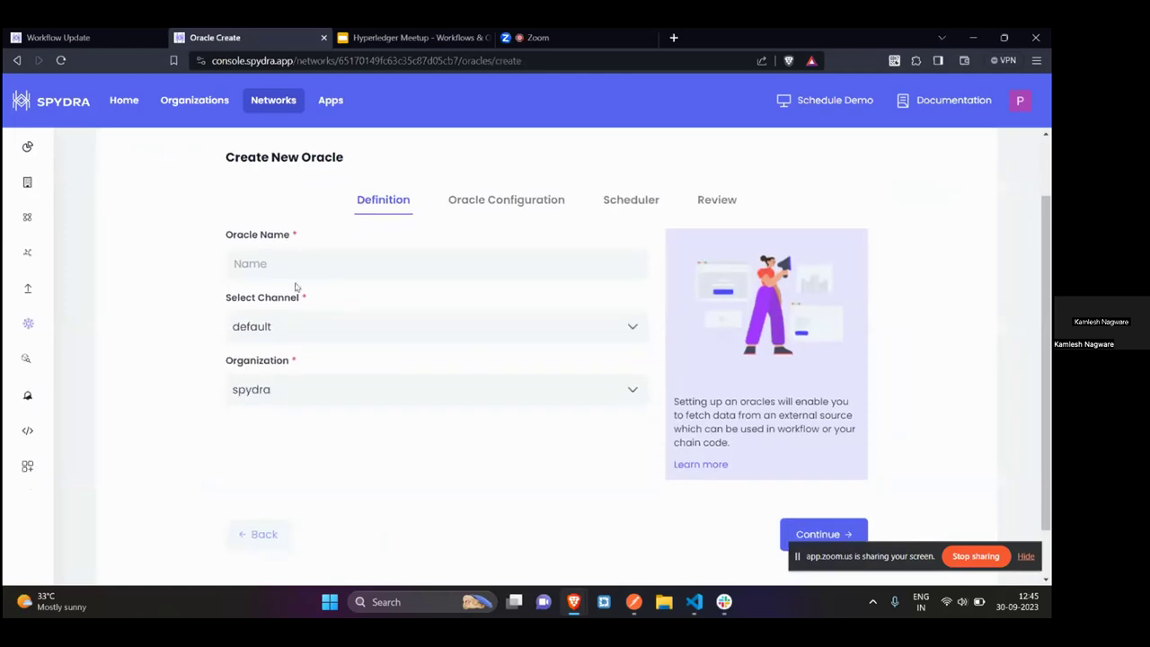
click(280, 255)
text(weather-api)
click(298, 336)
click(271, 369)
click(290, 403)
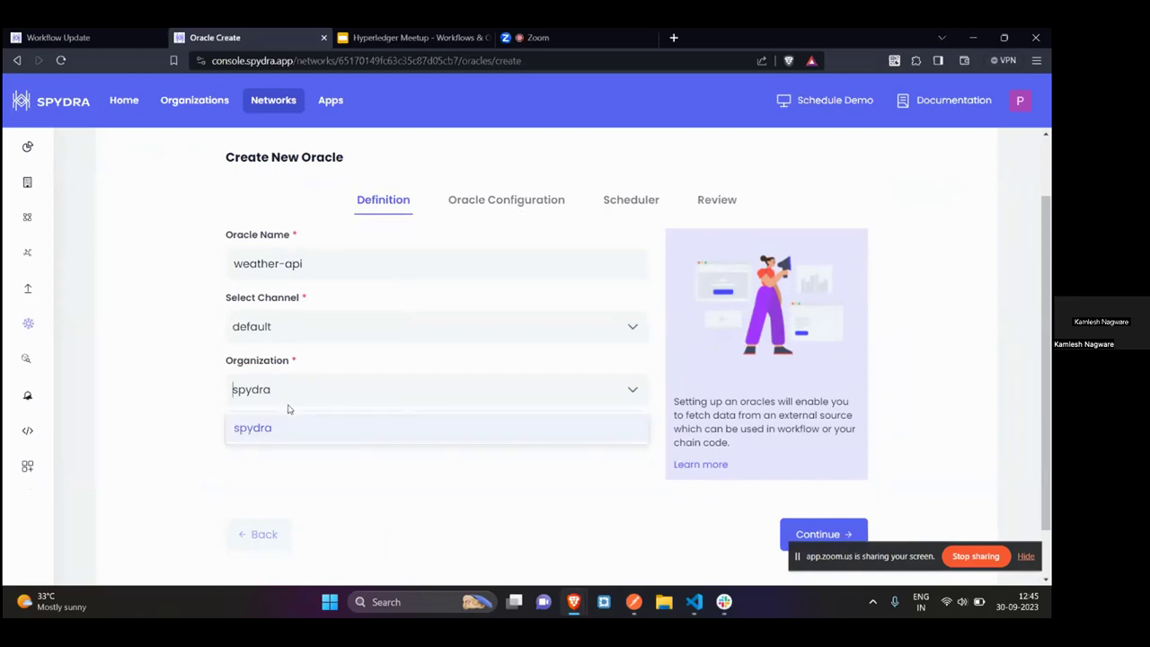
click(273, 429)
scroll(560, 500, down, 1)
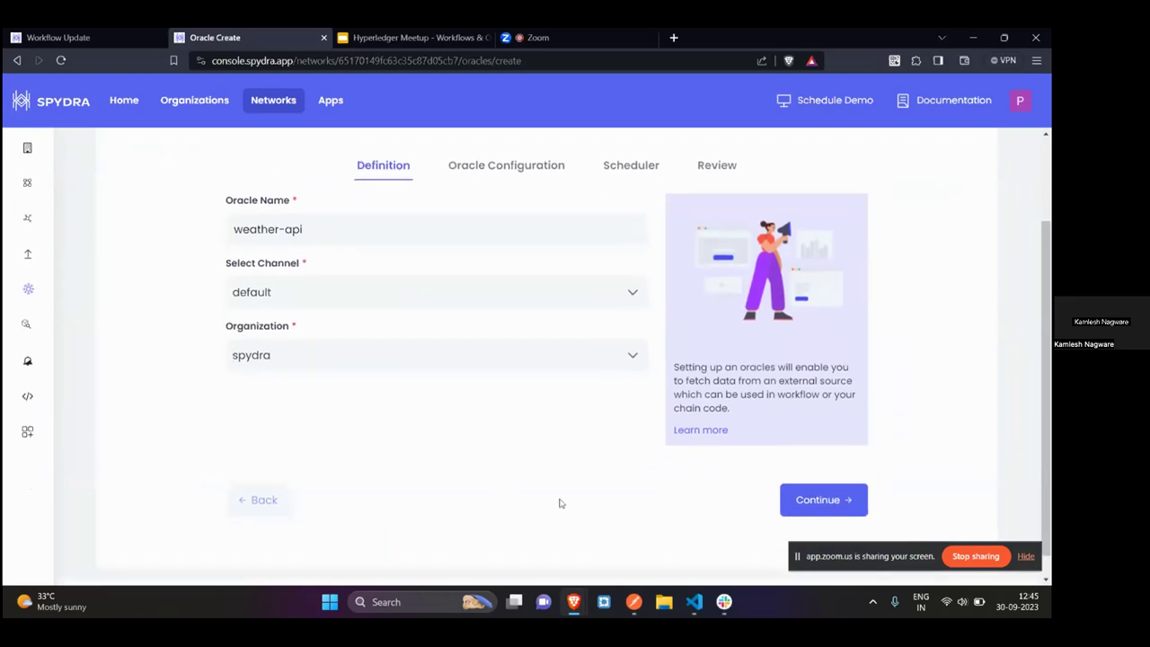
click(813, 500)
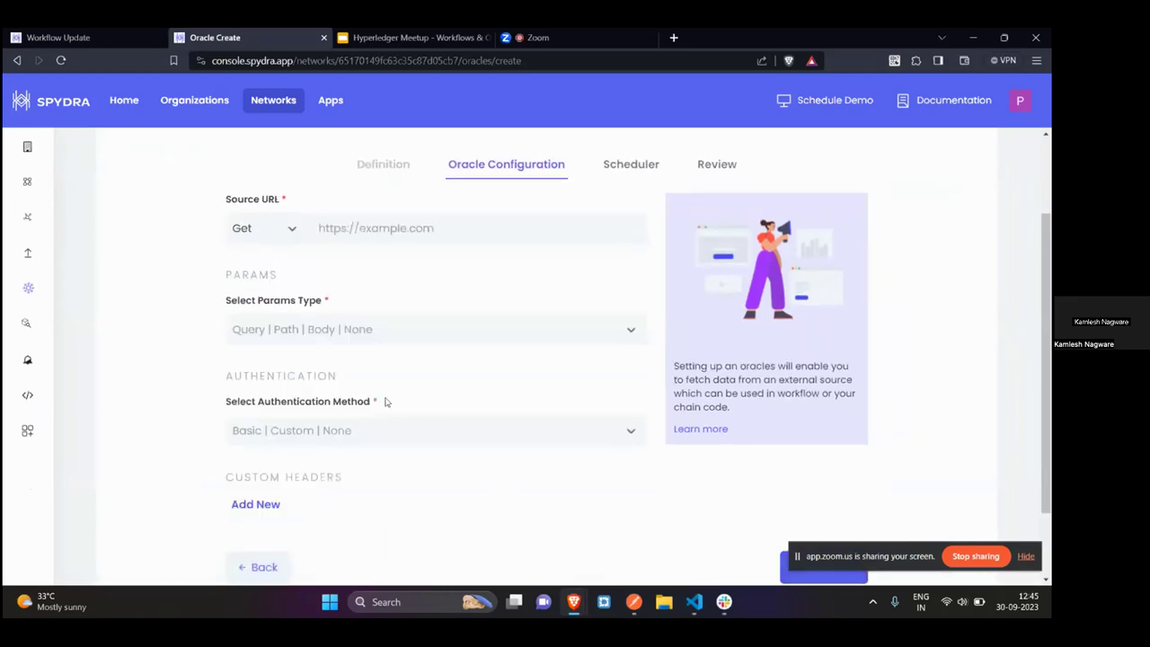
click(324, 239)
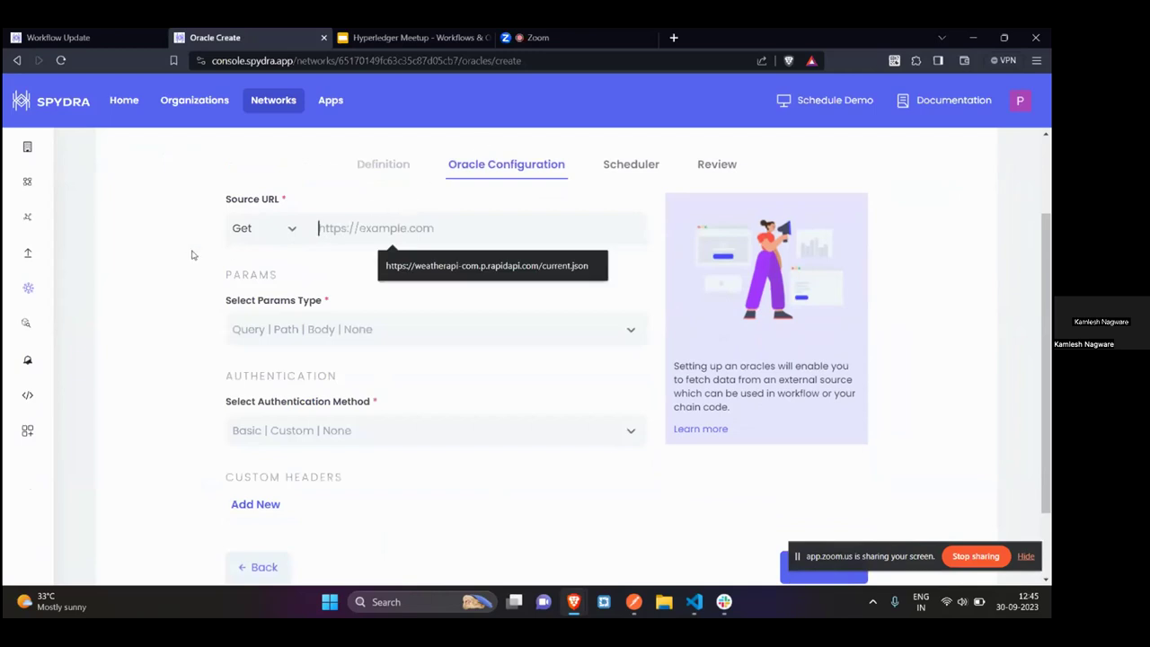
click(192, 256)
click(425, 239)
click(152, 317)
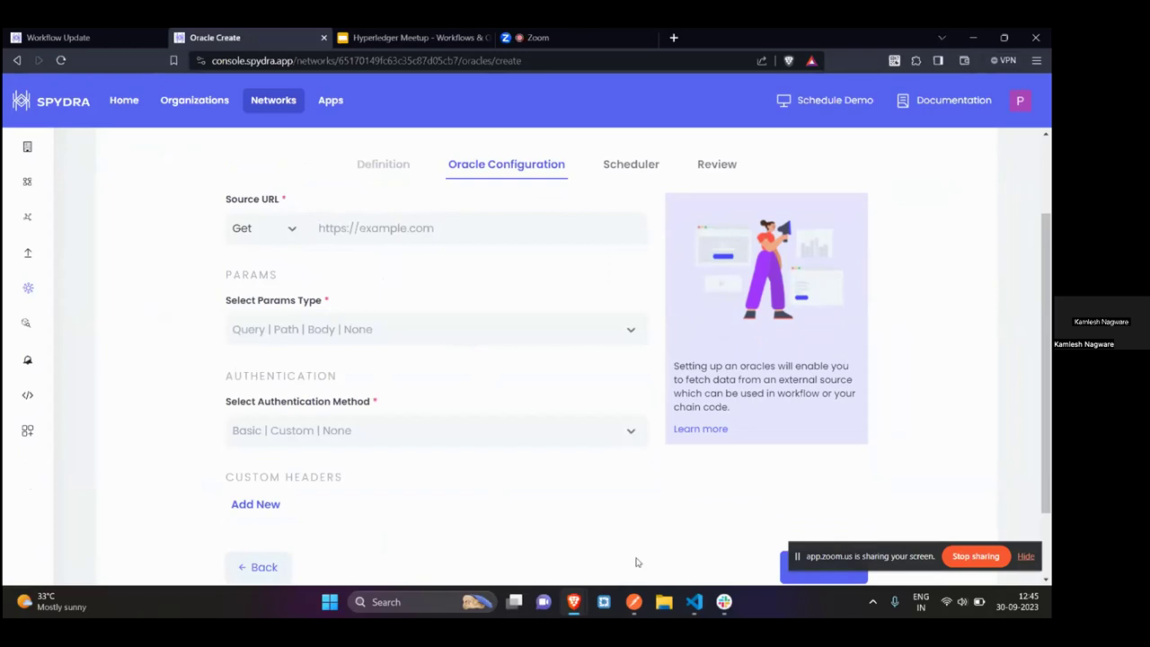
Switch to Postman, open the weatherapi-com.p.rapidapi.com request, and adjust the split between its request and response areas
click(635, 602)
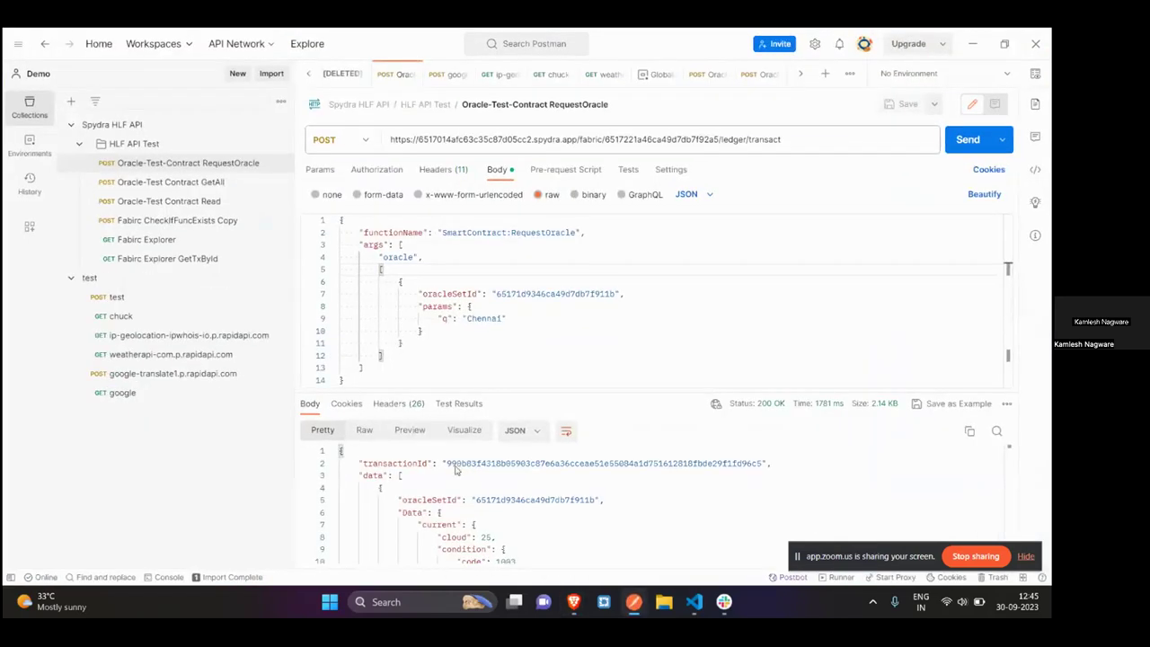
click(132, 363)
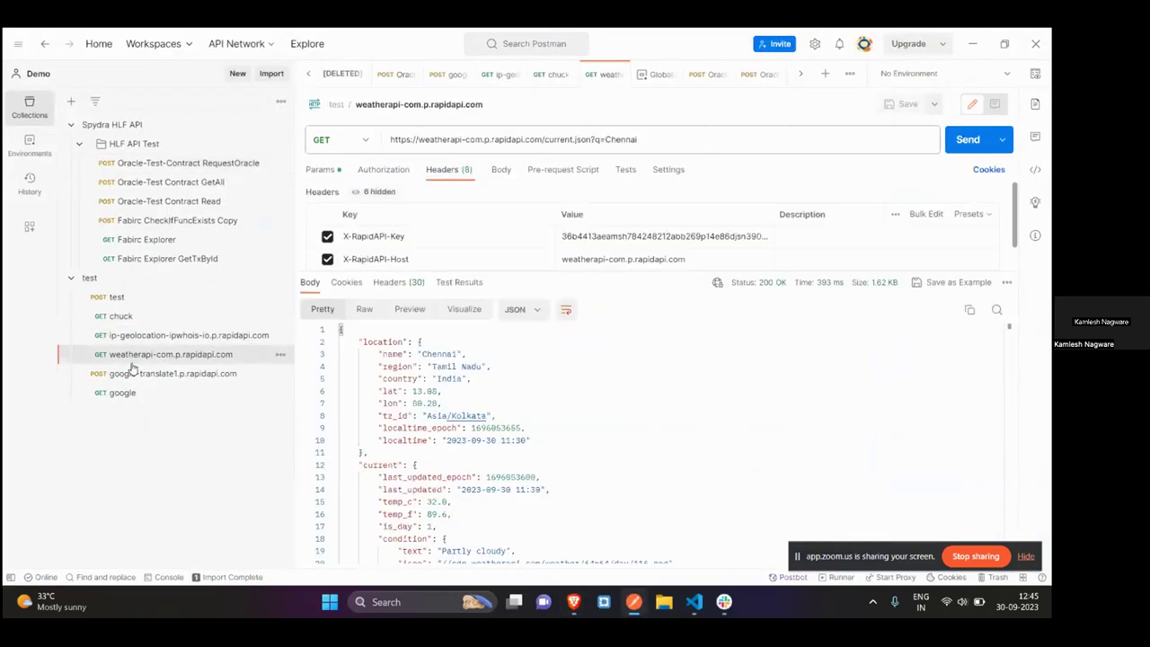
drag(598, 267, 586, 345)
click(430, 140)
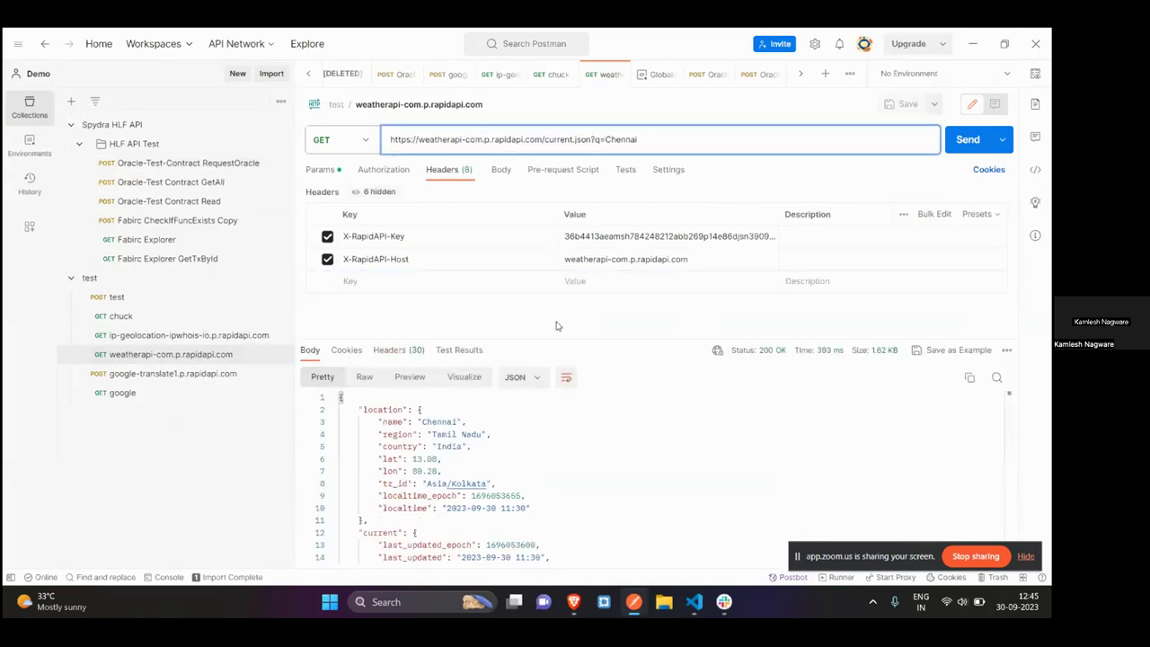
drag(553, 337, 532, 180)
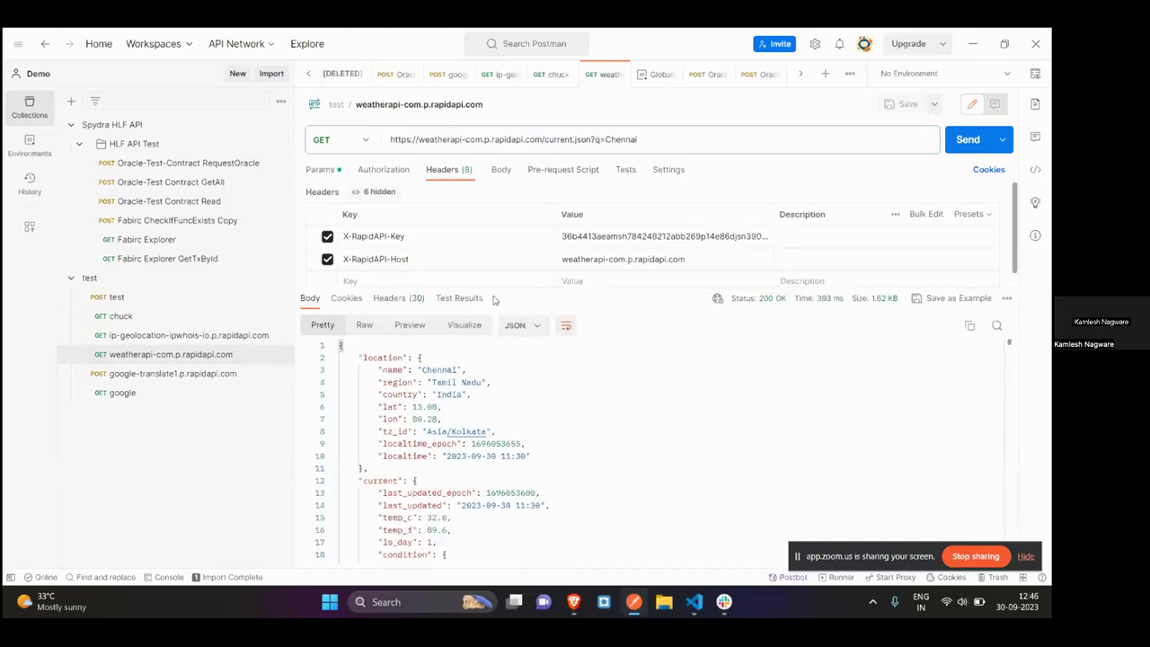
Examine the weather request's URL, its q query parameter, and its X-RapidAPI-Key and X-RapidAPI-Host headers
click(522, 142)
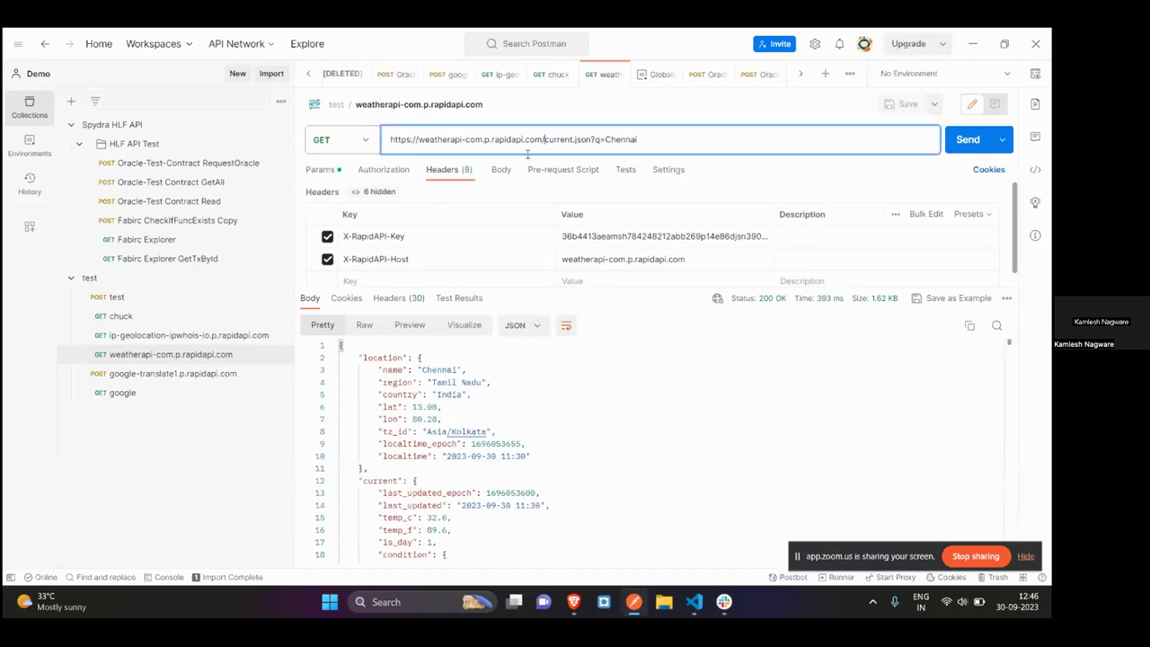
double_click(596, 140)
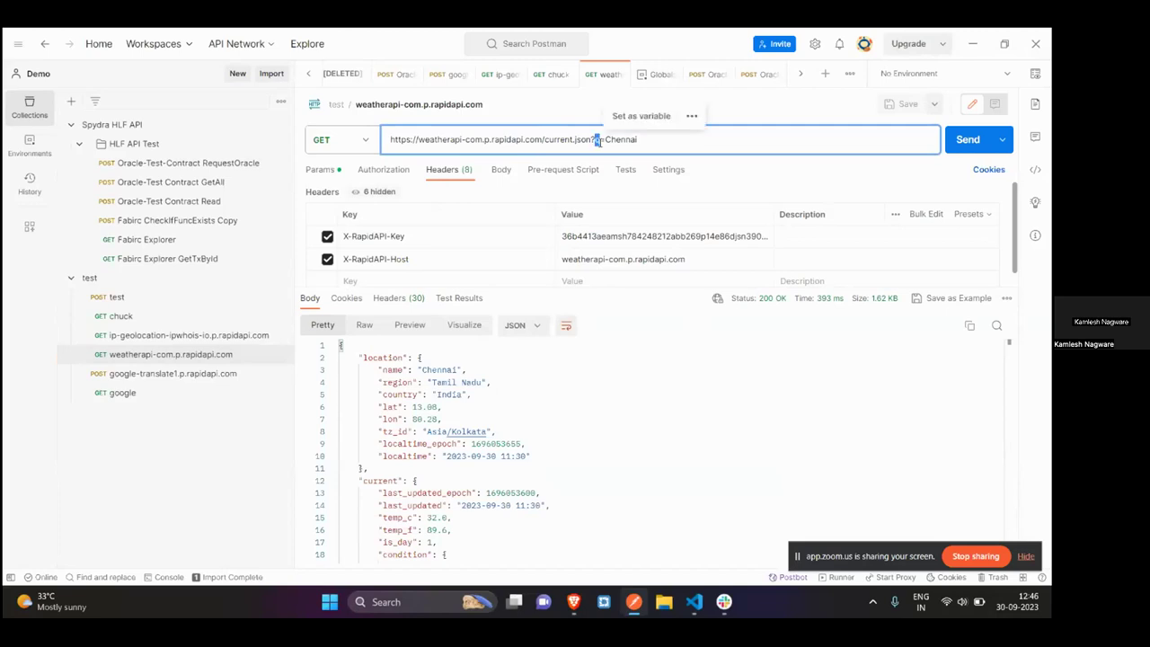
click(323, 170)
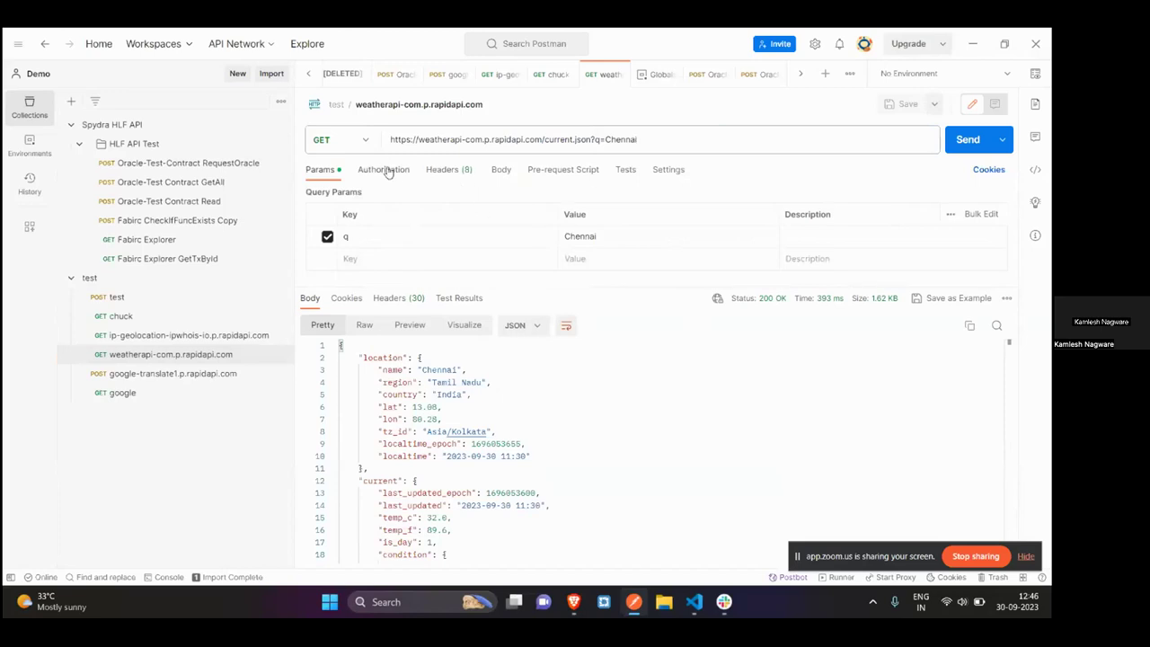
click(460, 171)
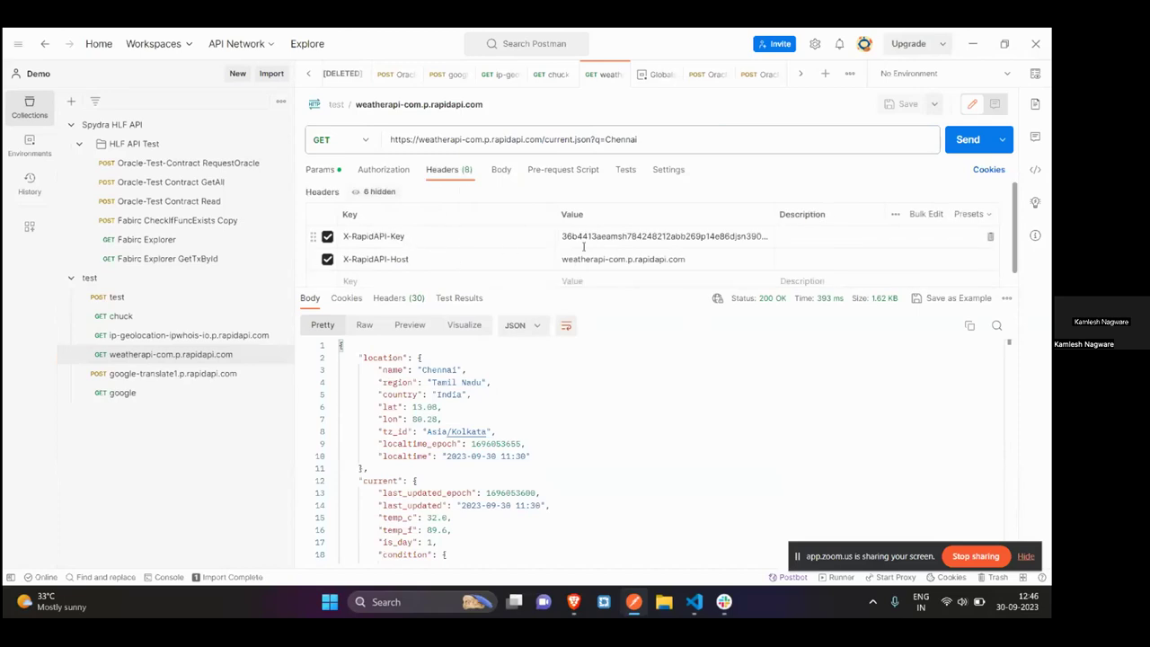
click(597, 235)
click(605, 254)
click(596, 140)
Send the weather request for Chennai and examine the location, current and condition data in the response
click(963, 141)
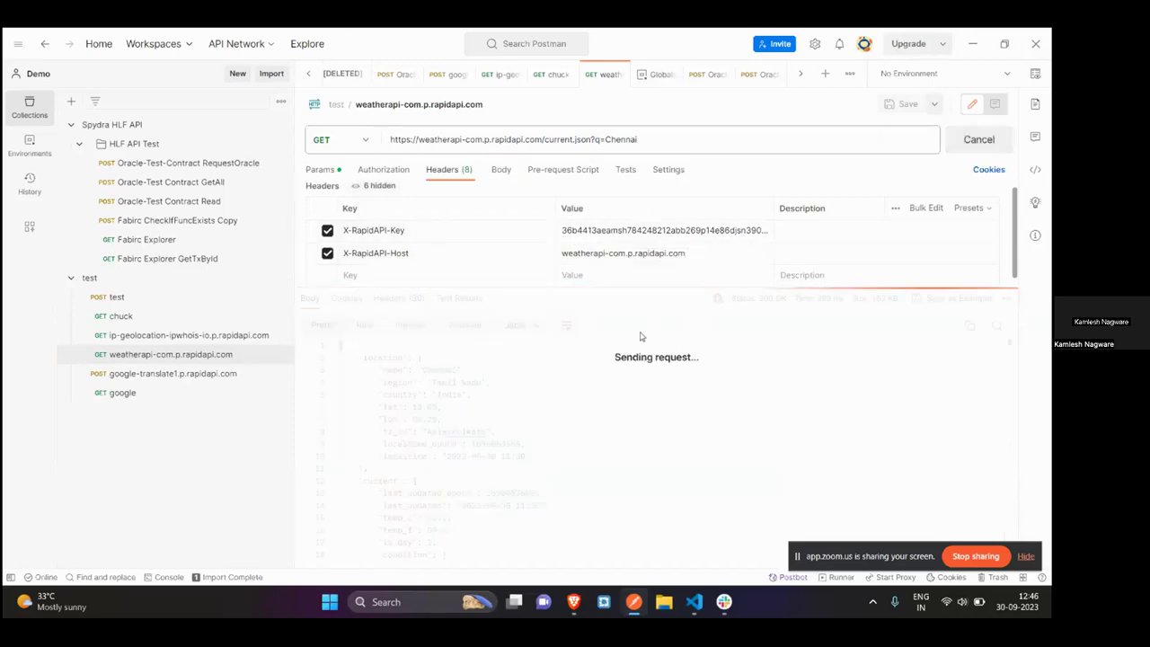
drag(336, 346, 465, 522)
click(465, 537)
scroll(476, 521, down, 2)
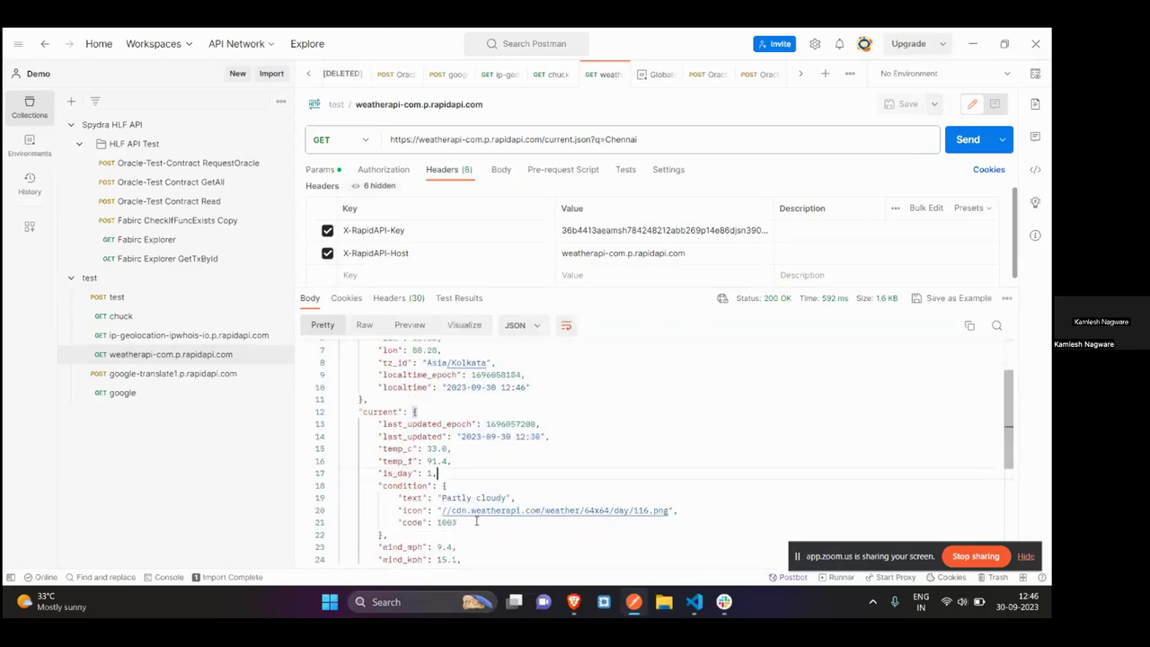
double_click(378, 411)
scroll(378, 413, down, 1)
click(407, 412)
scroll(404, 418, down, 2)
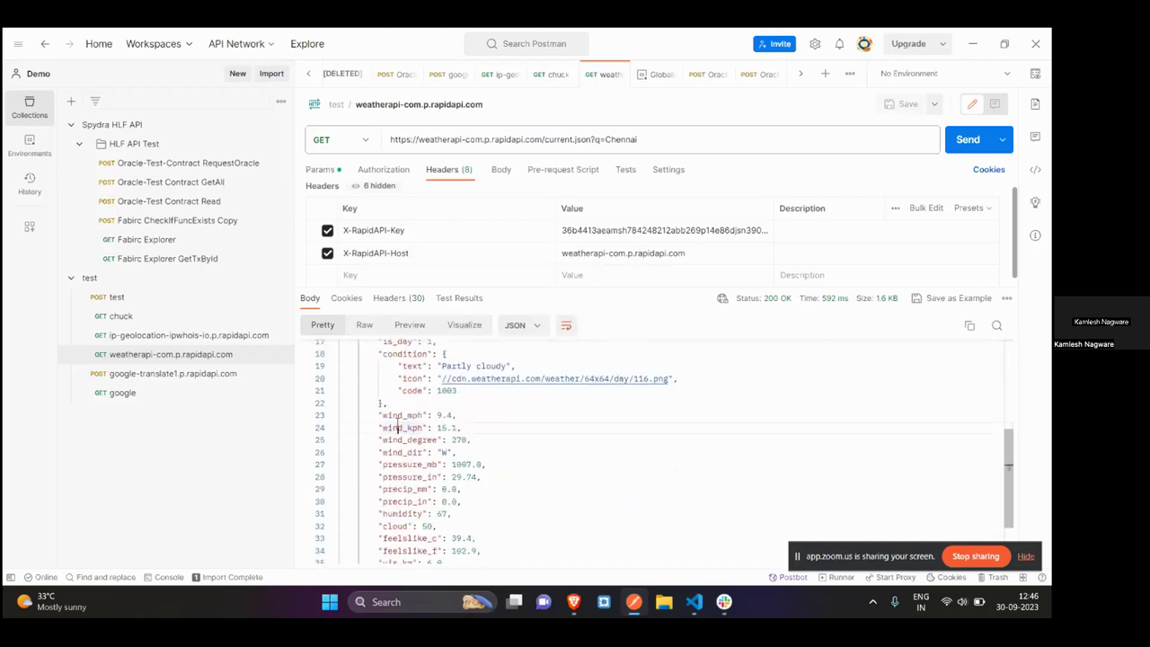
scroll(398, 428, up, 1)
click(443, 409)
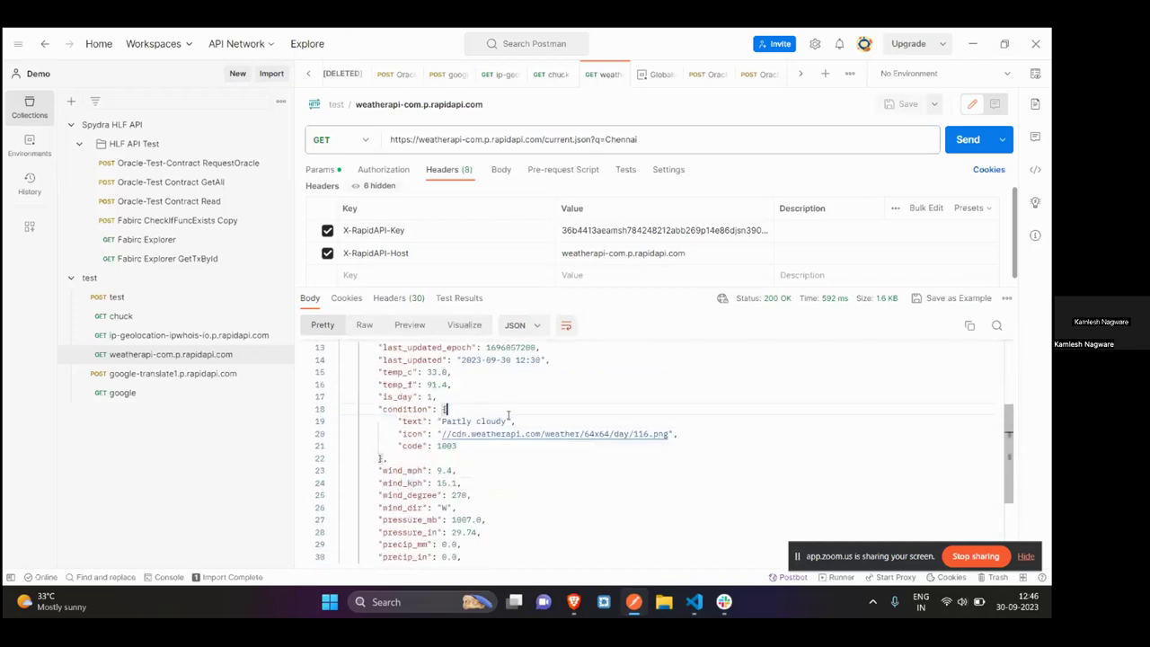
scroll(588, 381, up, 3)
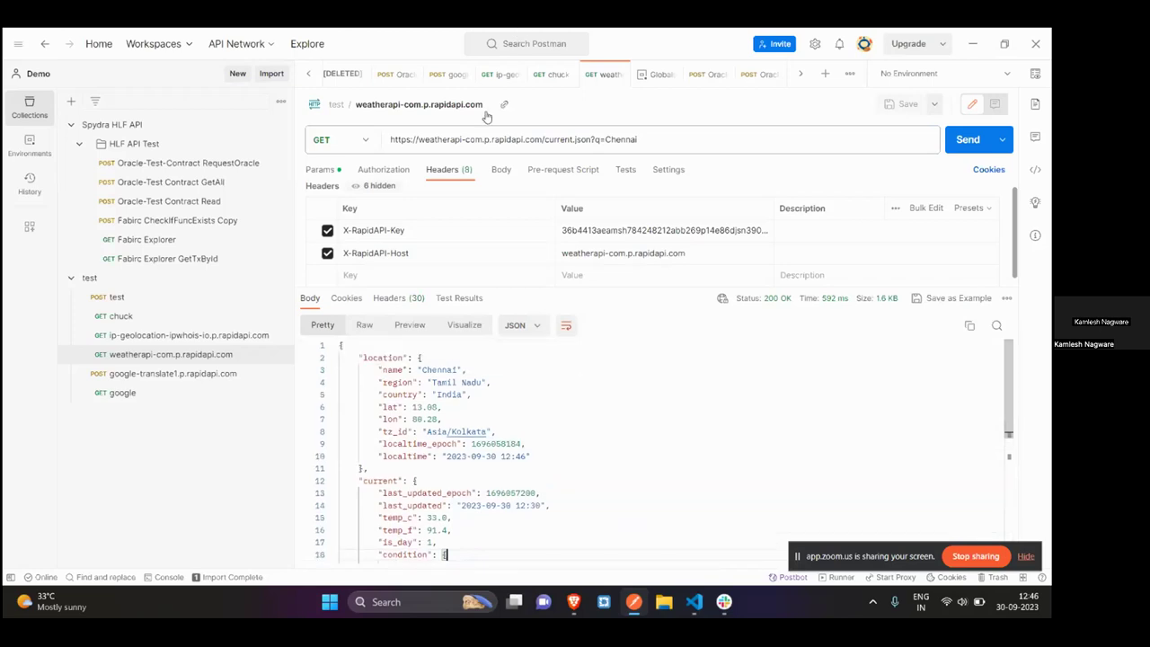
key(alt+Tab)
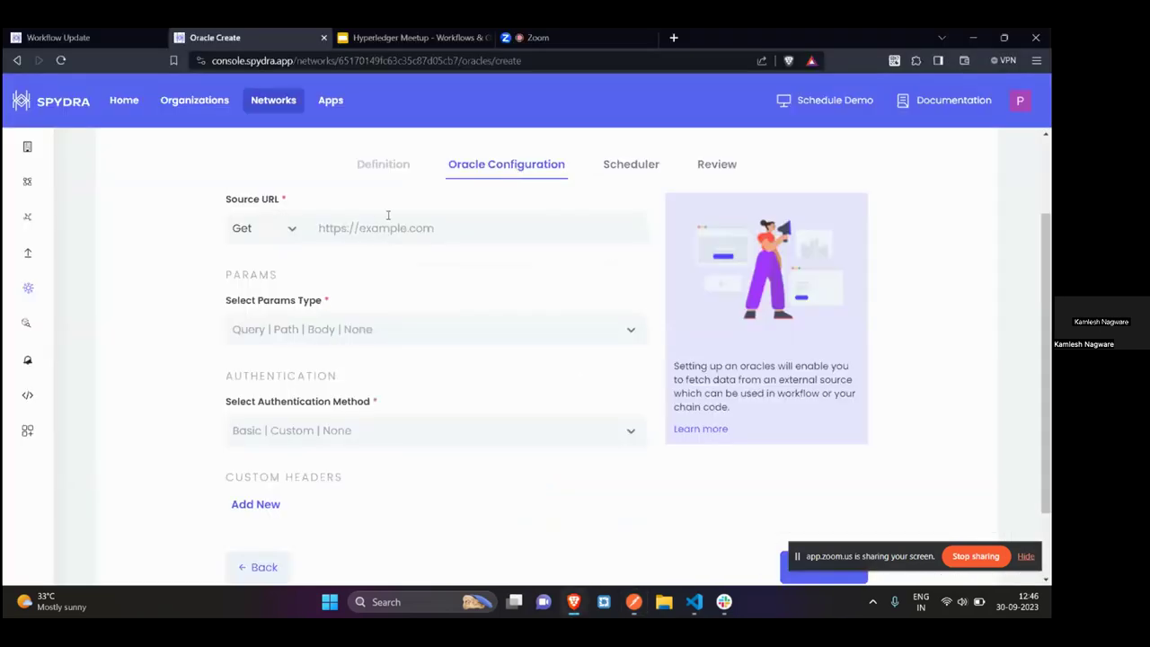
key(alt+Tab)
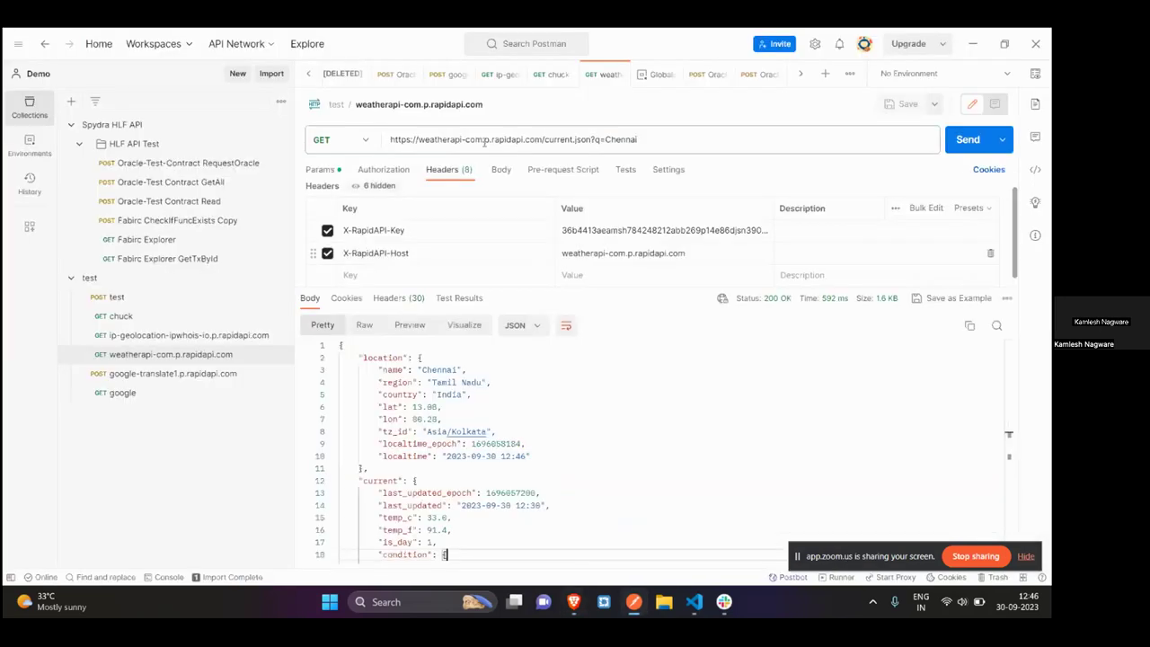
drag(601, 139, 590, 140)
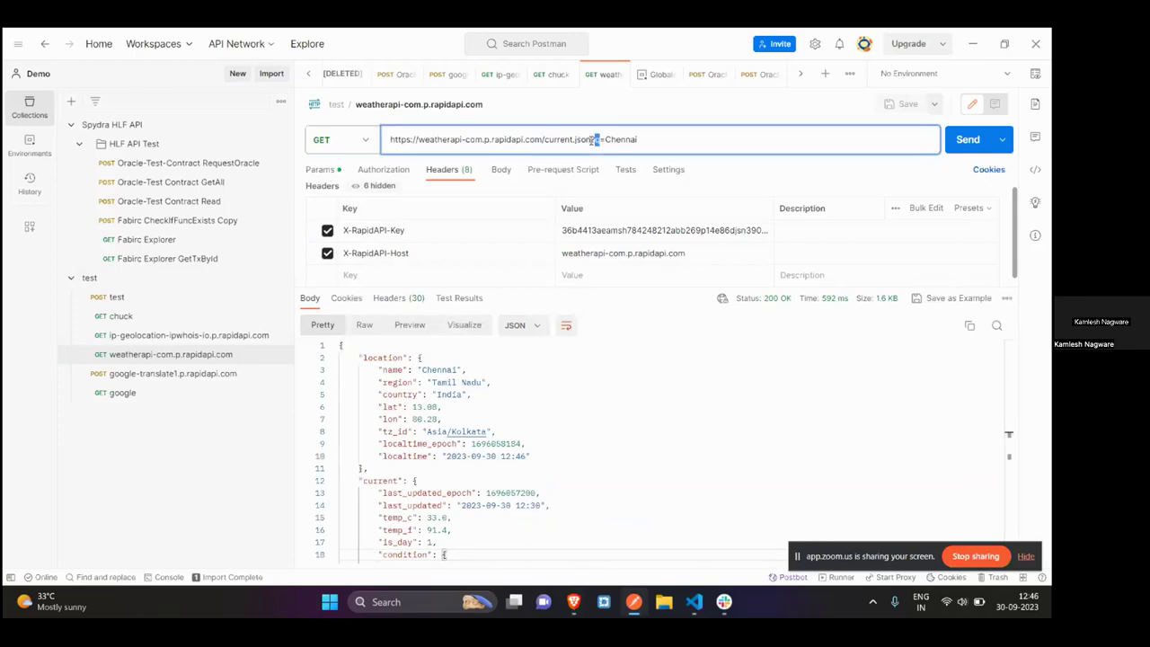
key(shift+Home)
key(ctrl+c)
key(alt+Tab)
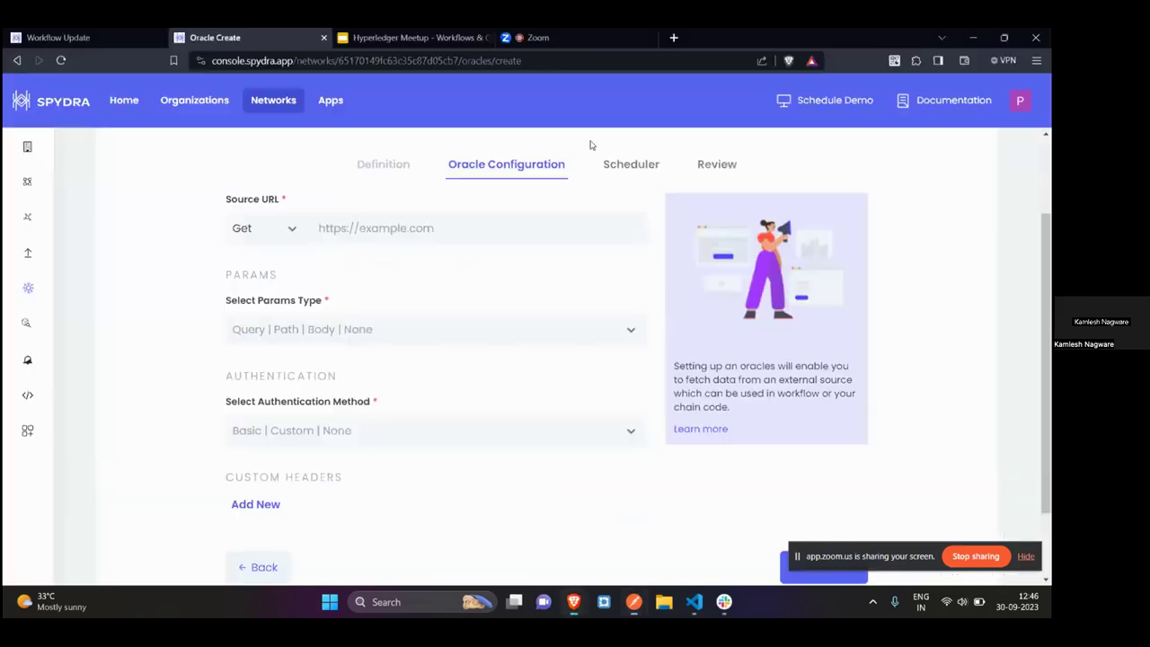
click(357, 232)
key(ctrl+v)
Examine the oracle's request method options and compare the Get setting with the request's method in Postman
click(268, 235)
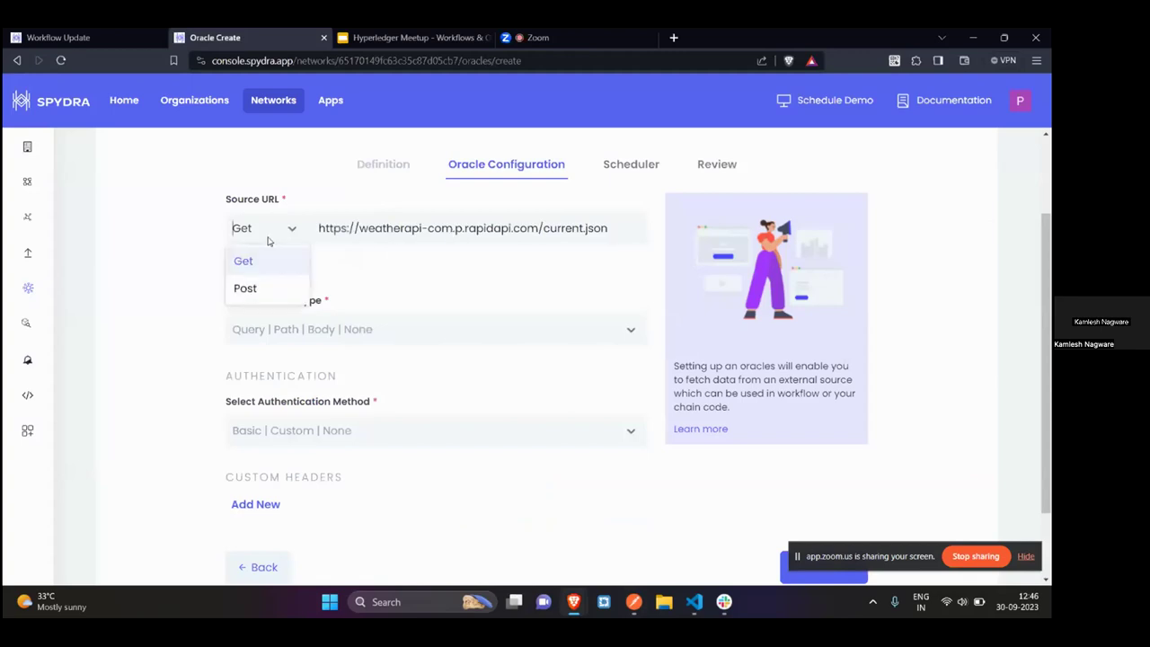
click(231, 230)
click(268, 229)
key(alt+Tab)
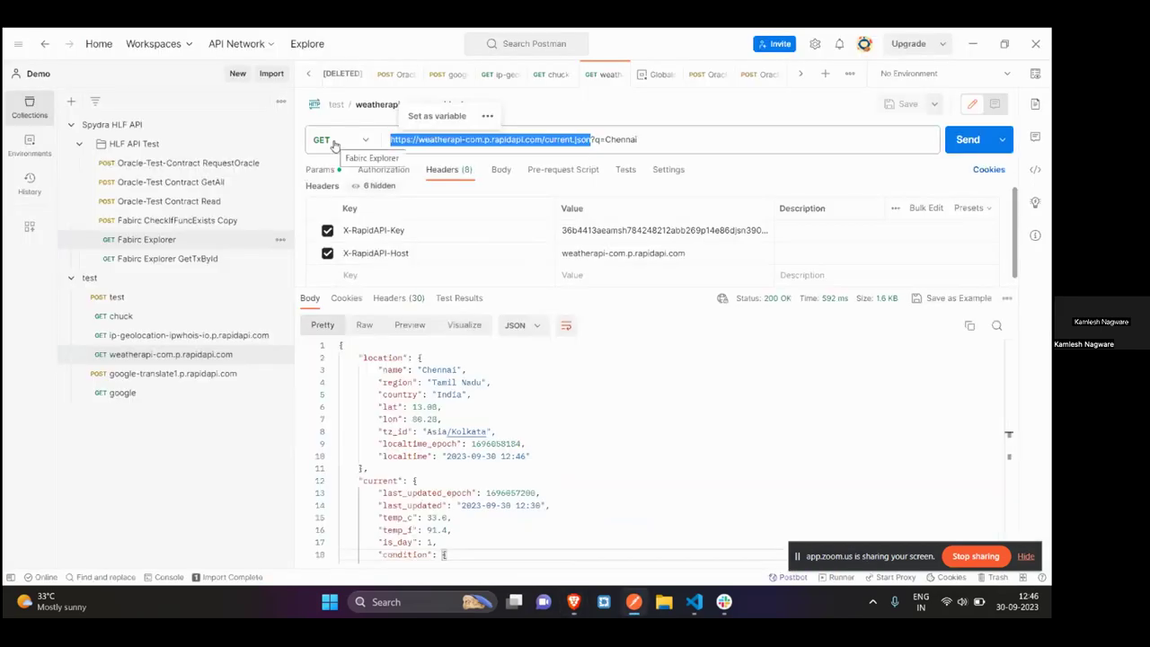
key(alt+Tab)
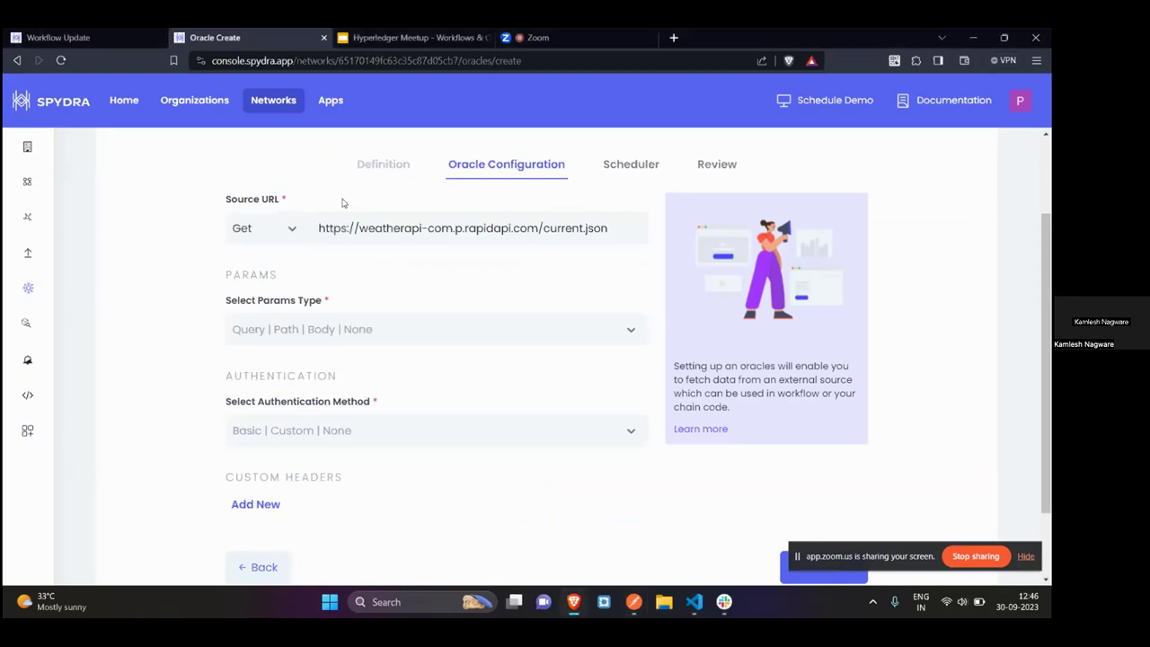
Write the path parameter example url/item/123 in a new Notepad tab, highlight its path part, and return to the oracle form
click(278, 337)
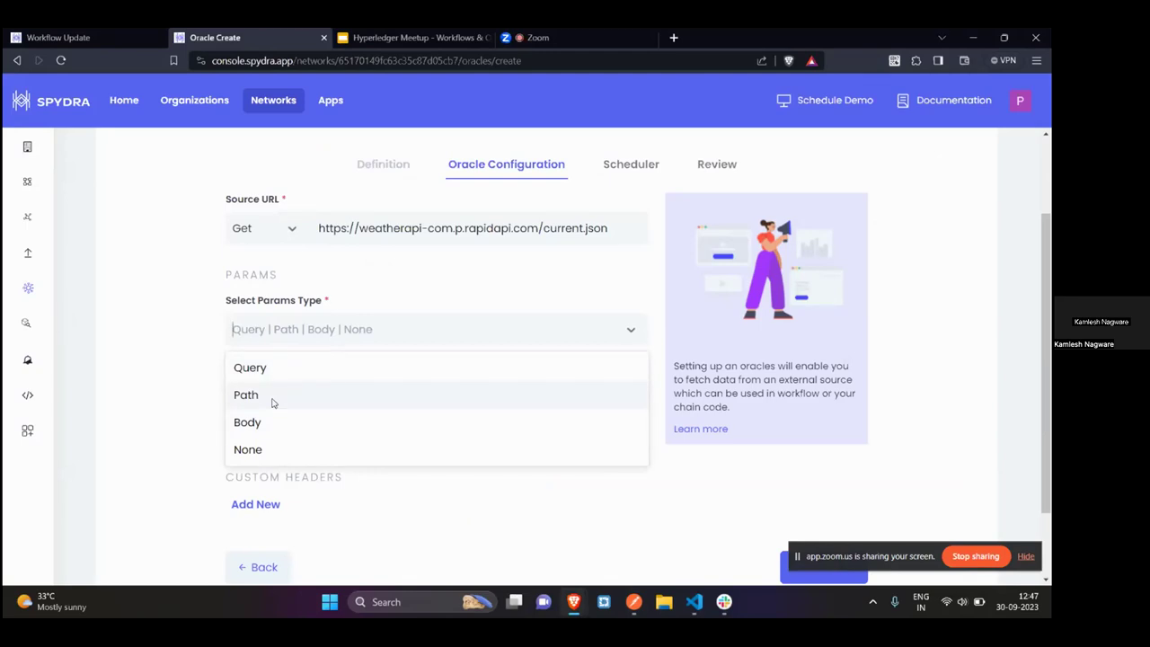
key(super)
text(note)
key(Return)
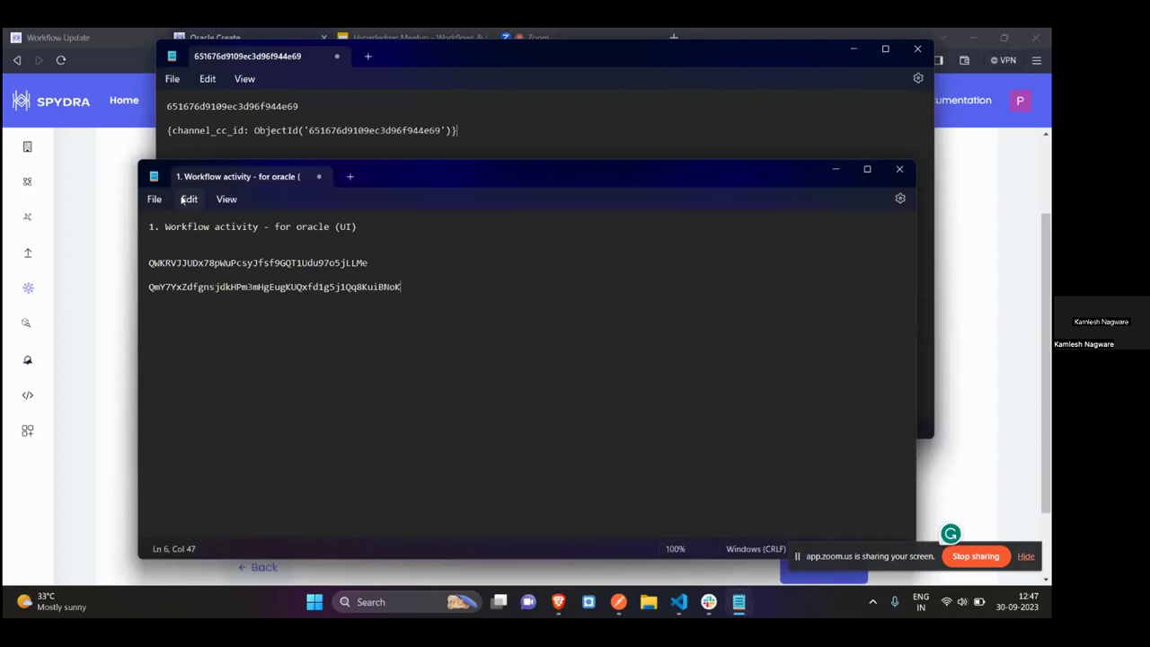
click(154, 199)
click(174, 224)
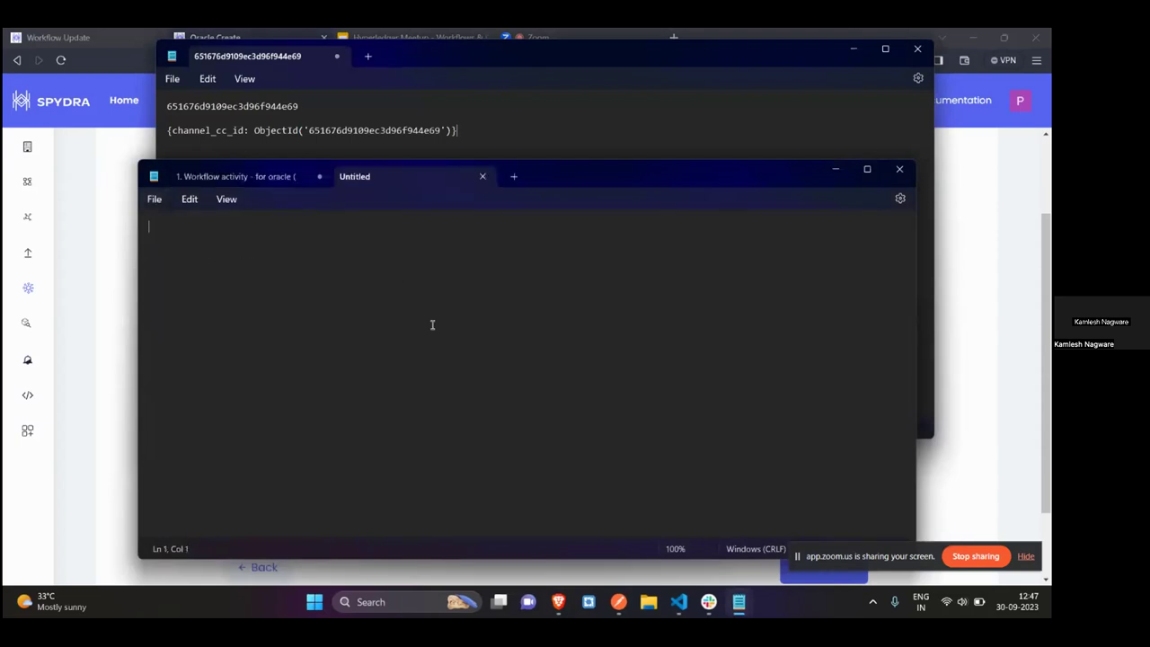
text(url/item/123)
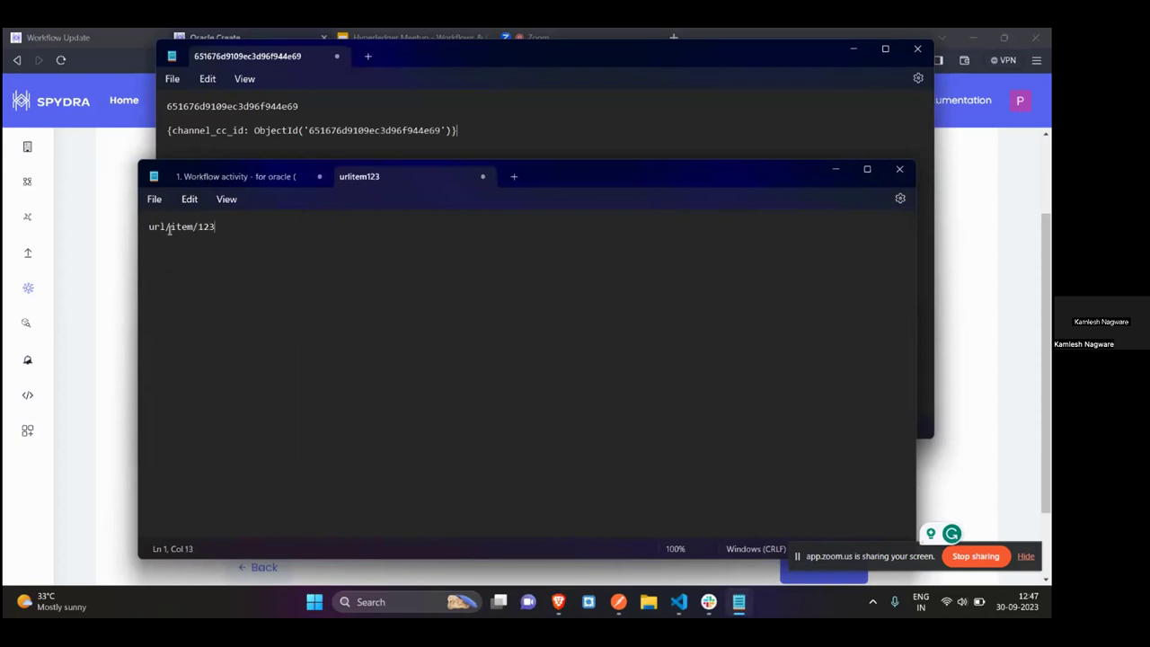
drag(172, 226, 254, 219)
click(82, 344)
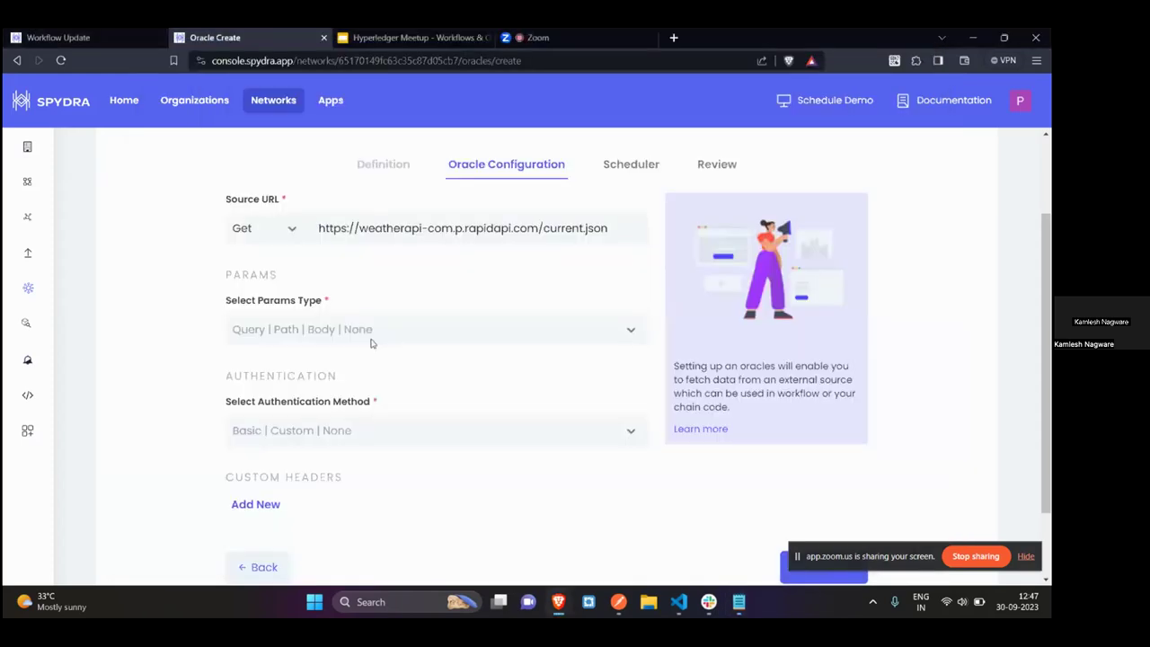
Set the params type to Query and, after trying Basic, set the authentication method to Custom
click(299, 334)
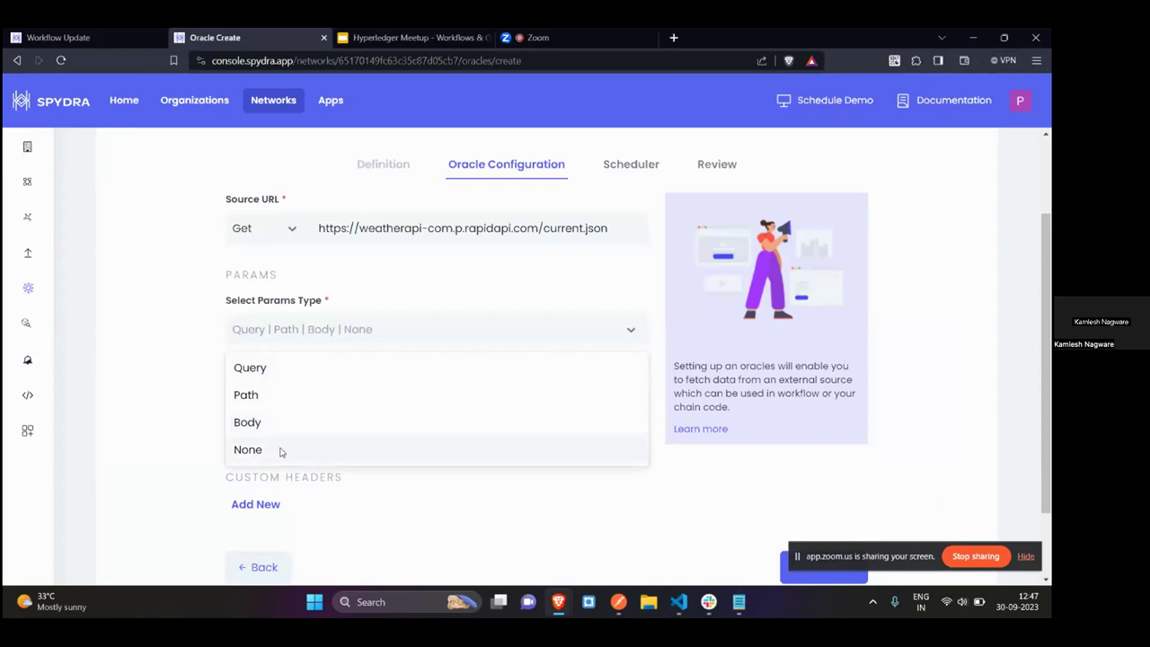
click(276, 377)
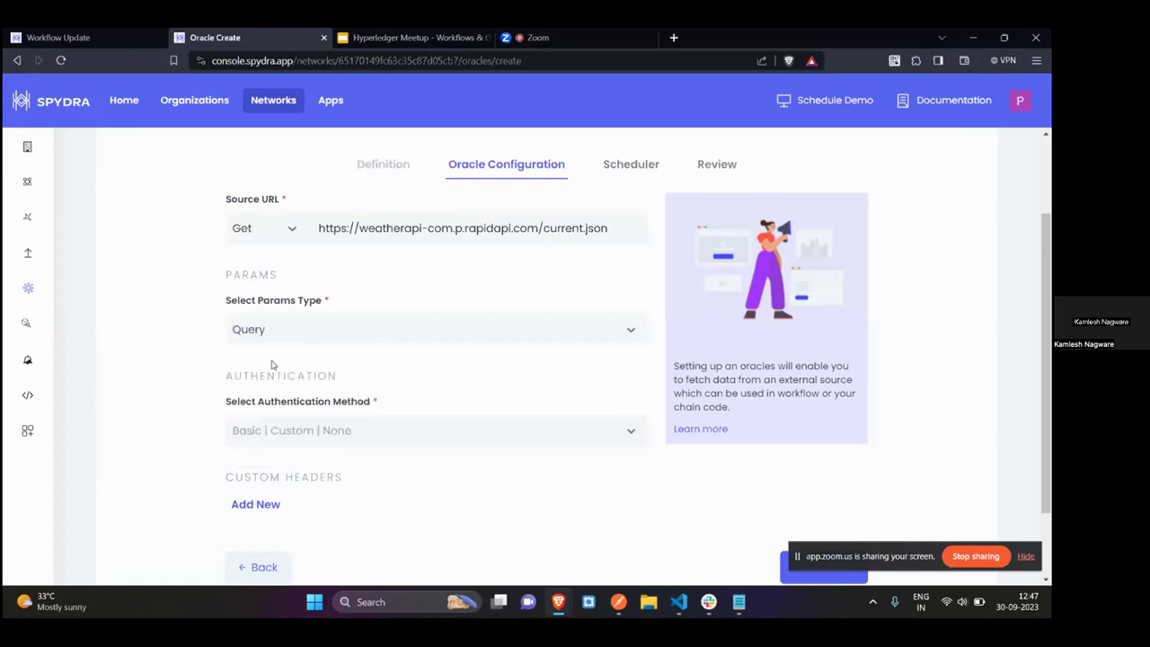
click(337, 428)
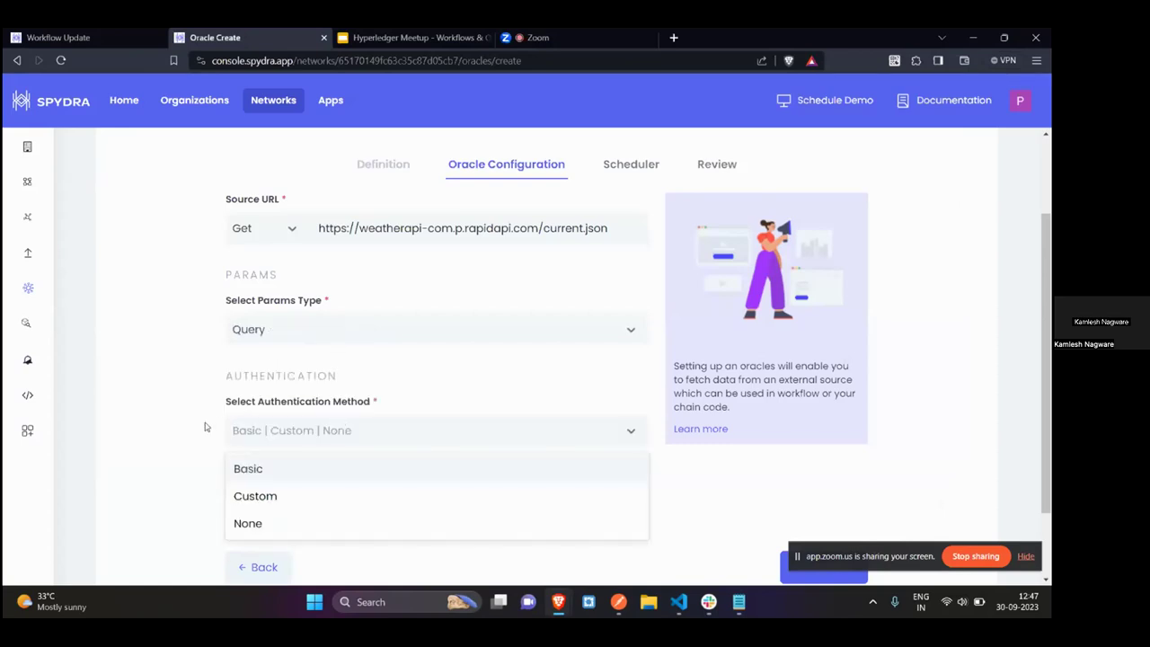
click(256, 469)
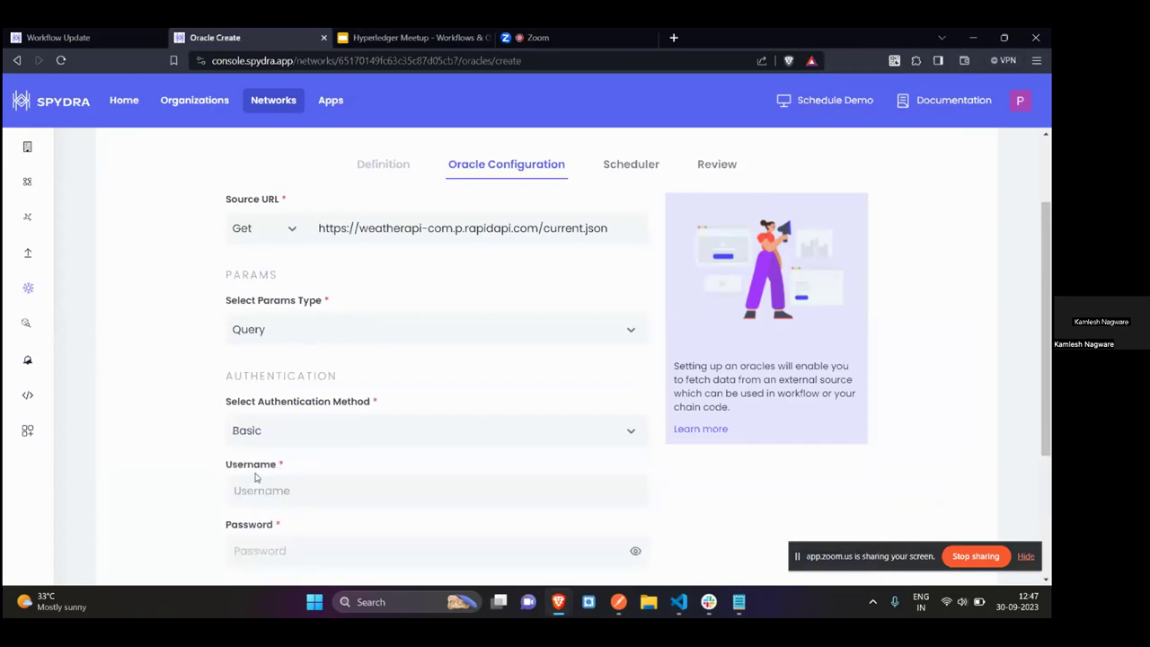
scroll(269, 449, down, 1)
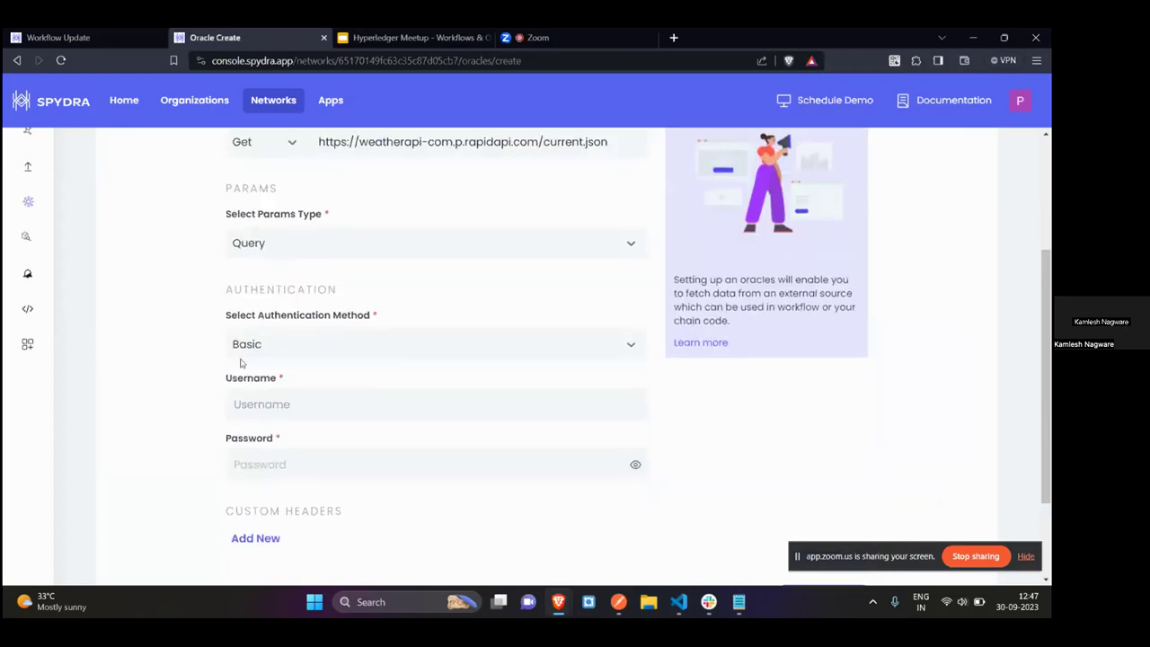
click(283, 404)
click(300, 355)
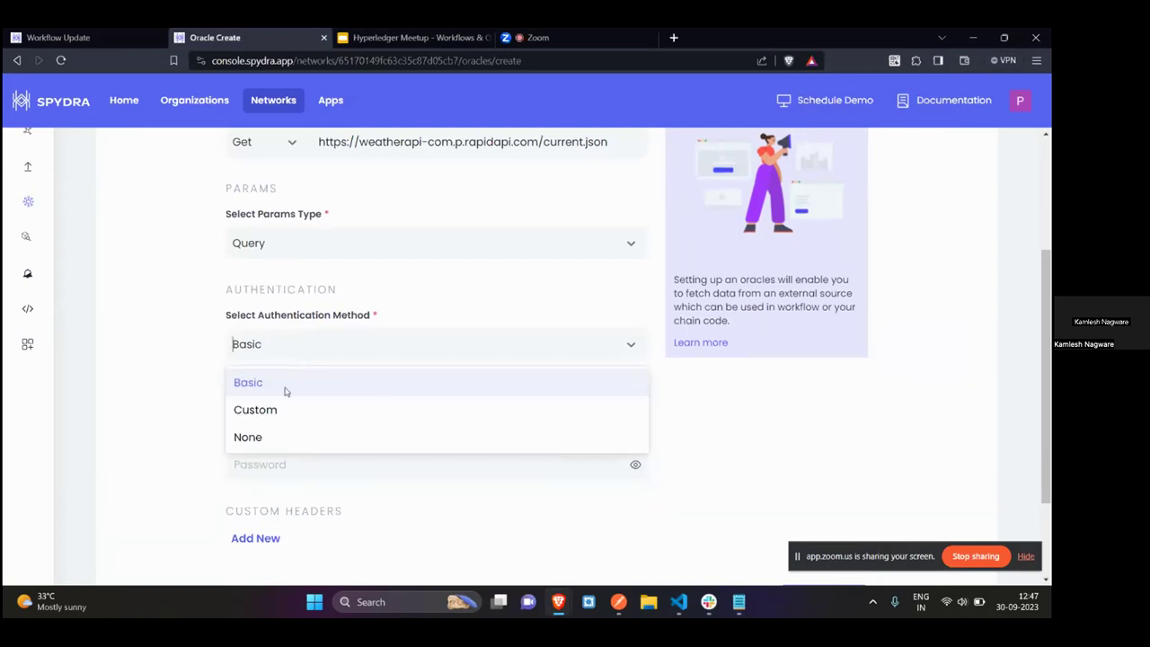
click(257, 410)
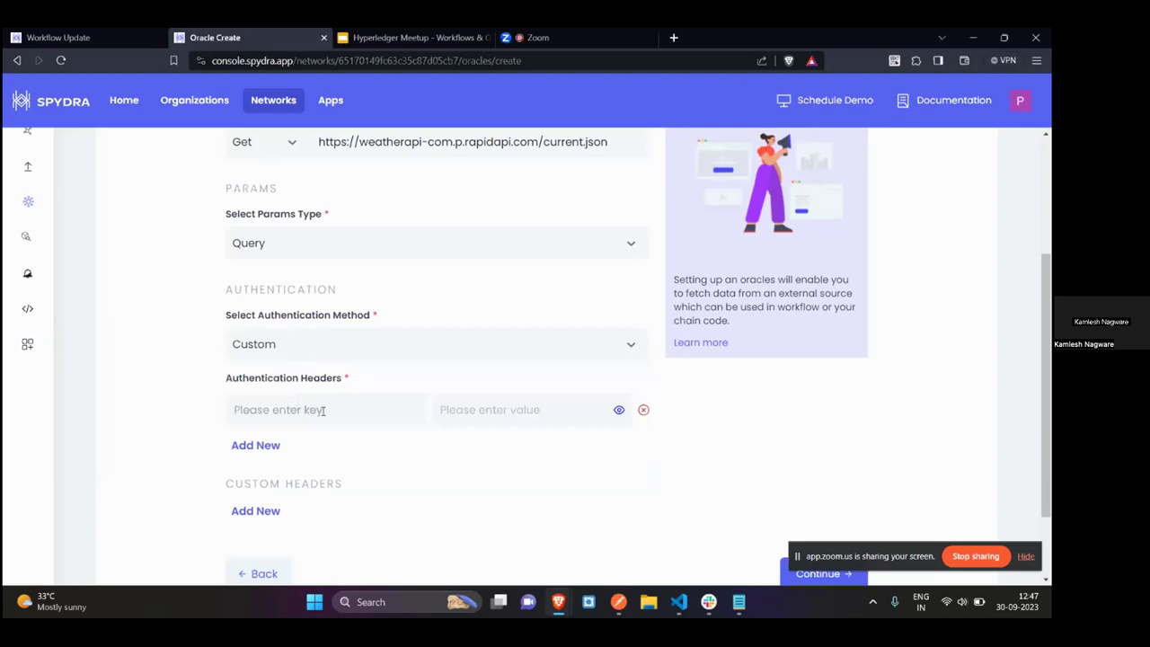
Copy the name X-RapidAPI-Key from Postman's request headers and enter it as the first authentication header's key
drag(226, 379, 331, 404)
click(326, 408)
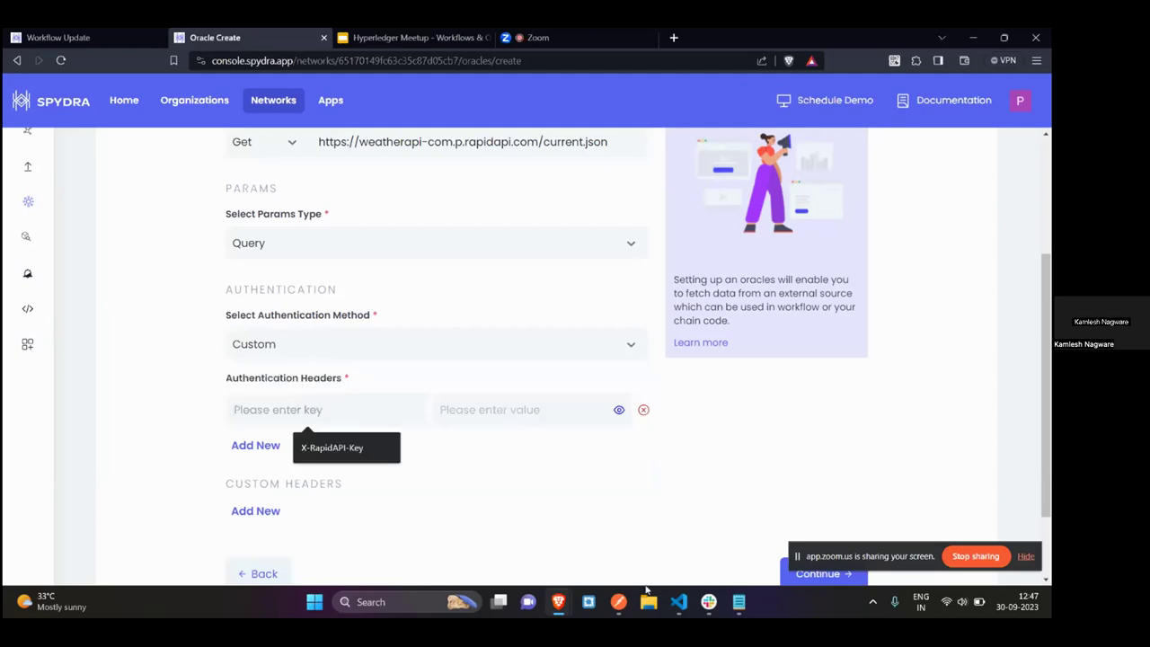
key(alt+Tab)
click(406, 232)
key(ctrl+a)
key(ctrl+c)
key(alt+Tab)
key(ctrl+v)
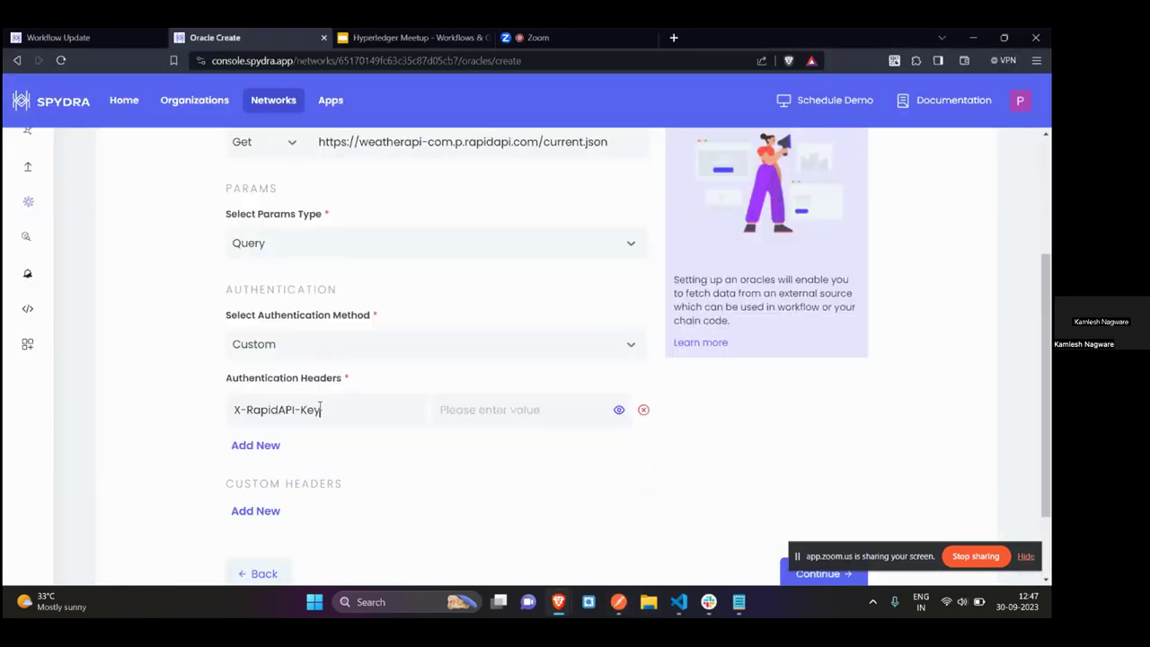
Copy the API key value from Postman into the X-RapidAPI-Key authentication header's value and reveal it
key(alt+Tab)
click(604, 230)
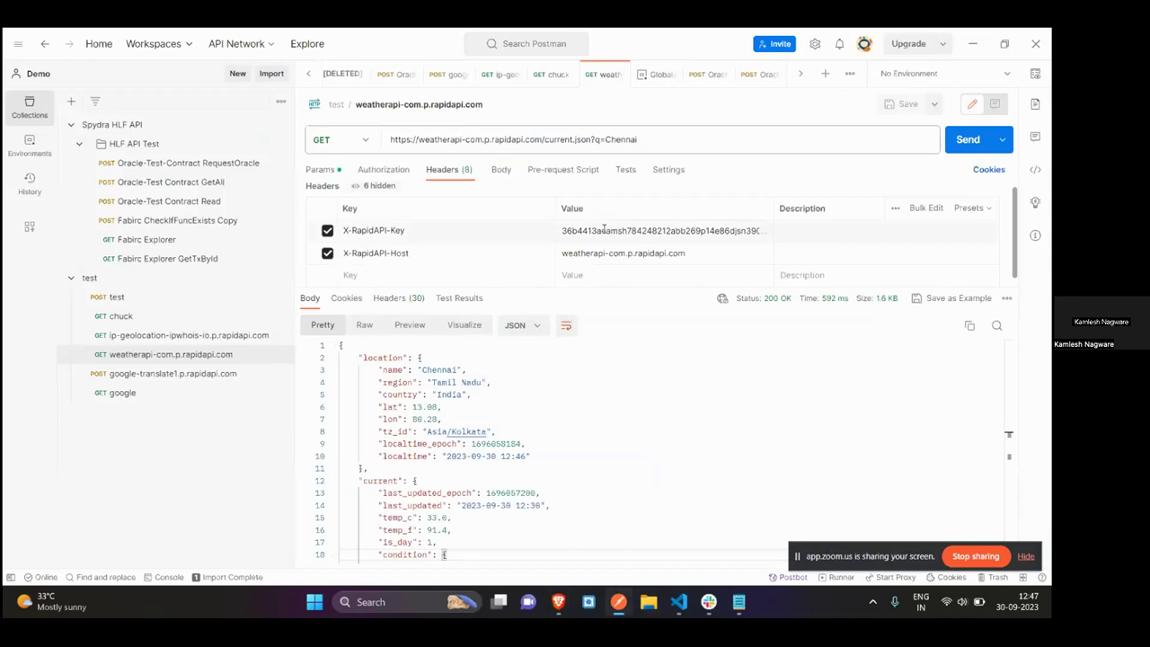
key(ctrl+a)
key(ctrl+c)
key(alt+Tab)
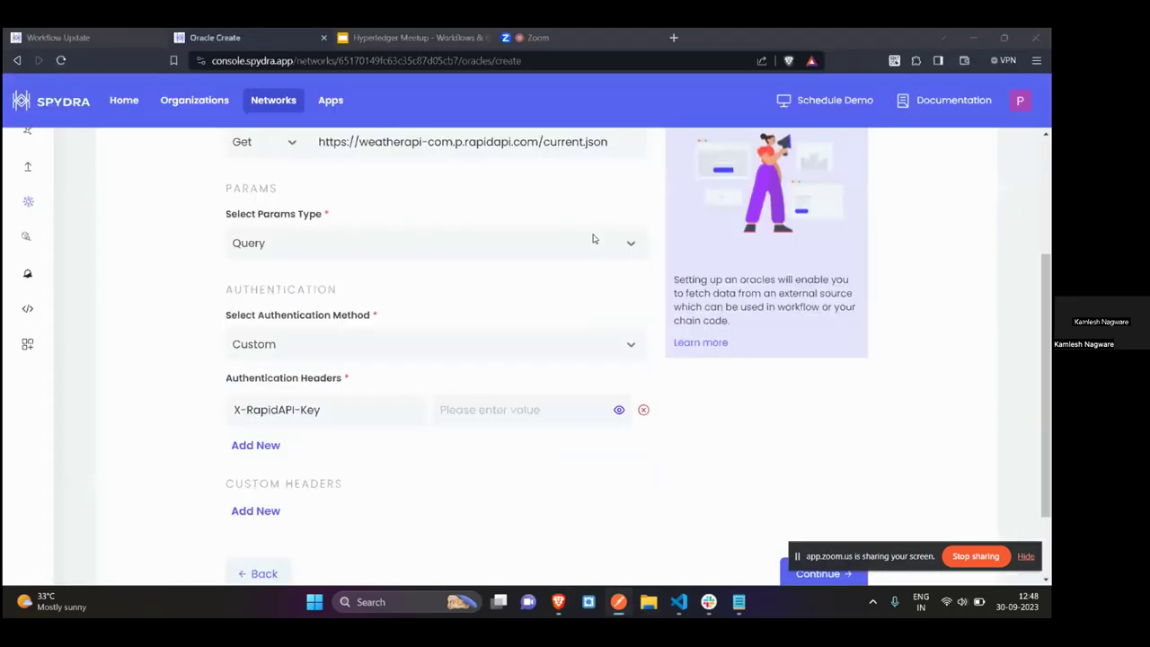
click(524, 411)
key(ctrl+v)
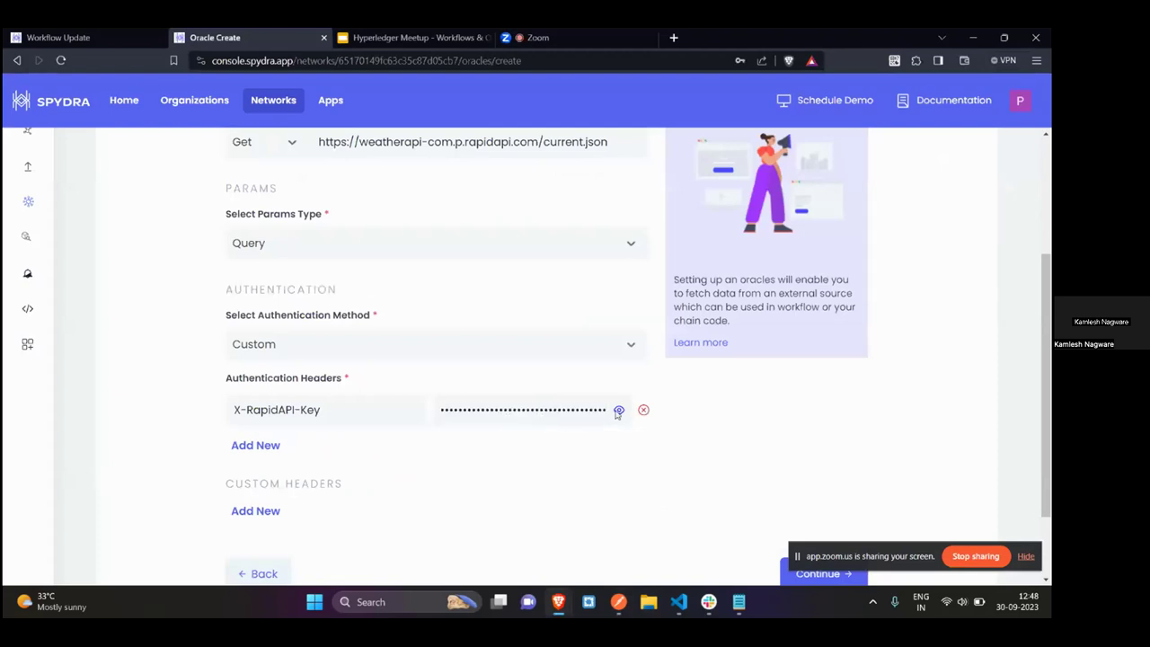
click(618, 410)
Add a second authentication header and enter X-RapidAPI-Host from Postman as its key
click(267, 445)
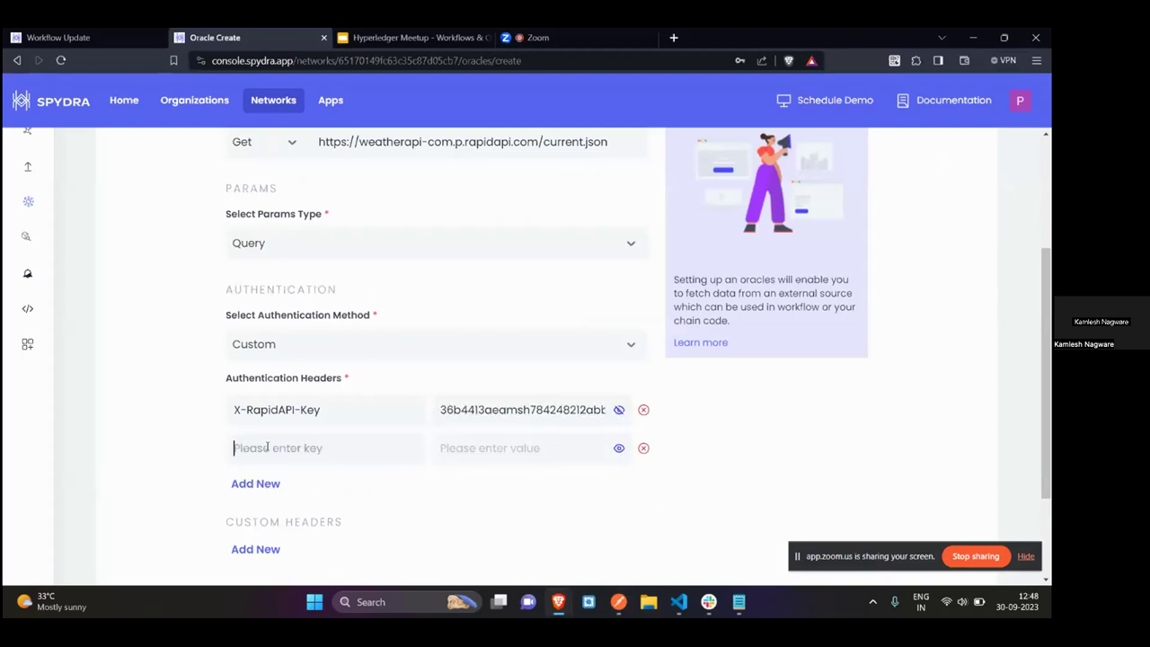
key(alt+Tab)
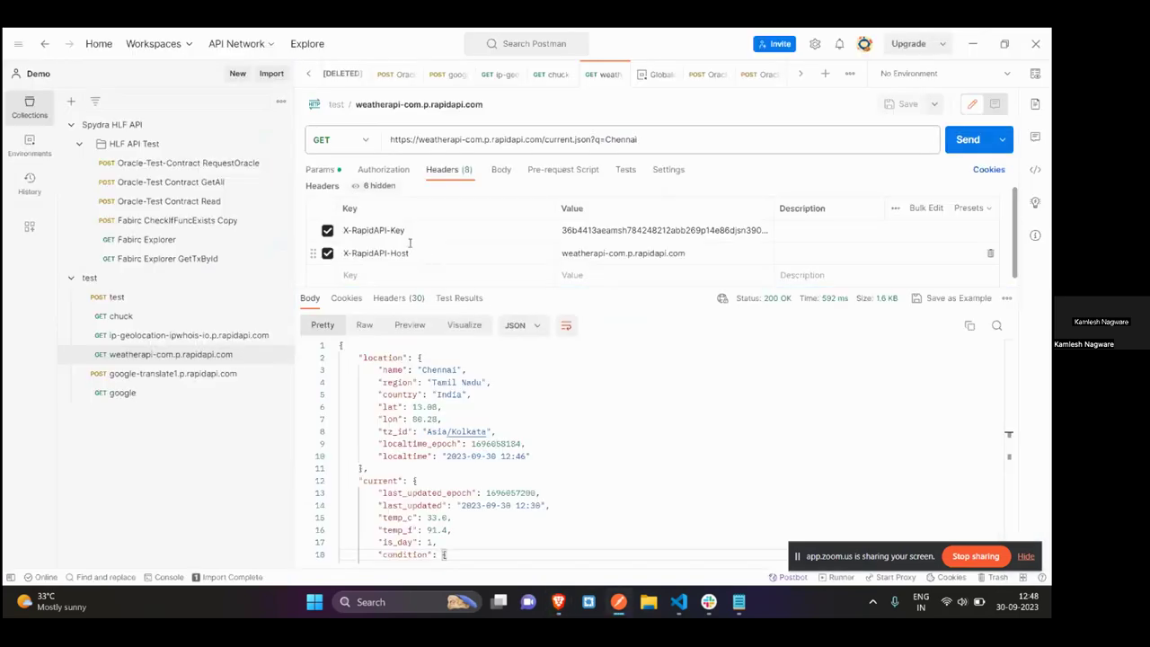
triple_click(418, 252)
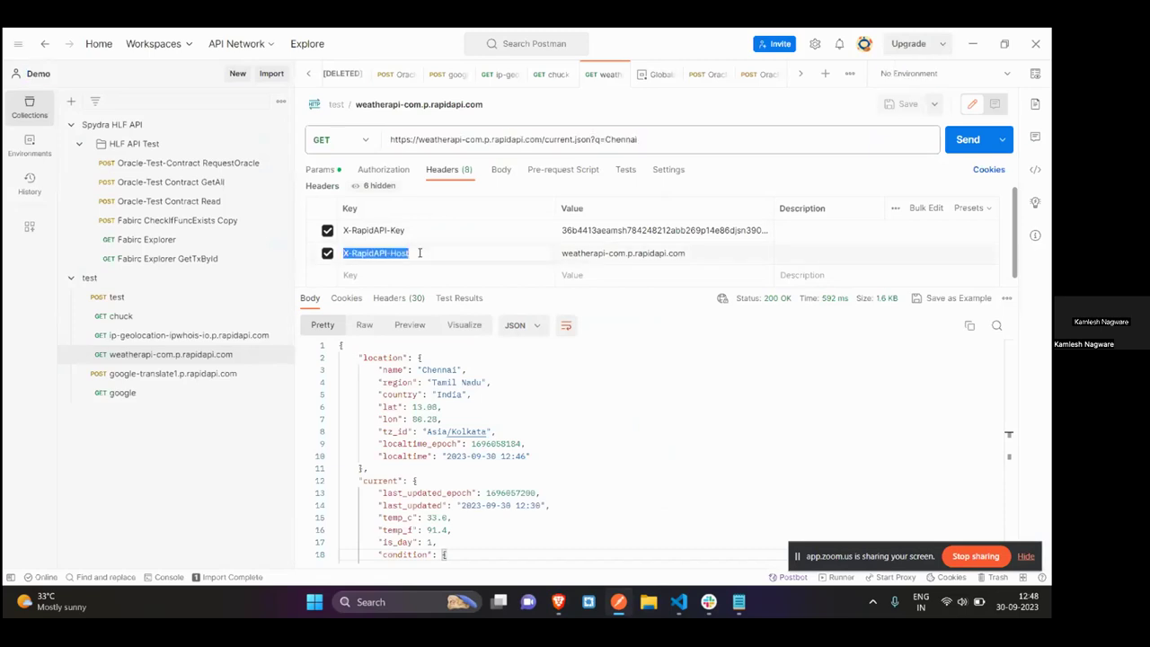
key(alt+Tab)
key(ctrl+v)
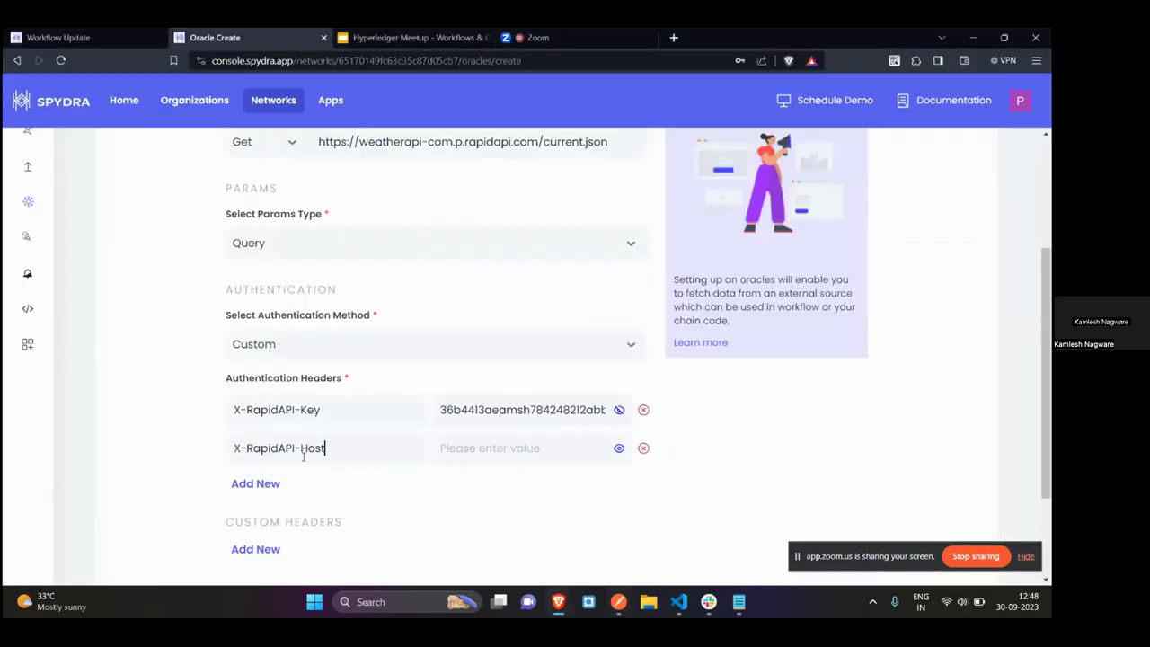
Set the X-RapidAPI-Host header's value to weatherapi-com.p.rapidapi.com, copied from Postman, and reveal it
click(494, 452)
key(alt+Tab)
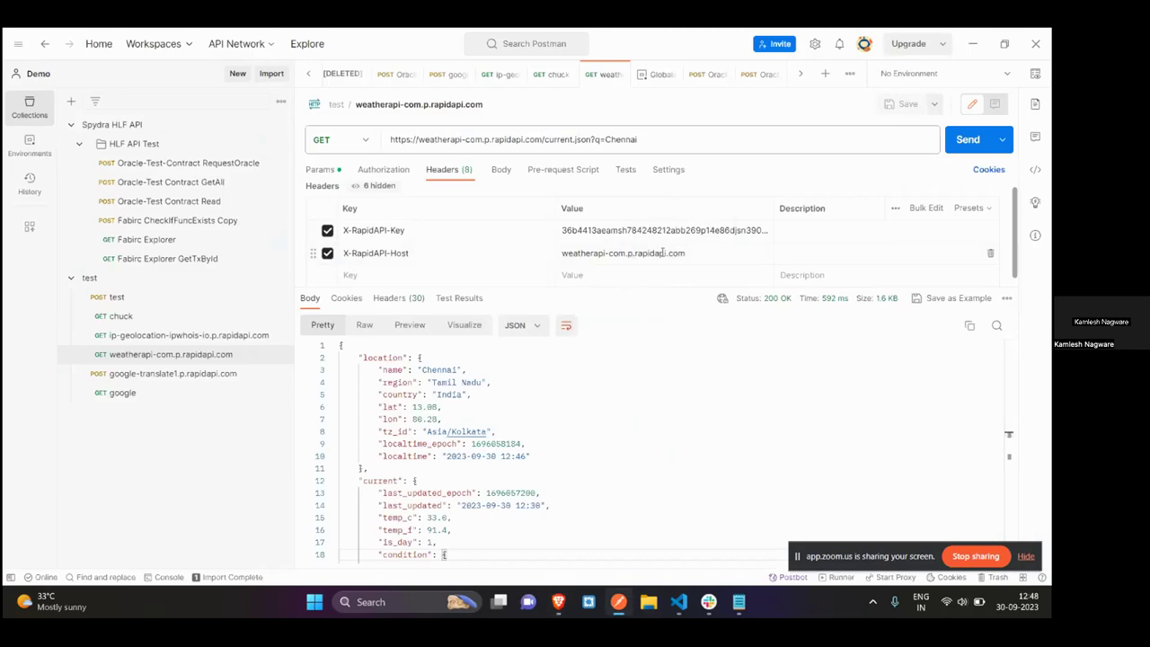
triple_click(572, 253)
key(ctrl+c)
key(alt+Tab)
key(ctrl+v)
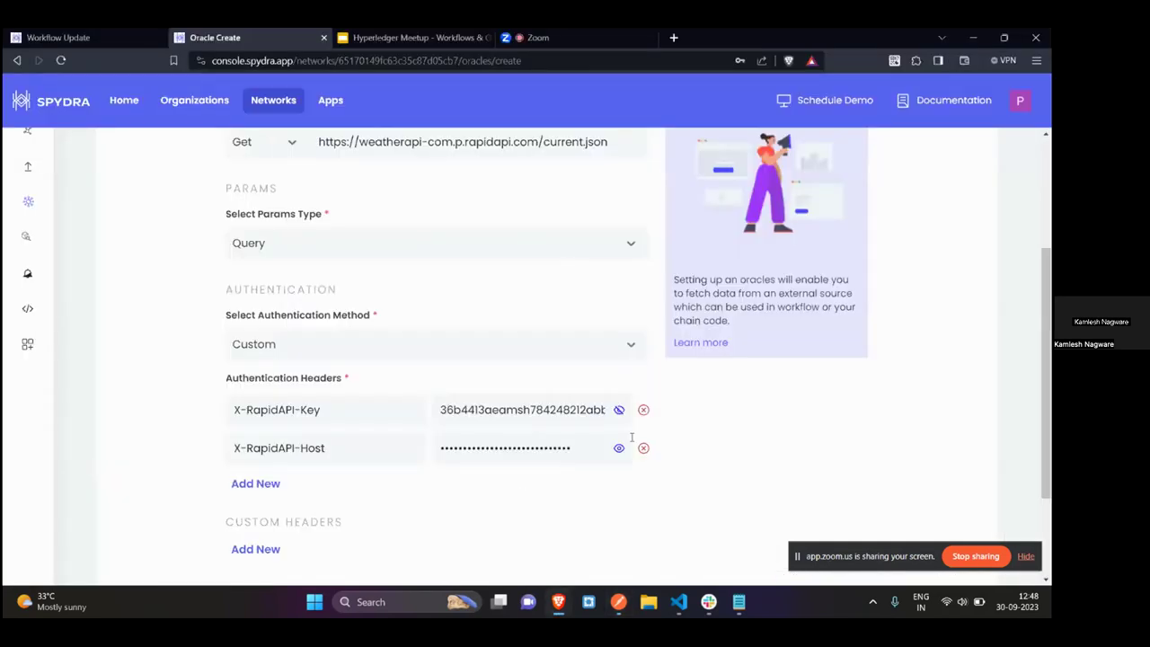
click(619, 448)
Add an empty custom header row below the authentication headers
scroll(513, 518, down, 1)
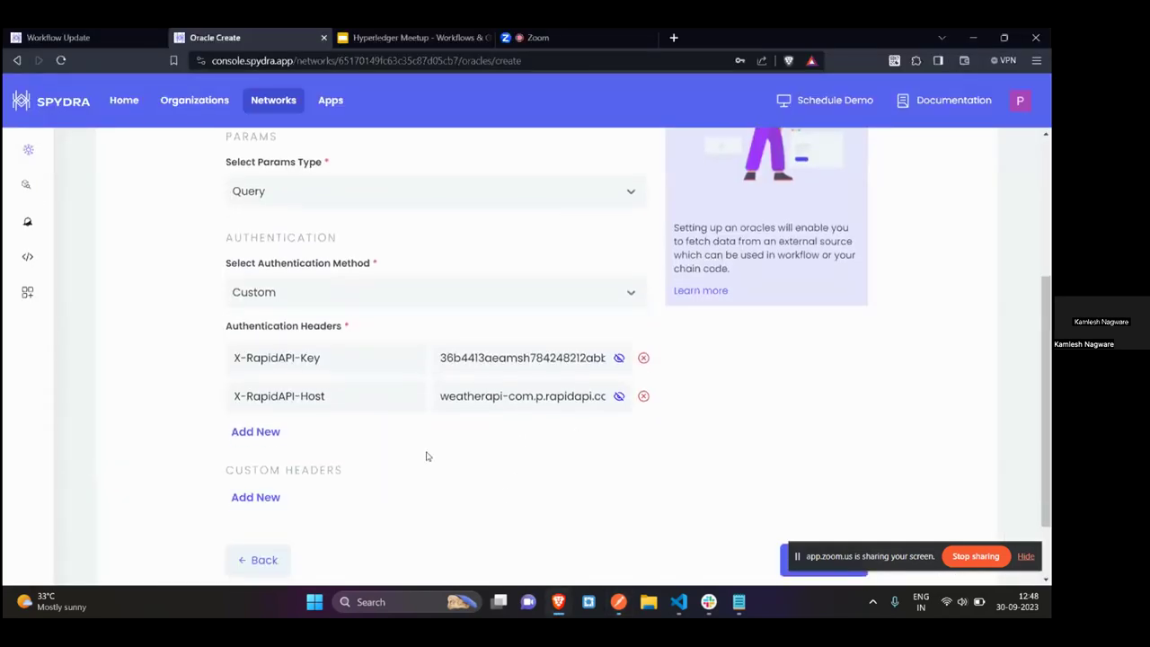
scroll(422, 457, down, 1)
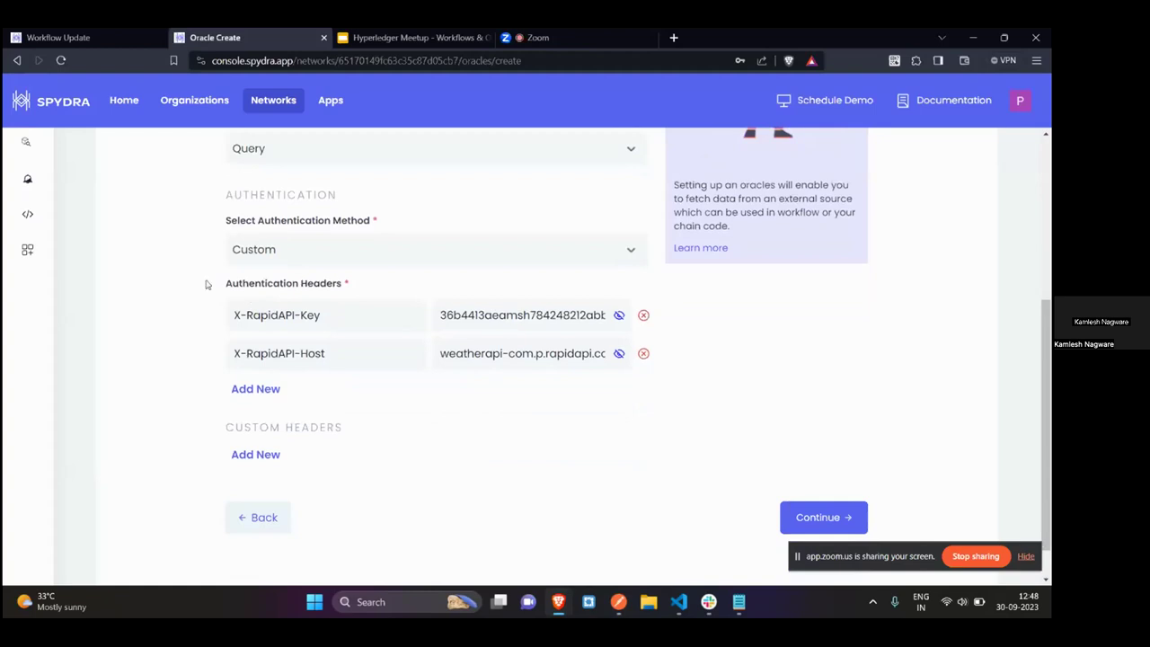
click(266, 456)
scroll(300, 441, down, 2)
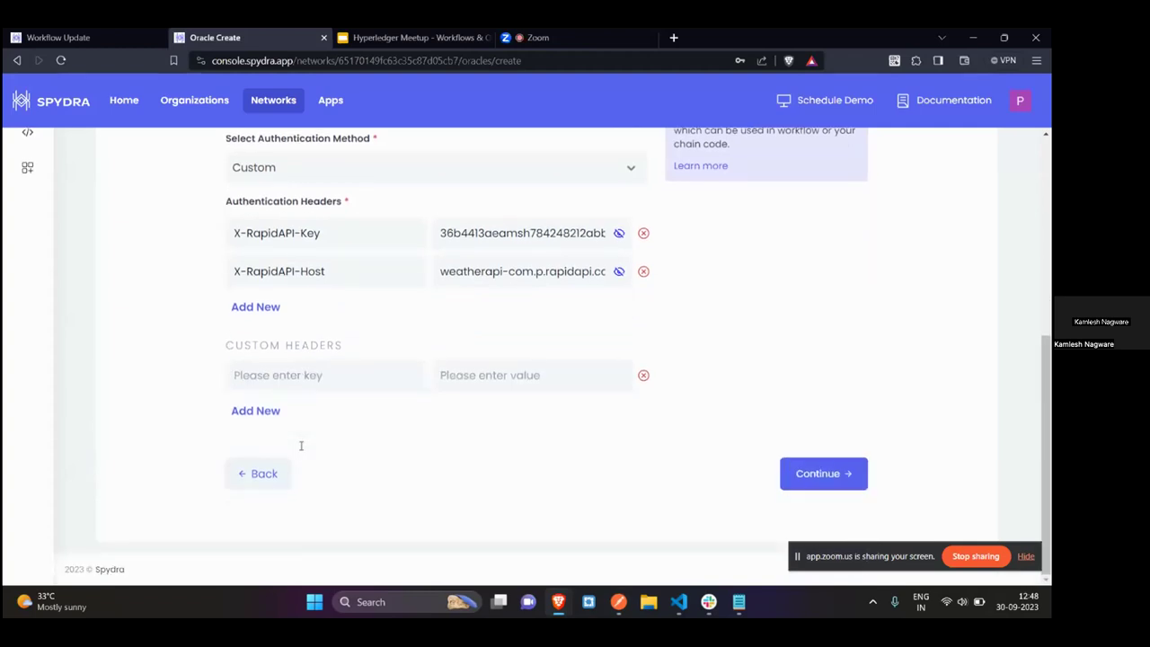
Fill the empty custom header row with the key Accept, copied from Postman's hidden headers, and the value */*
key(alt+Tab)
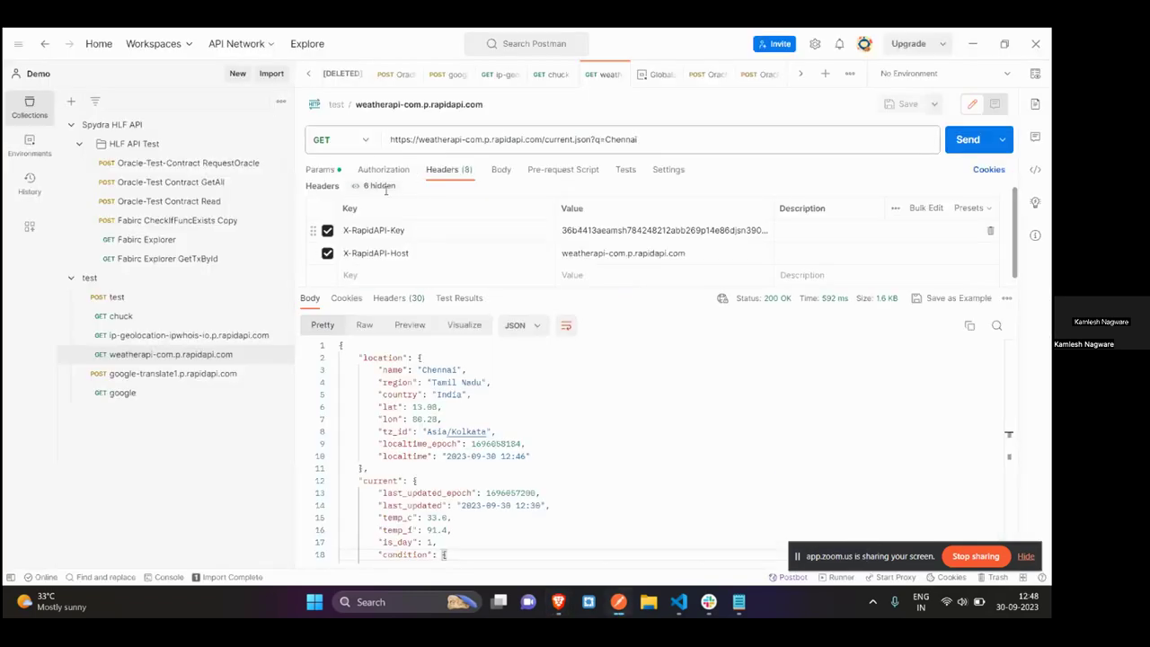
click(381, 185)
scroll(392, 214, up, 3)
scroll(392, 215, down, 2)
double_click(358, 237)
key(ctrl+c)
key(alt+Tab)
click(367, 365)
key(ctrl+v)
click(496, 374)
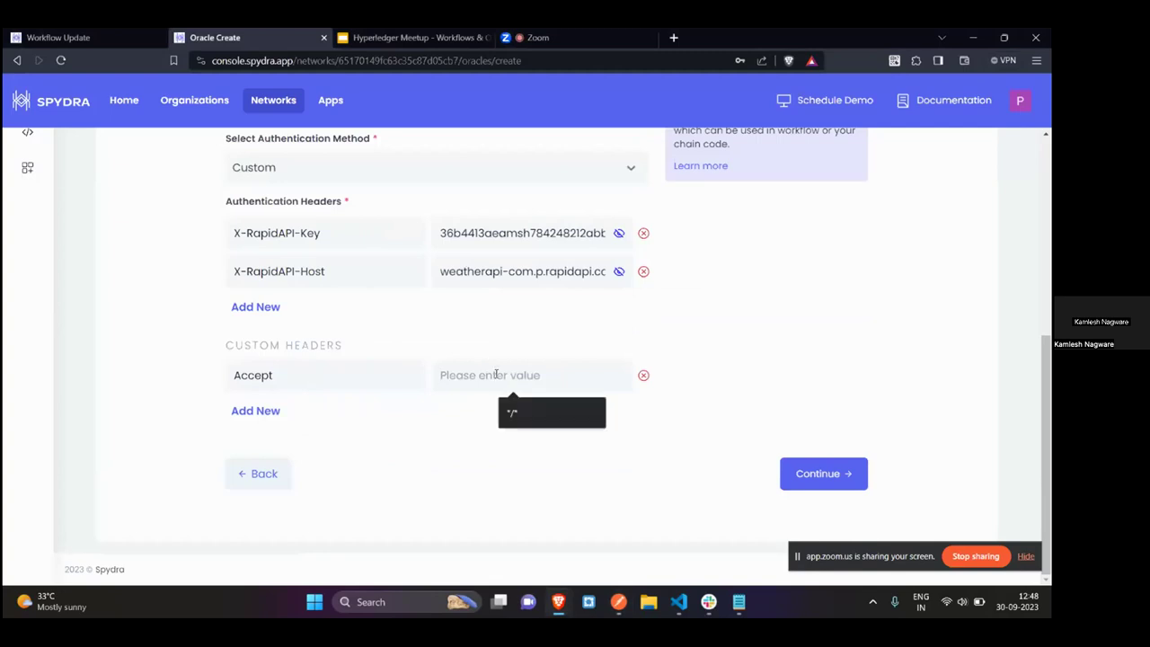
text(*/)
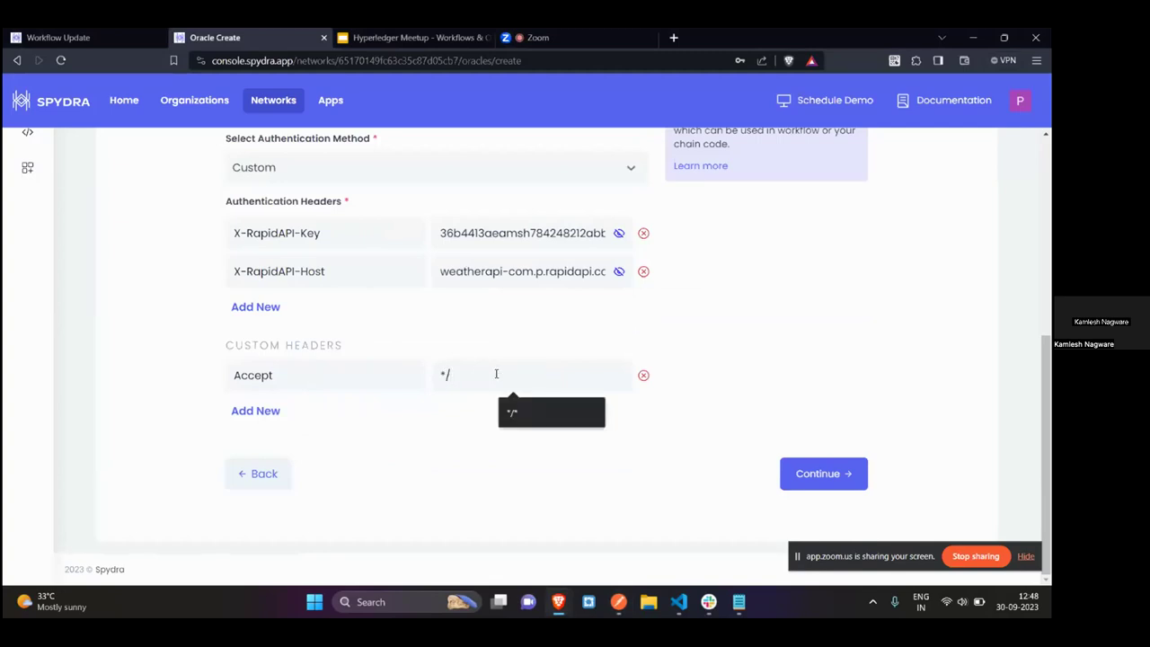
text(*)
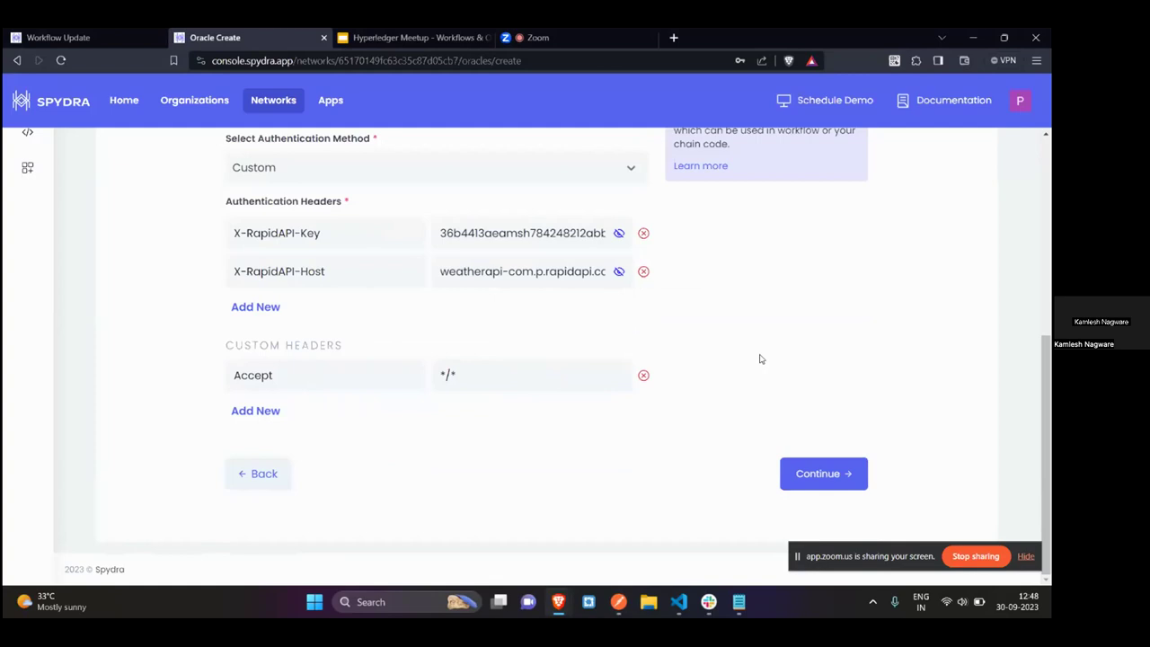
Review the oracle's params type, authentication headers and custom header in the configuration form
scroll(416, 431, up, 2)
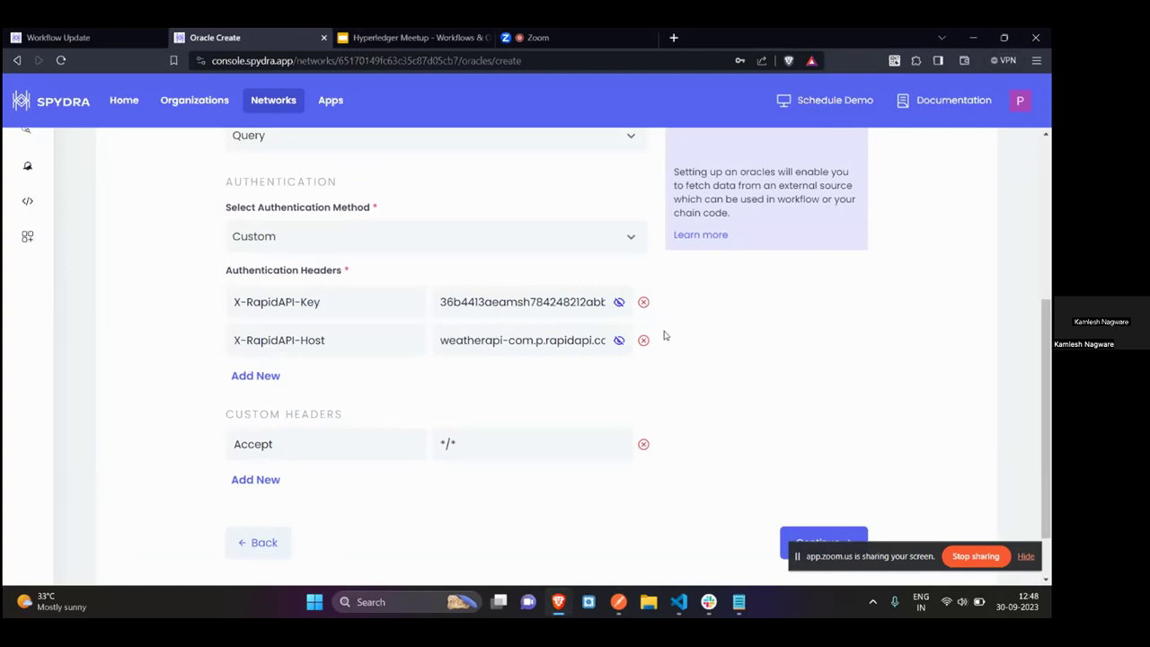
scroll(192, 267, up, 2)
scroll(193, 266, down, 1)
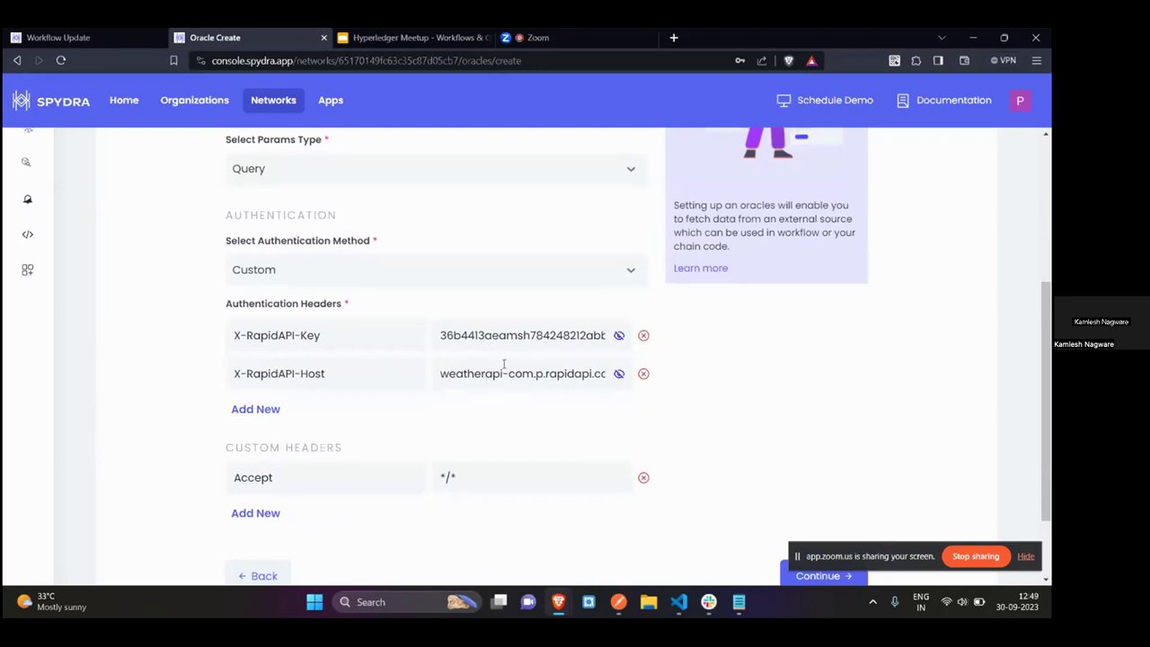
scroll(728, 374, down, 1)
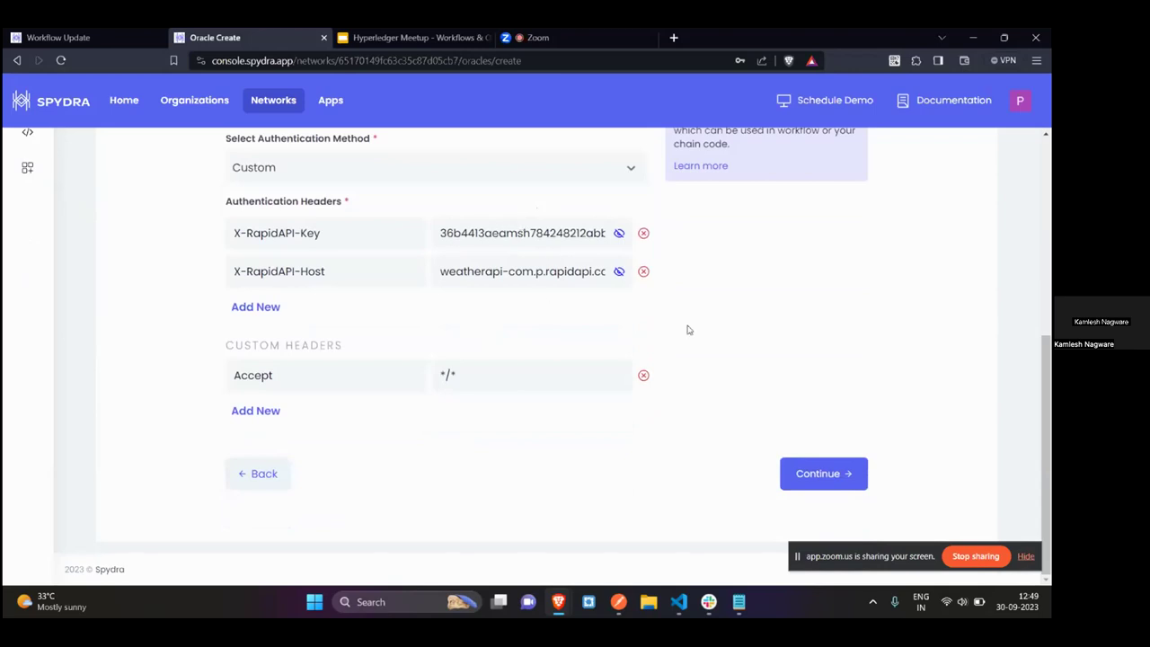
scroll(690, 329, up, 1)
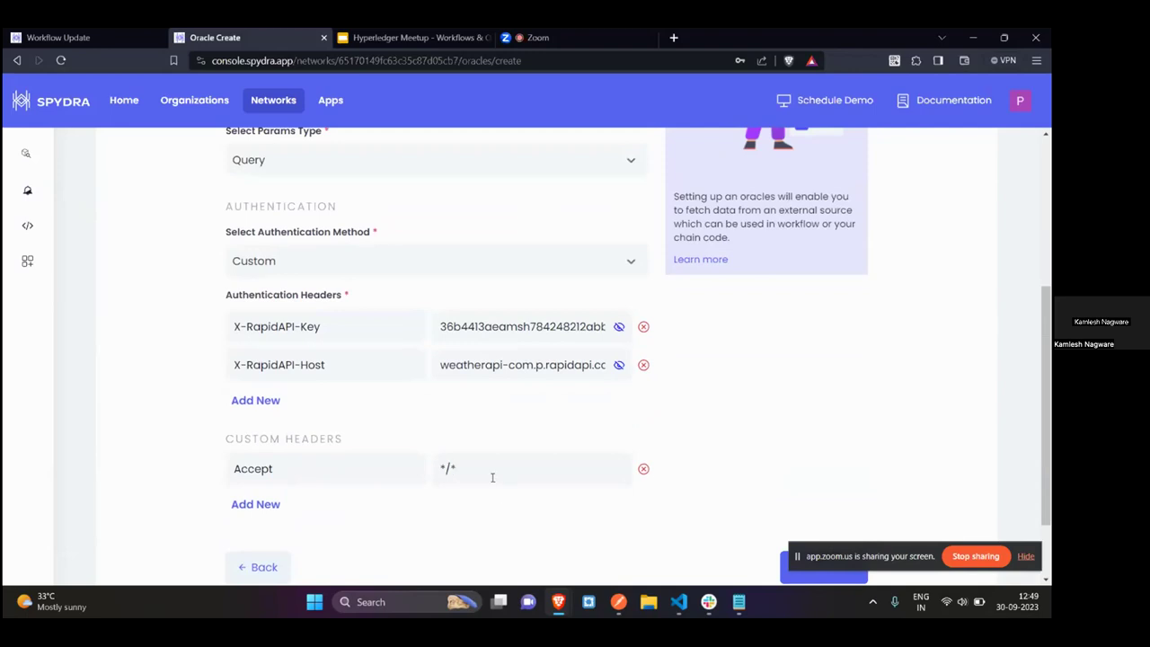
scroll(751, 427, up, 1)
scroll(749, 426, down, 3)
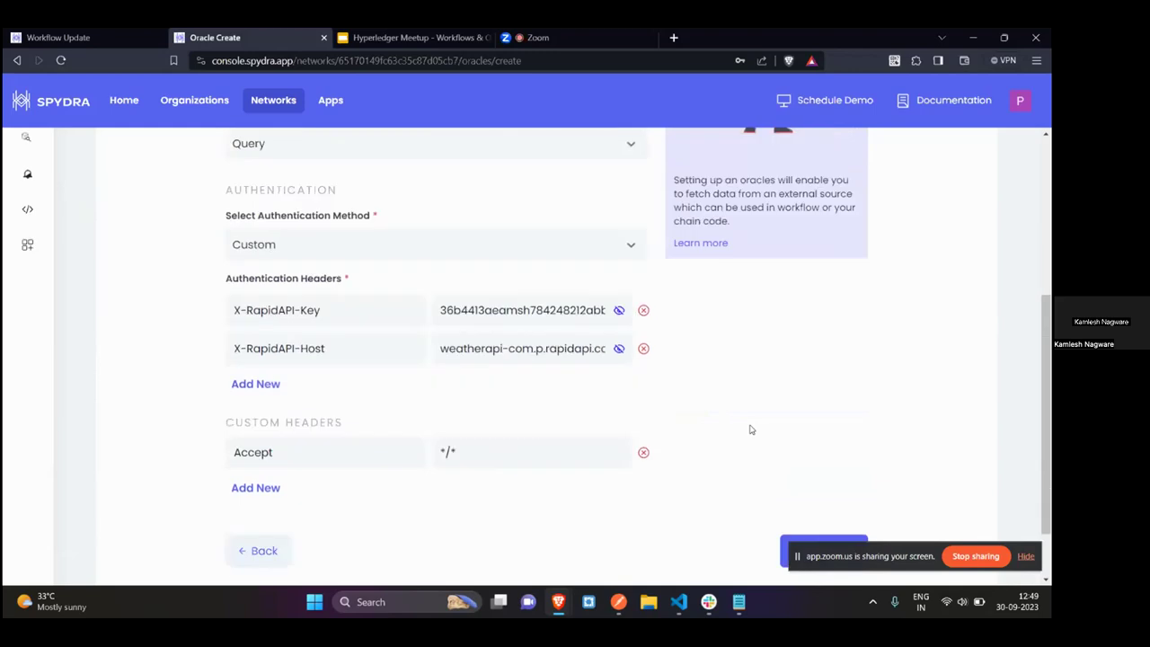
scroll(747, 360, up, 1)
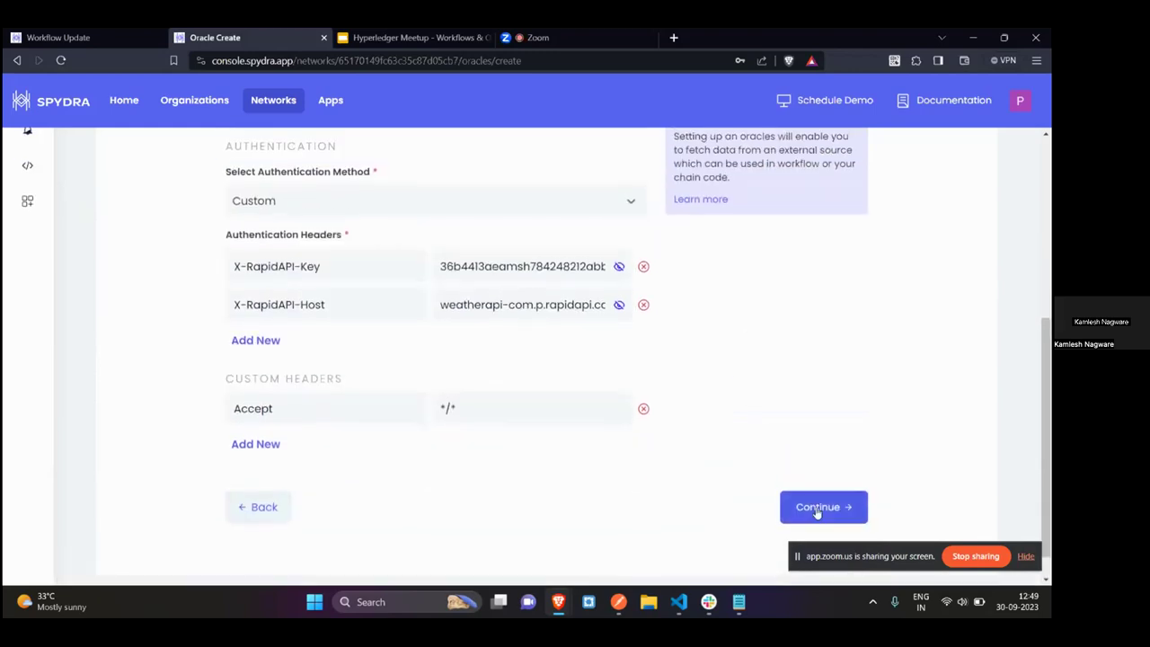
Proceed from the oracle configuration through the Scheduler stage to Review without adding a scheduler
click(821, 504)
scroll(531, 380, down, 2)
scroll(403, 333, up, 2)
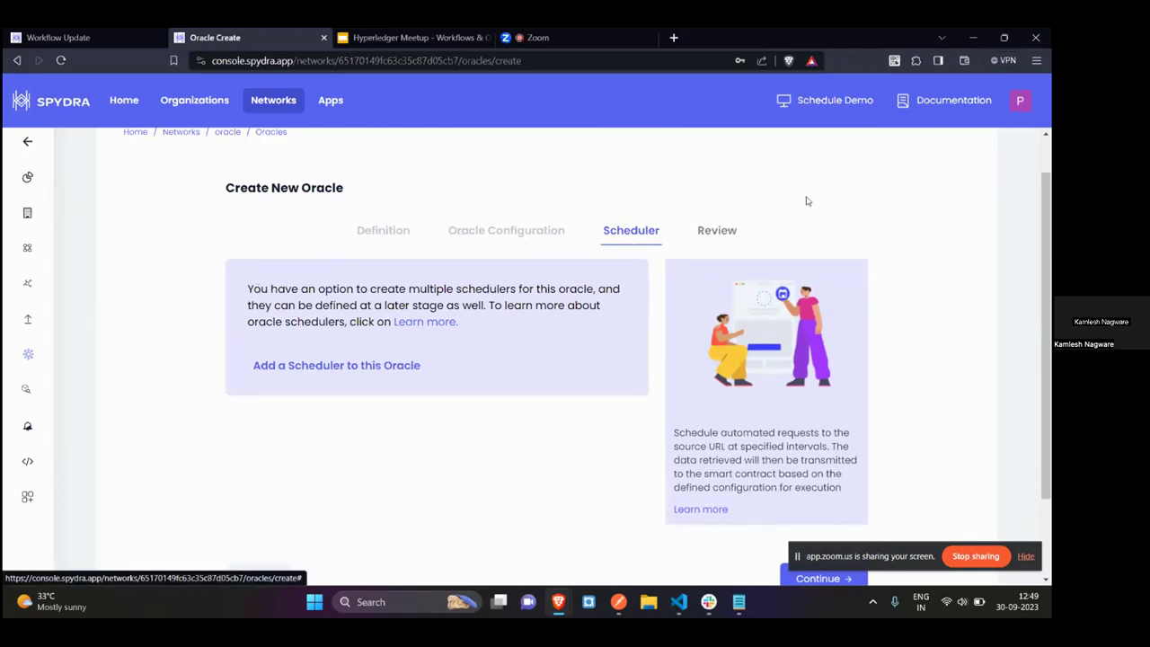
scroll(718, 270, down, 2)
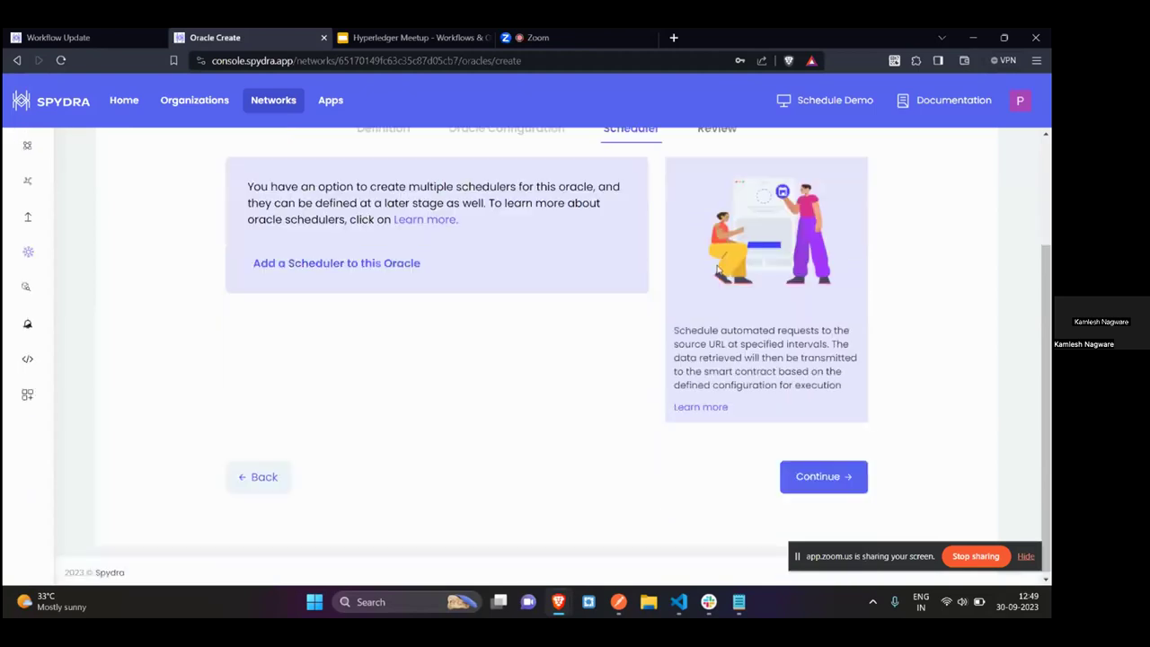
click(799, 478)
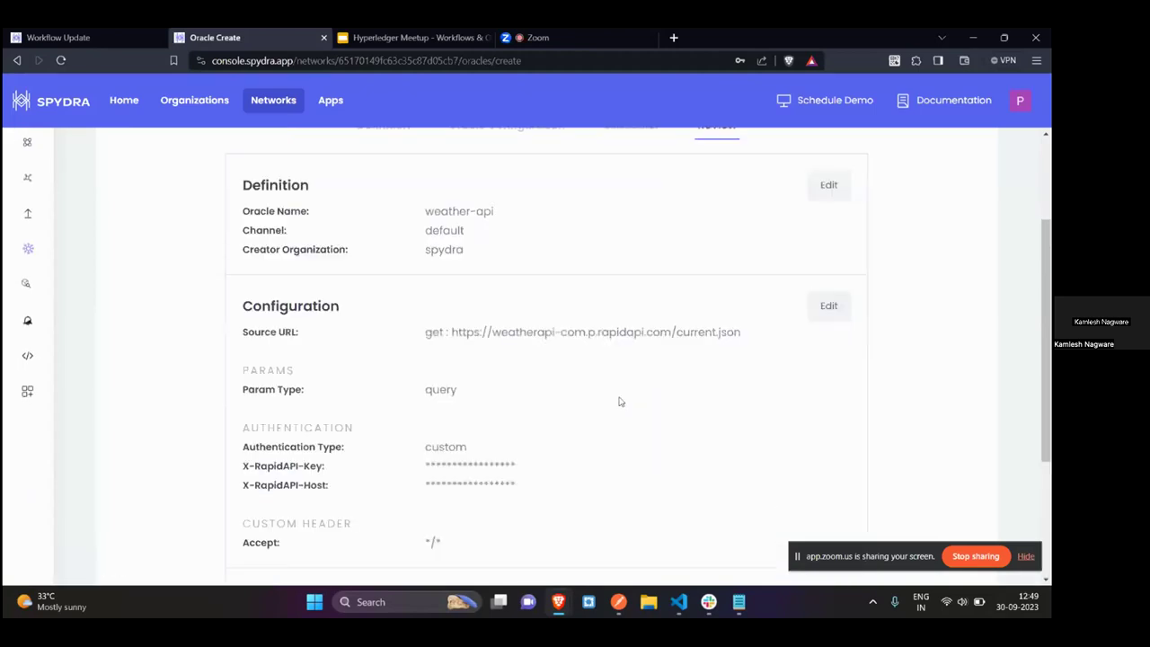
Check the weather-api oracle's definition, configuration and scheduler summary, and submit it for creation
scroll(403, 309, down, 3)
scroll(477, 185, up, 1)
scroll(529, 241, down, 1)
scroll(530, 242, down, 2)
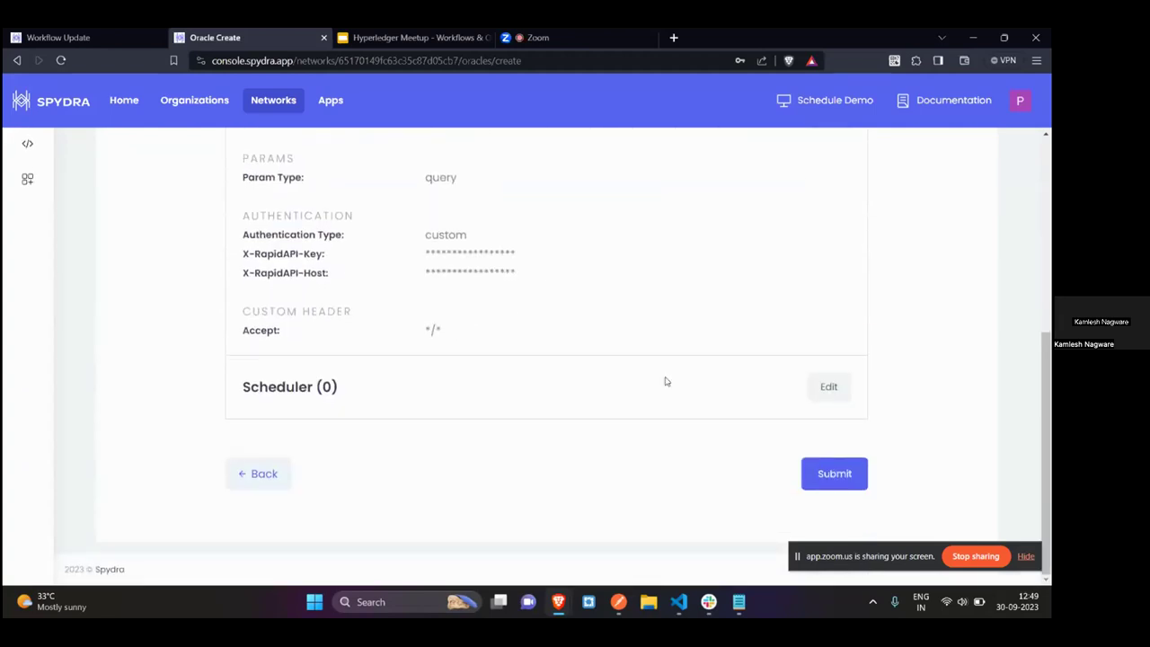
click(831, 482)
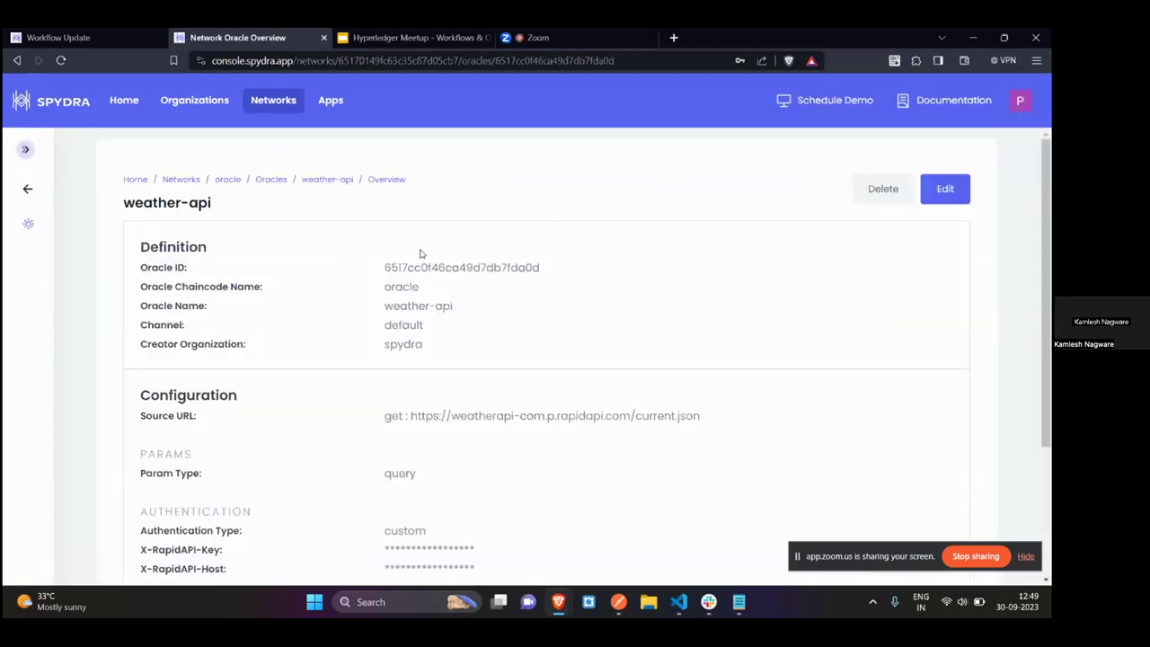
Return to the network's oracles list and examine the weather-api entry
click(27, 190)
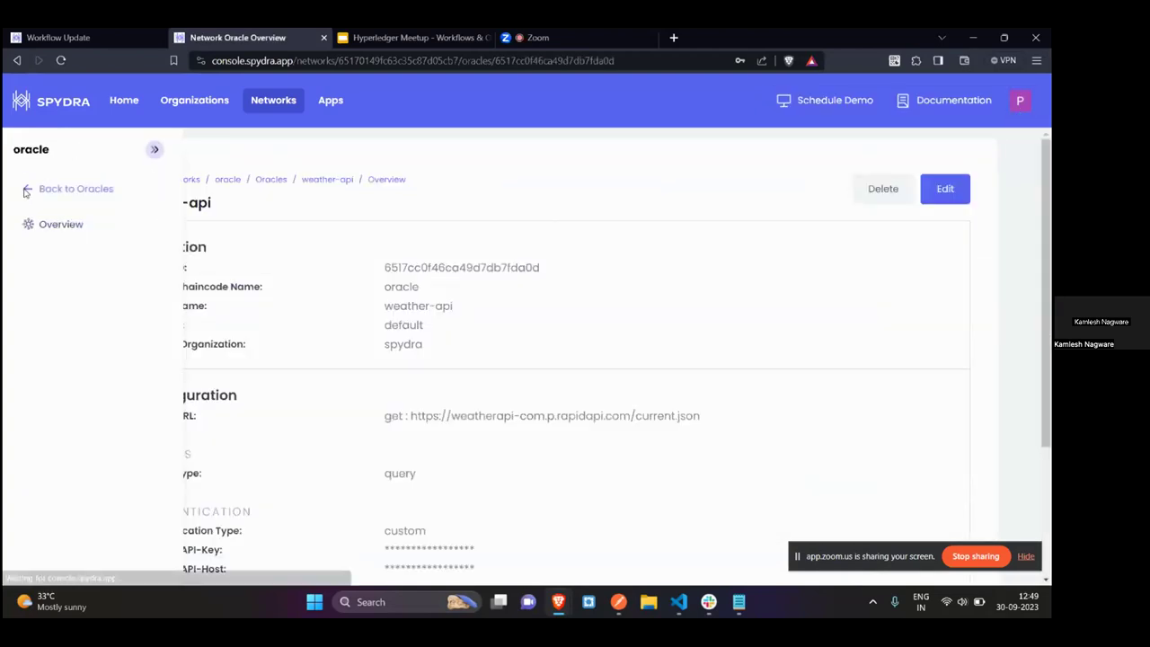
drag(170, 308, 435, 347)
click(448, 347)
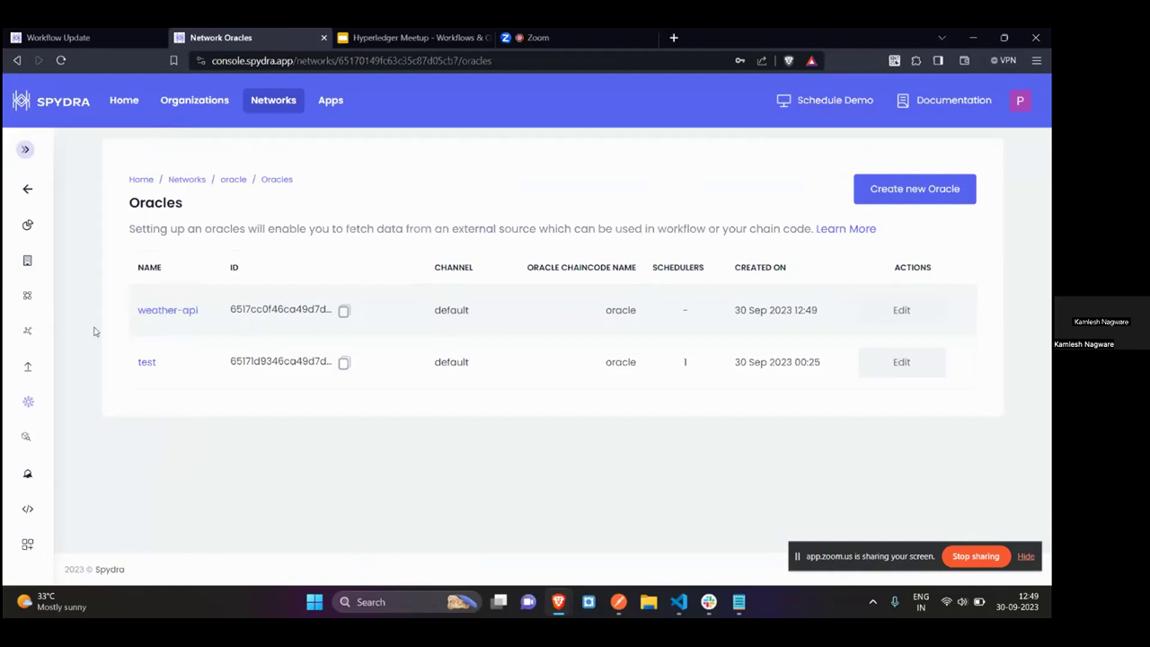
Examine the oracle chaincode app among the network's deployed apps and compare it with the oracles list
mouse_move(97, 329)
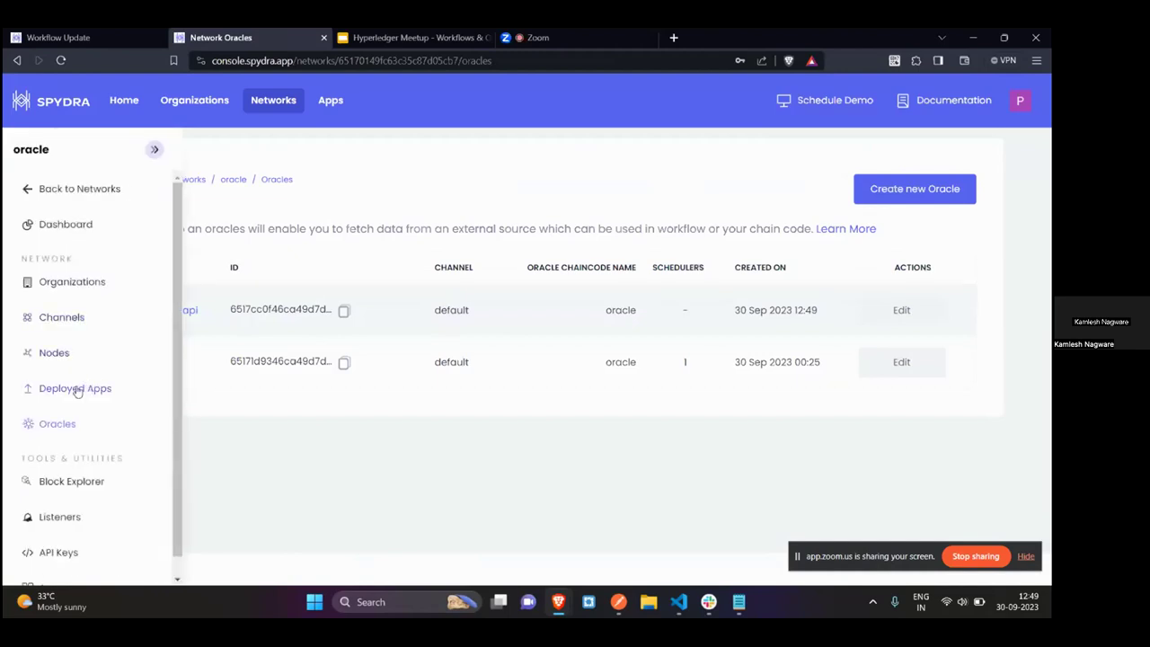
click(75, 390)
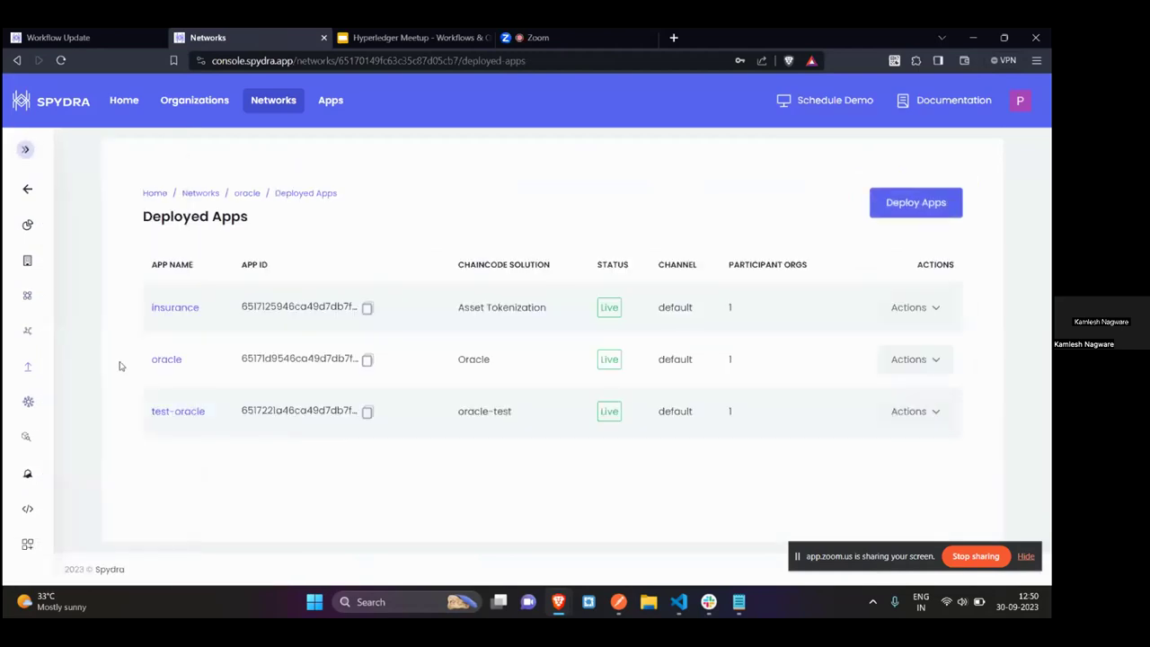
drag(119, 366, 286, 381)
click(286, 381)
drag(600, 360, 621, 361)
mouse_move(36, 321)
click(56, 434)
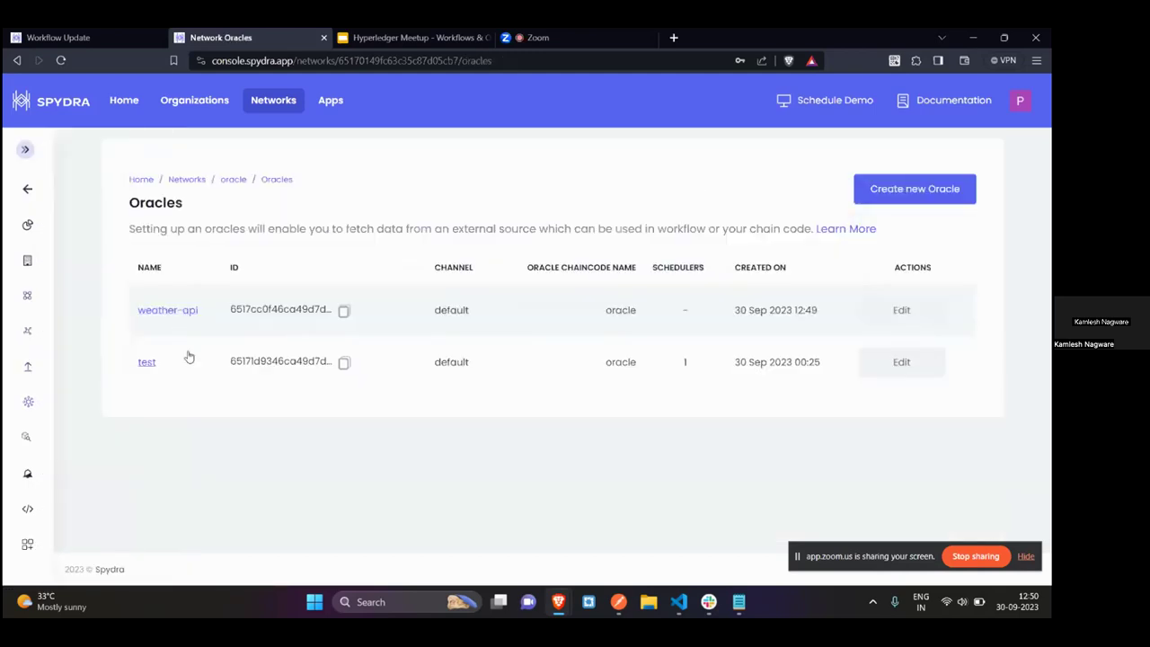
mouse_move(46, 362)
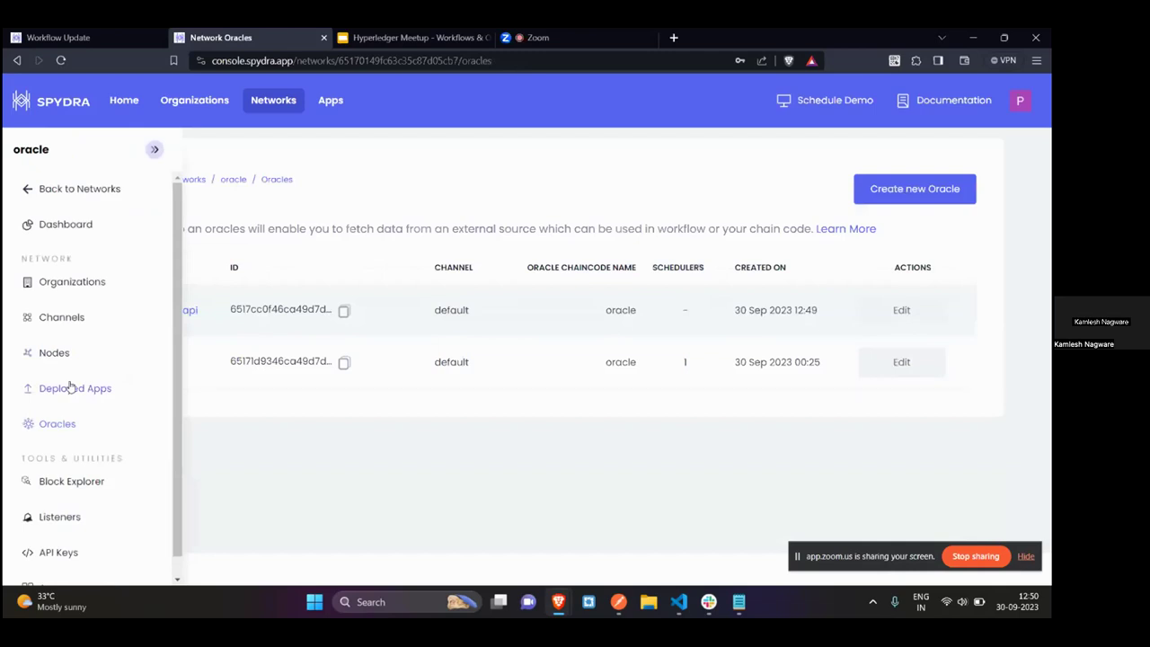
click(71, 387)
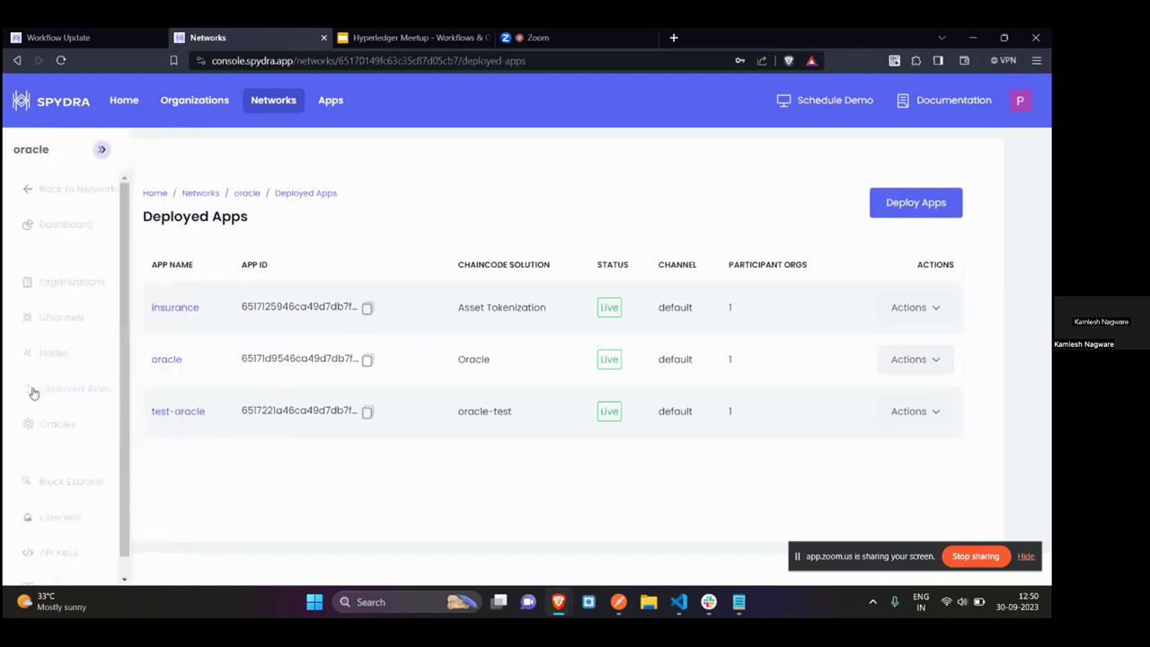
click(61, 421)
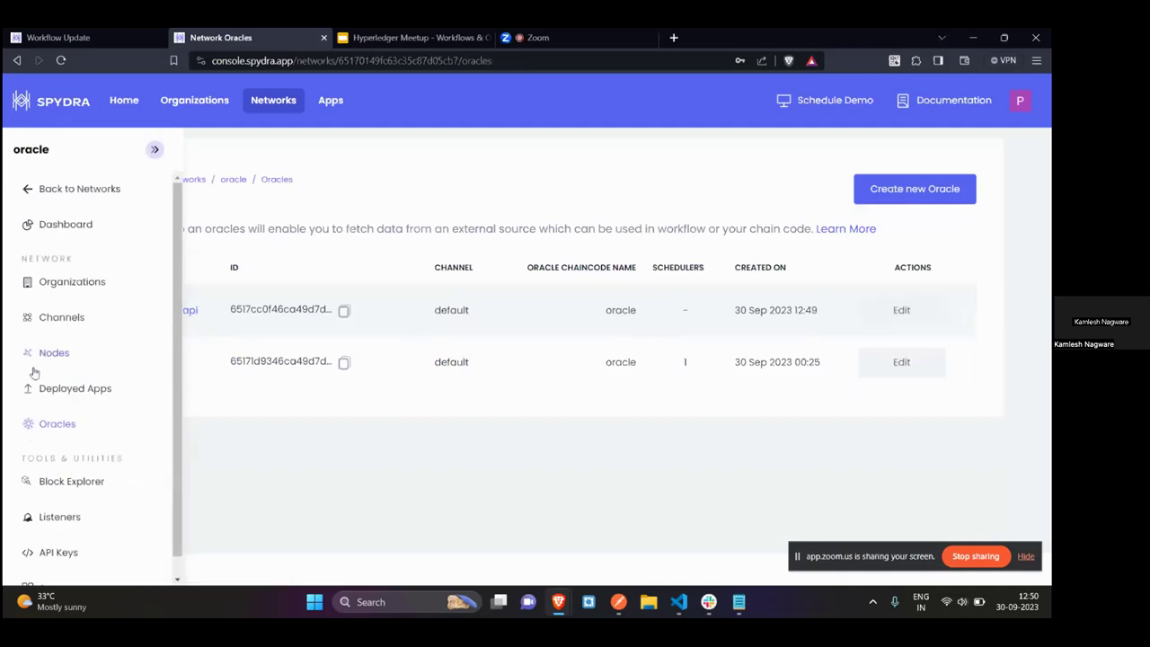
Open the workflow list of the deployed insurance app and look at its existing workflows
click(42, 387)
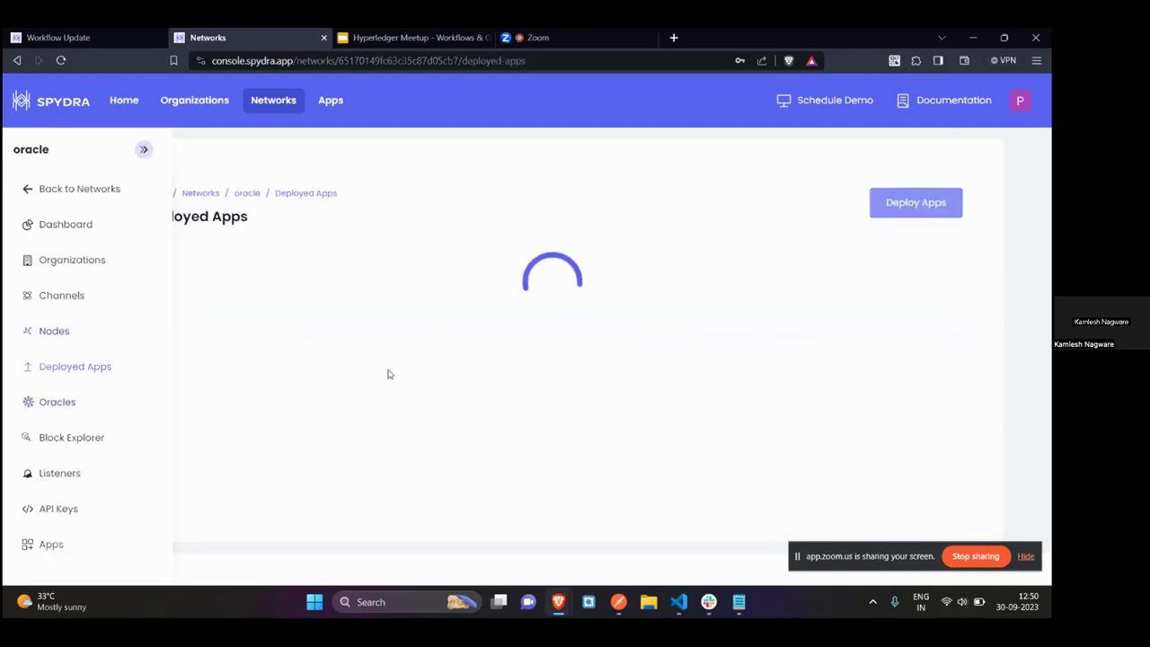
click(170, 313)
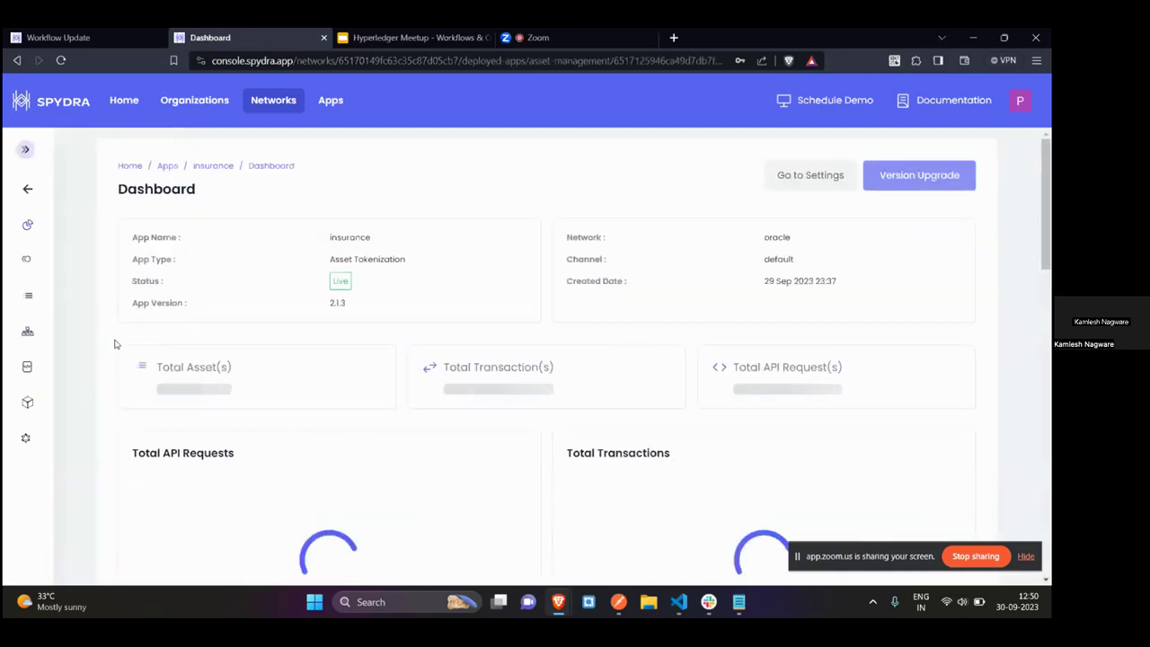
mouse_move(50, 315)
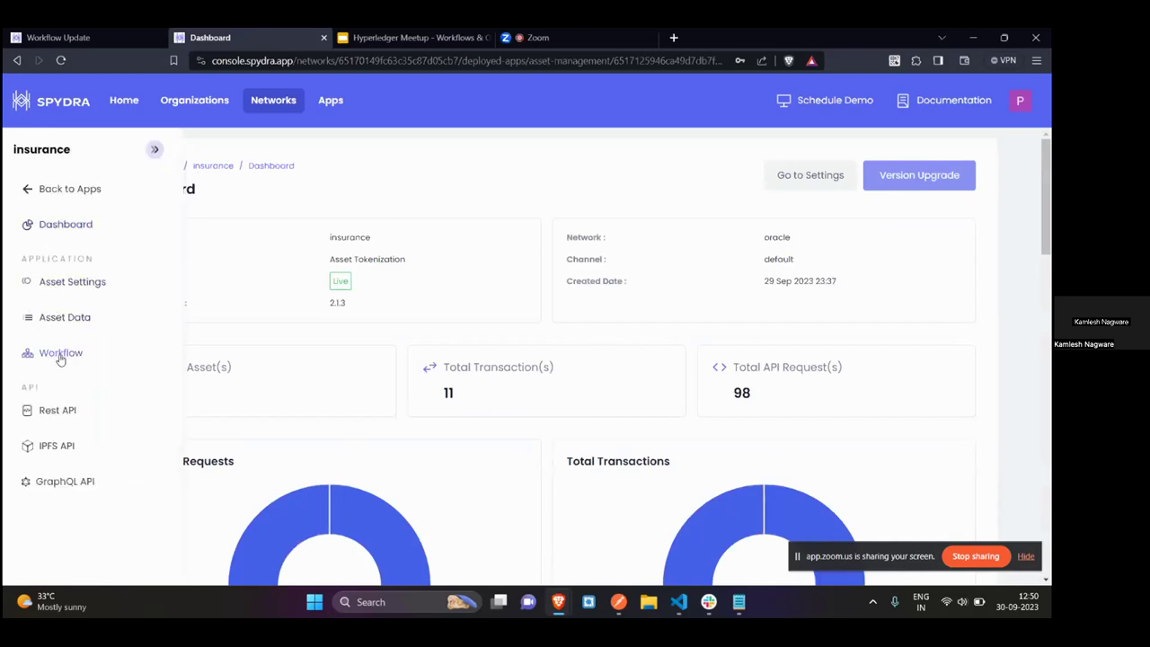
click(59, 356)
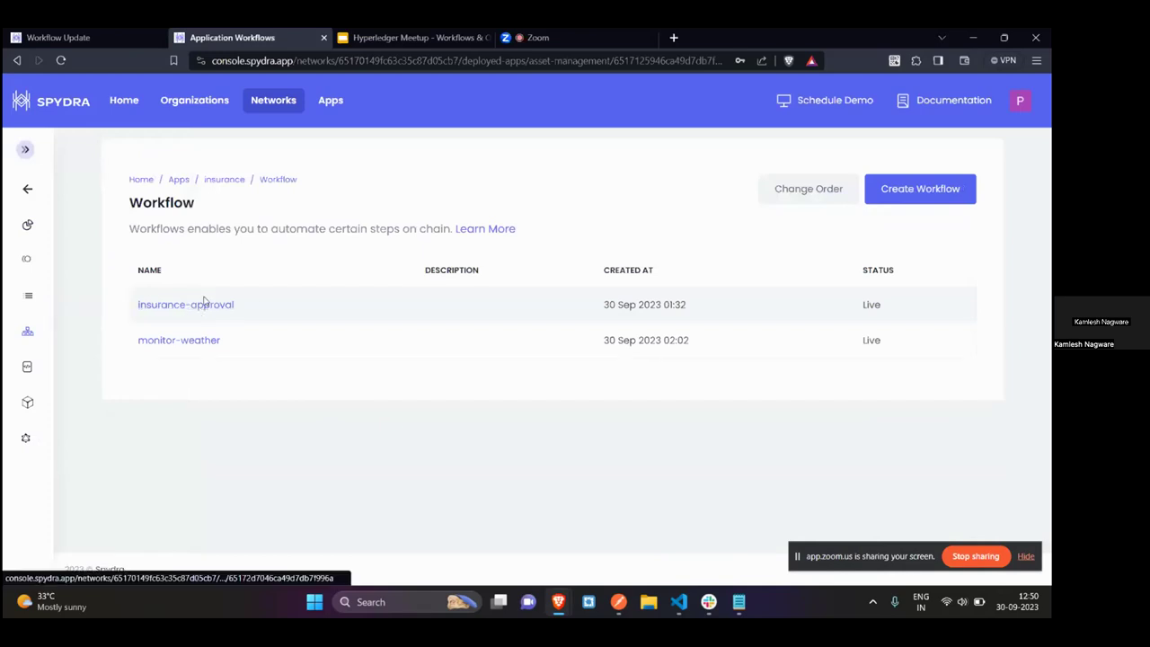
drag(262, 305, 124, 324)
click(116, 332)
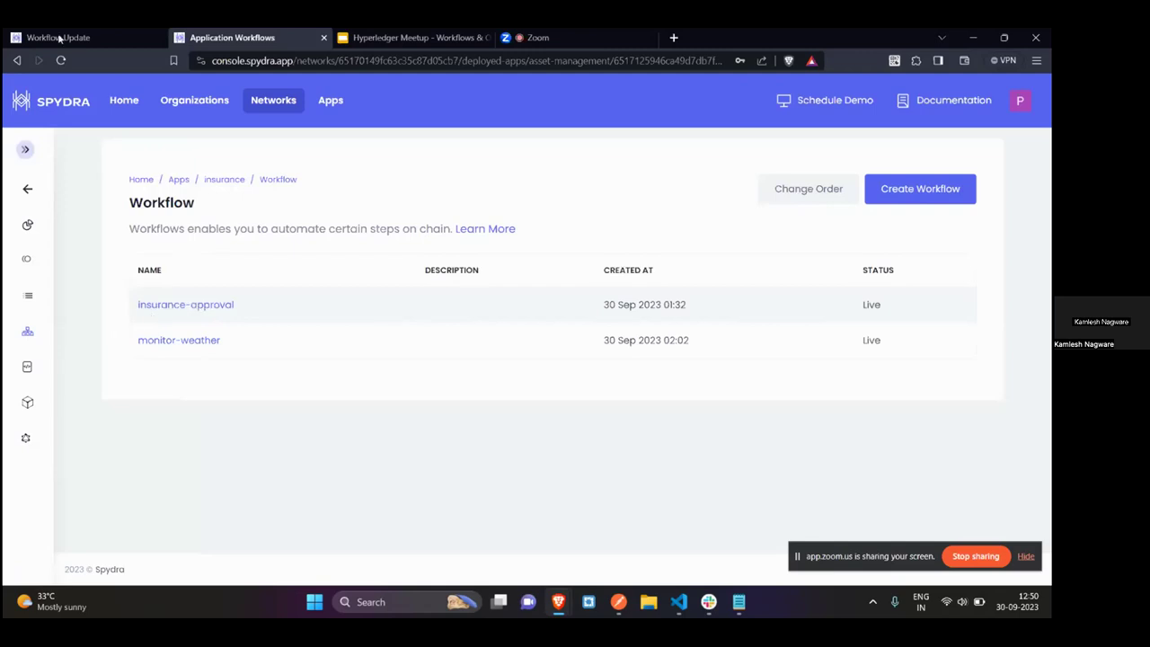
Create a workflow named insurance-approval-demo in the insurance app, leaving its description empty
click(920, 190)
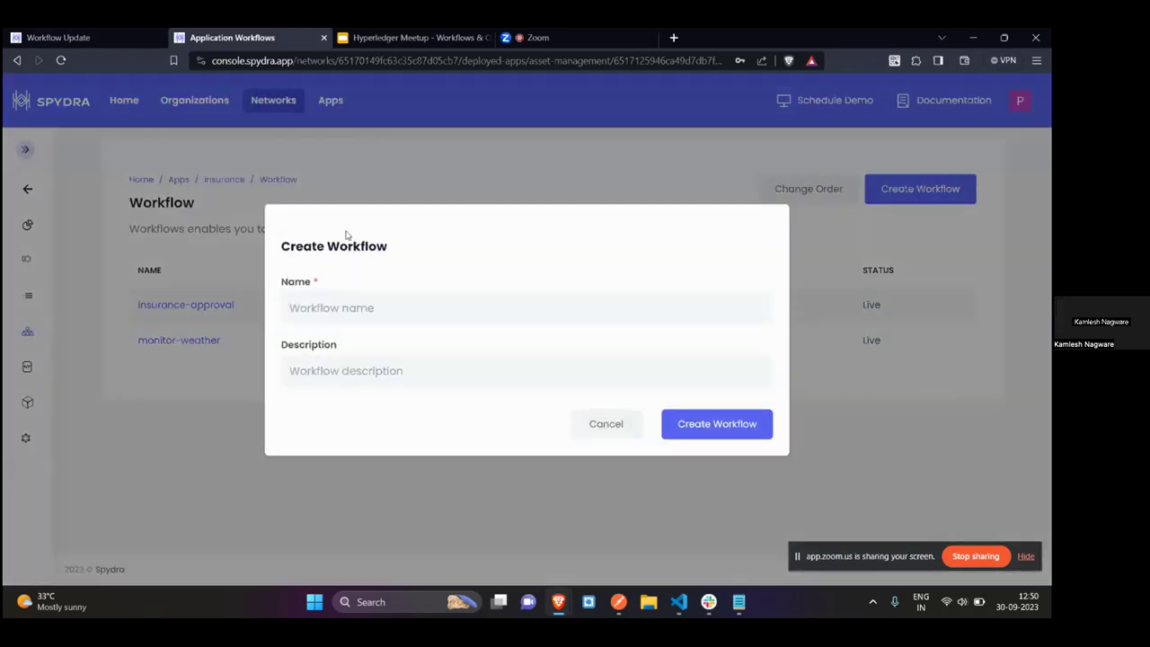
click(370, 309)
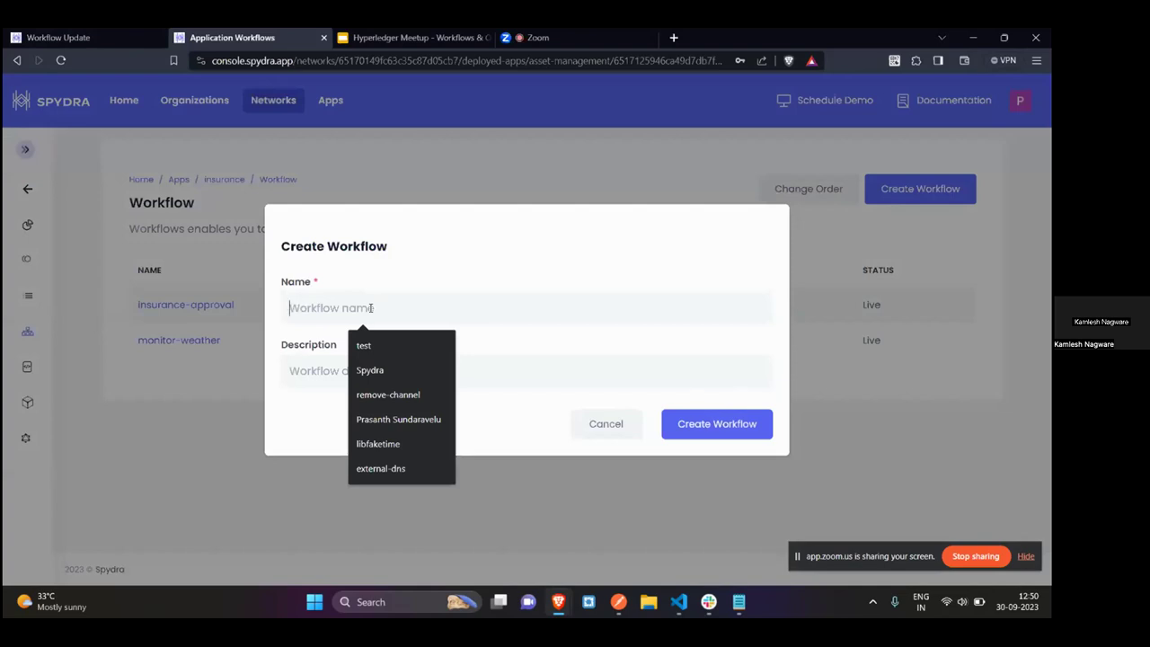
text(insurance-ai)
key(BackSpace)
key(BackSpace)
text(approval)
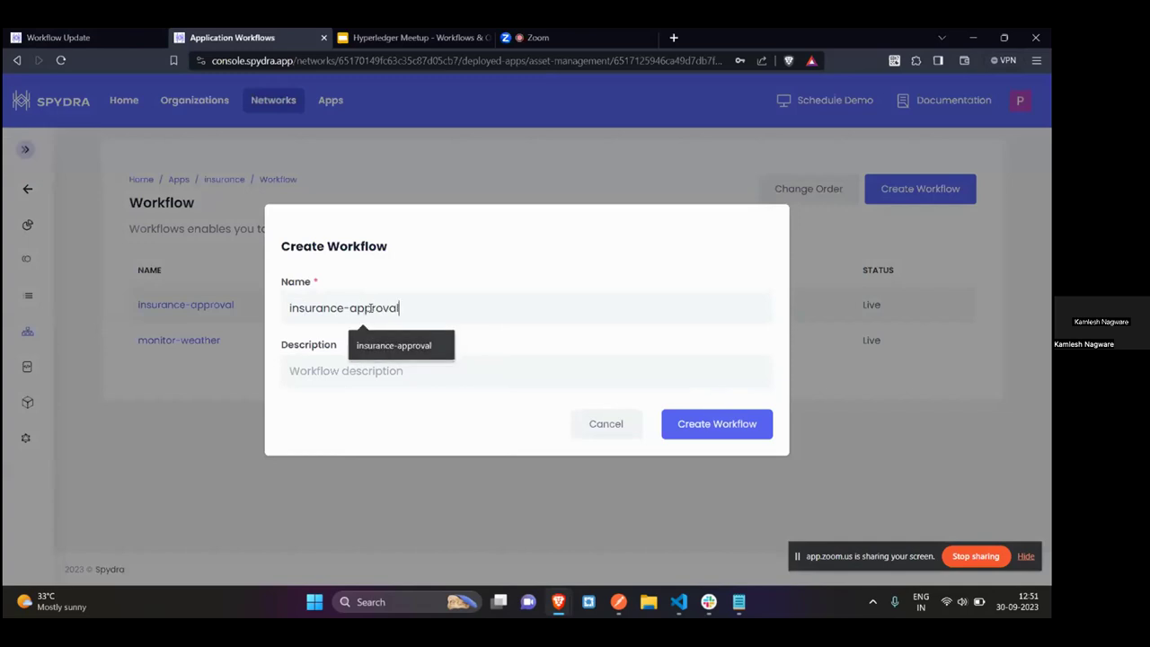
text(-dem)
key(BackSpace)
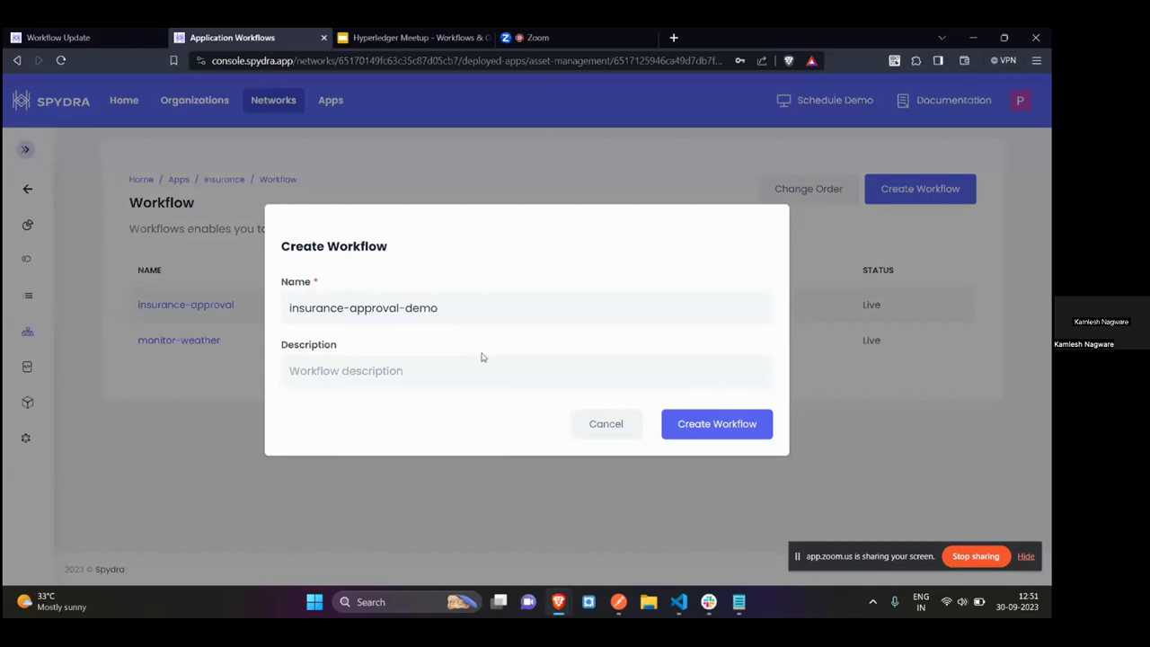
click(716, 426)
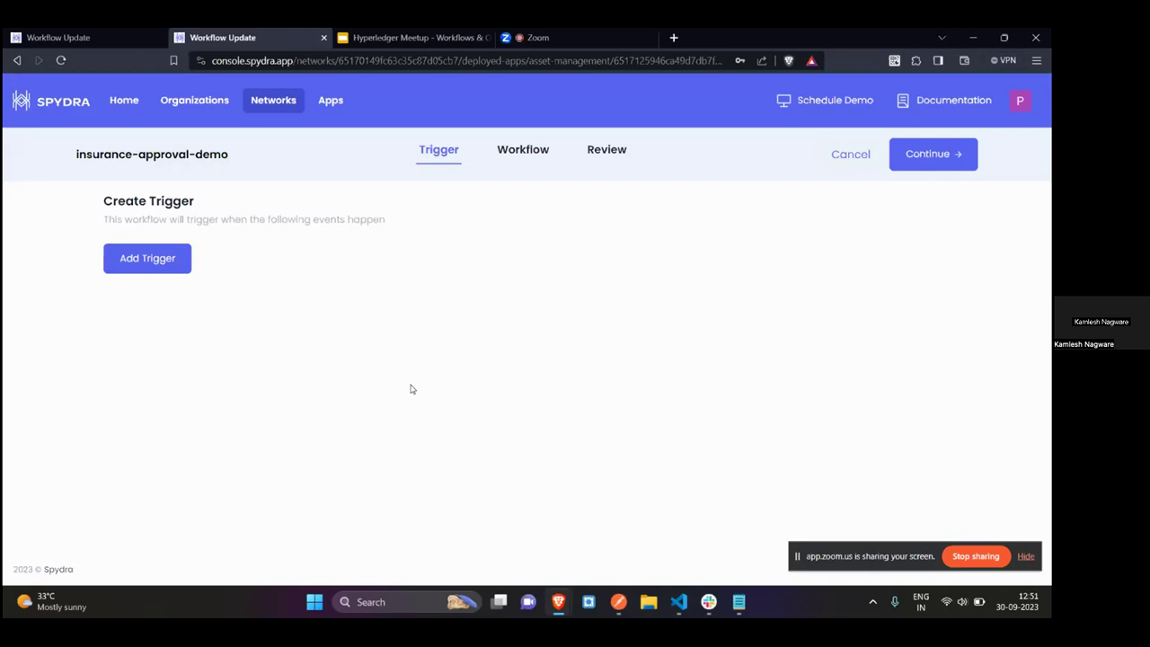
Add an On Create Asset trigger for the application asset type and continue to the workflow stage
click(171, 270)
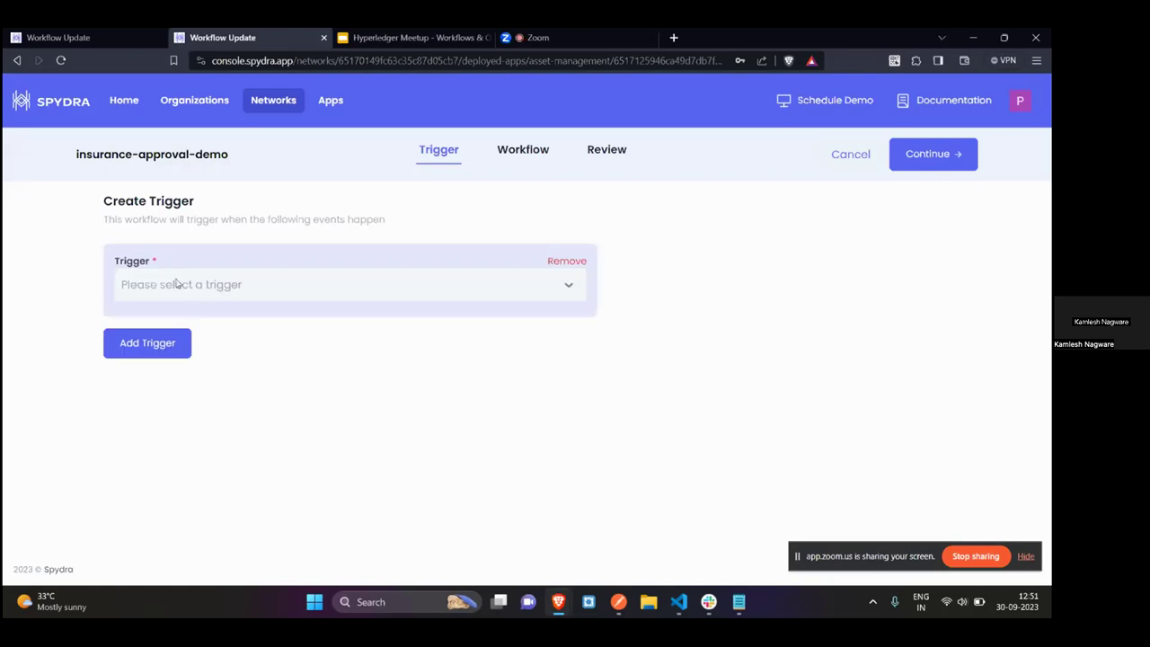
click(231, 286)
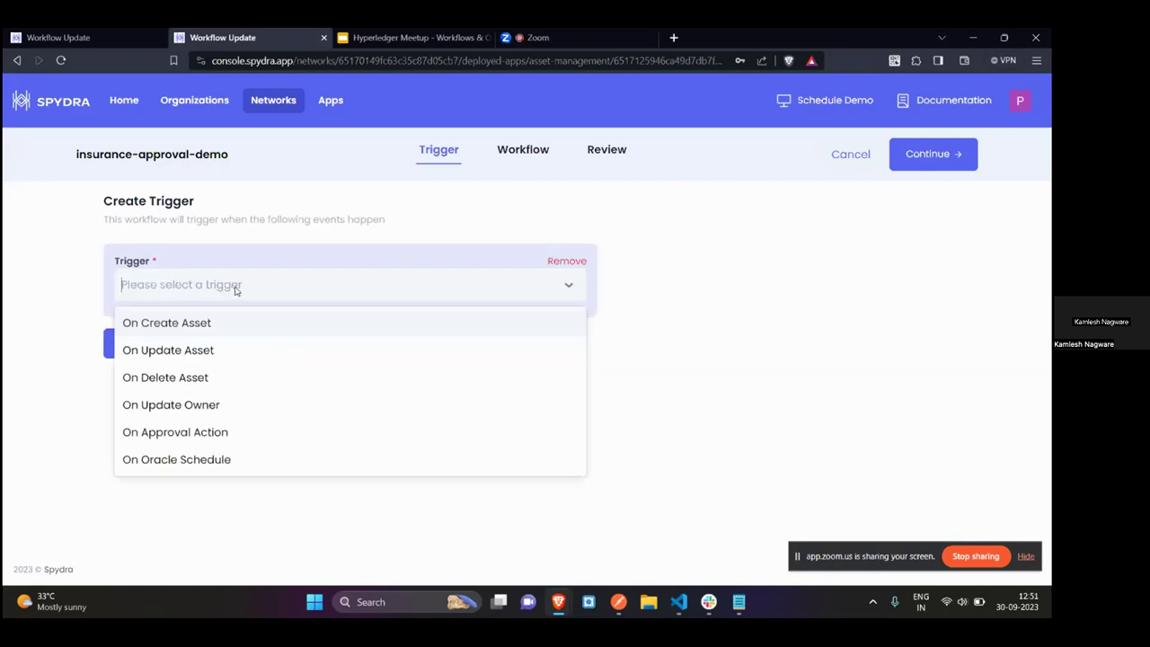
click(172, 323)
click(291, 347)
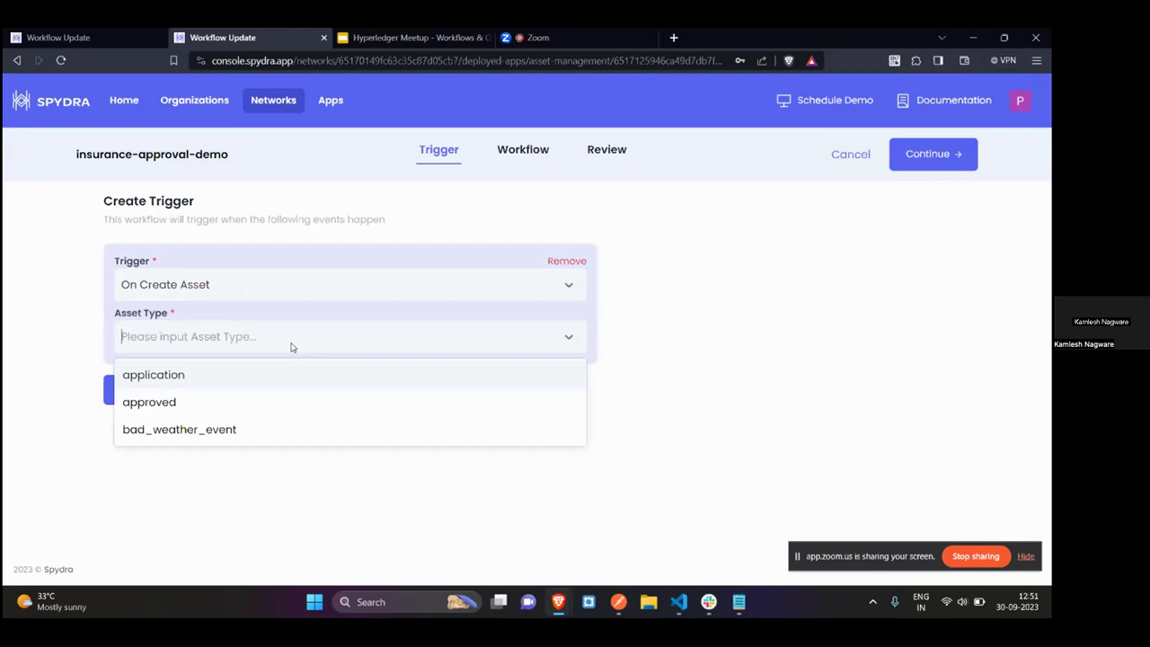
click(167, 381)
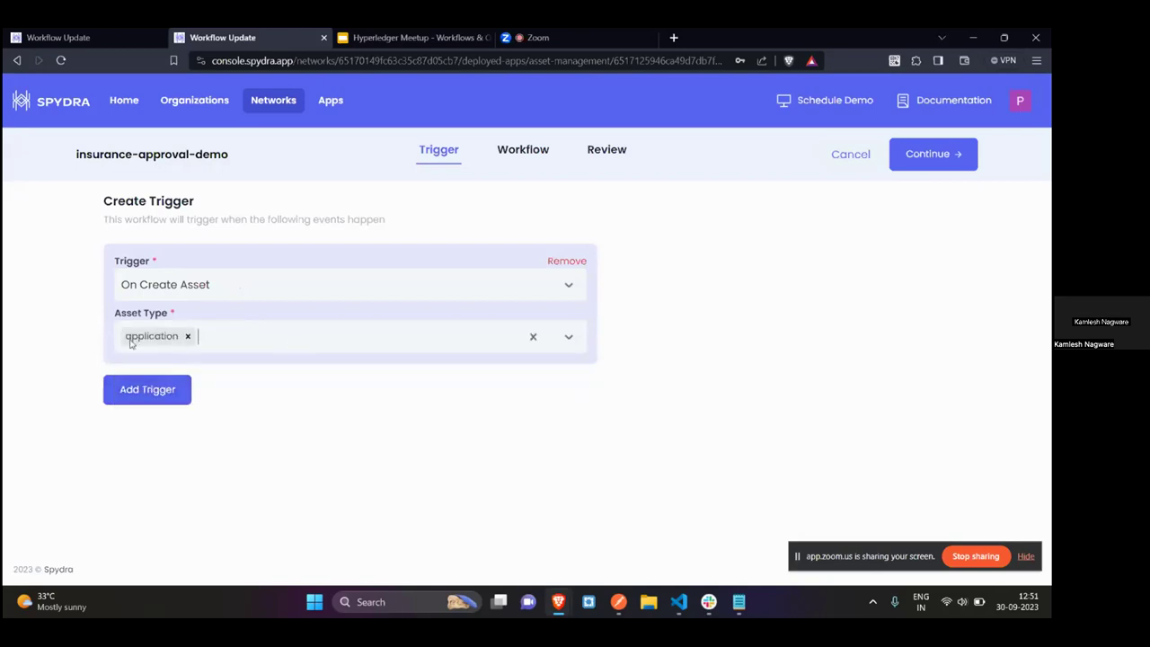
click(934, 160)
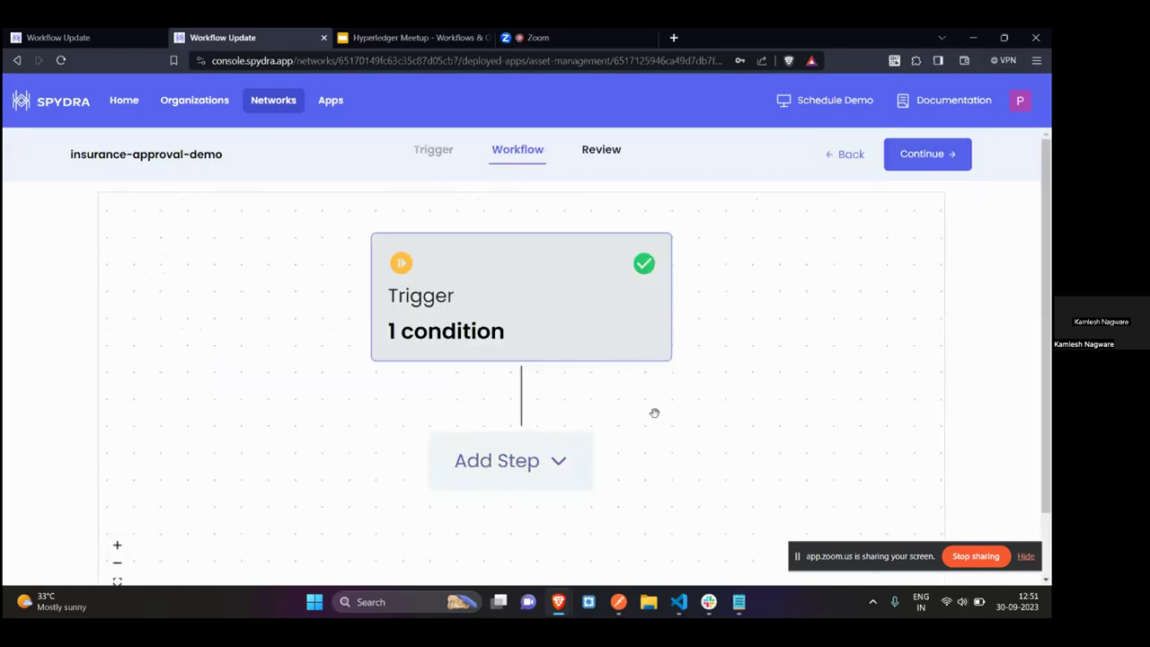
Add an action step after the trigger and set its action type to Get External Data (Oracle)
click(529, 465)
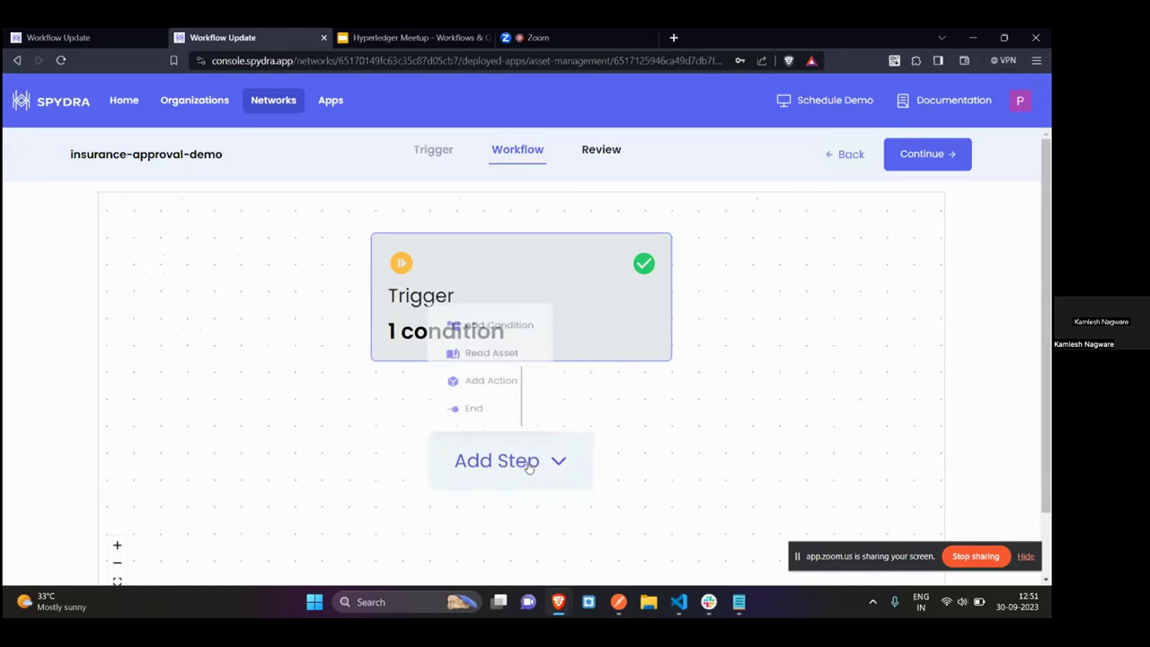
click(507, 379)
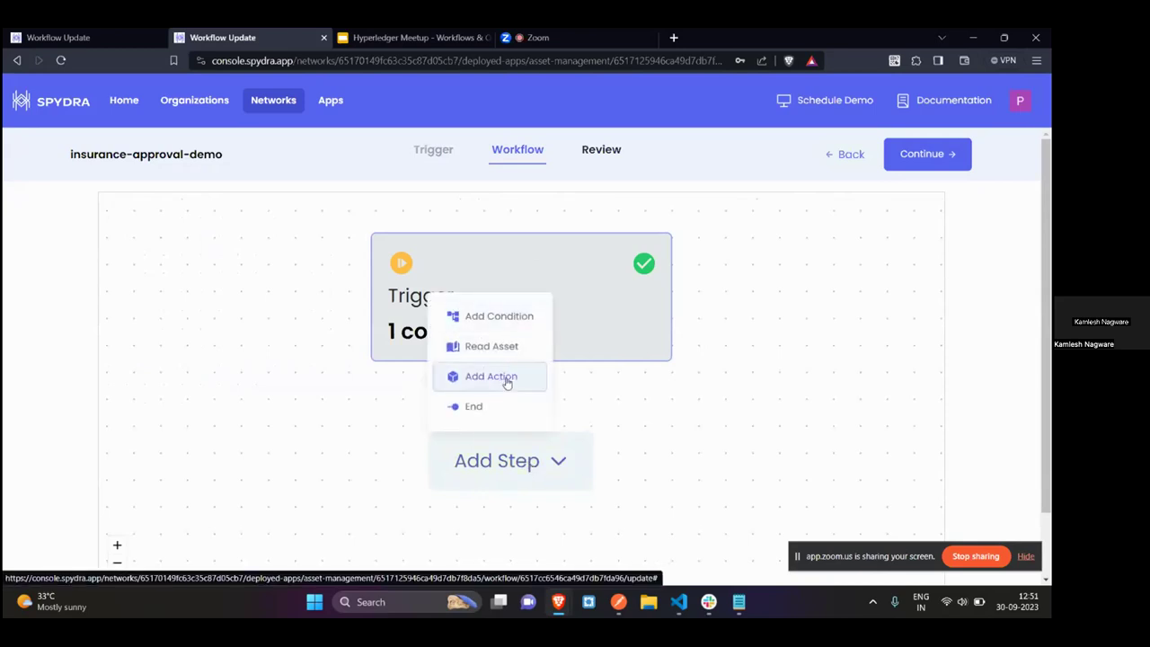
click(501, 490)
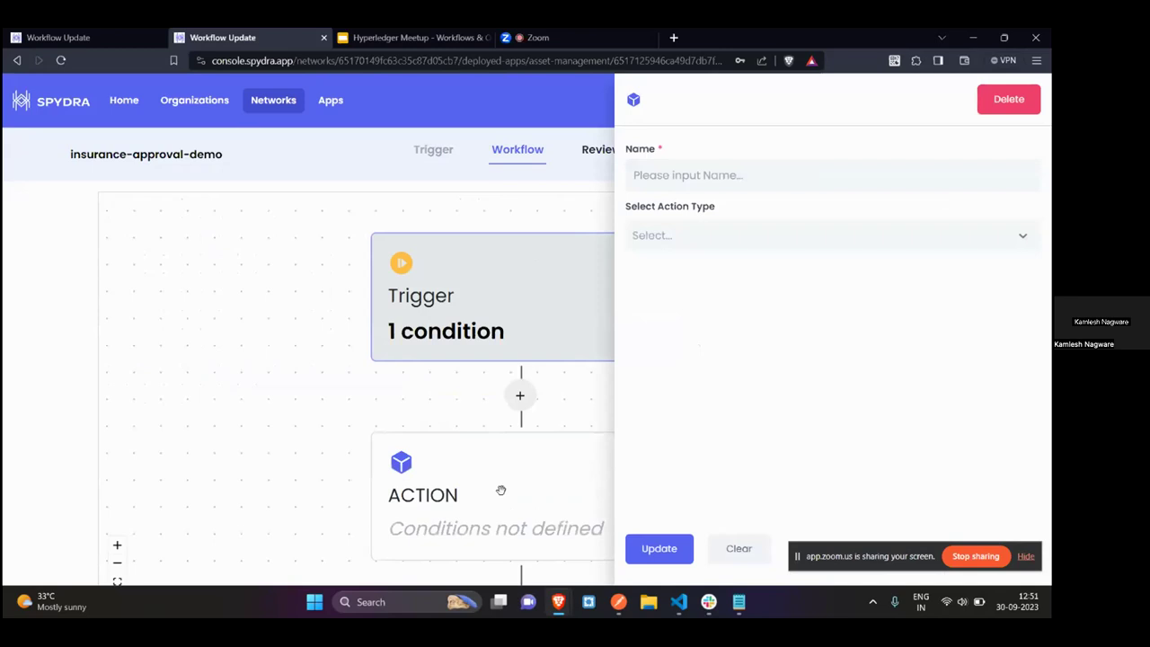
click(670, 239)
scroll(685, 431, down, 2)
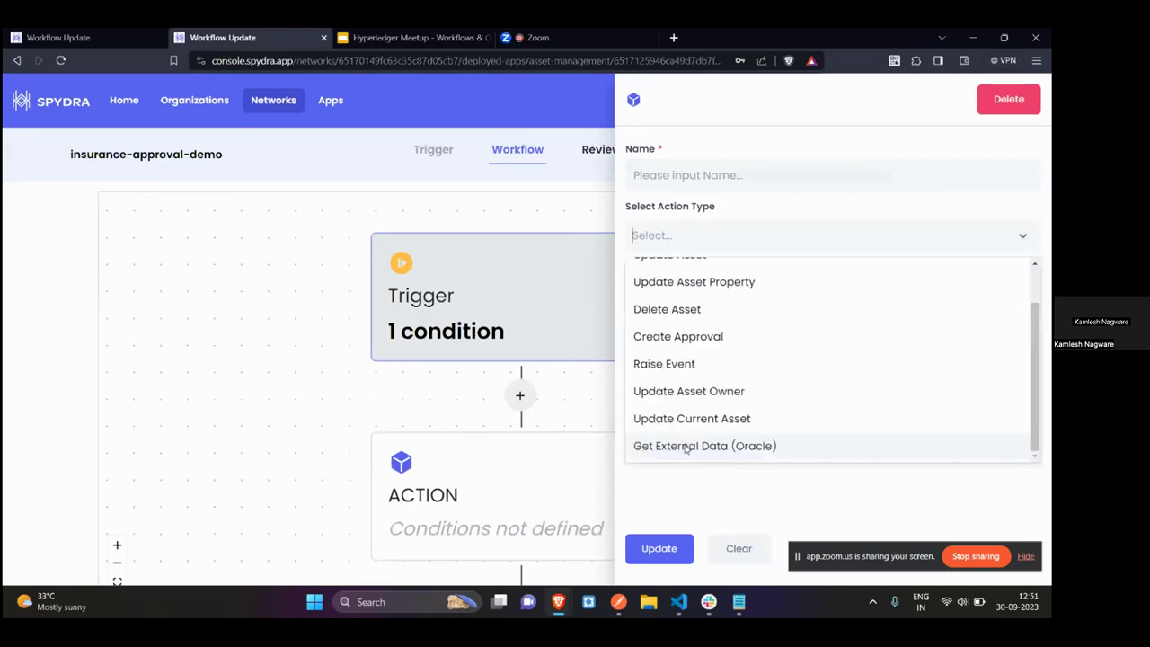
scroll(665, 279, up, 3)
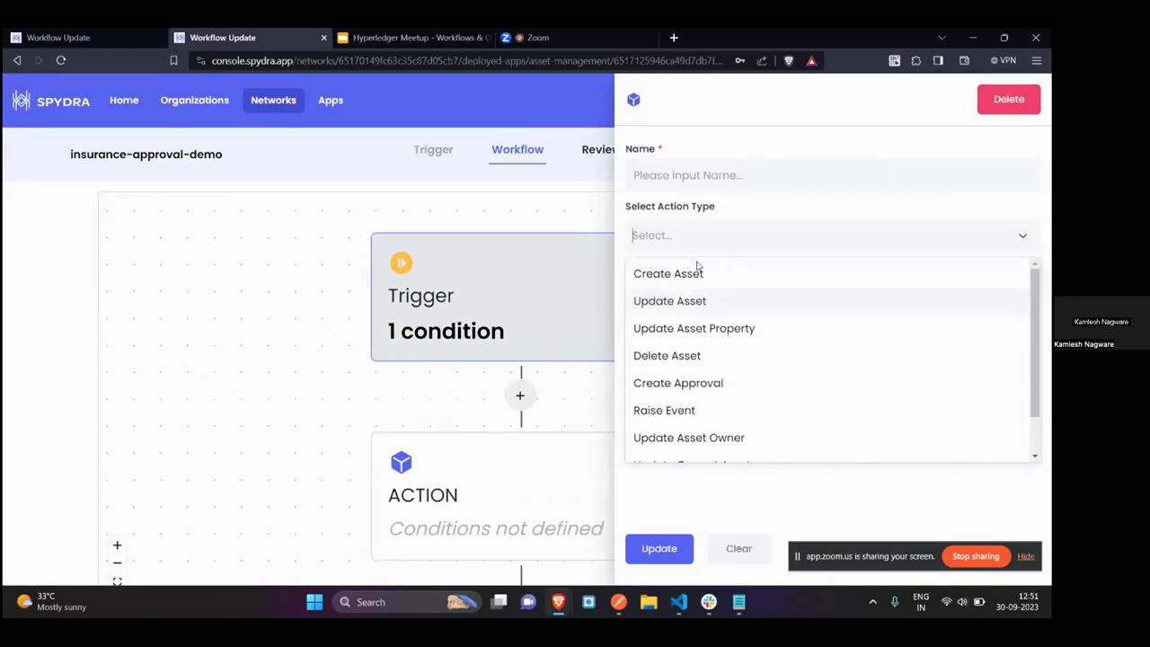
scroll(689, 359, down, 2)
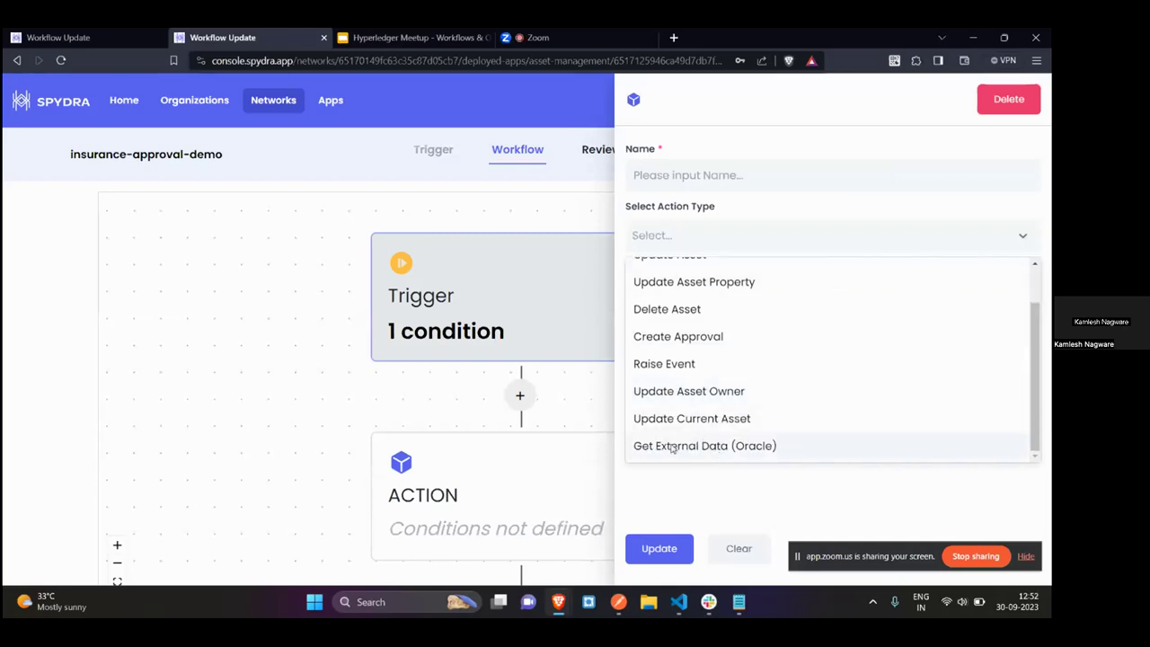
click(719, 452)
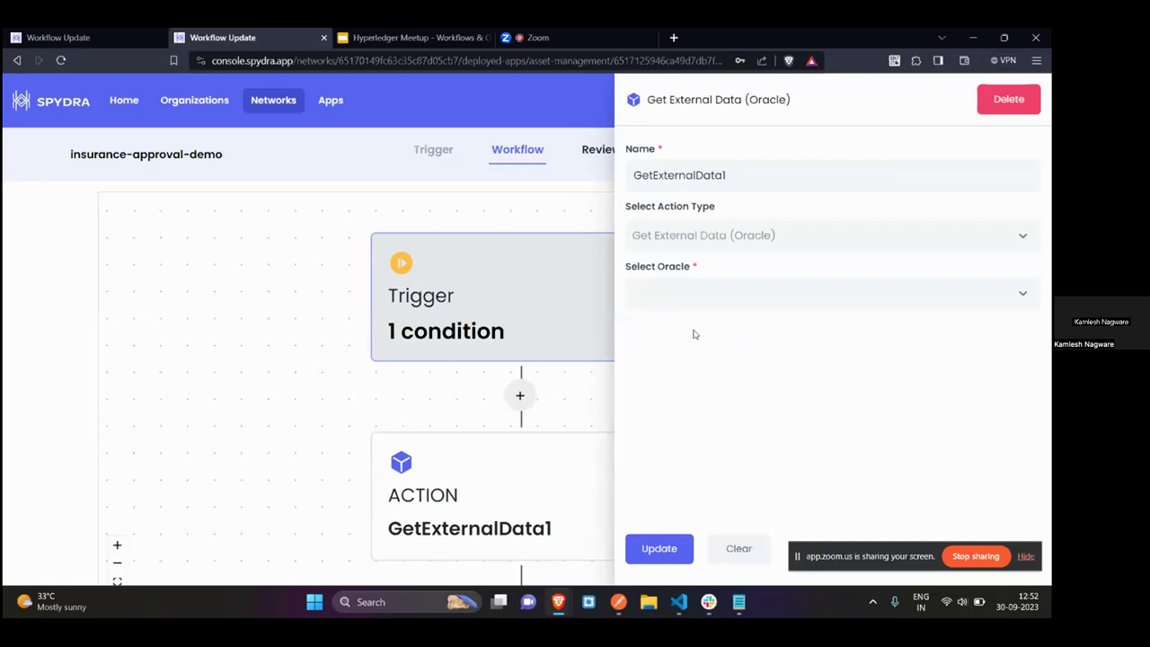
Keep the action name GetExternalData1 and choose weather-api as its oracle
double_click(641, 180)
scroll(302, 471, down, 2)
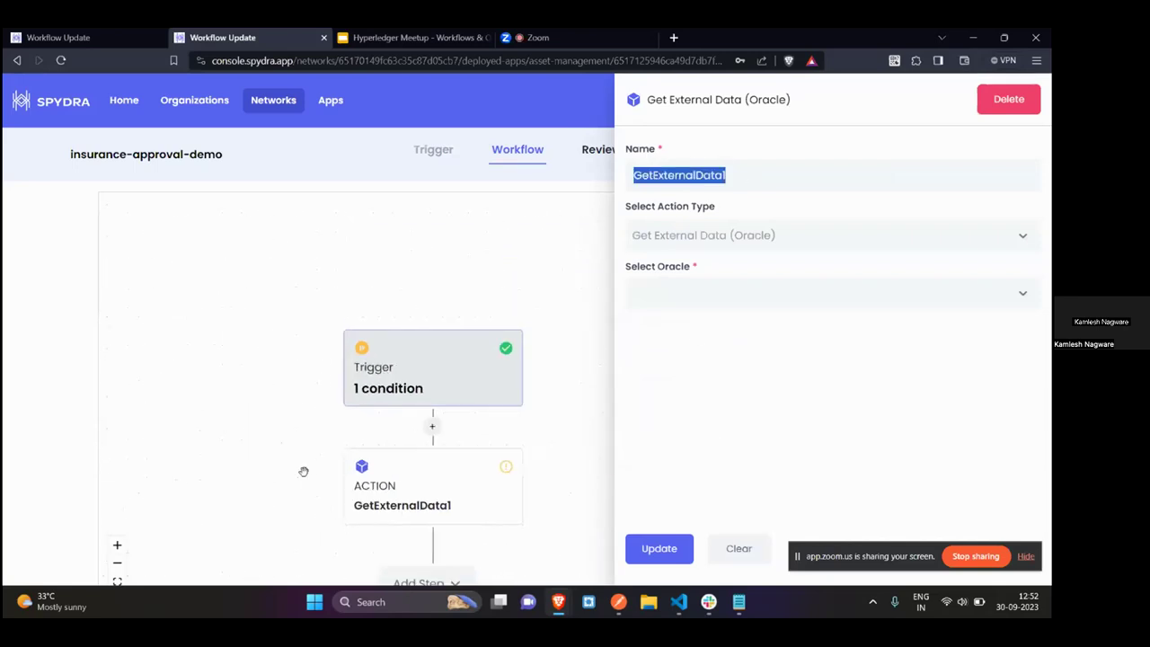
drag(290, 464, 236, 411)
double_click(697, 174)
click(694, 175)
click(693, 304)
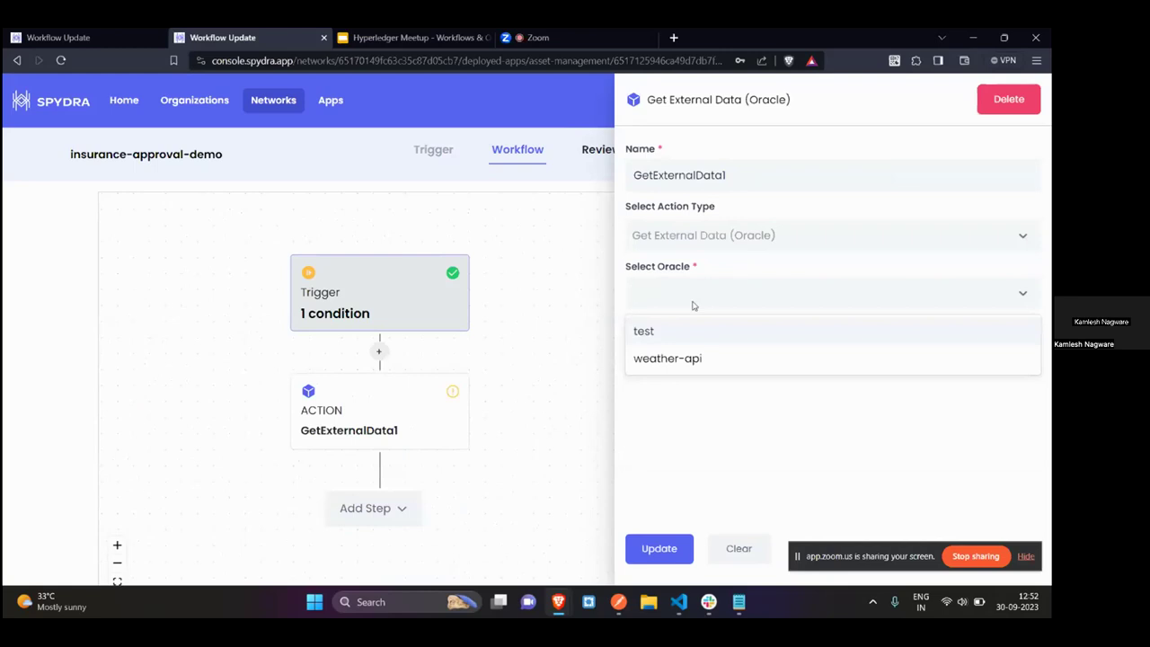
click(678, 364)
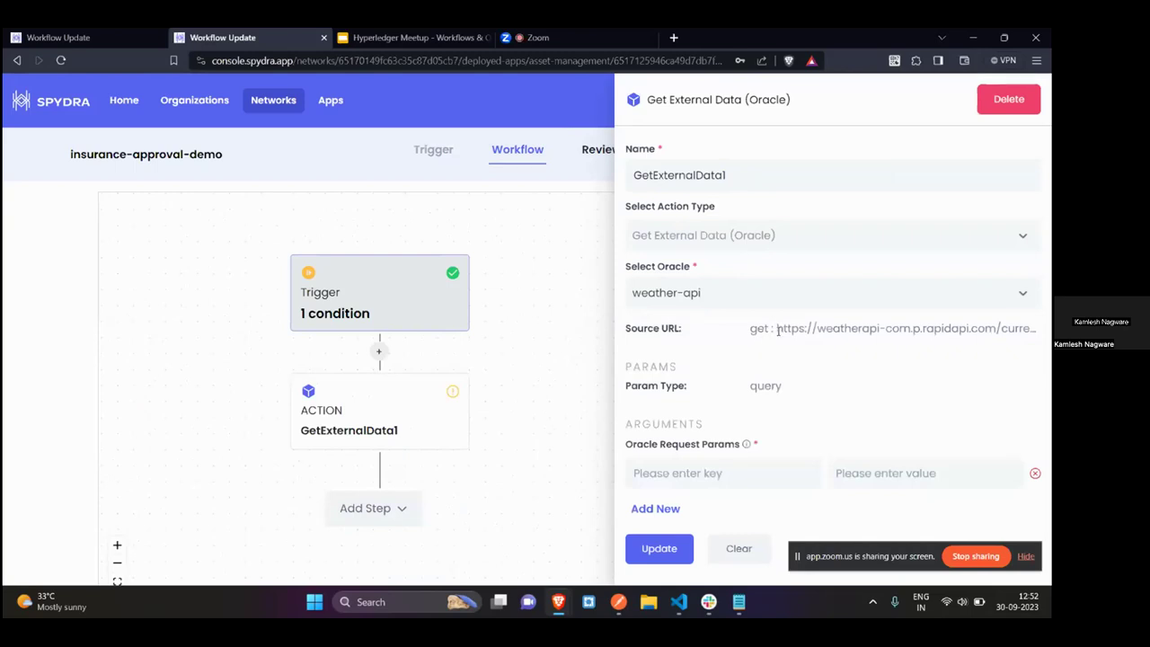
Check the oracle's source URL and param type, and enter q as the request parameter key
drag(778, 329, 884, 356)
drag(1008, 340, 1010, 329)
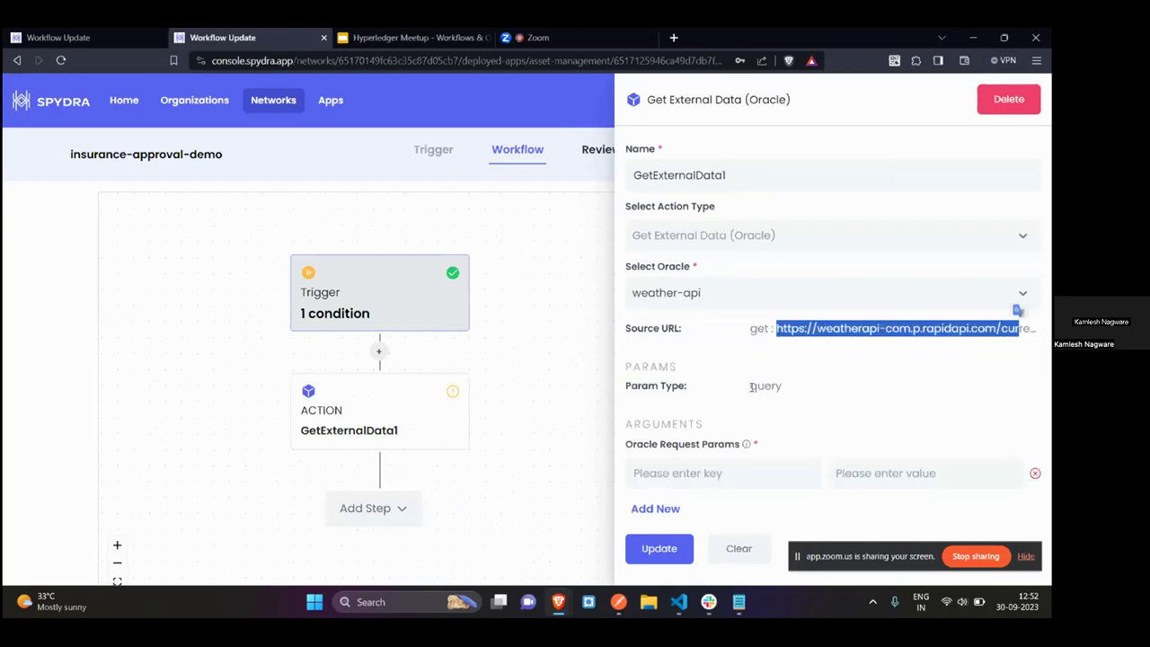
double_click(765, 386)
click(683, 472)
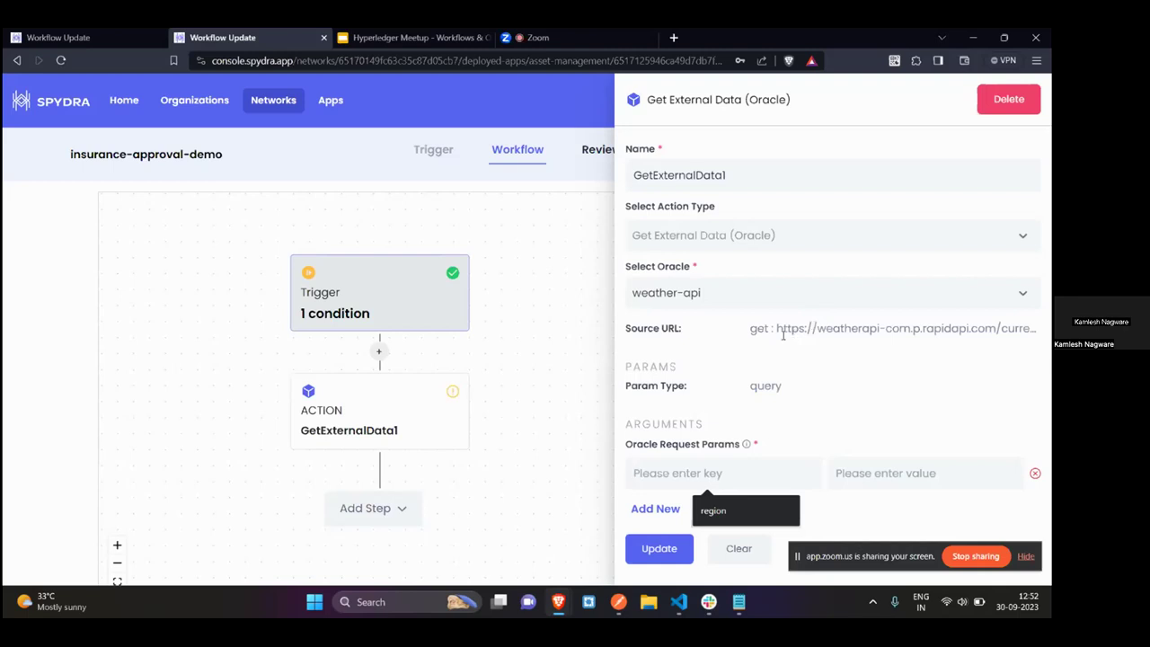
drag(778, 329, 1039, 334)
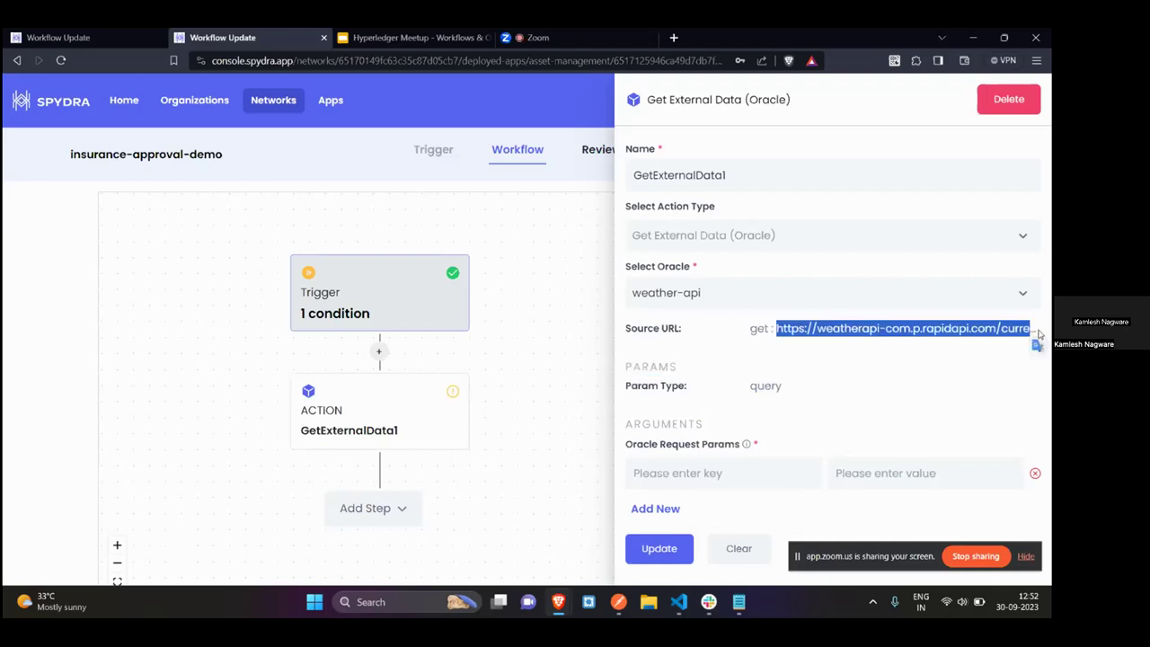
click(718, 478)
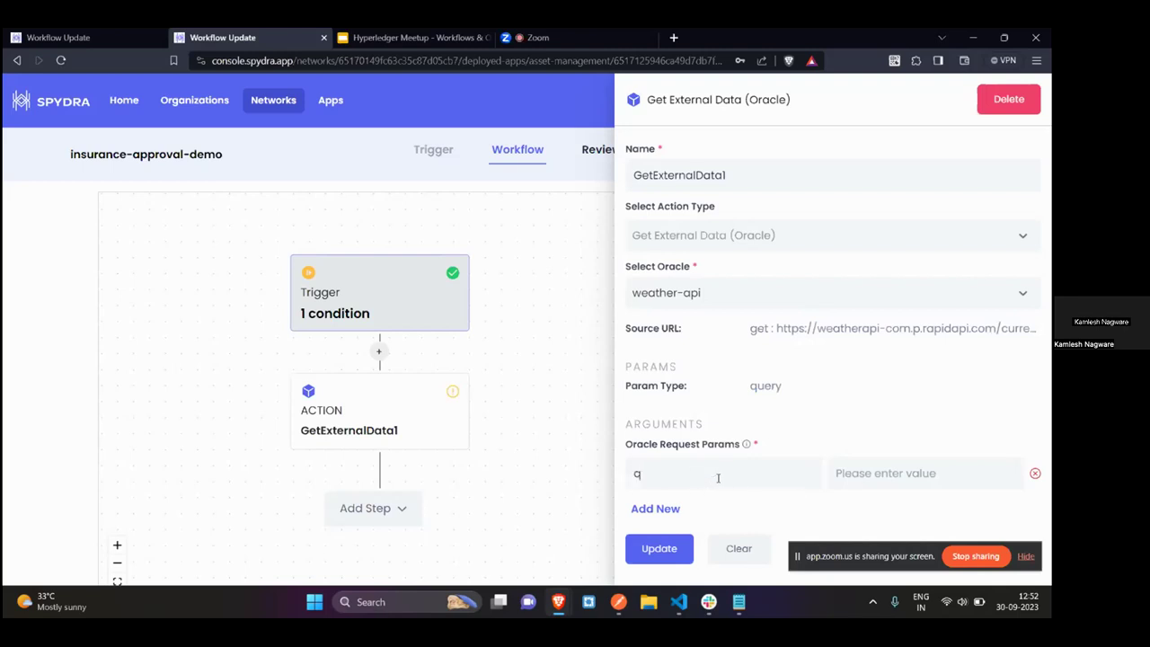
click(877, 470)
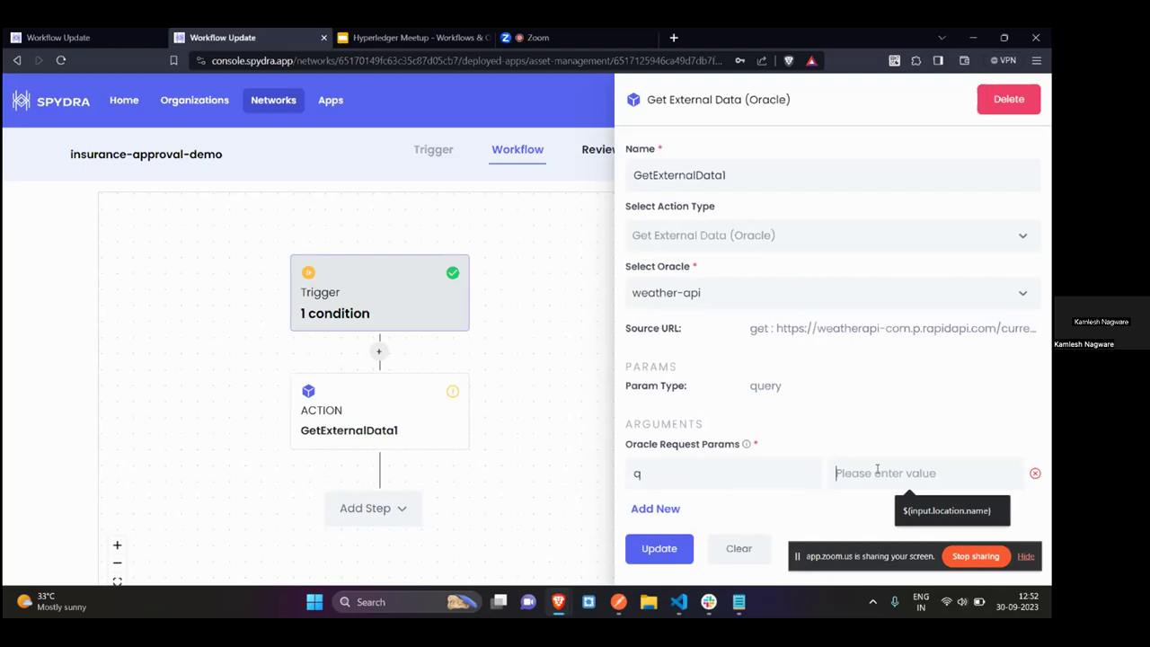
text(Chidambara)
double_click(876, 473)
key(BackSpace)
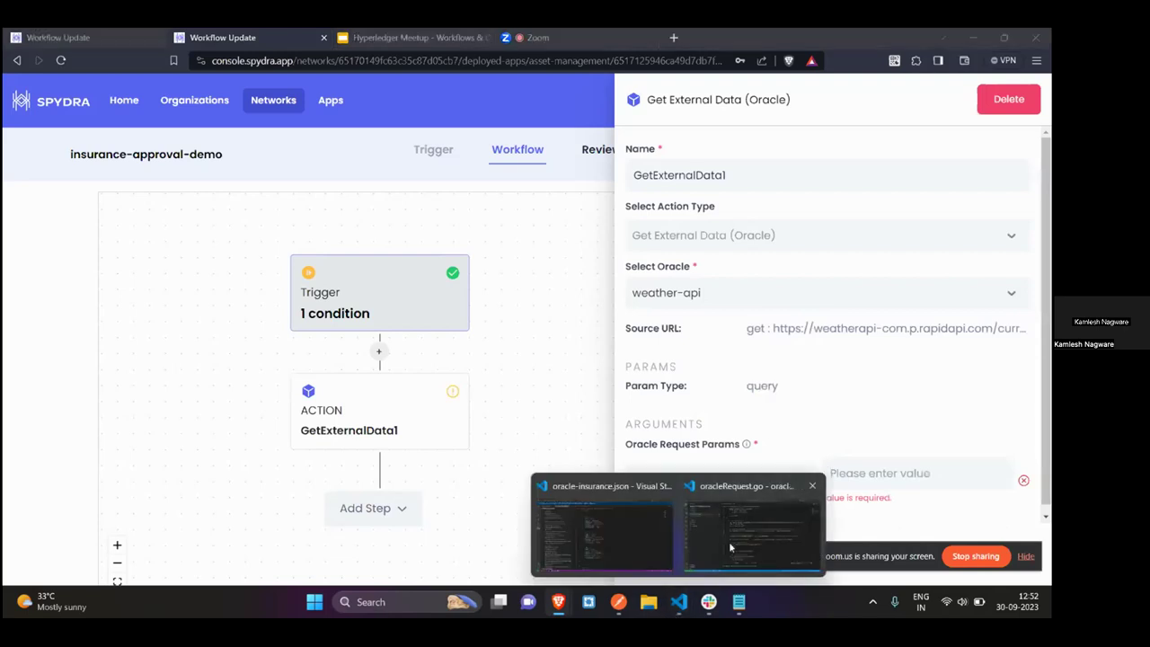
Switch to VS Code and examine the region field of the first application record in oracle-insurance.json
click(677, 608)
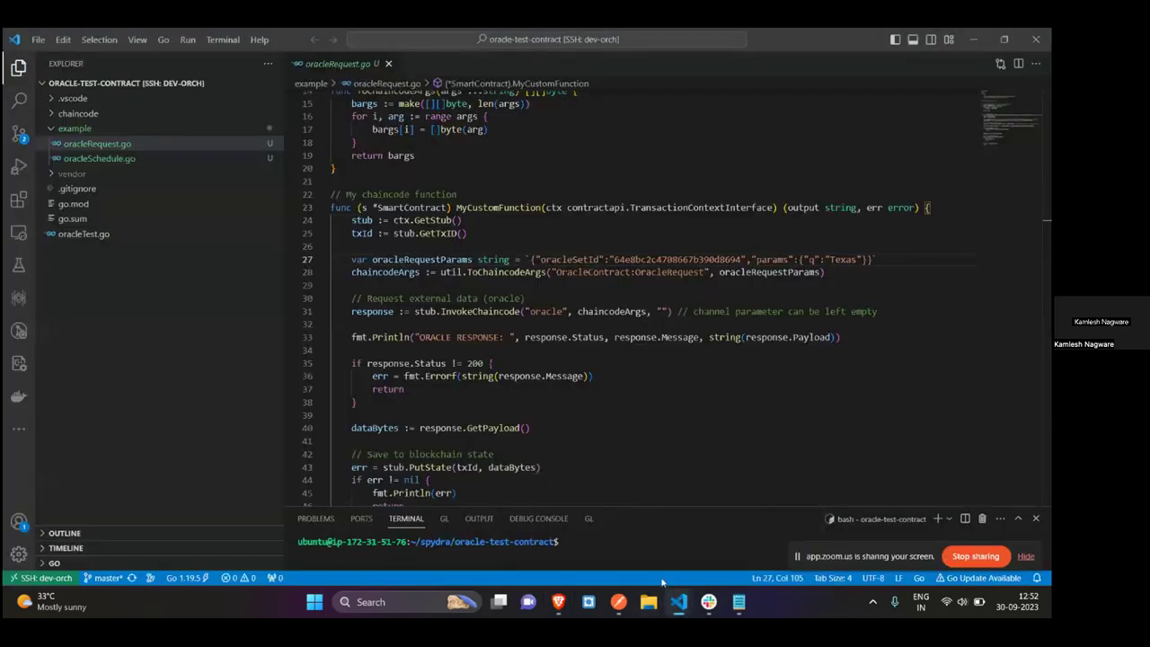
mouse_move(681, 600)
click(602, 530)
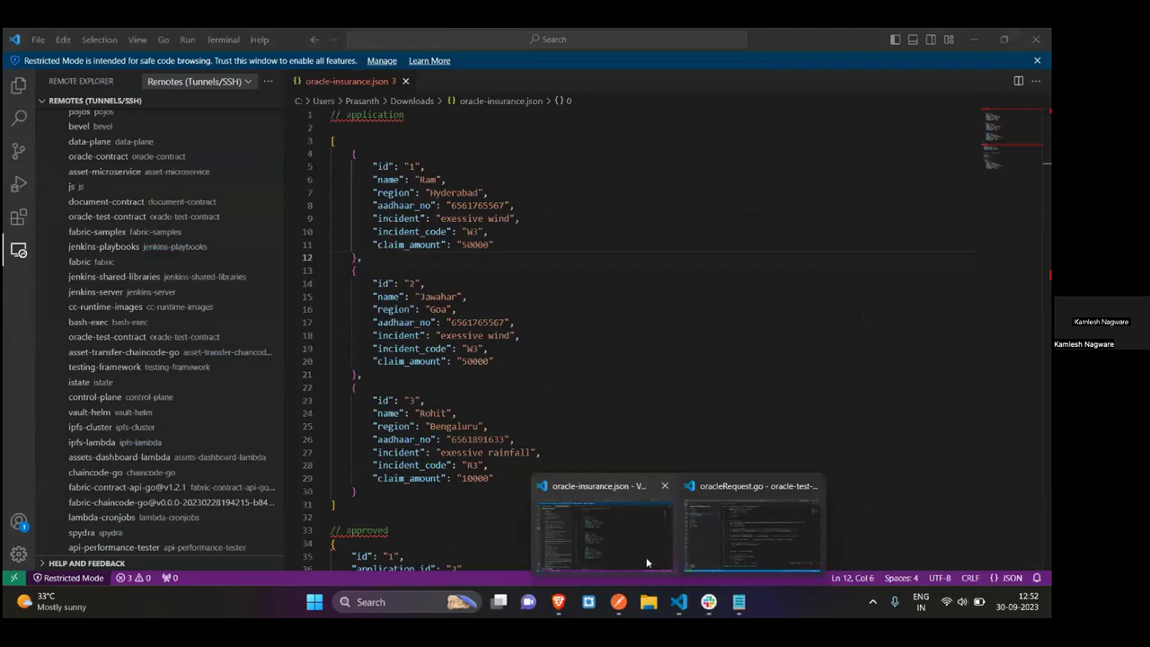
drag(353, 155, 377, 244)
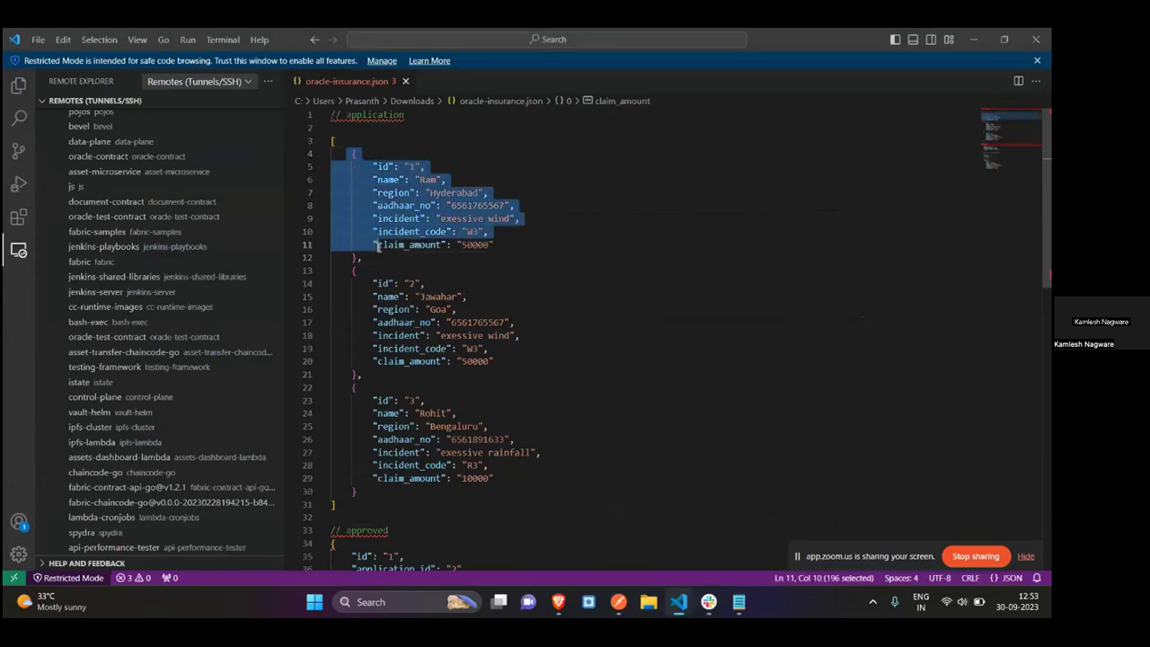
double_click(395, 192)
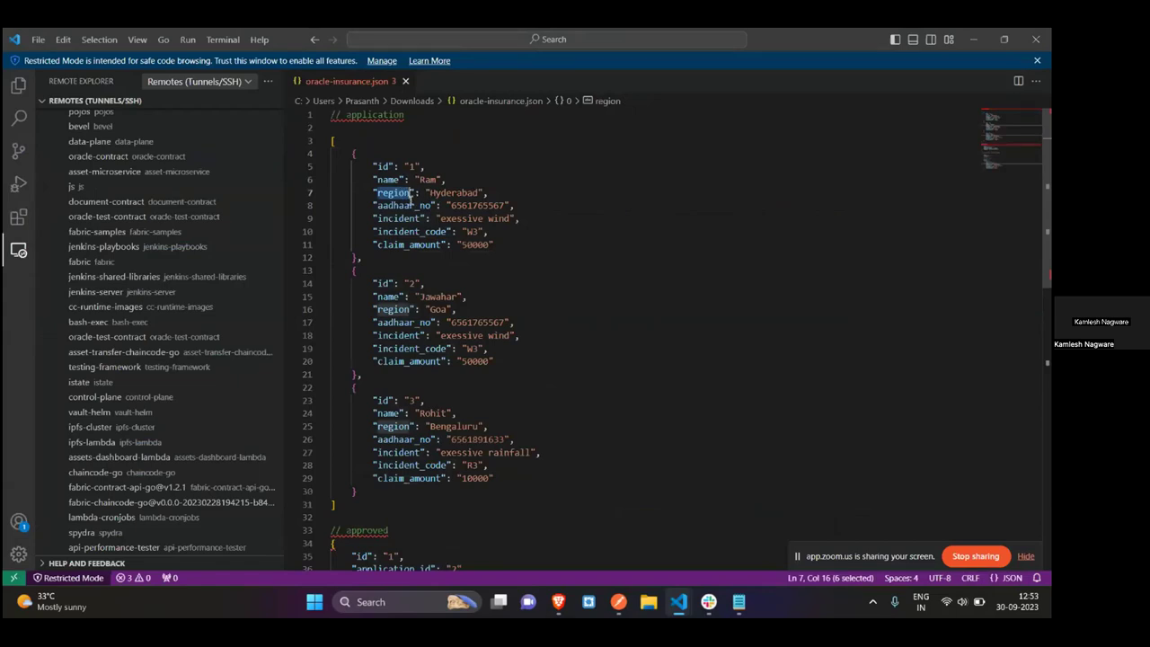
Return to the workflow in the browser and set the q parameter's value to ${input.data.region}
key(alt+Tab)
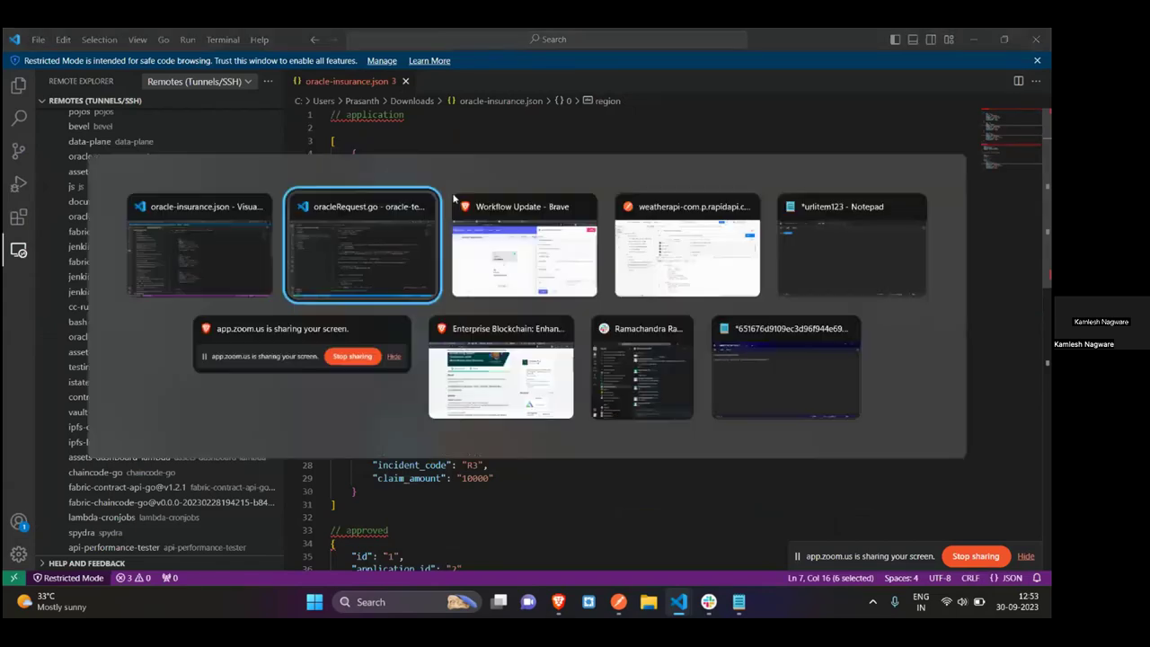
key(alt+Tab)
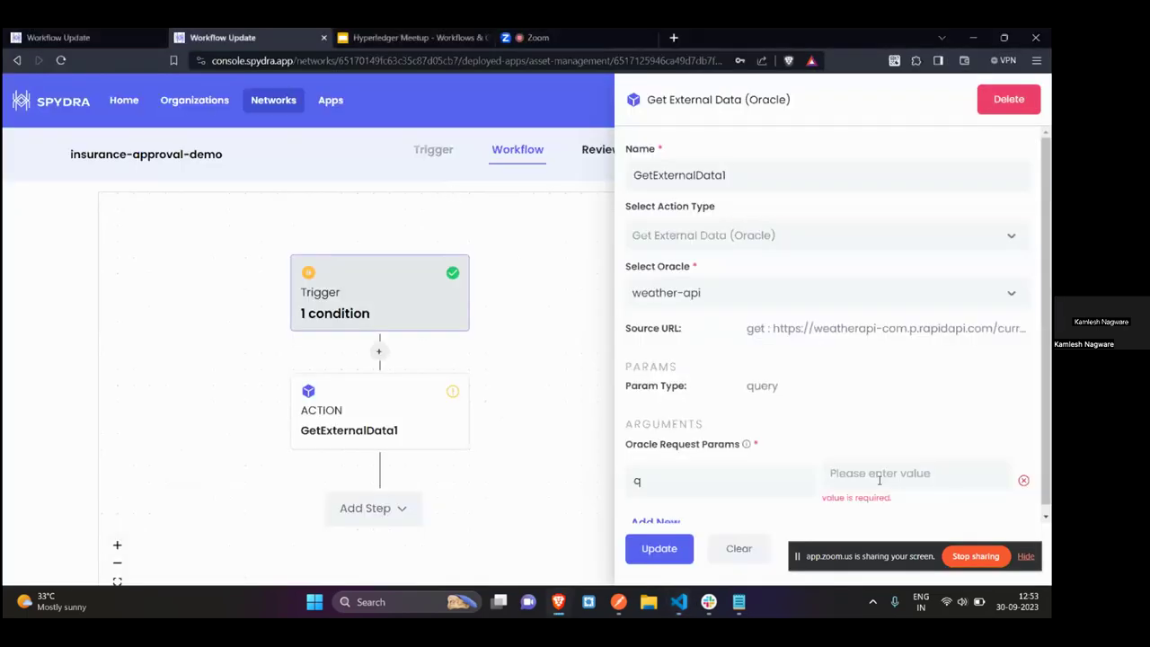
text(${})
text(input)
text(.data.})
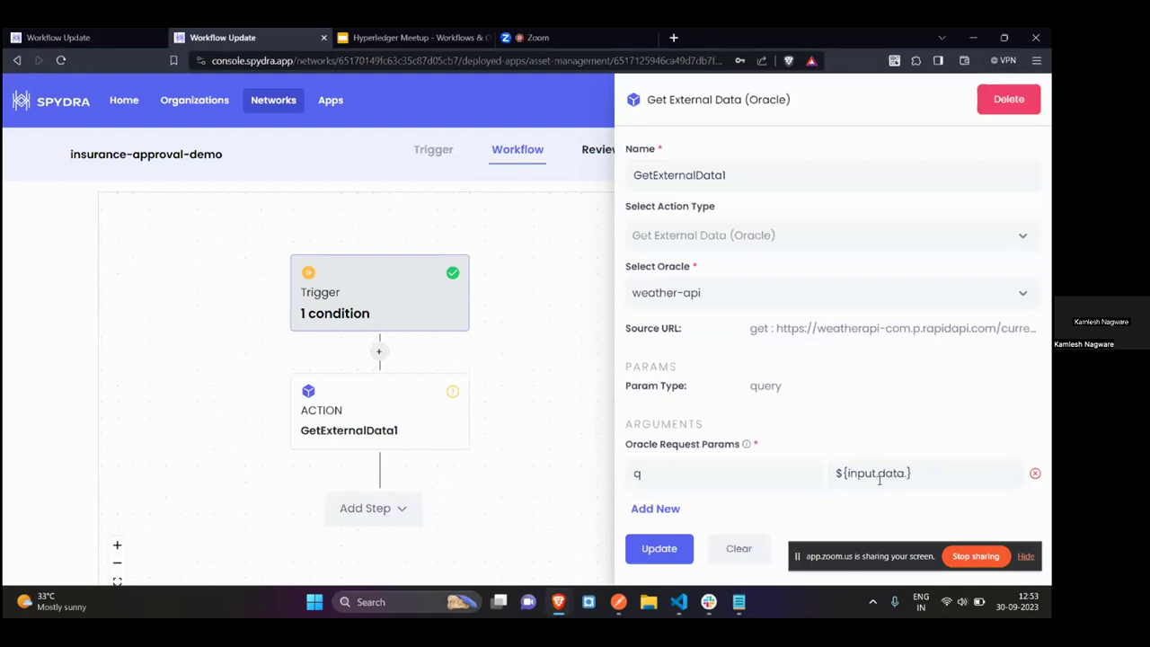
key(alt+Tab)
key(alt+Tab)
key(alt+Tab)
key(alt+Tab)
text(.region)
Compare each part of the q parameter's expression with the data object in oracle-insurance.json's abstract create asset example
double_click(891, 473)
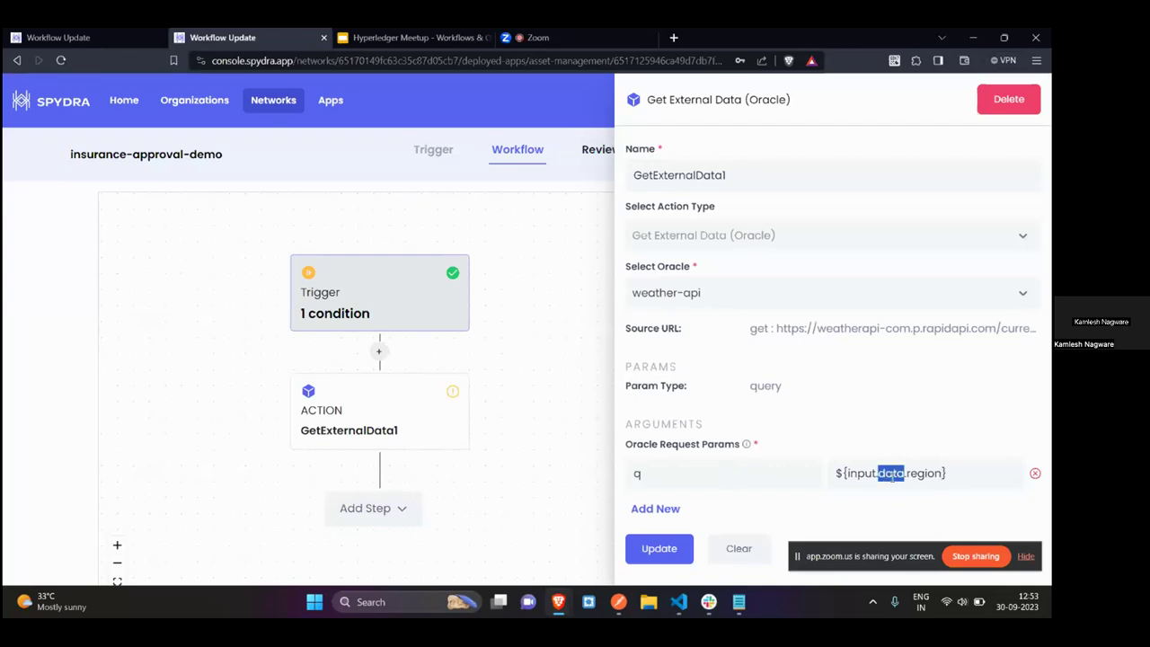
key(alt+Tab)
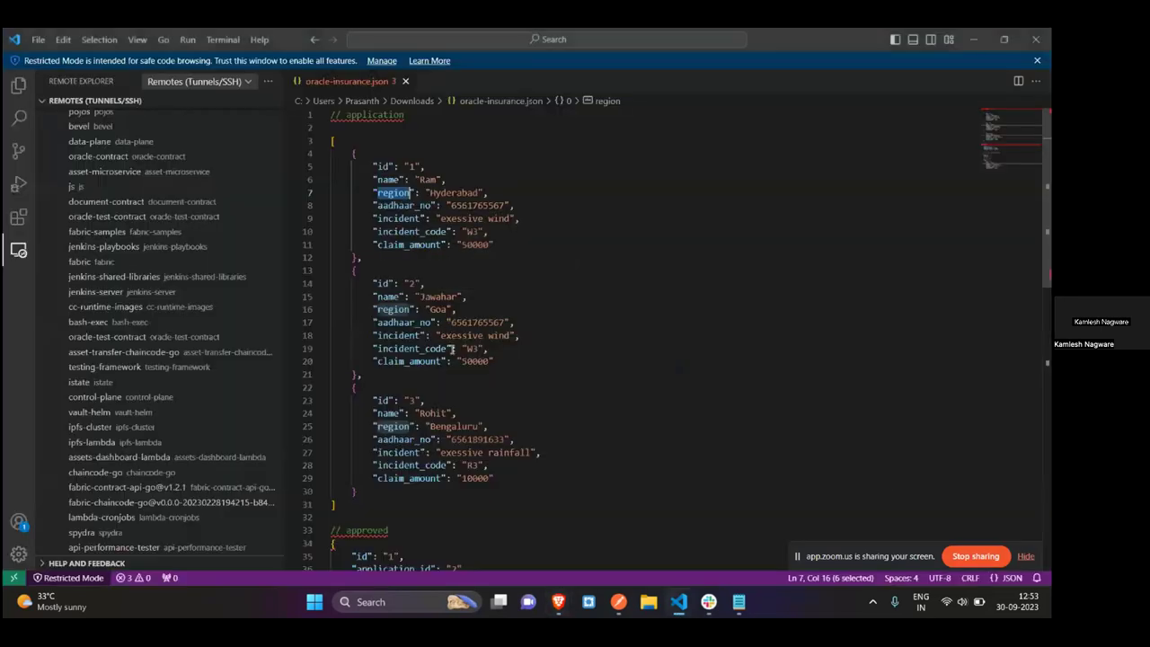
scroll(452, 349, down, 8)
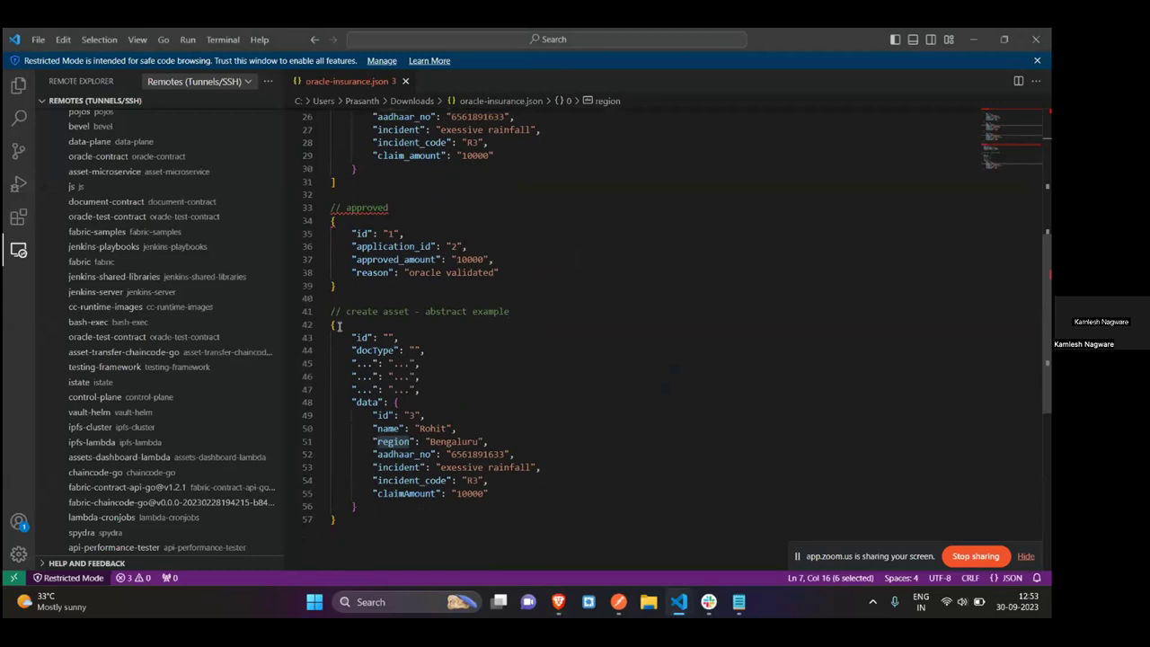
drag(331, 329, 343, 513)
click(384, 503)
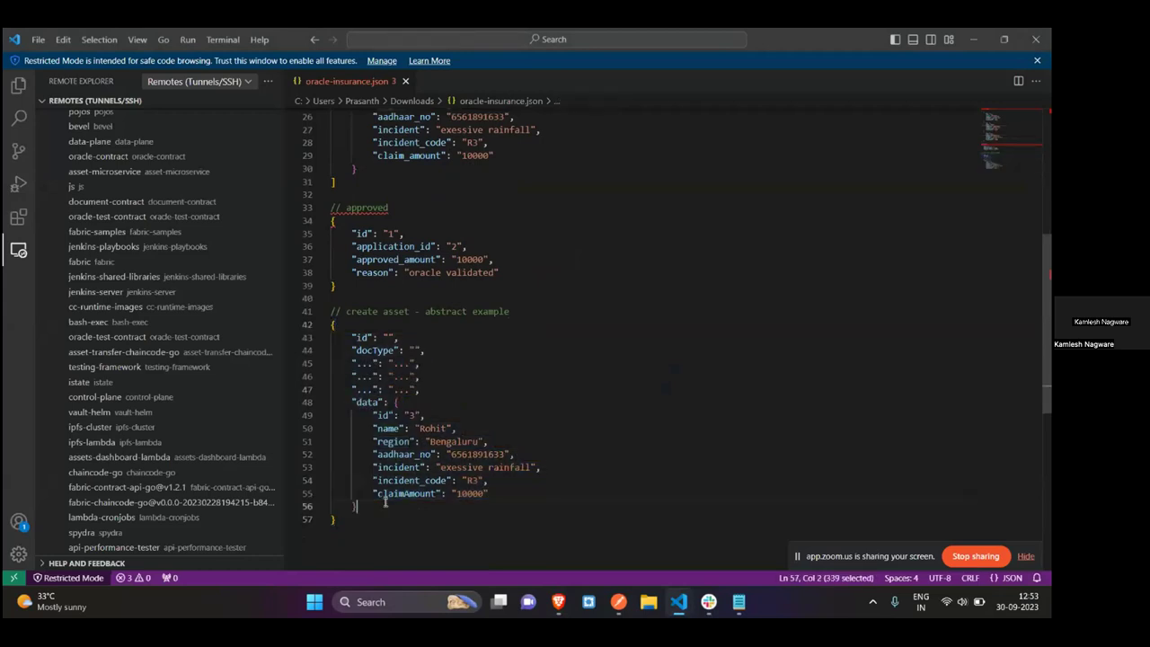
drag(385, 502, 393, 403)
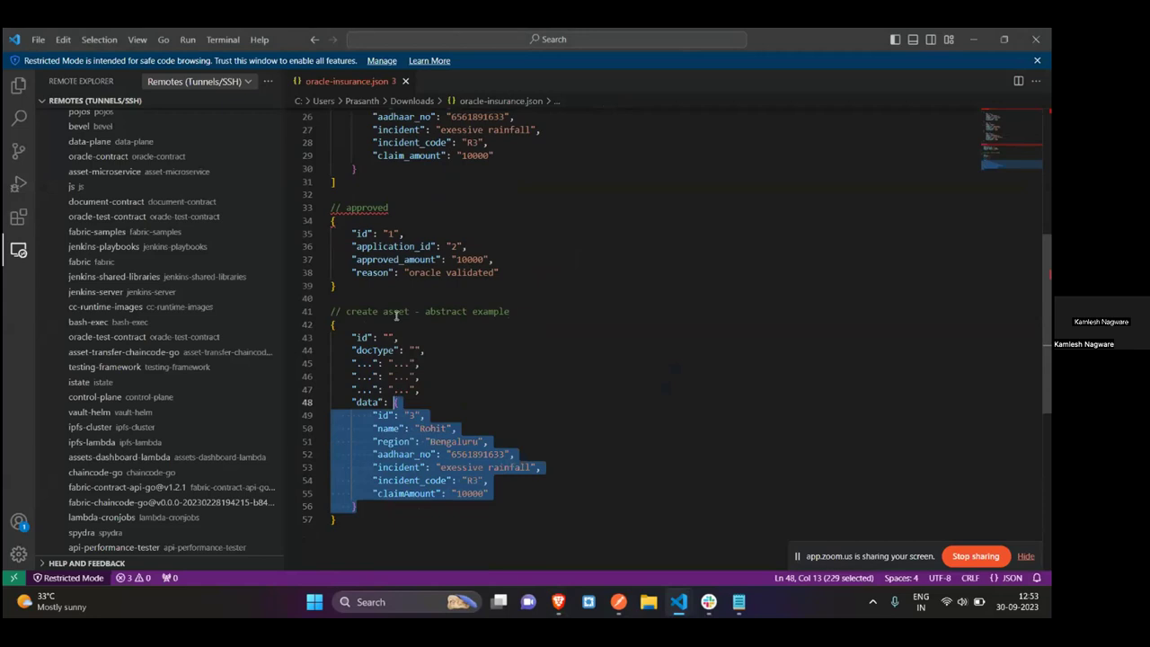
key(alt+Tab)
click(856, 473)
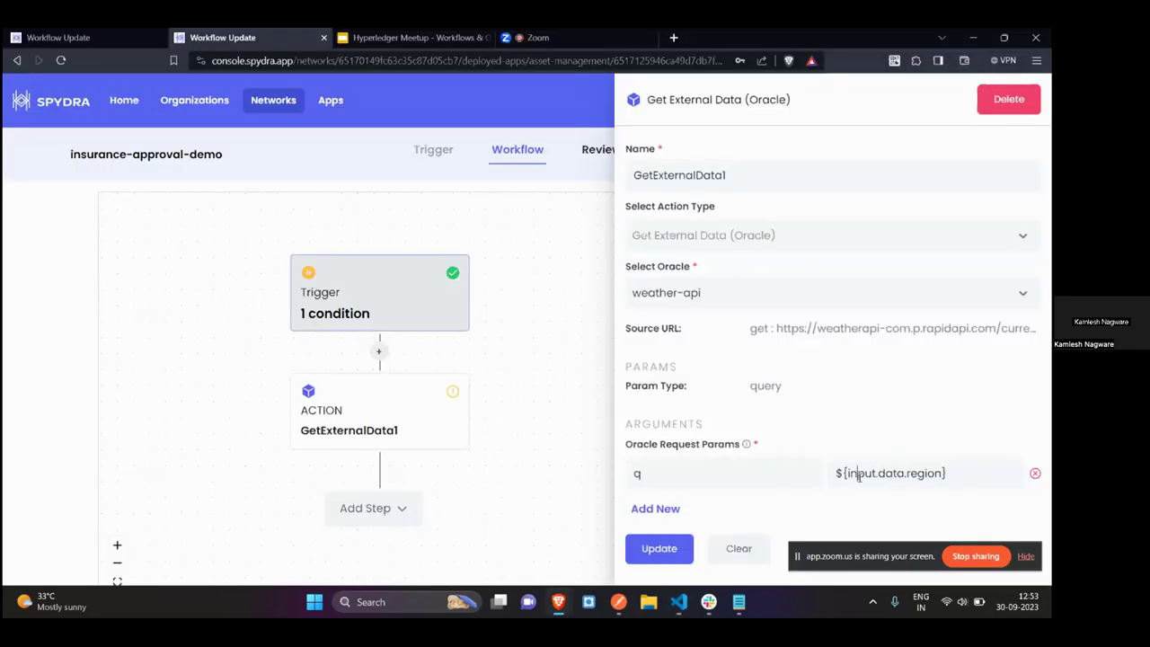
double_click(901, 474)
double_click(928, 473)
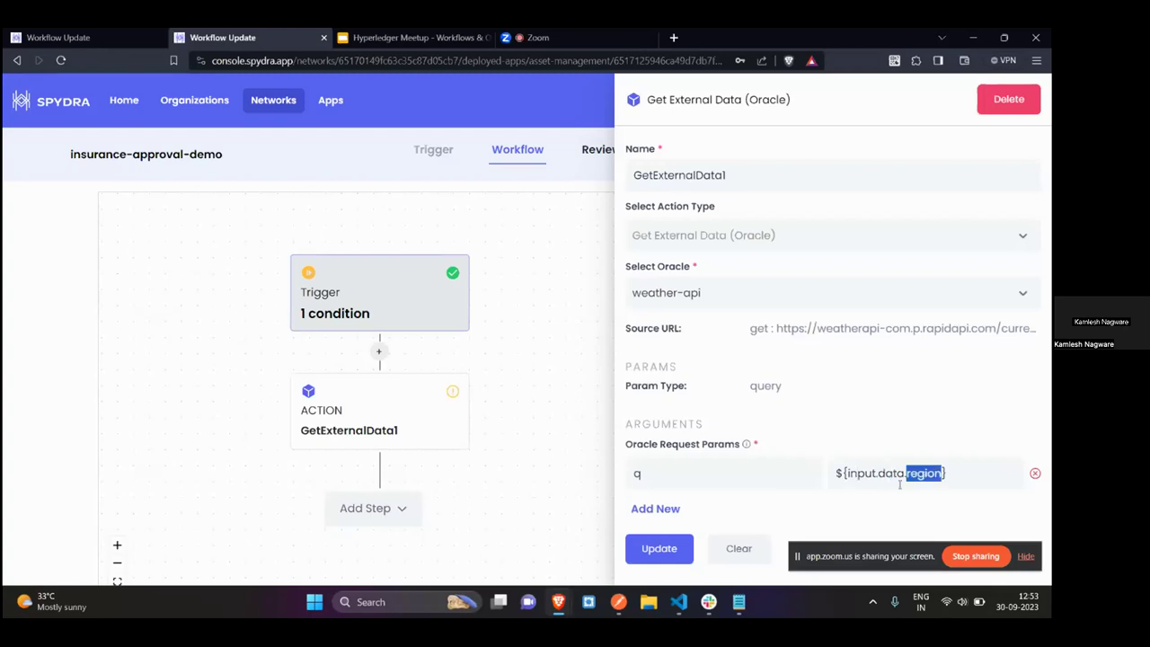
Save the GetExternalData1 action's settings and add a condition step after it in the workflow
click(763, 509)
click(662, 552)
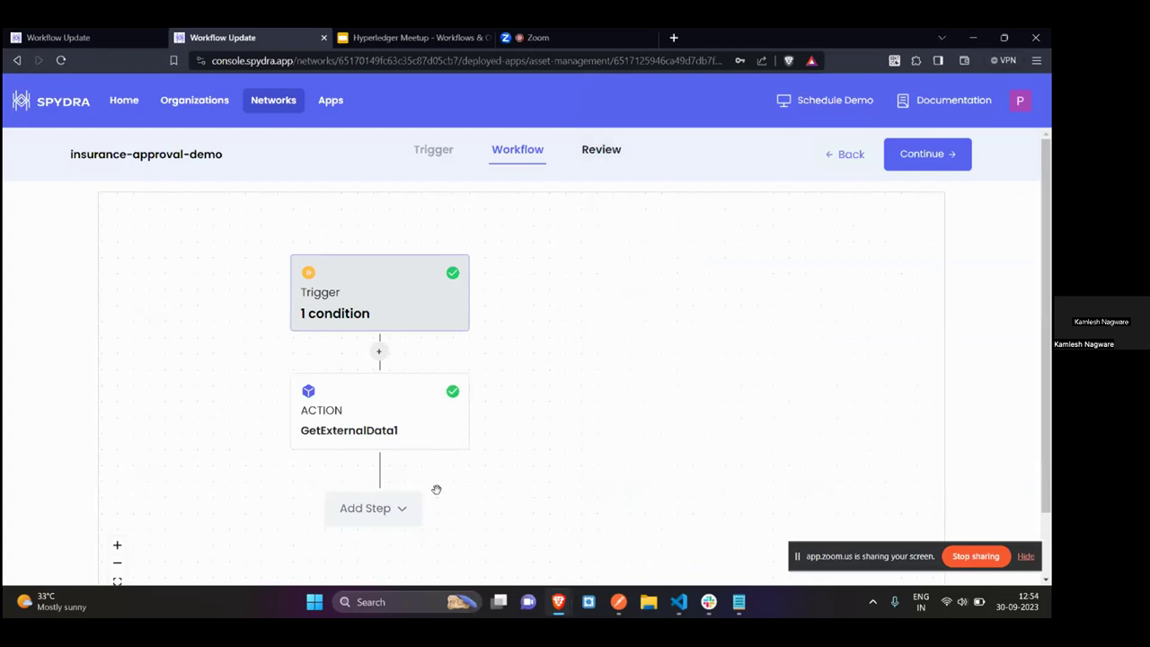
click(391, 511)
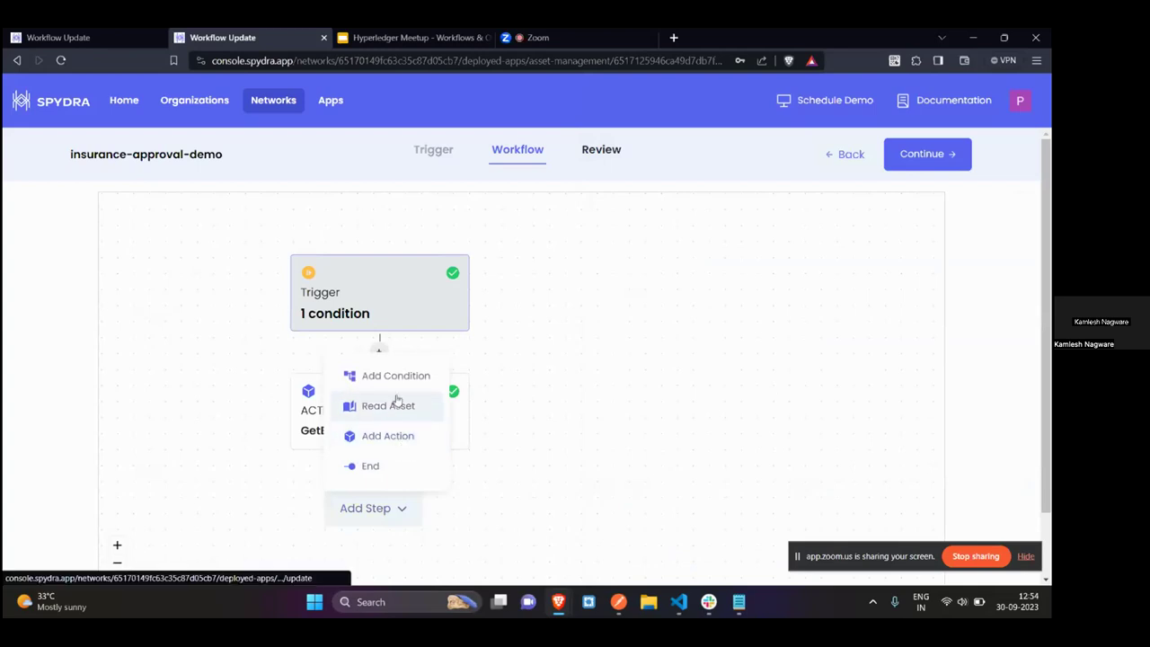
click(406, 377)
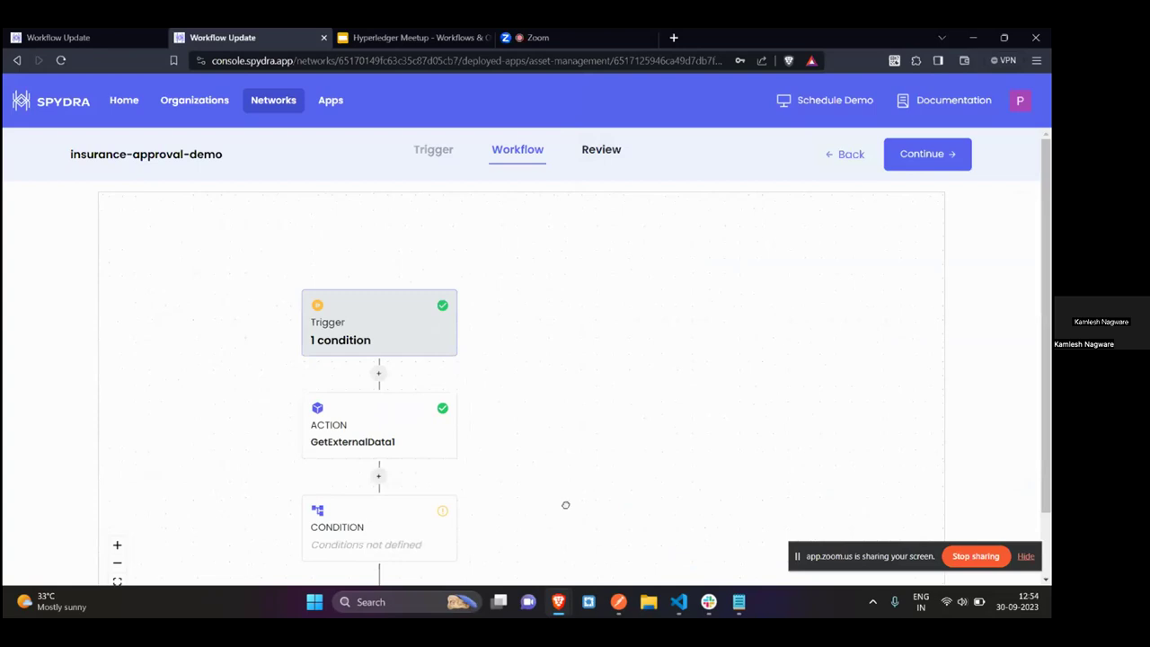
click(488, 399)
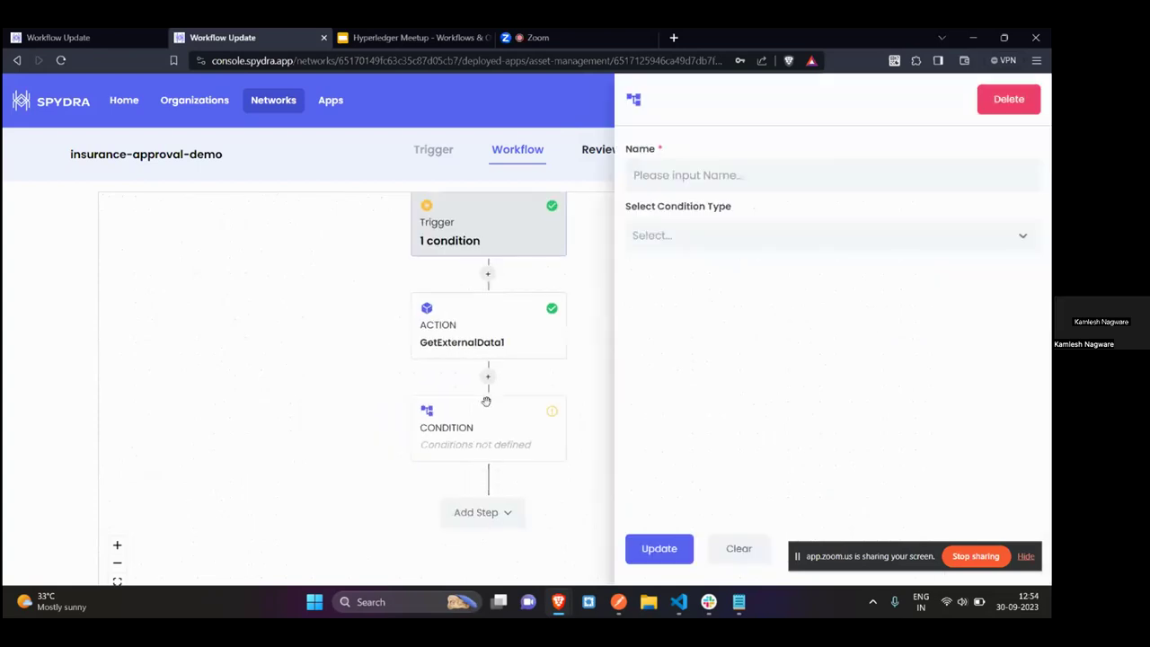
Name the new condition If and set its condition type to If
click(704, 187)
text(If)
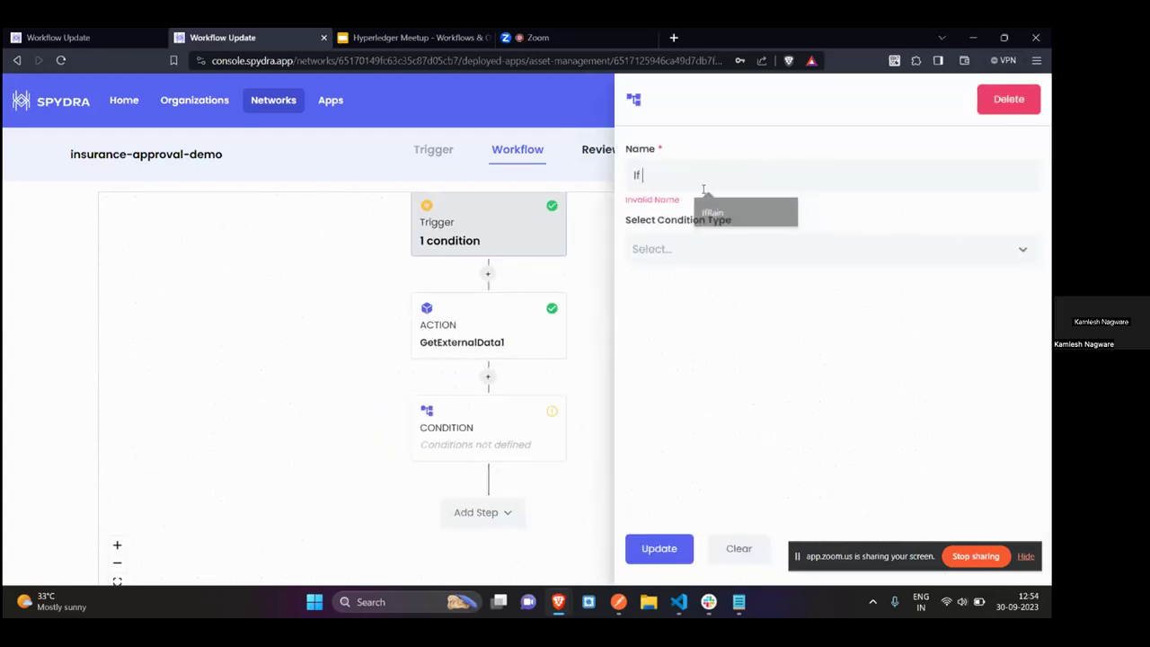
click(678, 250)
click(647, 292)
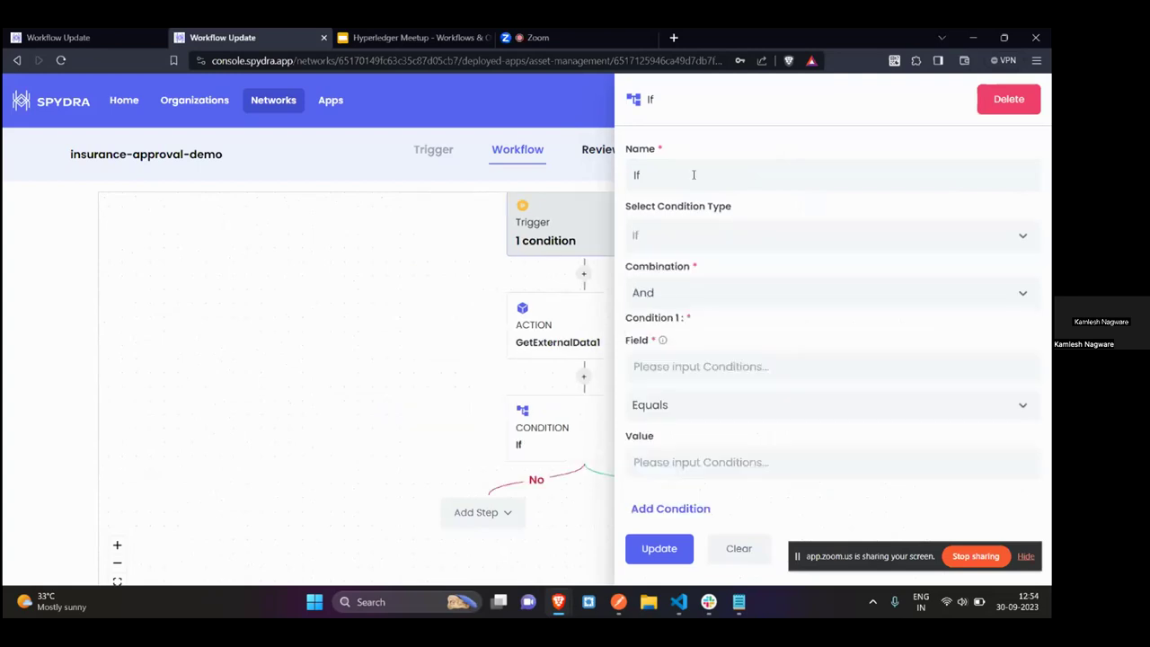
Rename the condition as IfTemparatureIsLess
text(Tempo)
text(rature)
text(IS)
key(BackSpace)
text(sLess)
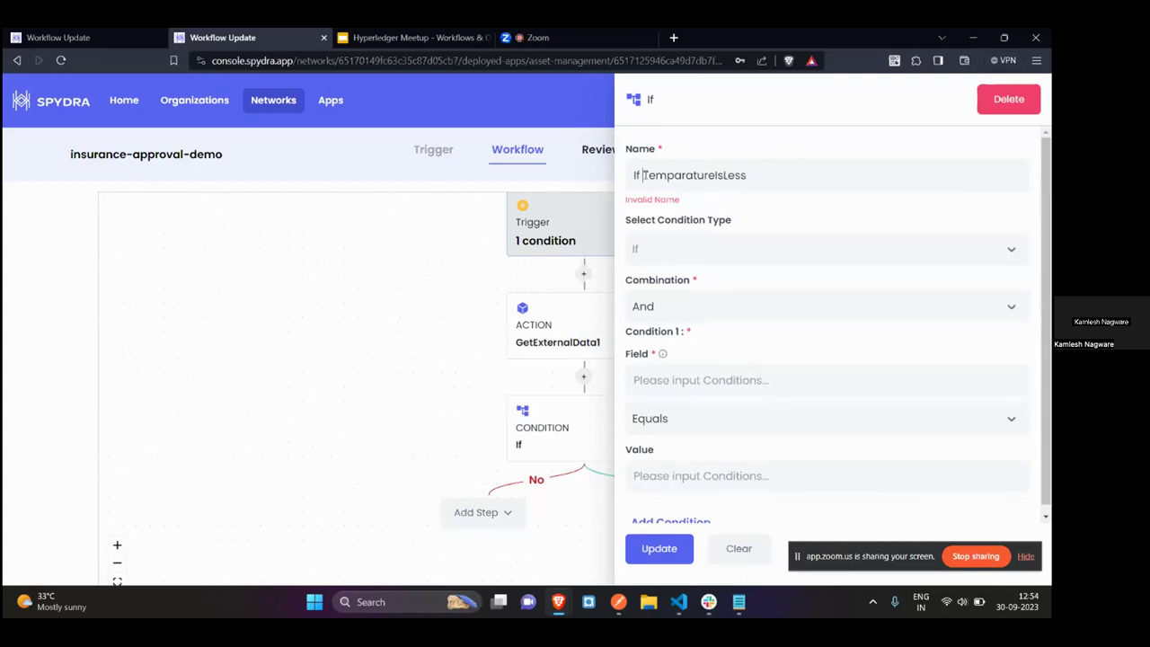
scroll(642, 175, down, 1)
Switch to Postman and examine the temp_c field in the weather API's JSON response
click(618, 602)
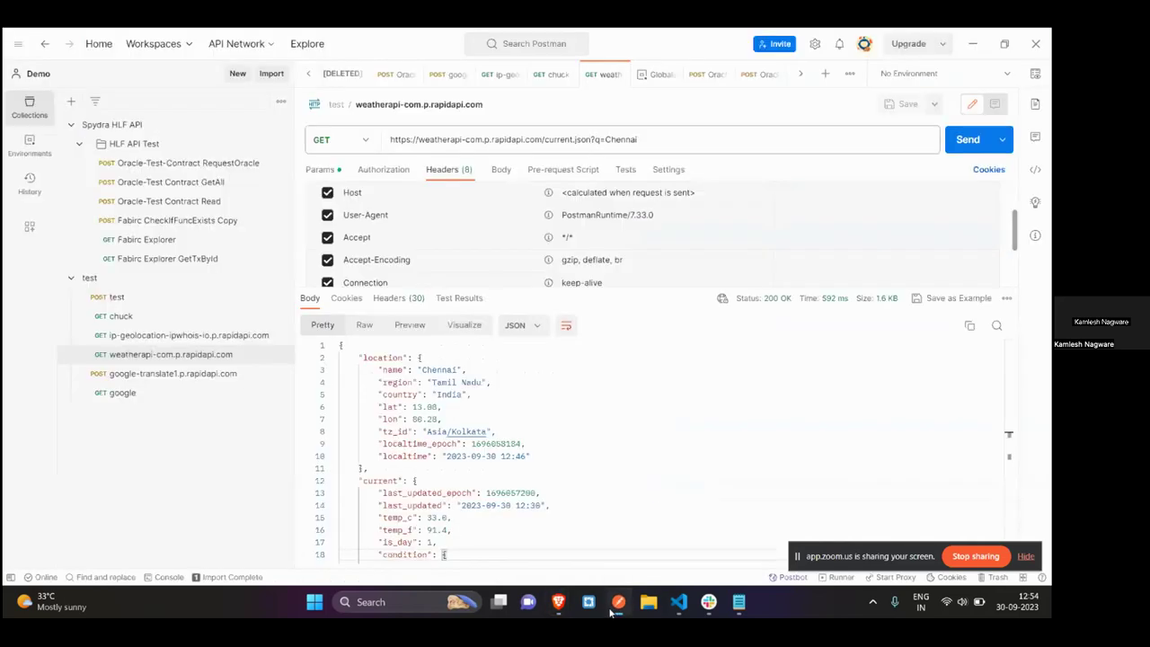
drag(341, 345, 503, 527)
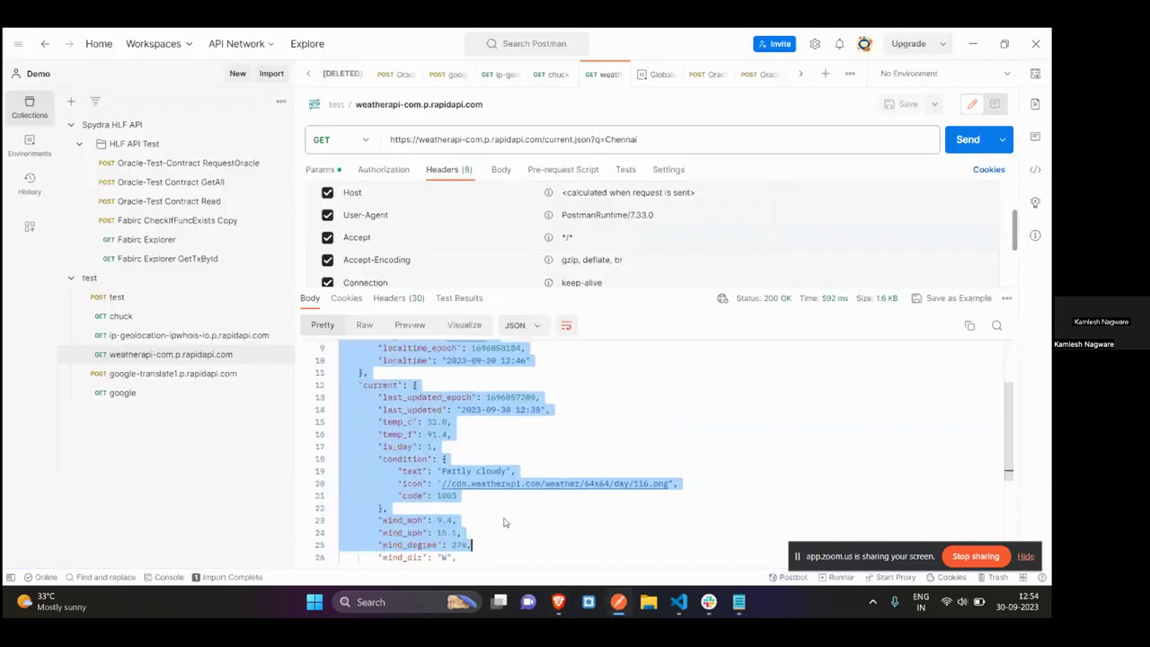
click(501, 435)
scroll(501, 435, up, 3)
scroll(485, 435, down, 2)
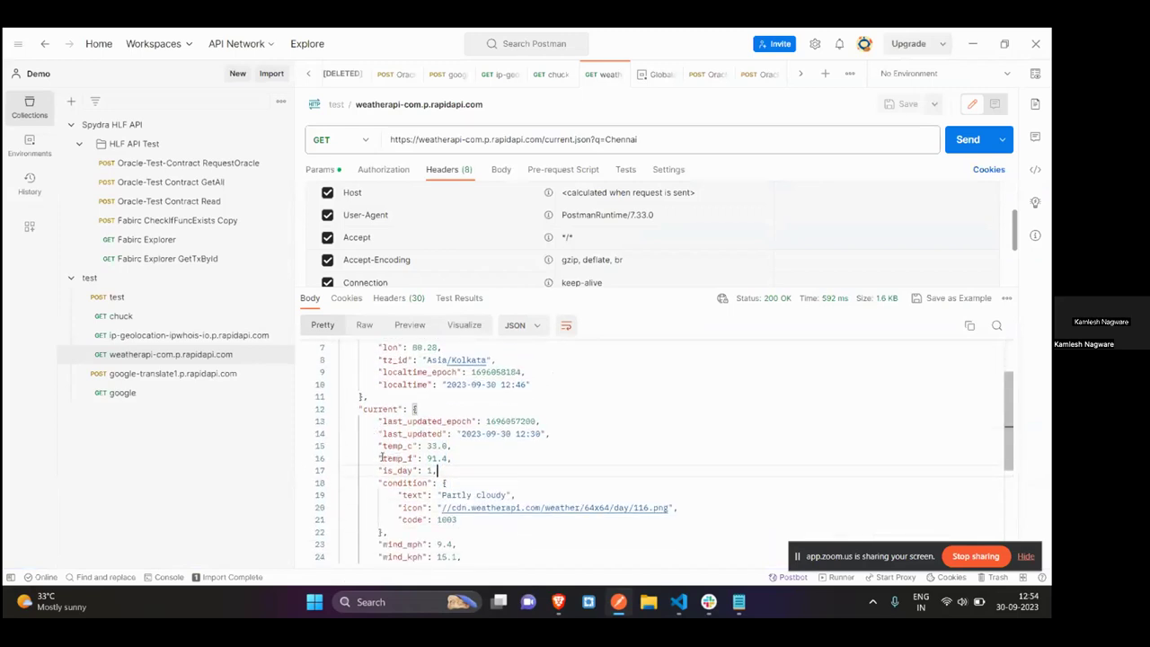
drag(379, 445, 418, 446)
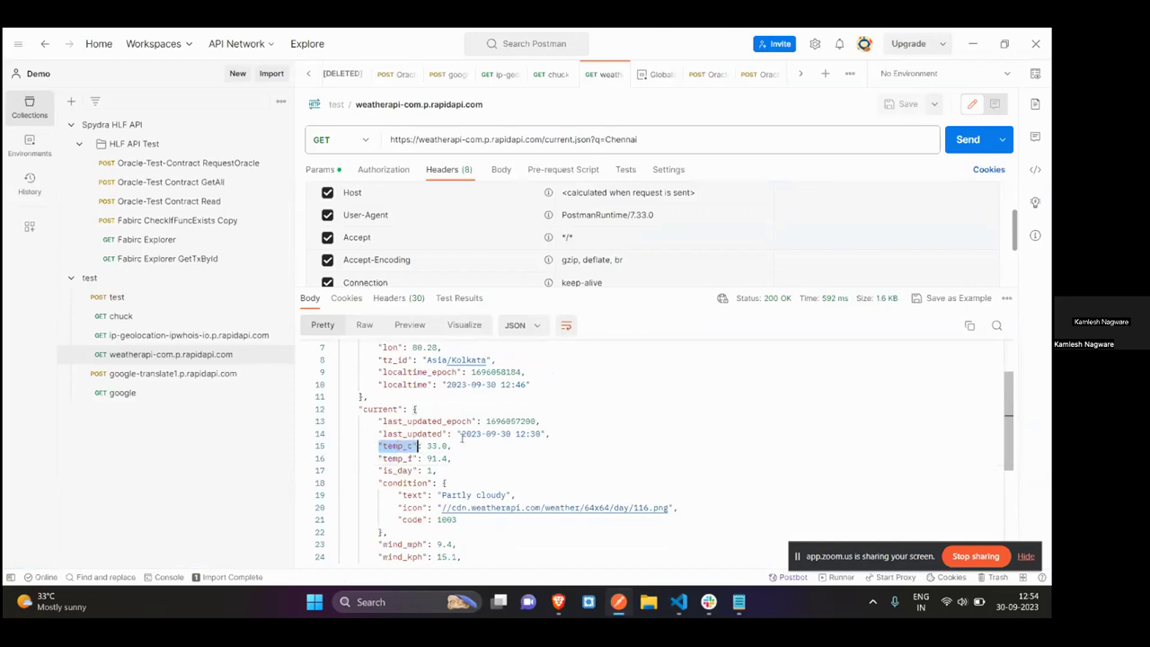
click(469, 444)
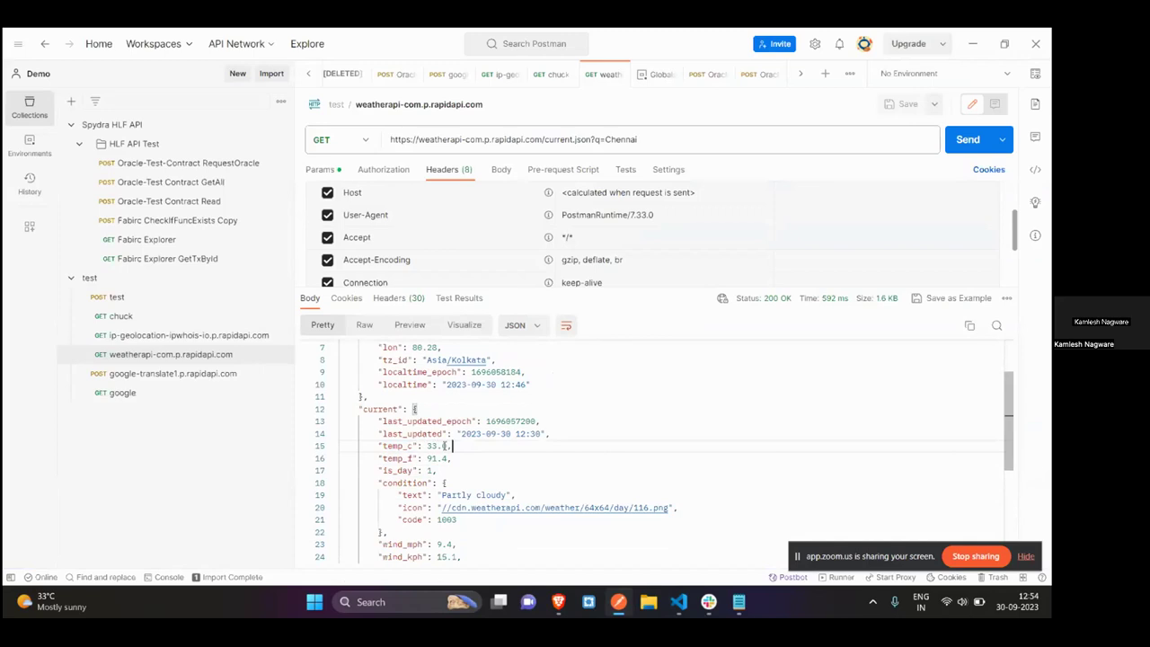
Return to the workflow in the browser and begin condition 1's field expression with ${input
key(alt+Tab)
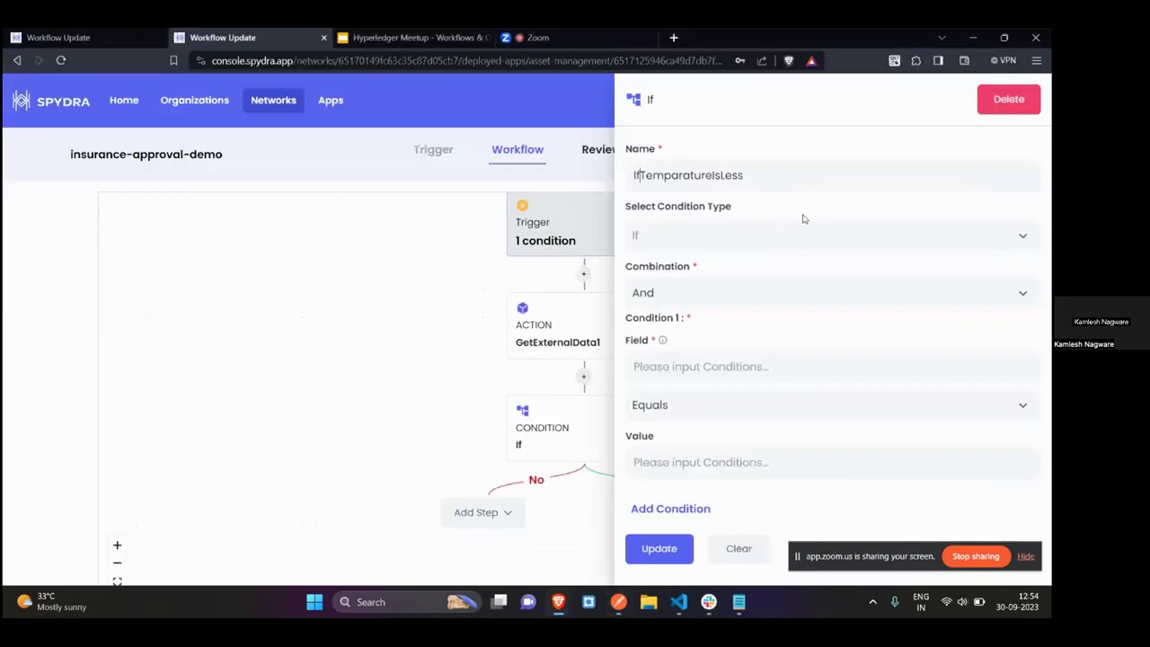
click(683, 292)
click(683, 292)
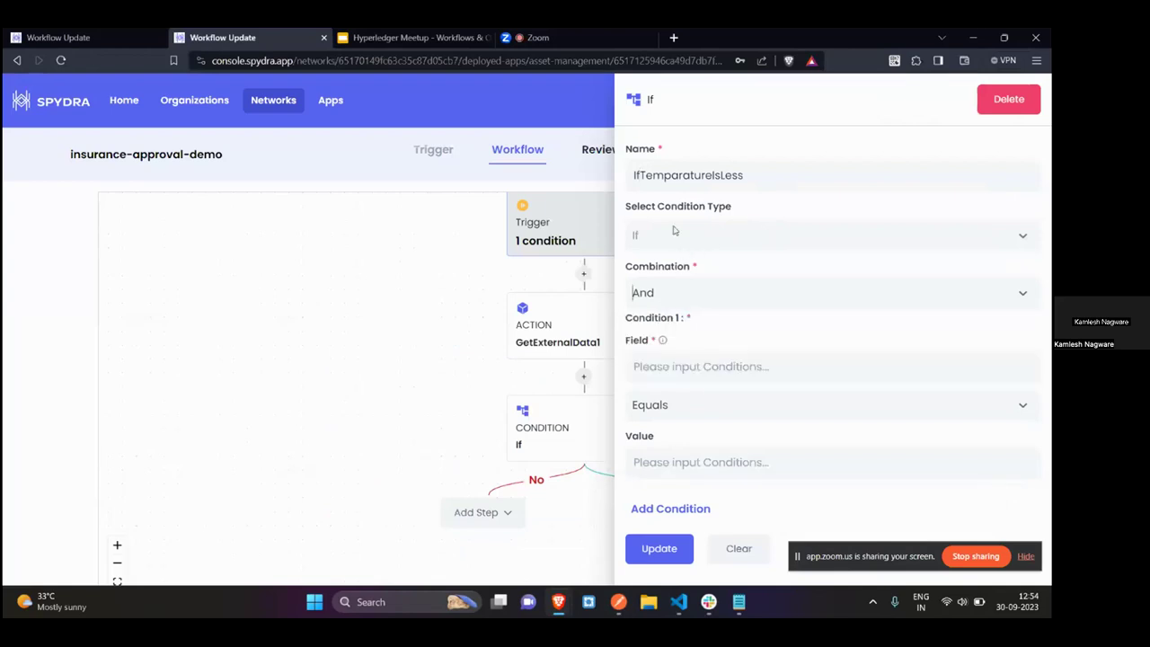
click(693, 357)
click(685, 362)
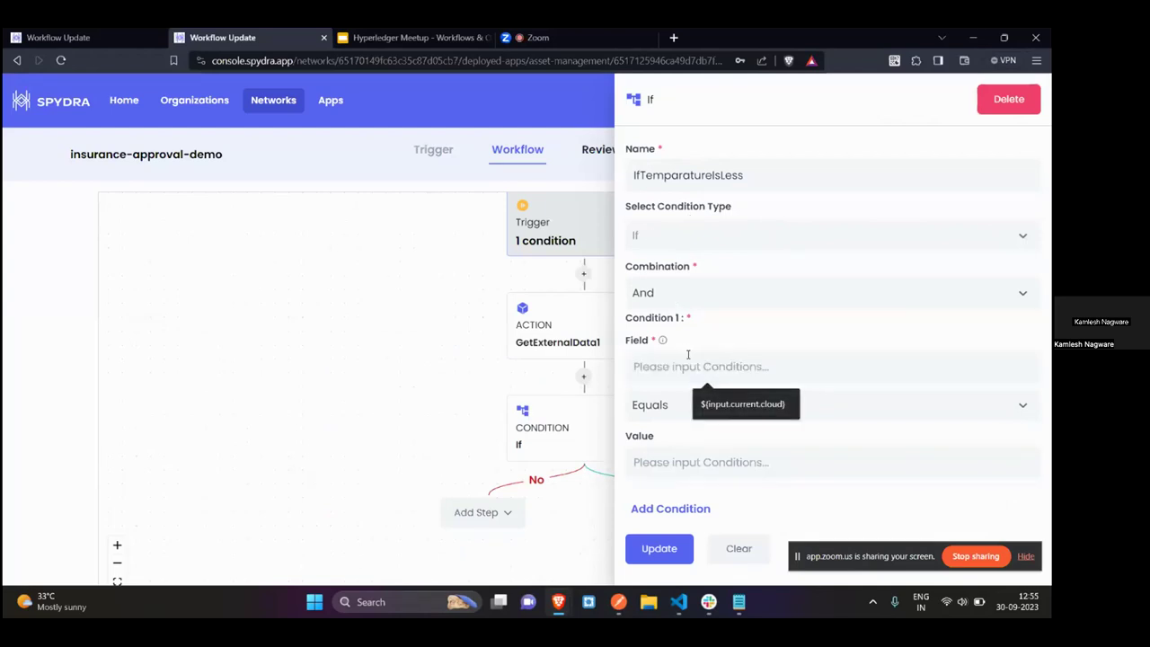
drag(427, 327, 251, 330)
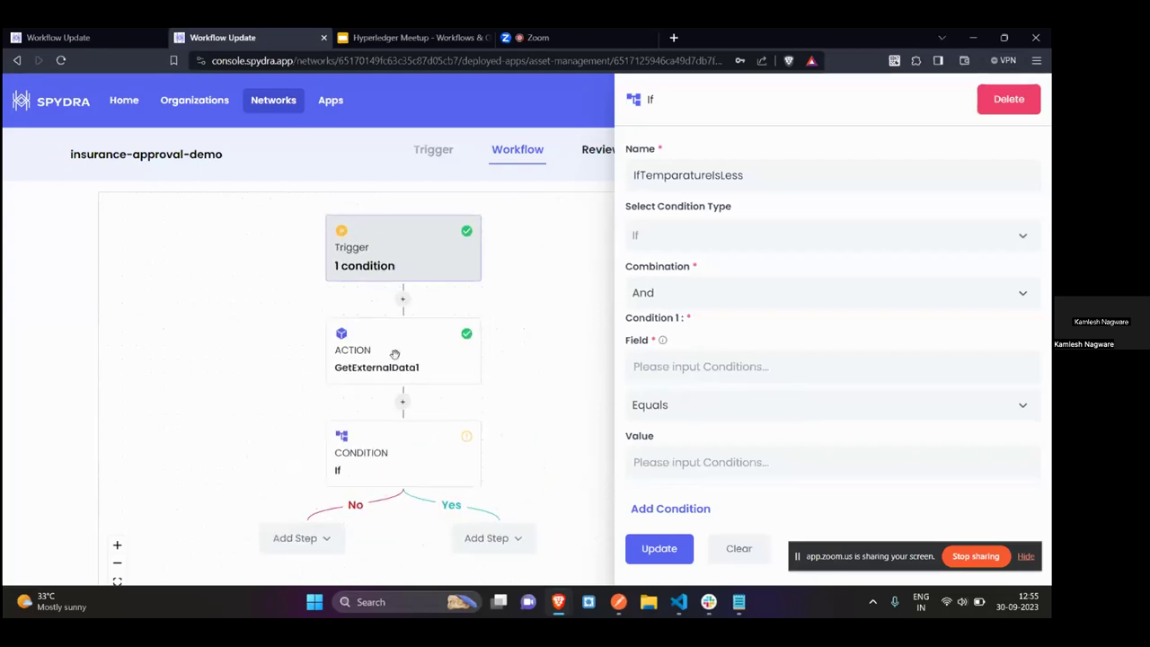
click(709, 370)
text(${input)
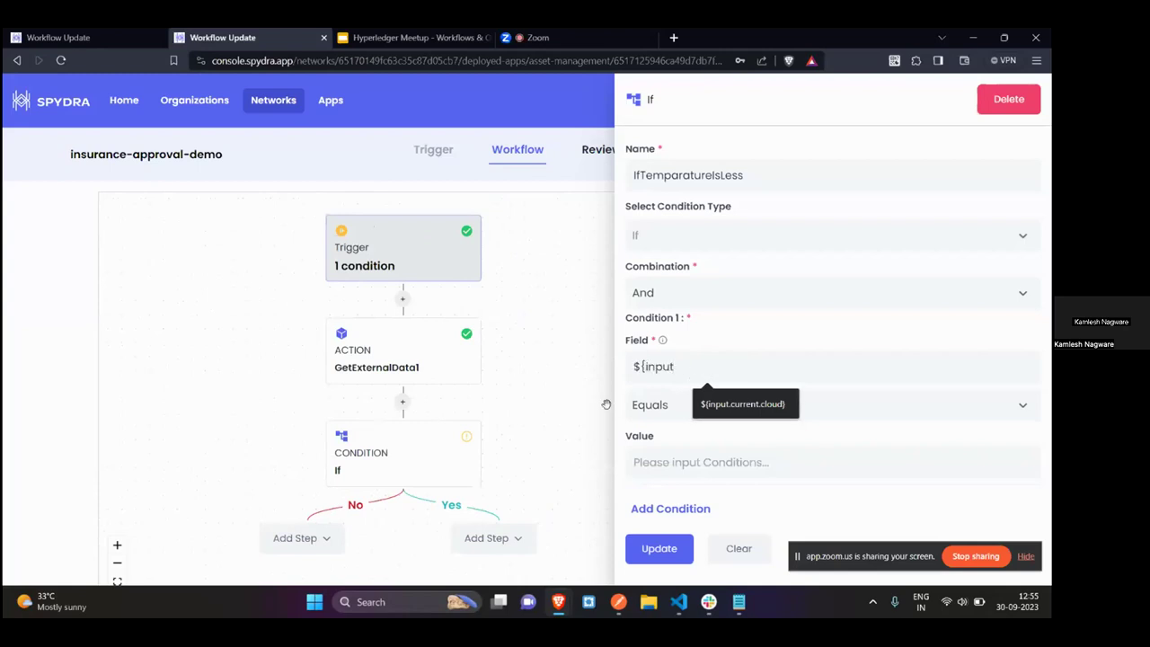
Examine the first application record in oracle-insurance.json in VS Code and compare it with the input part of the condition's field expression
key(alt+Tab)
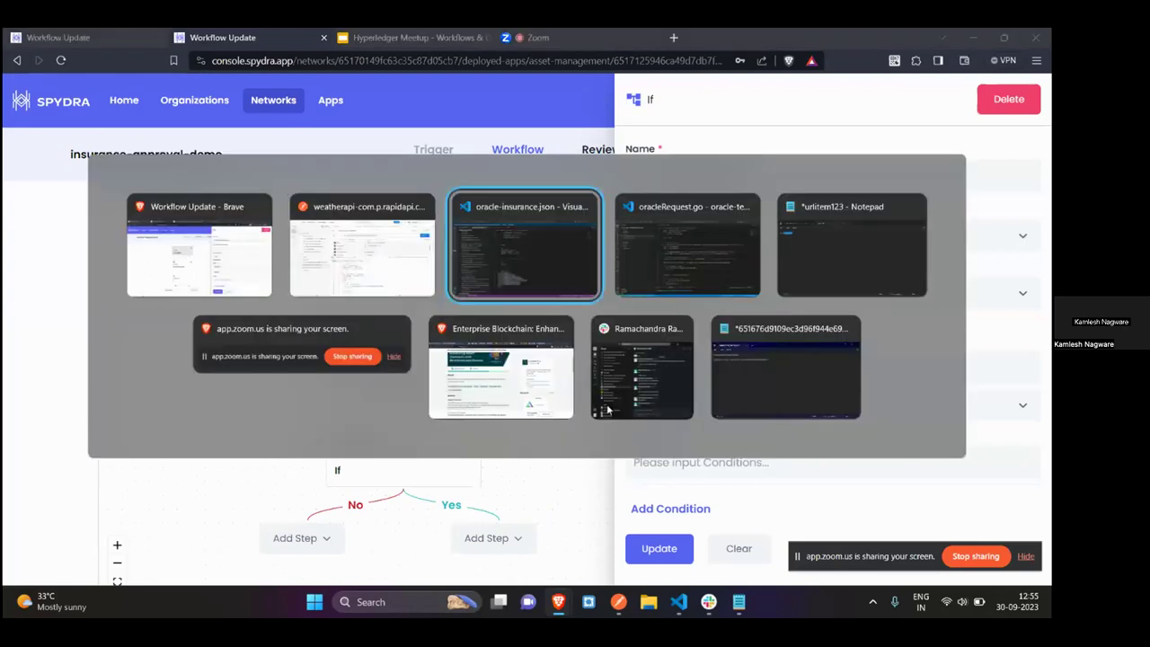
scroll(409, 172, up, 8)
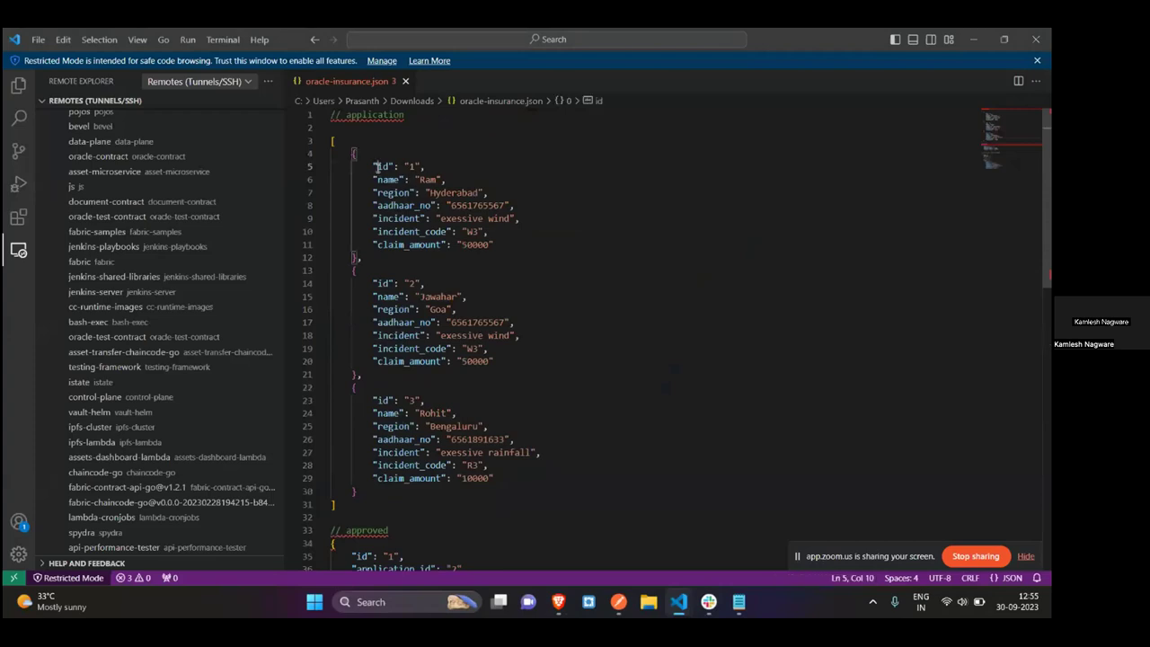
drag(373, 168, 426, 254)
key(alt+Tab)
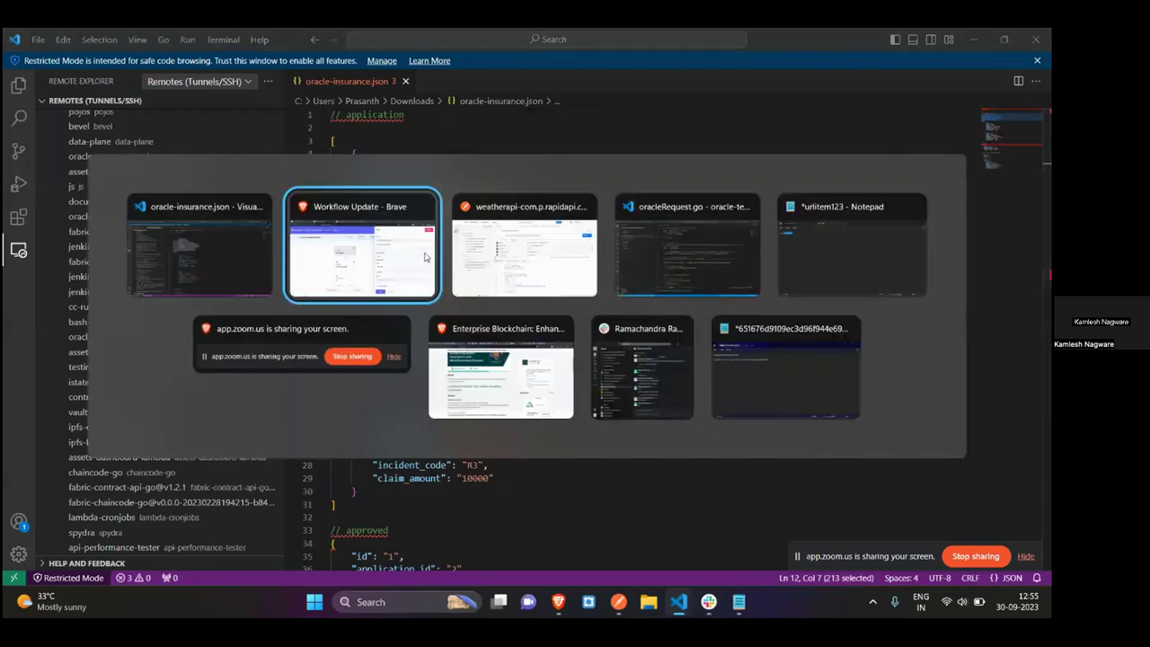
double_click(670, 366)
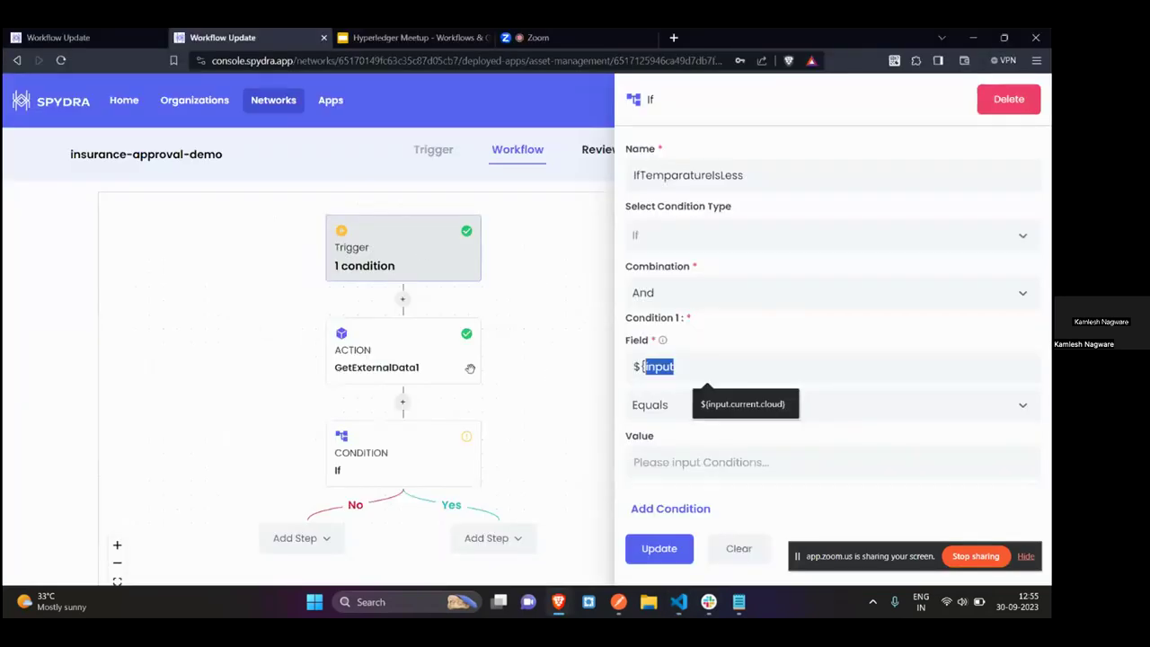
Check the external data action's name, and start condition 1's field expression in the If condition as ${GetExternalData1.output.}
click(381, 366)
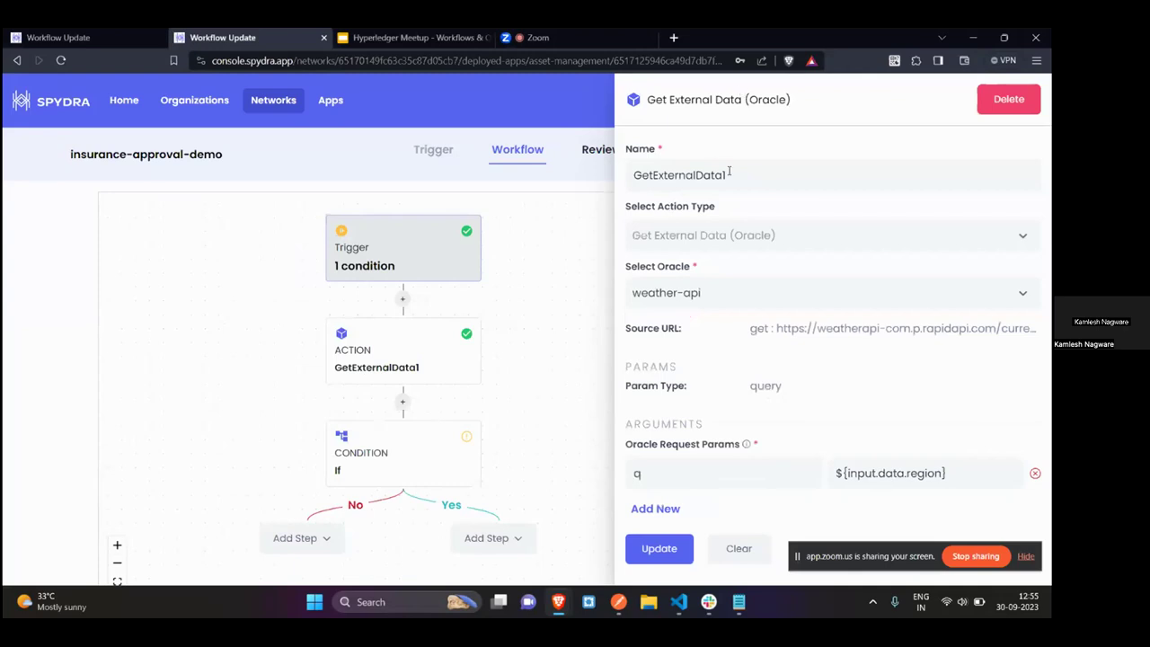
click(364, 473)
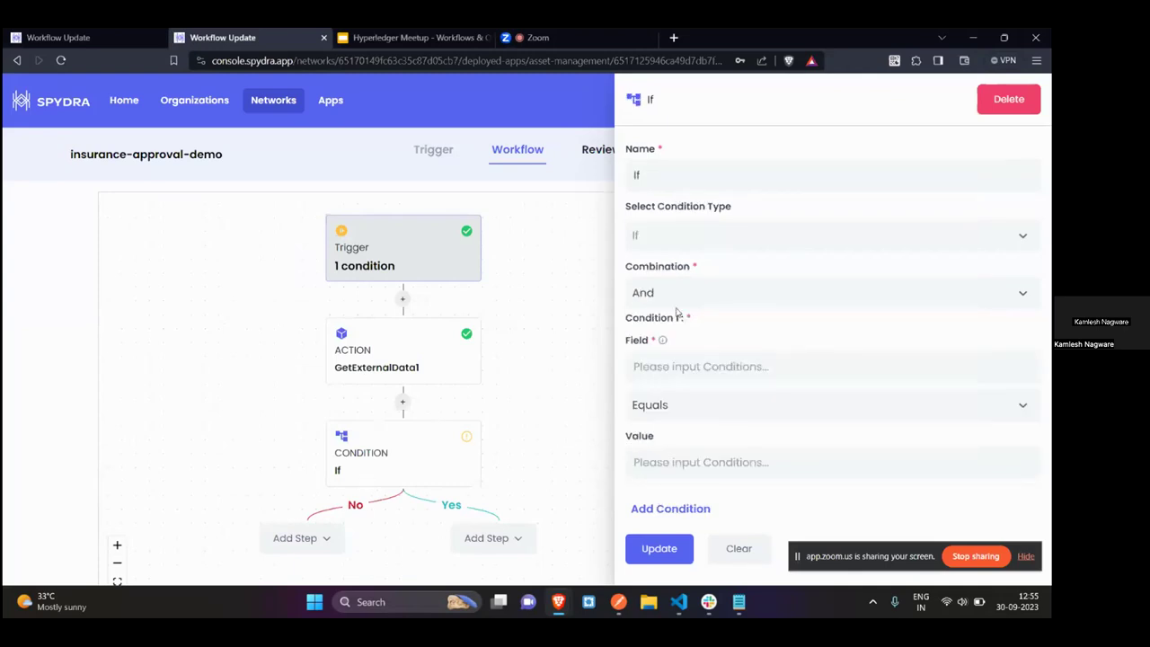
click(666, 363)
text(${})
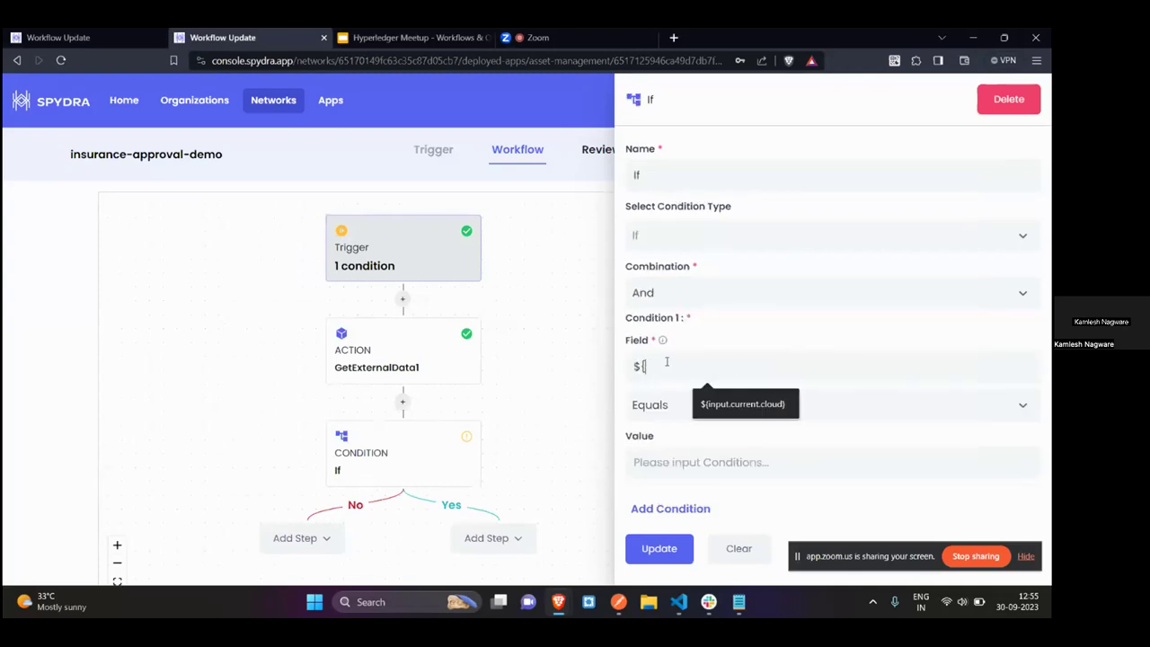
text(GetExtern)
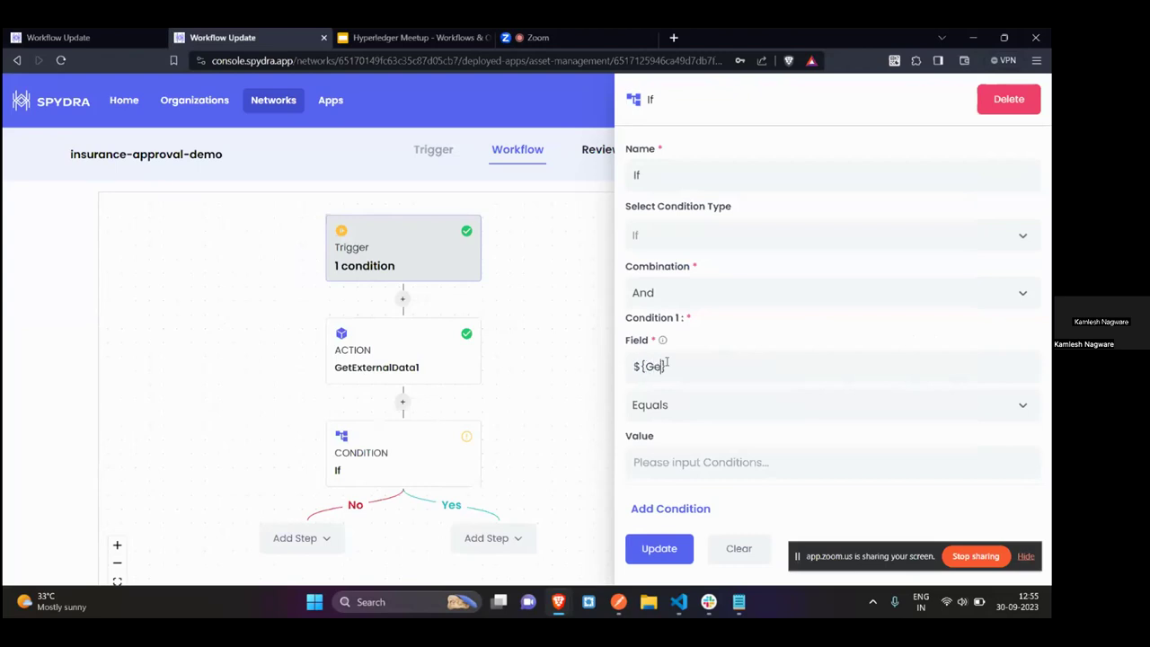
text(alData1.)
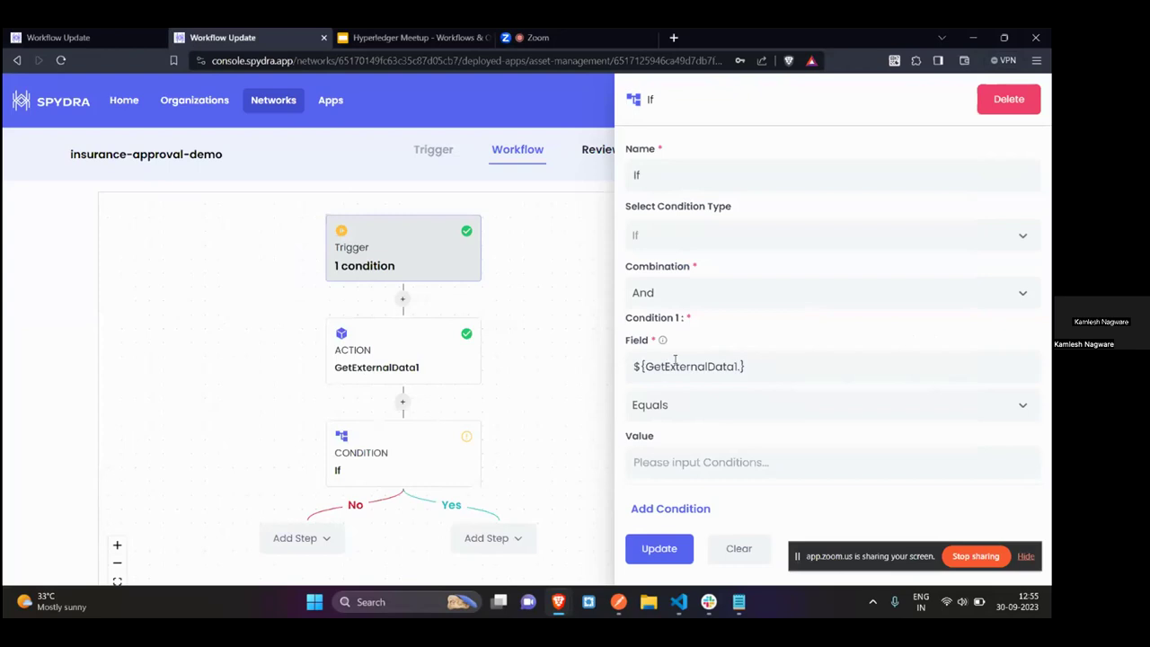
click(618, 603)
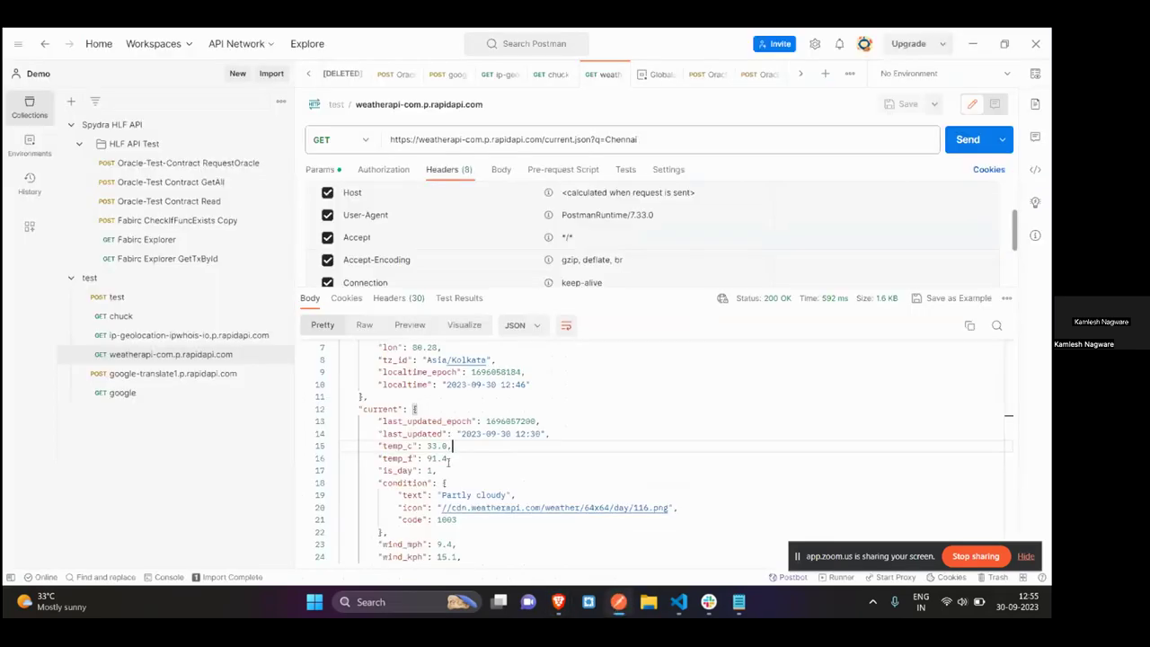
key(alt+Tab)
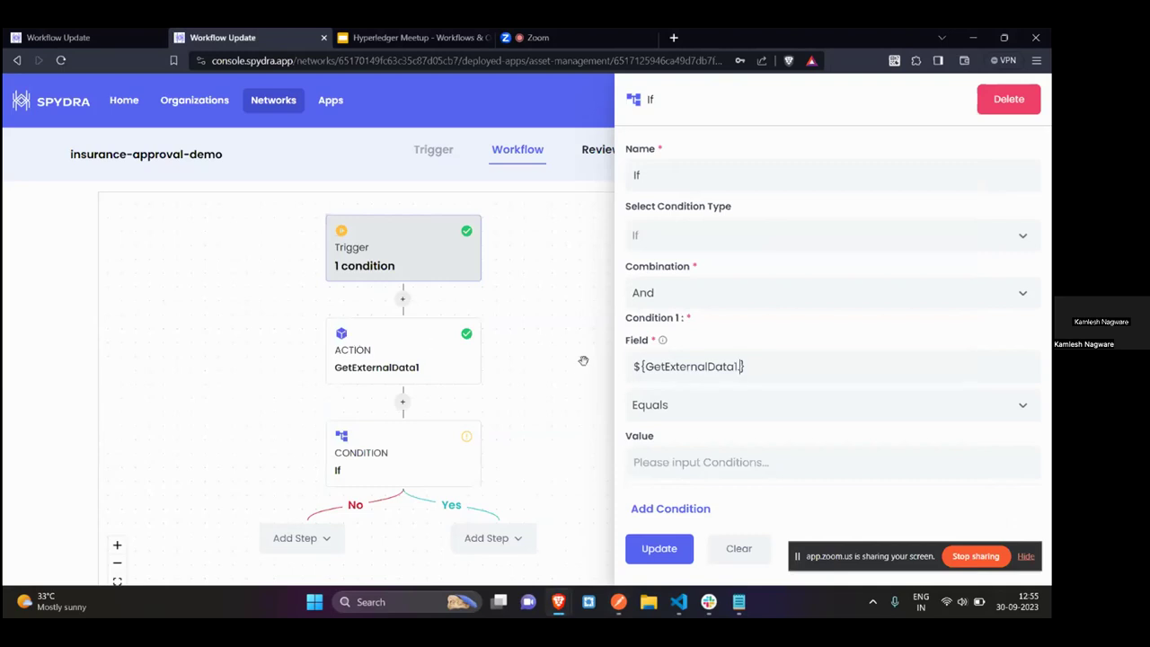
text(.output.)
Switch to Postman and trace the path from the current object to temp_c in the weather response
key(alt+Tab)
scroll(409, 428, up, 2)
scroll(409, 428, up, 2)
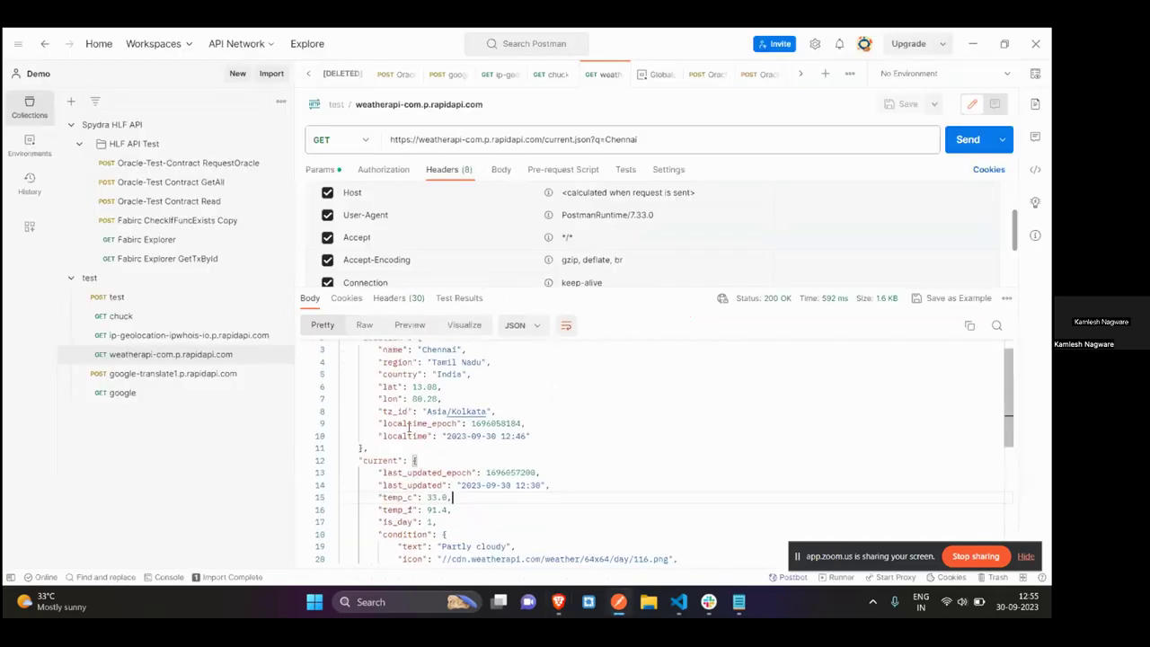
double_click(380, 460)
scroll(380, 463, up, 1)
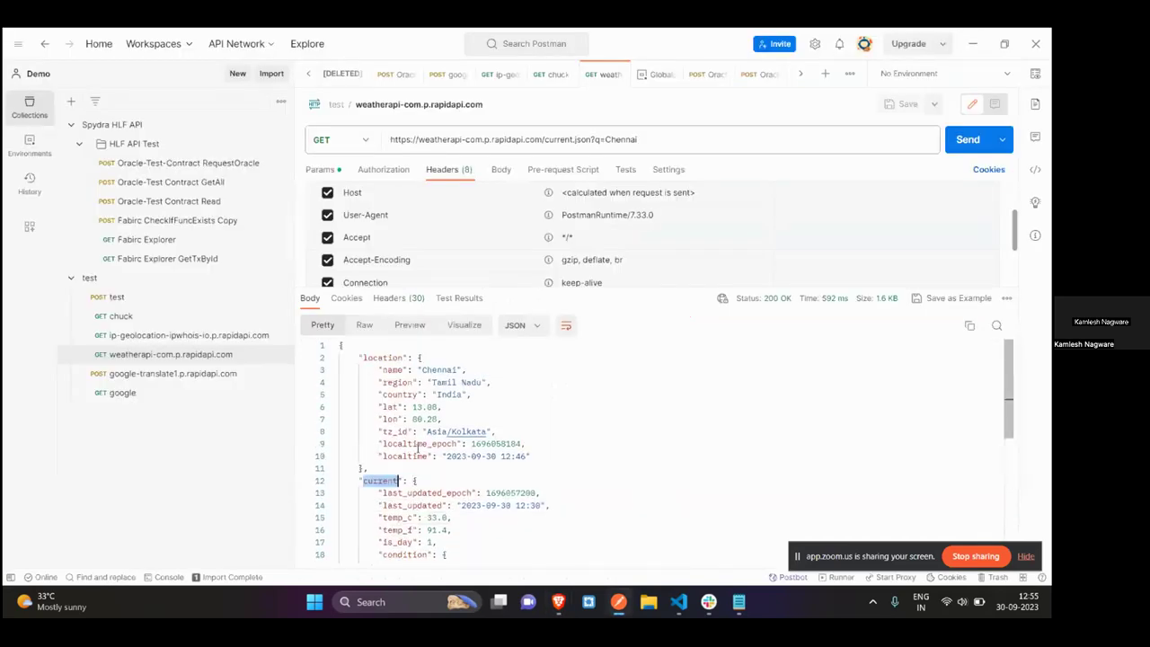
scroll(417, 449, down, 2)
double_click(398, 471)
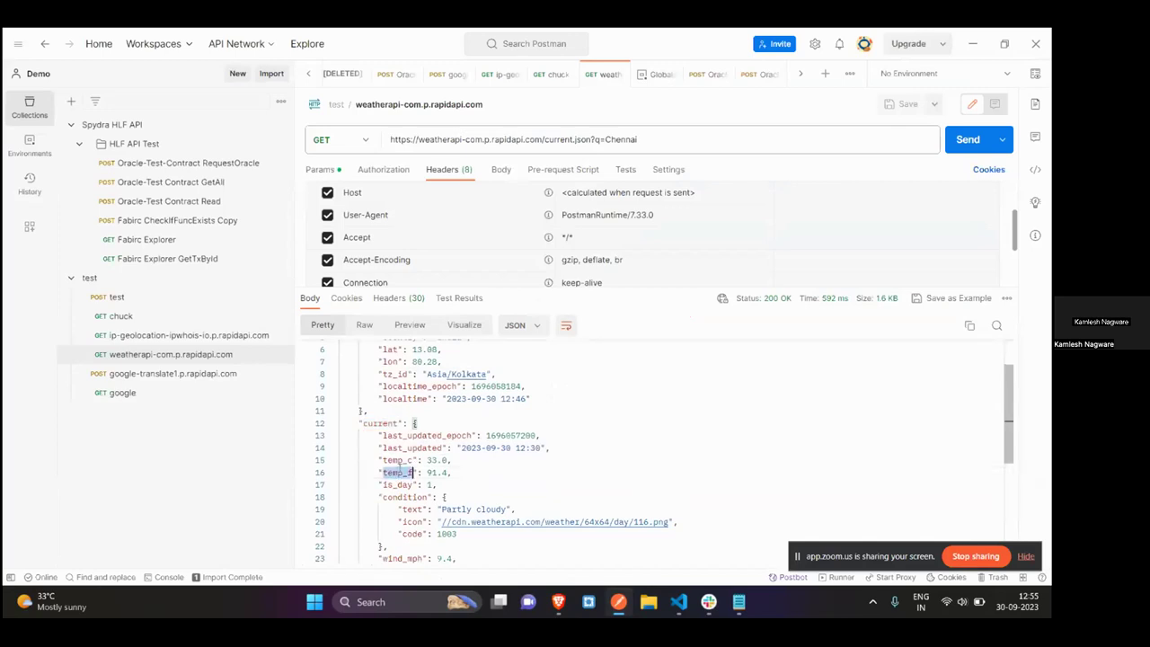
double_click(397, 460)
Return to the workflow in the browser, complete condition 1's field expression as ${GetExternalData1.output.current.temp_c} and set the operator to LessThan
key(alt+Tab)
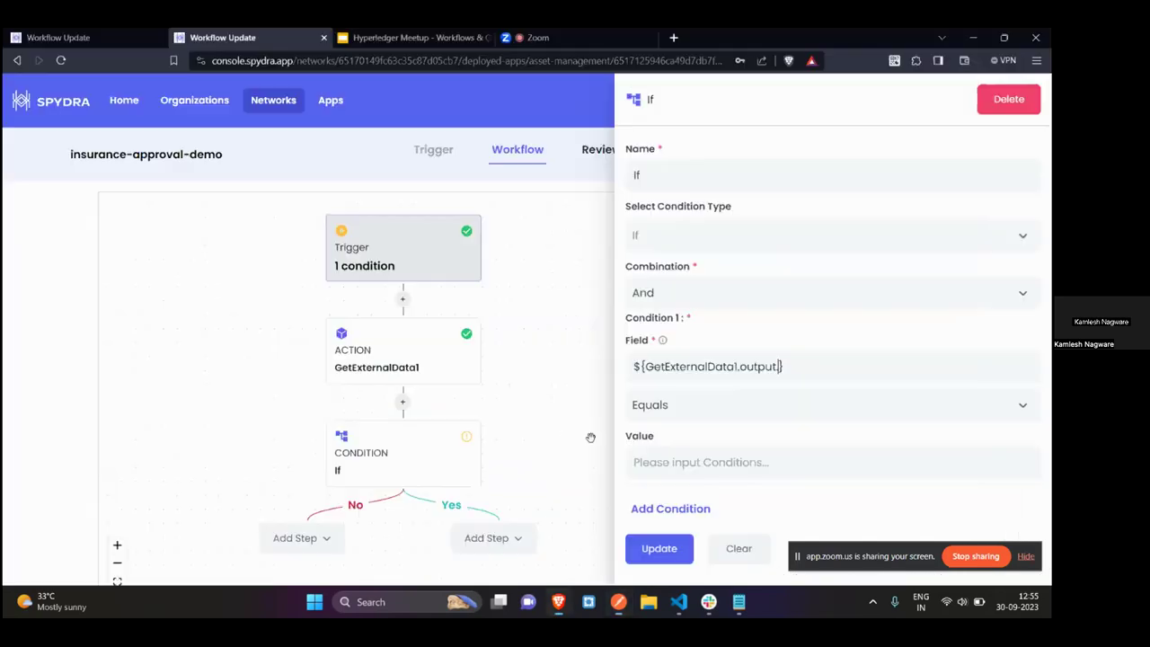
text(urrent.temp)
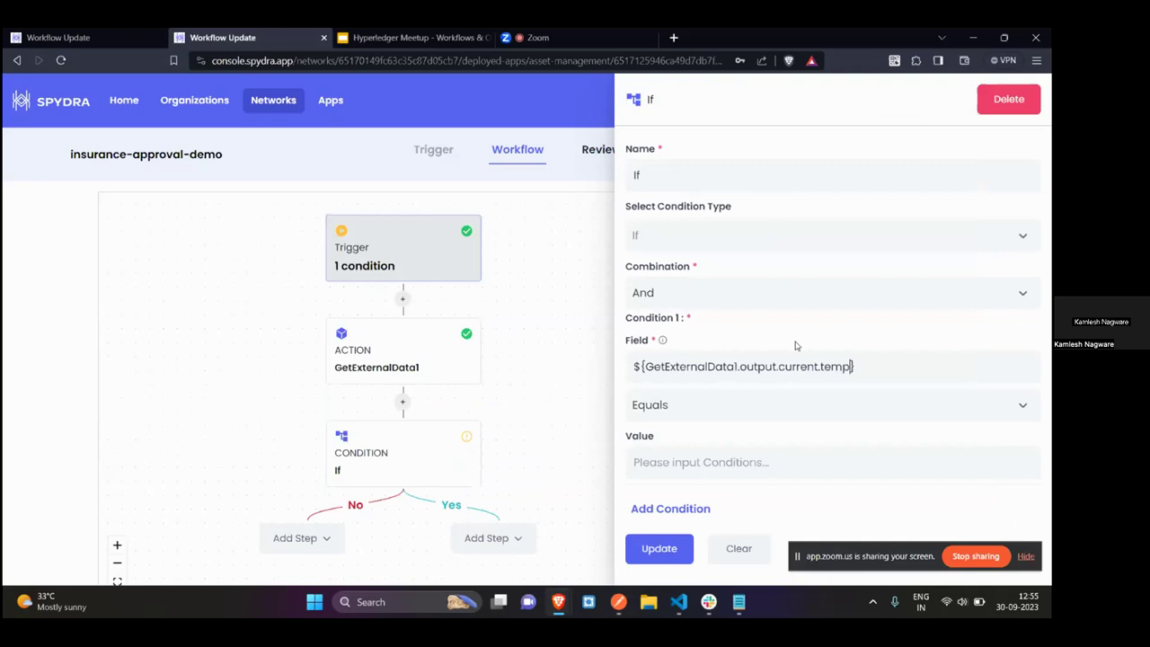
text(_c)
click(683, 409)
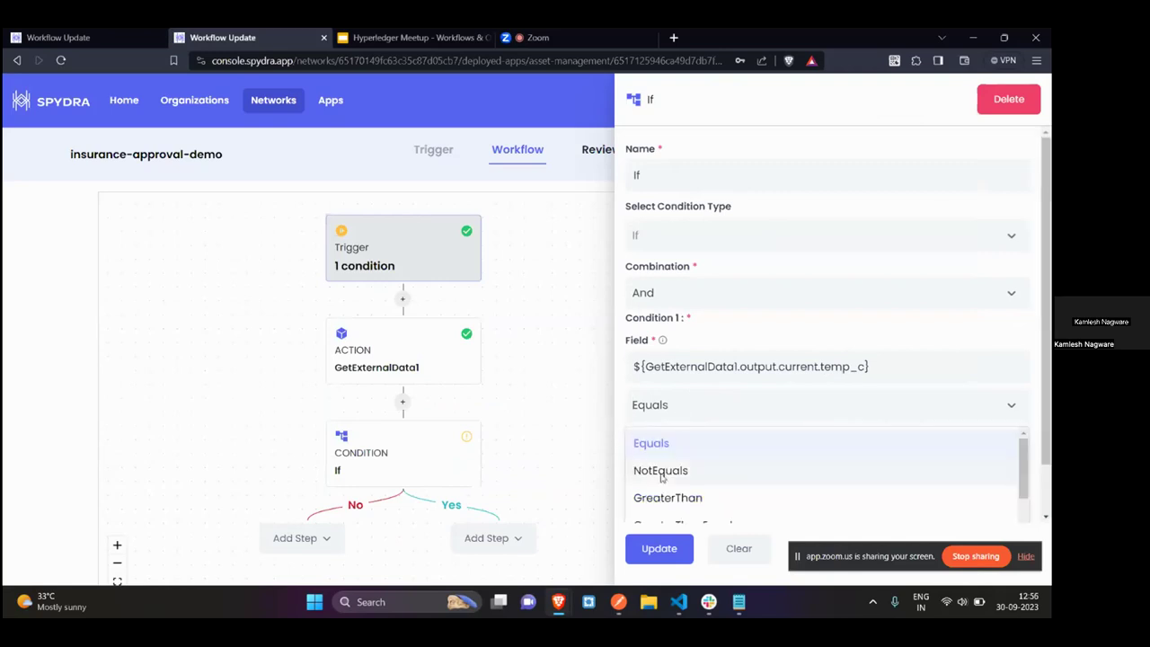
scroll(663, 481, down, 2)
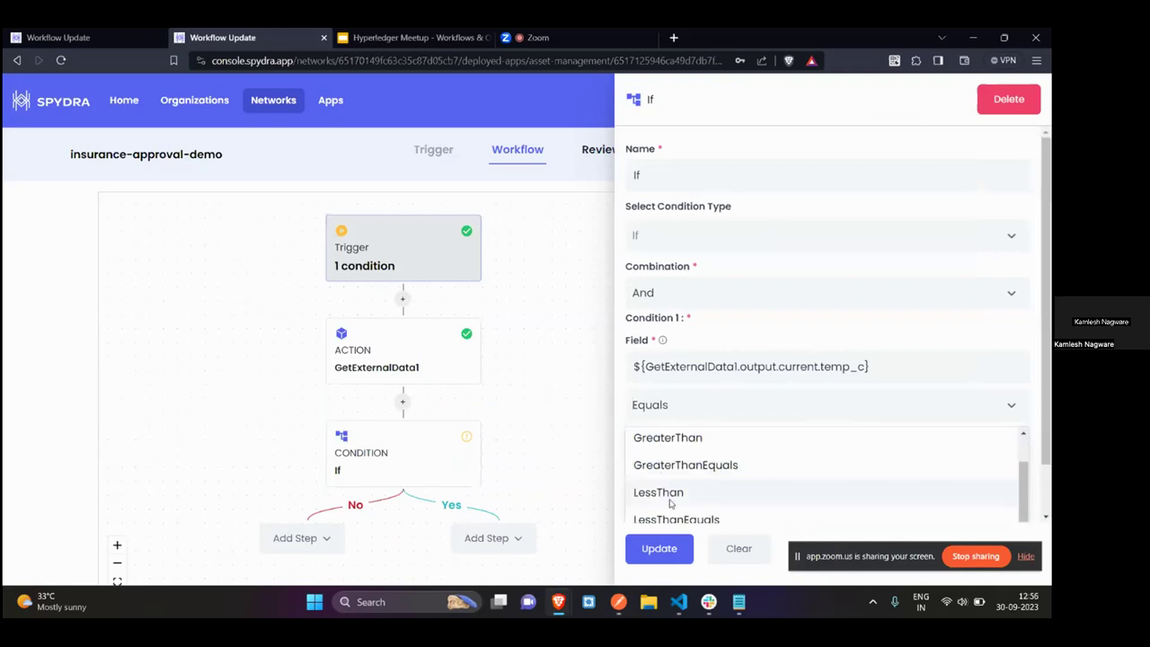
click(665, 493)
Set condition 1's value to 35 after checking temp_c in Postman, and try to update the If condition
click(687, 469)
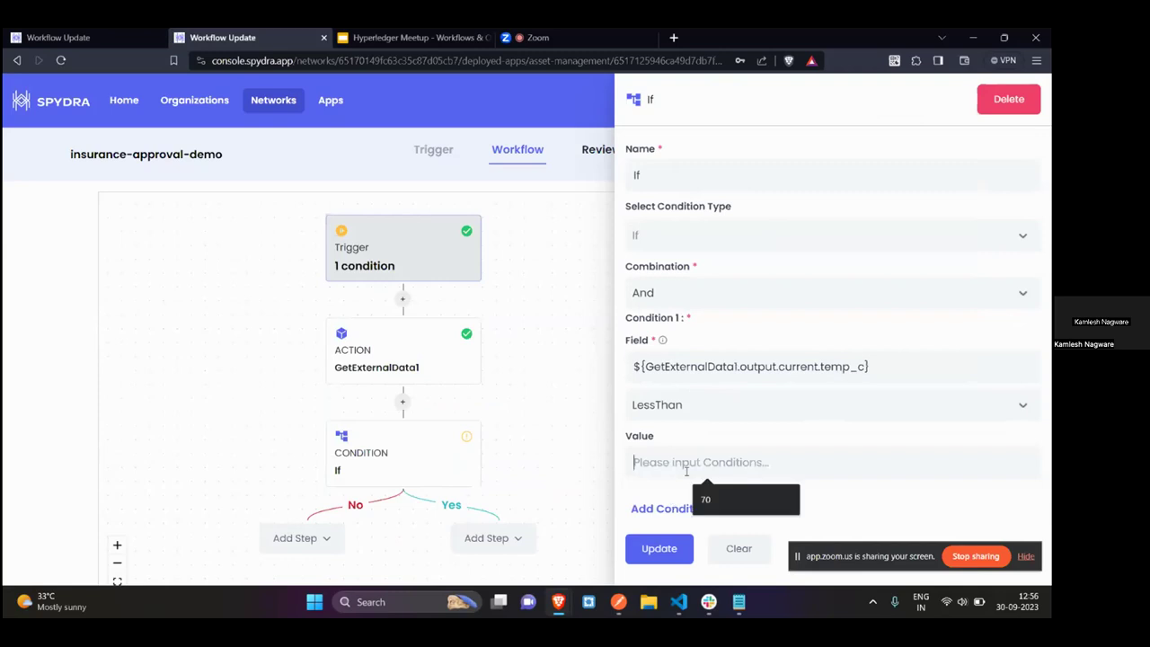
key(alt+Tab)
key(alt+Tab)
text(34)
key(alt+Tab)
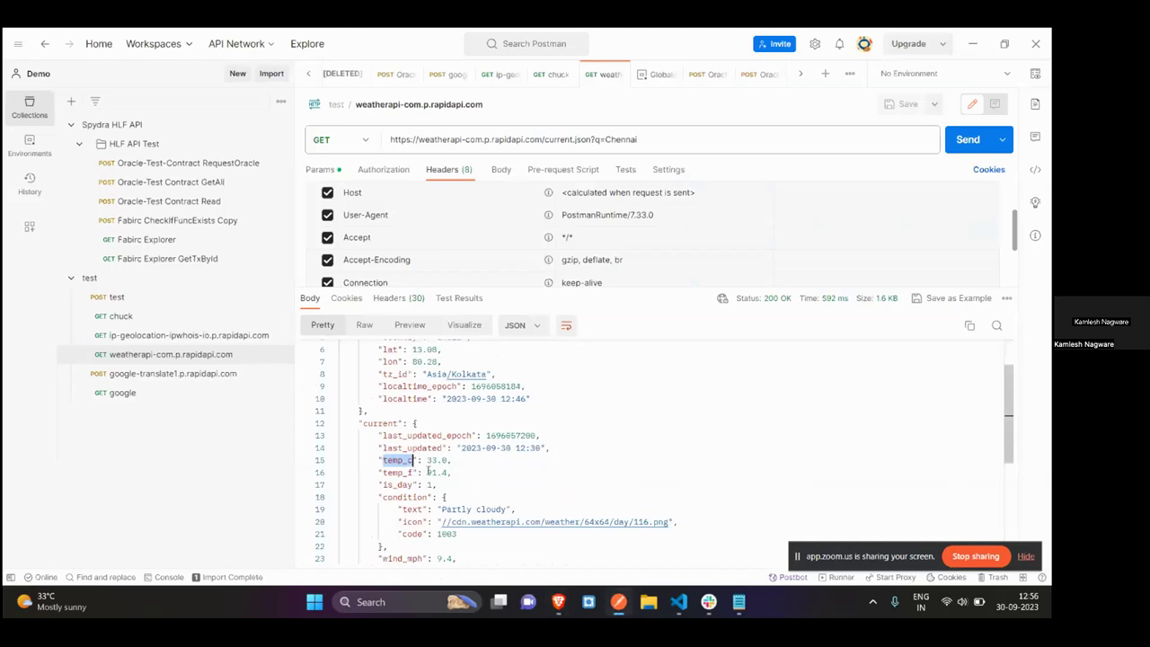
key(alt+Tab)
key(BackSpace)
key(BackSpace)
text(35)
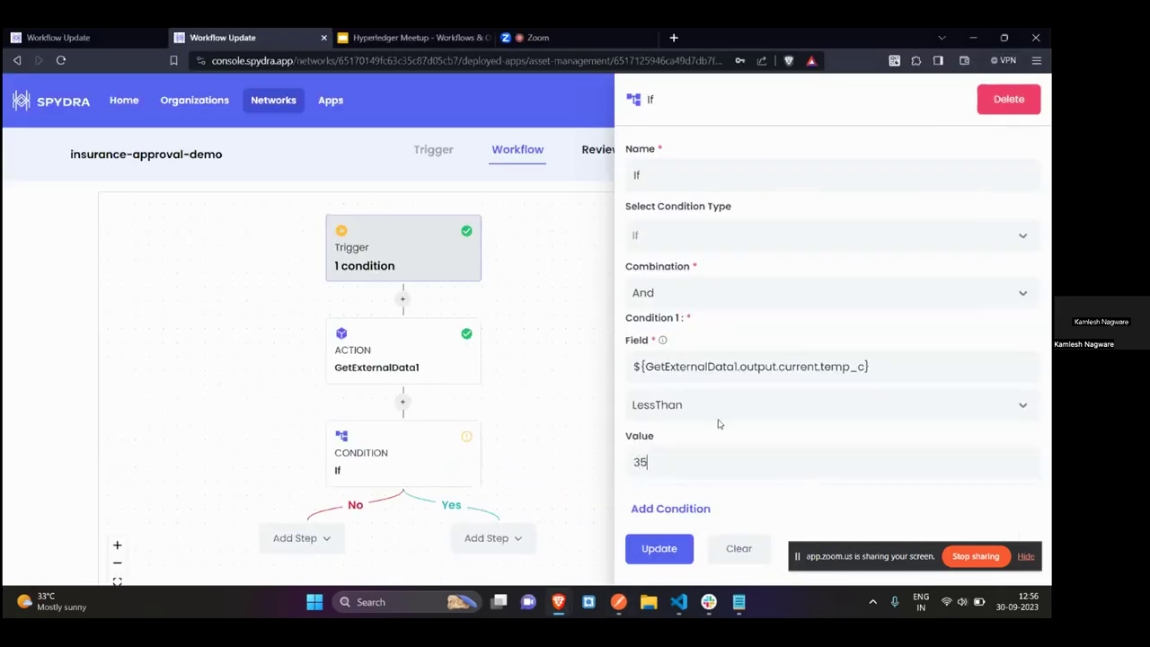
click(669, 549)
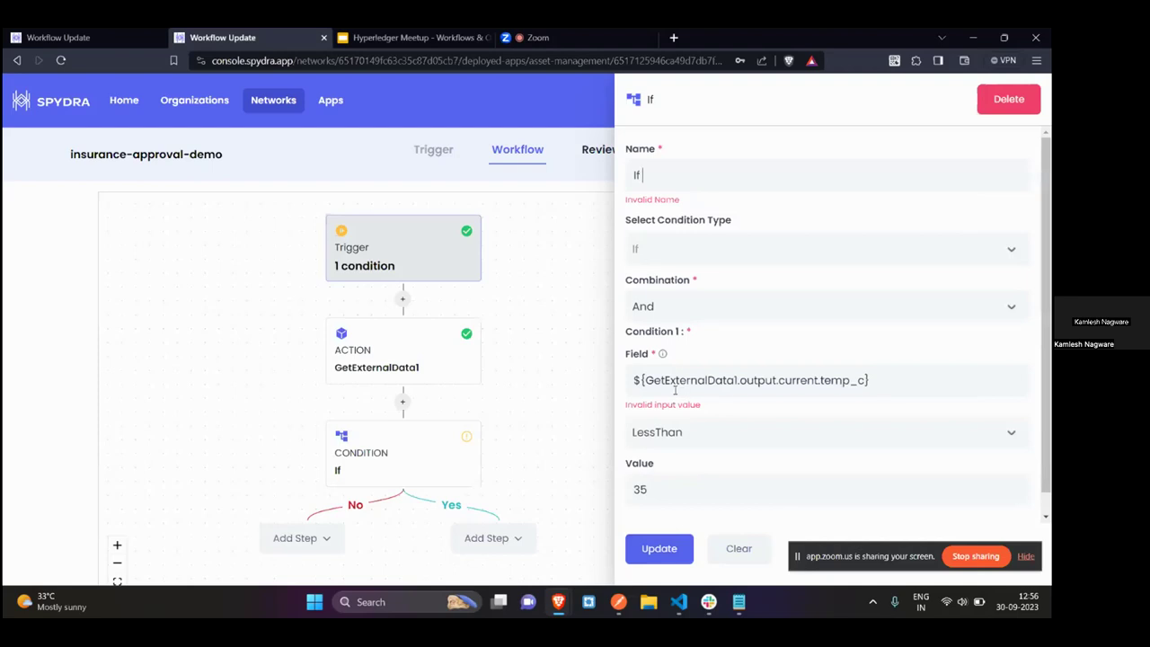
Examine the GetWeather action and TemparatureLessThan condition in the insurance-approval workflow, then return to insurance-approval-demo
click(99, 37)
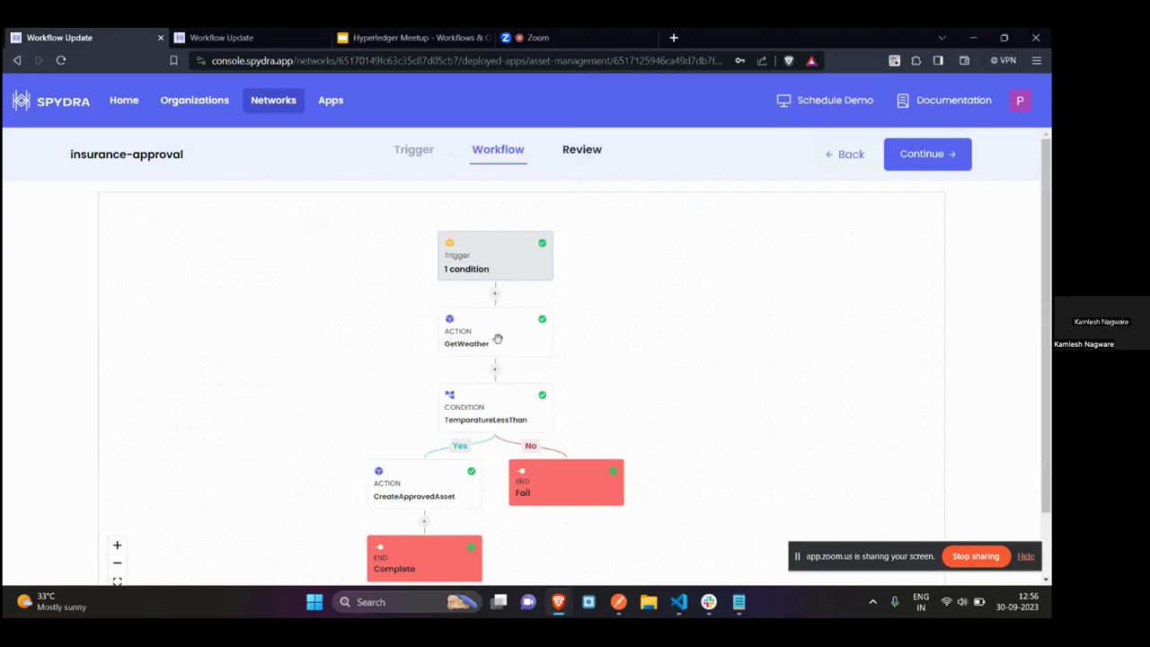
click(496, 337)
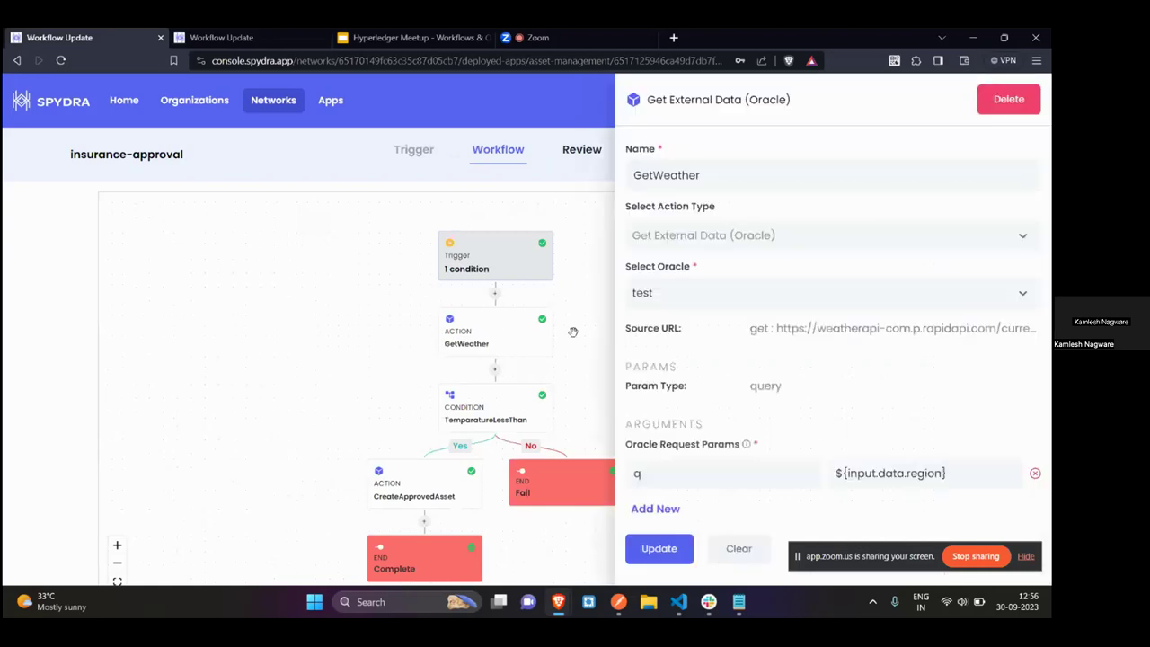
click(499, 347)
click(514, 399)
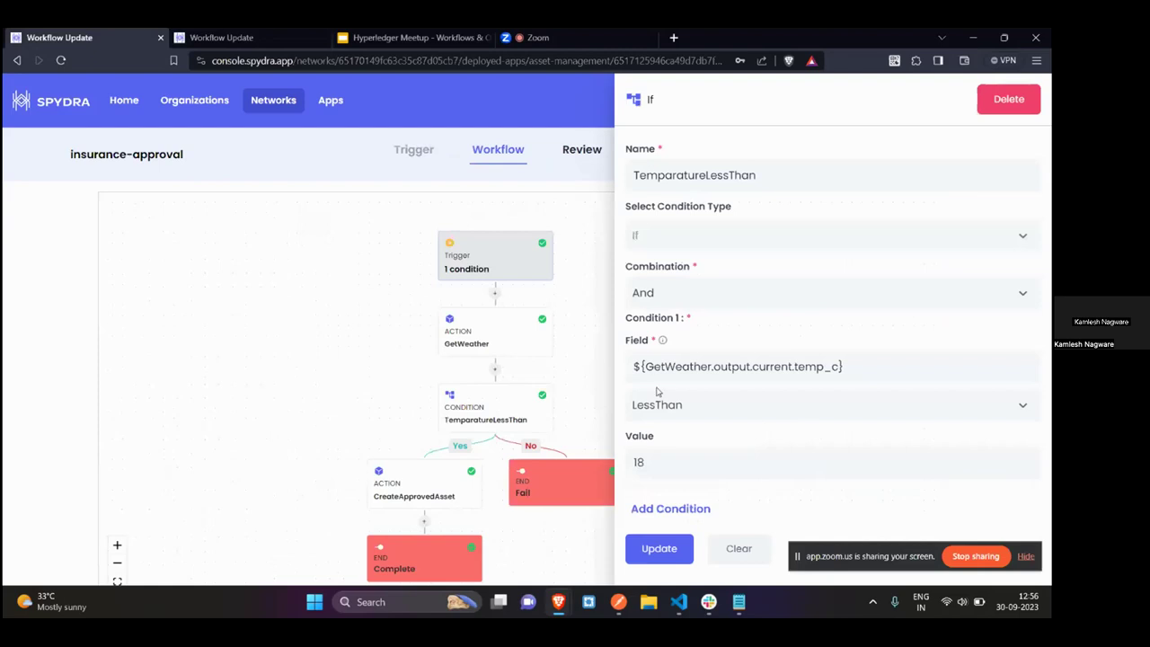
click(241, 35)
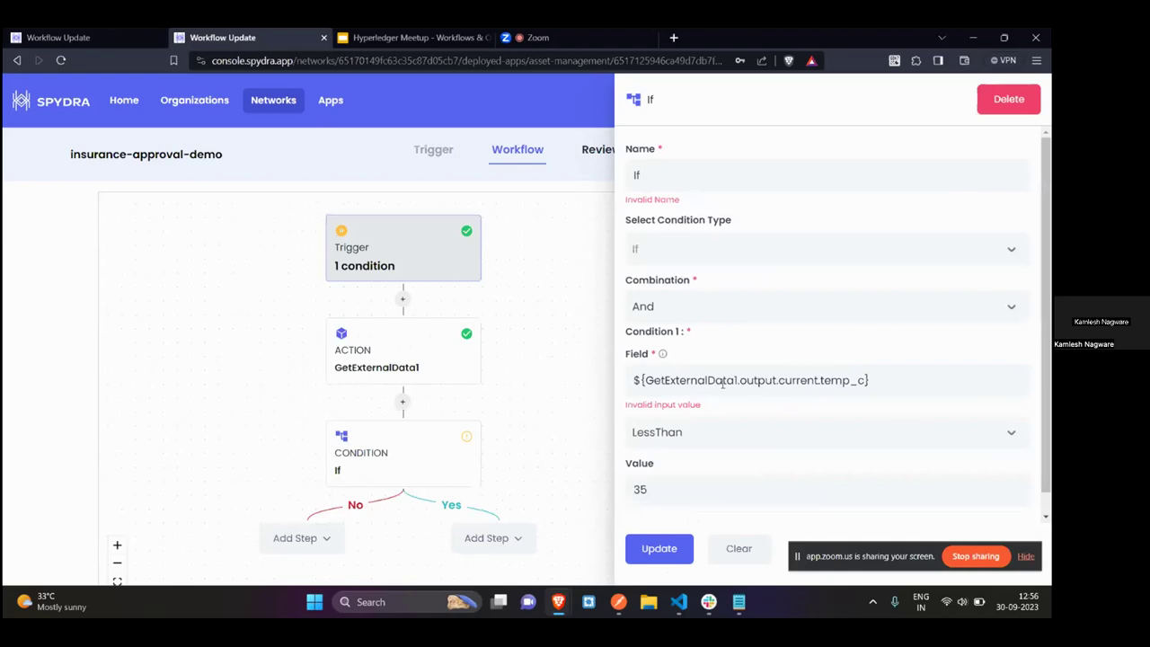
Copy the external data action's name and use it to re-enter condition 1's field expression as ${GetExternalData1.output.current.temp_c}
double_click(711, 381)
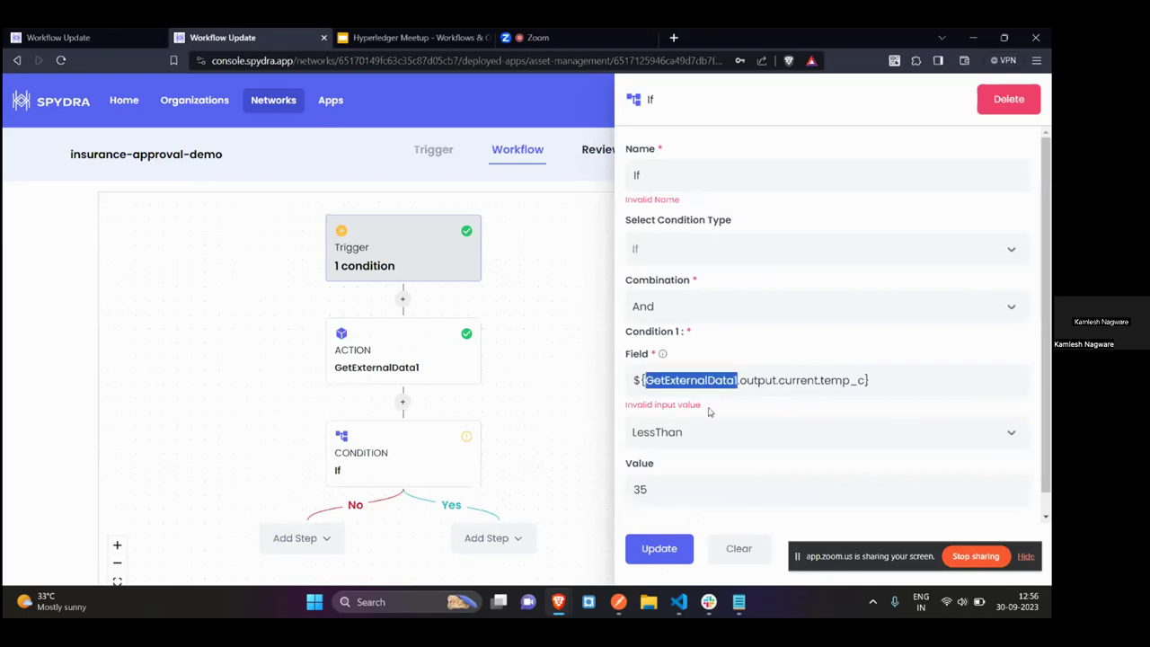
click(328, 371)
double_click(745, 176)
key(ctrl+c)
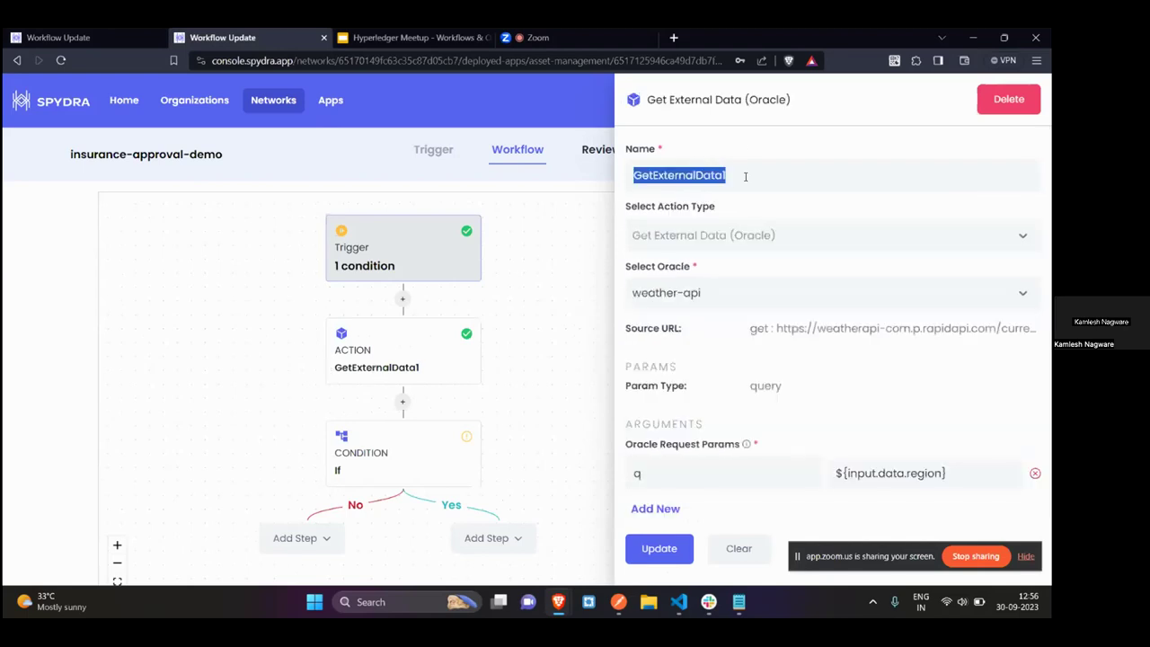
click(471, 428)
click(672, 365)
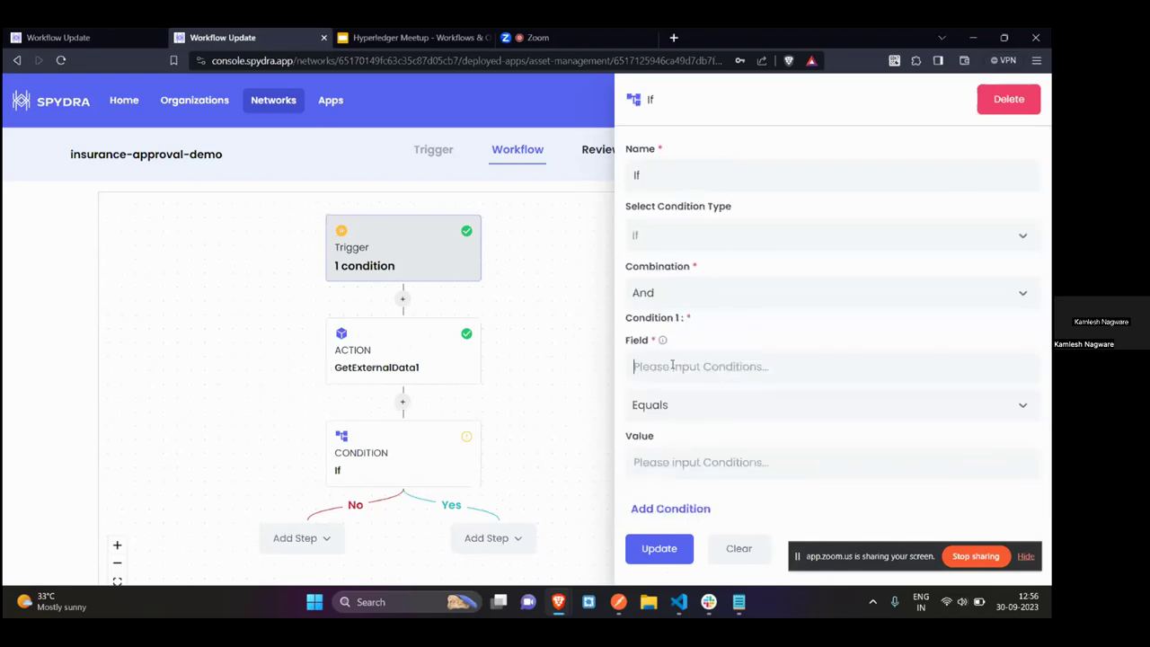
text(${)
key(ctrl+v)
text(.)
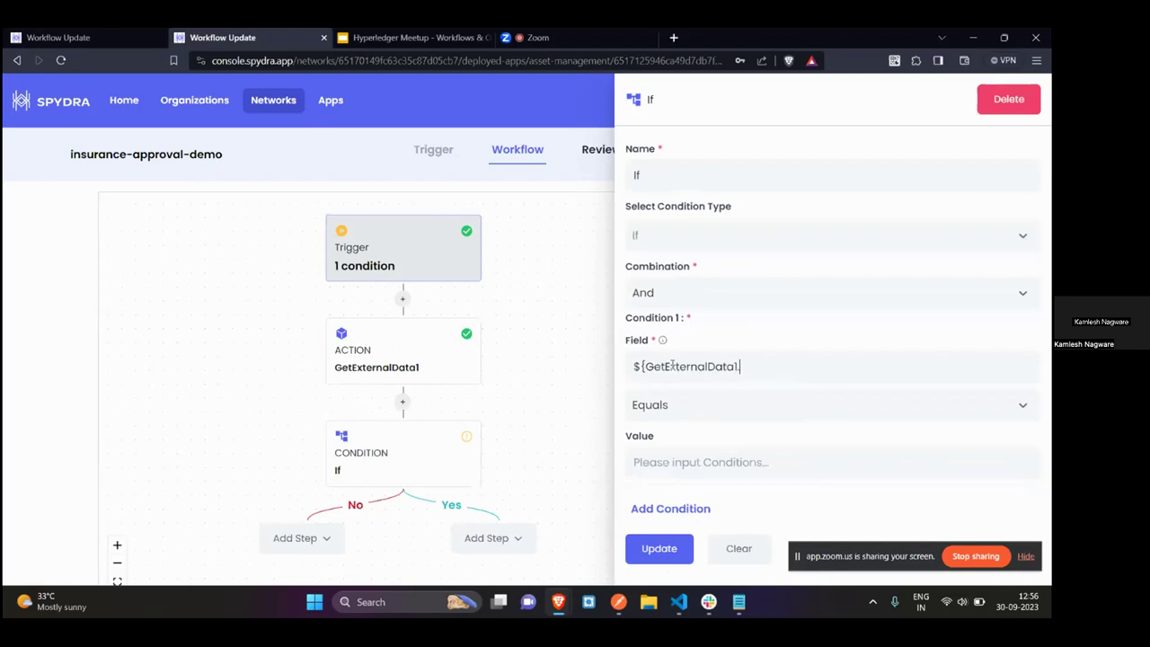
text(output.current.temp_c})
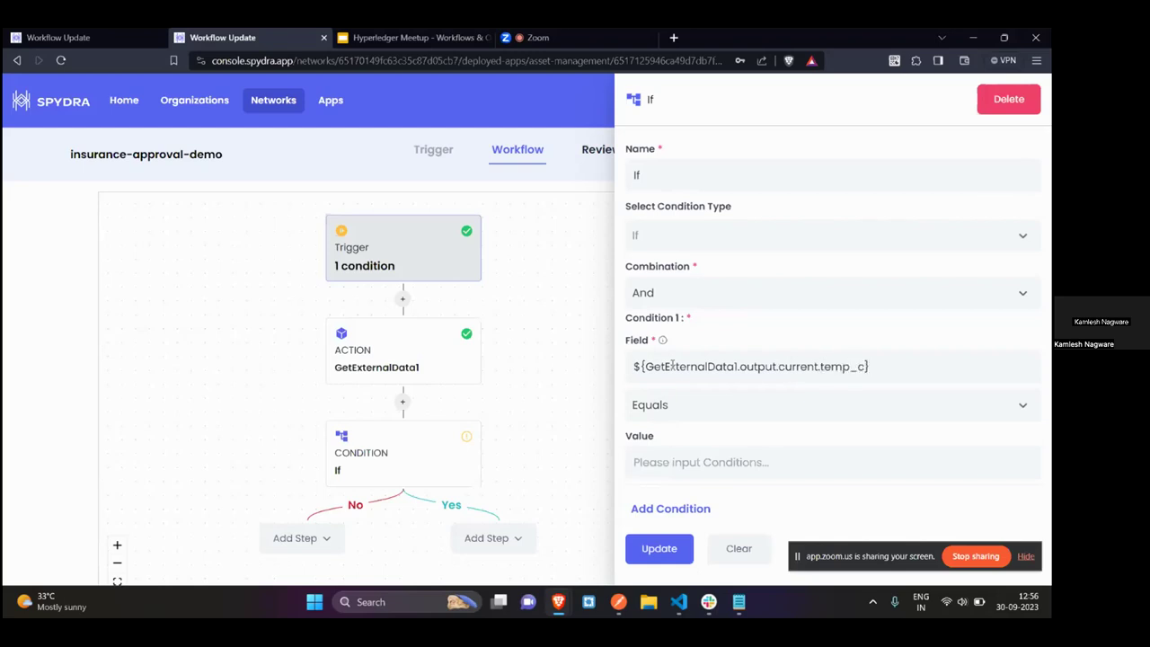
Set condition 1's operator to LessThan and its value to 45, and try to update the If condition
click(666, 409)
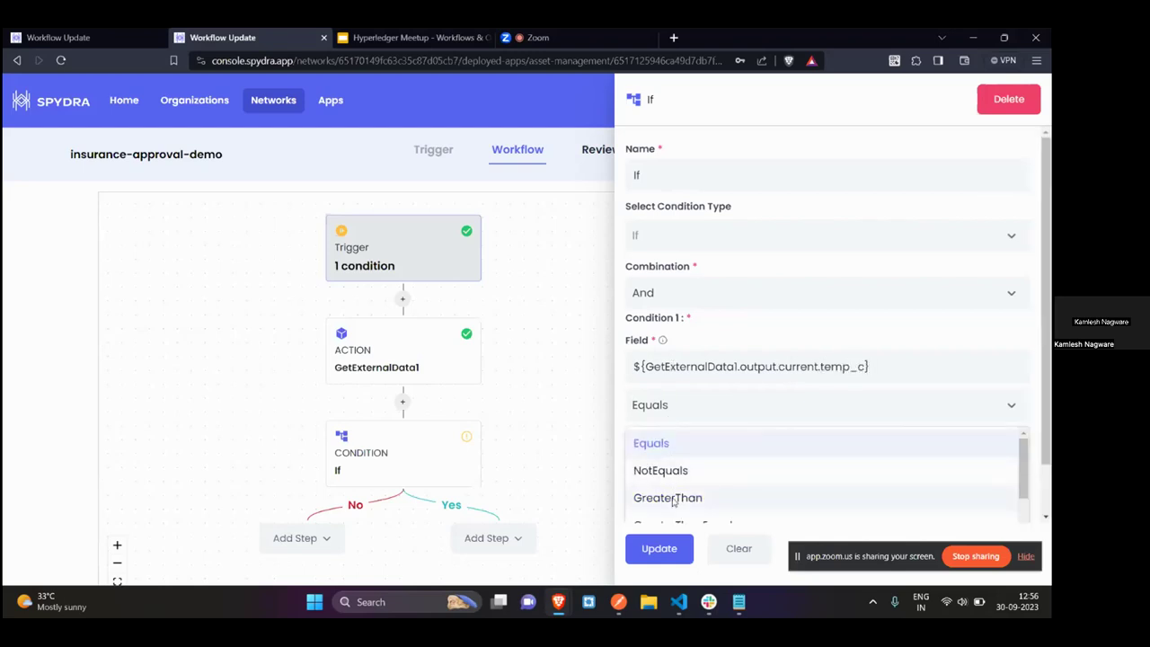
scroll(675, 495, down, 1)
key(Escape)
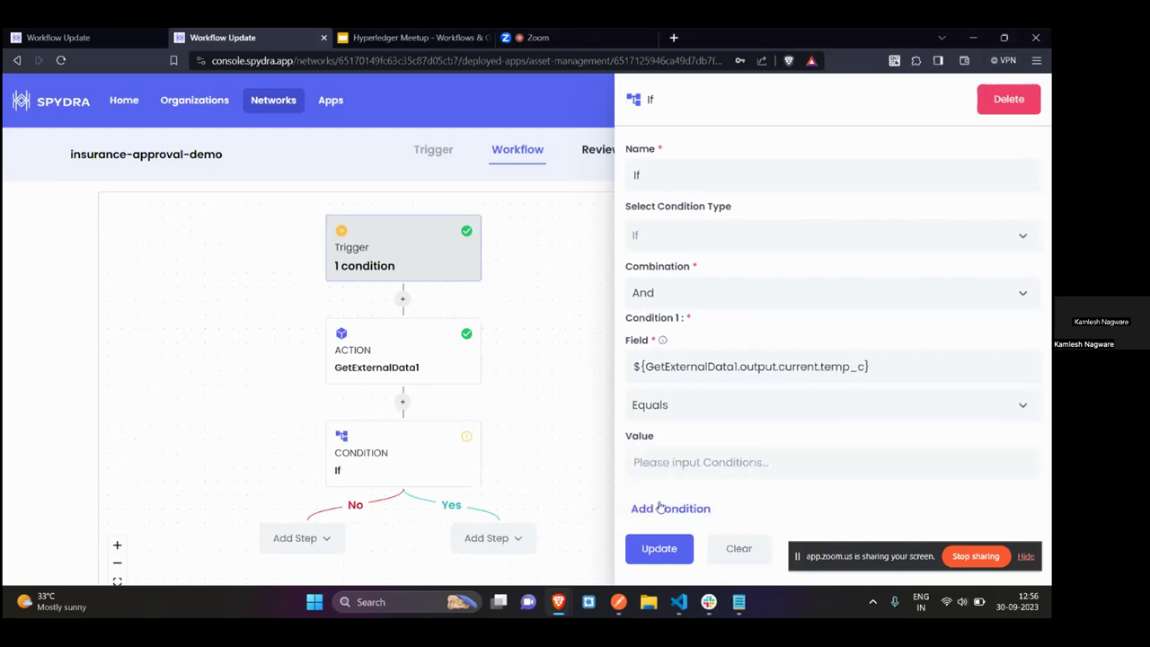
click(660, 405)
scroll(669, 516, down, 1)
click(668, 516)
click(662, 463)
text(45)
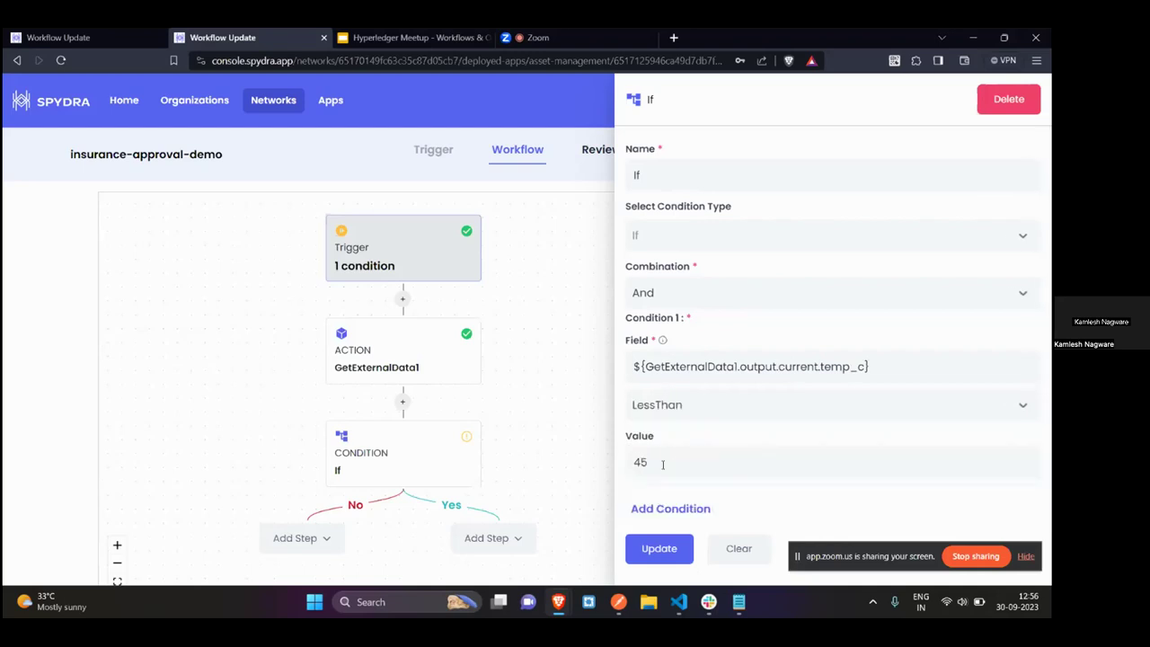
click(661, 548)
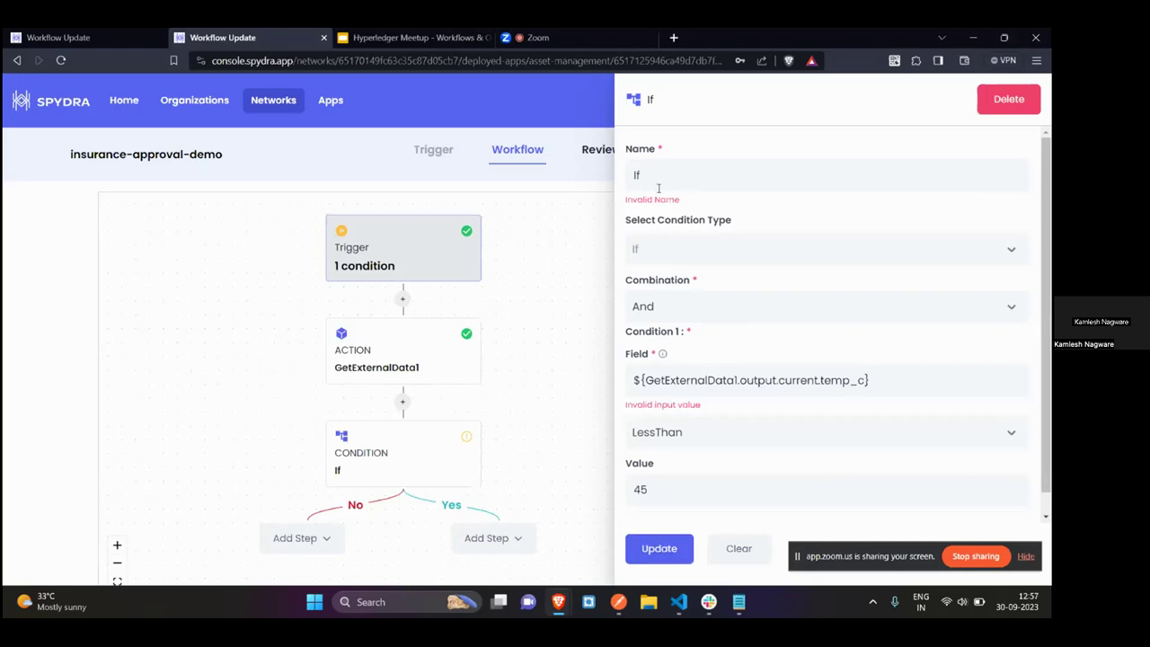
Rename the If condition as IfTemparatureIsLess and try to update it again
key(BackSpace)
key(BackSpace)
key(BackSpace)
text(IF)
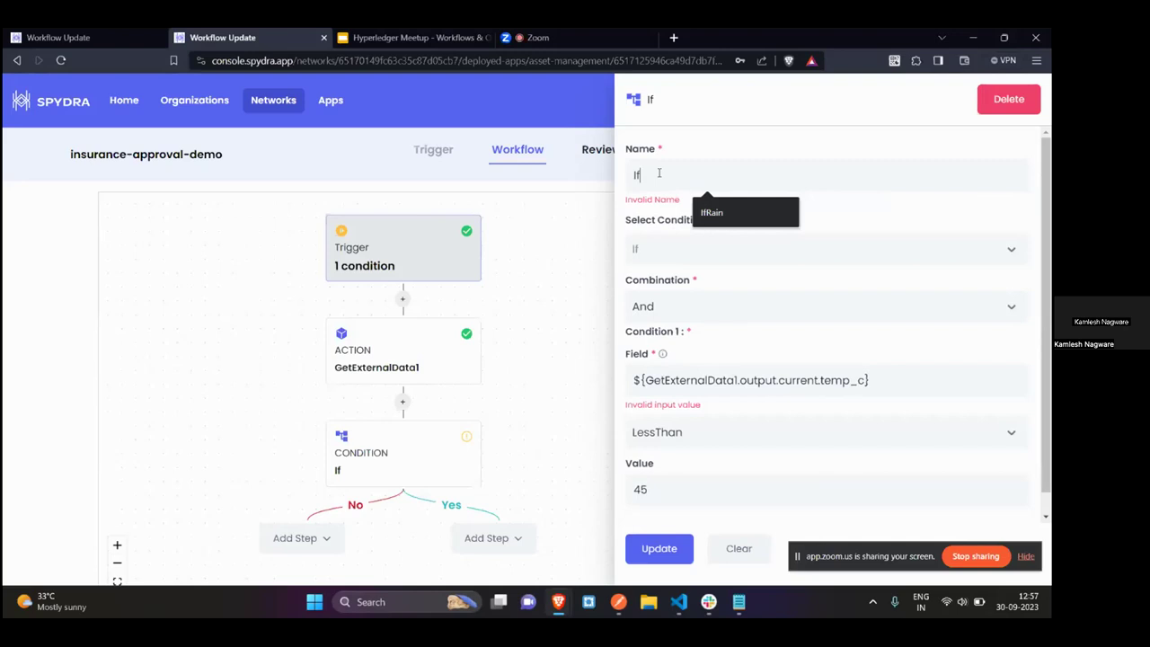
text(Tempare)
text(tureIsLess)
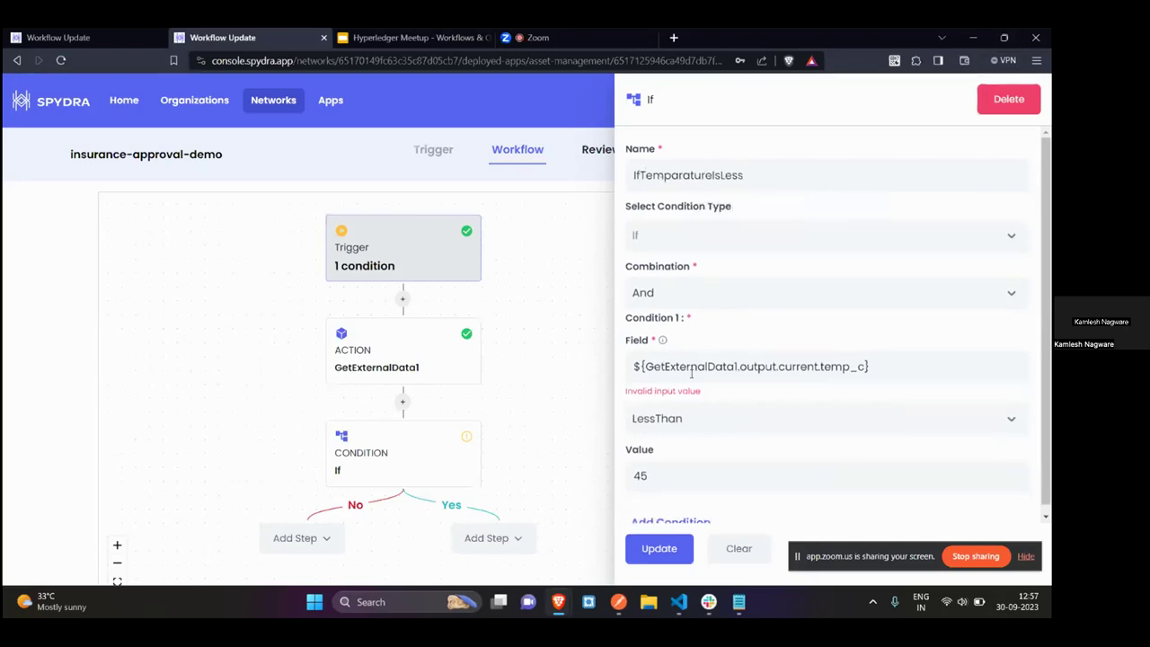
click(660, 549)
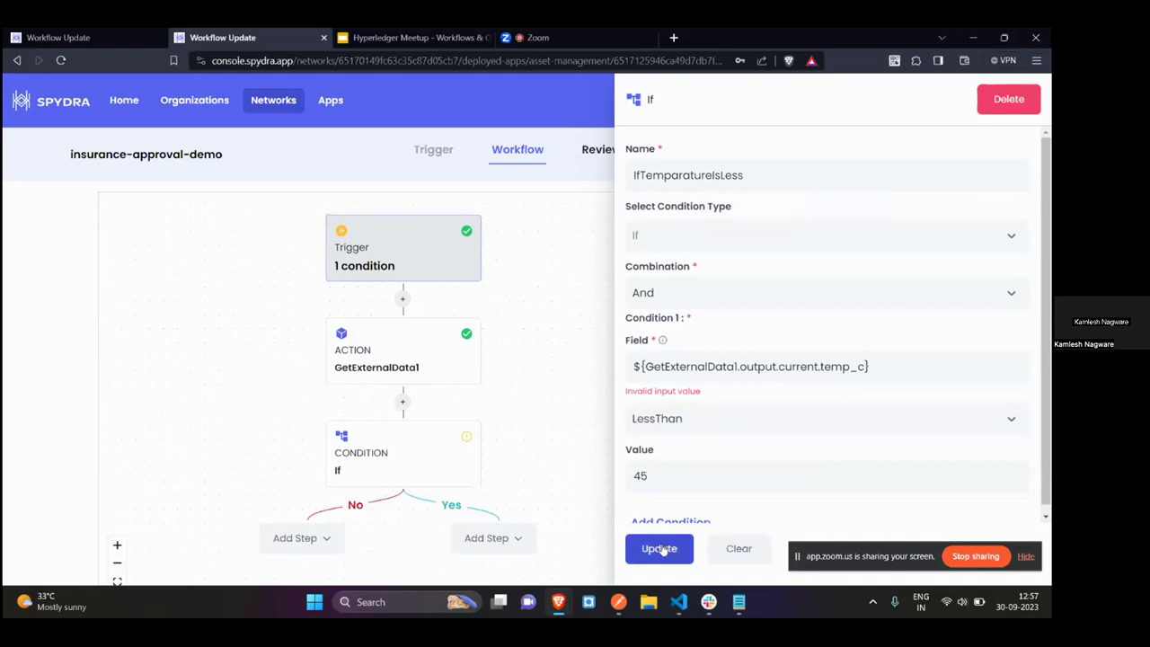
click(679, 303)
click(679, 304)
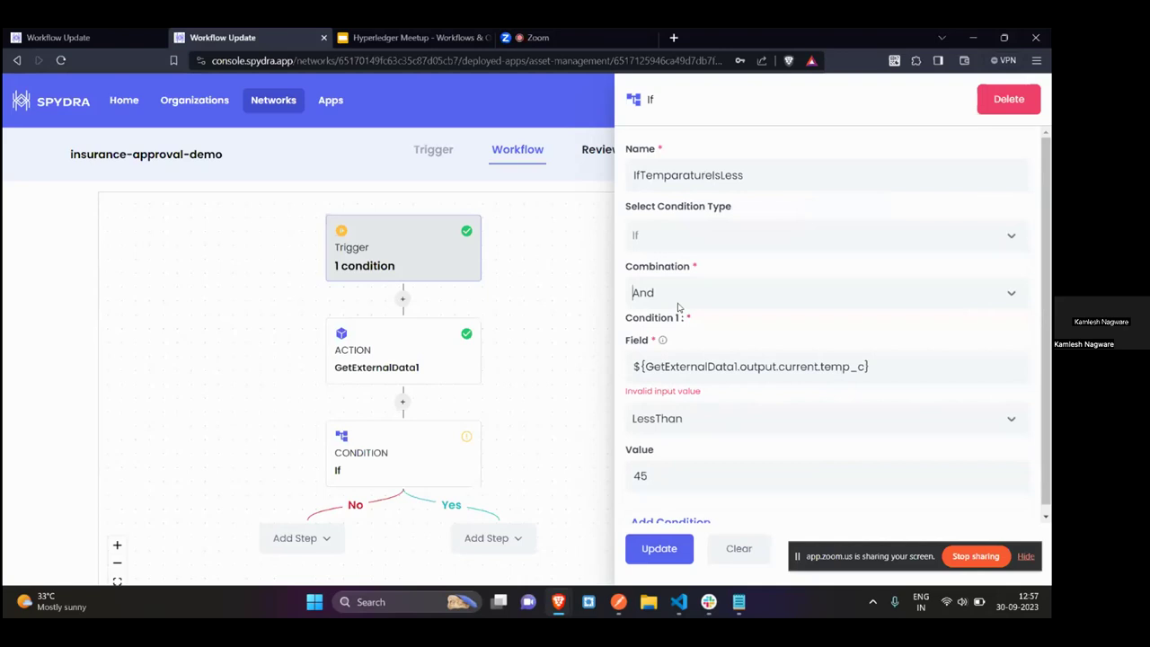
scroll(699, 249, down, 1)
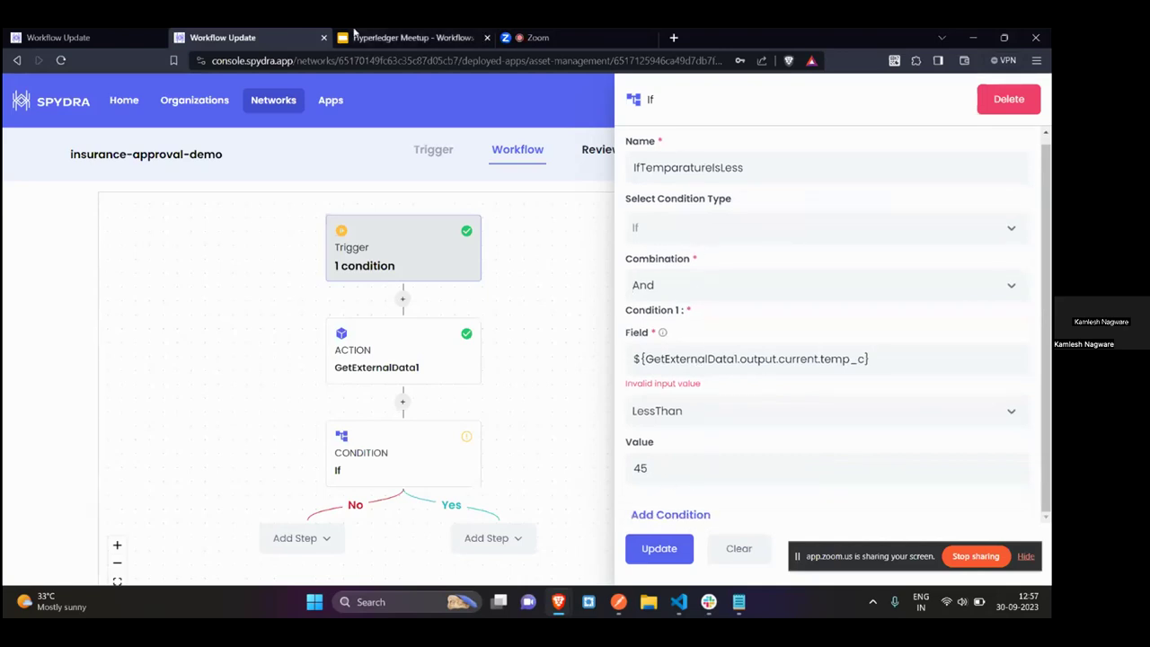
Replace condition 1's field expression with the one copied from TemparatureLessThan in insurance-approval, ${GetWeather.output.current.temp_c}
key(ctrl+shift+Tab)
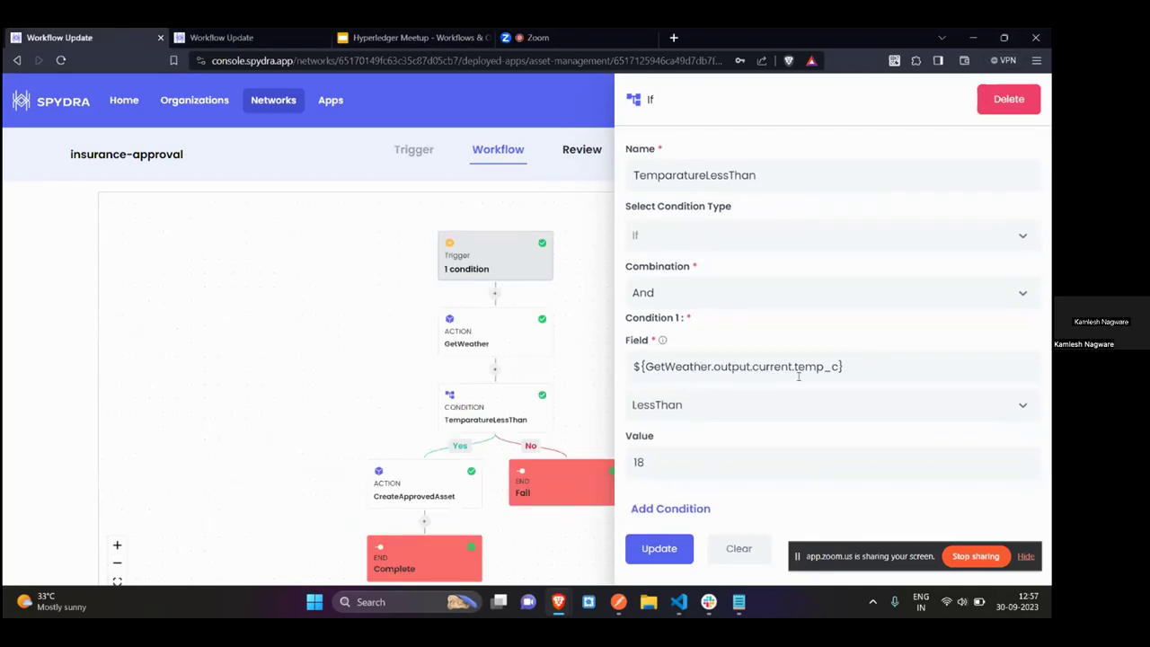
triple_click(780, 369)
key(ctrl+c)
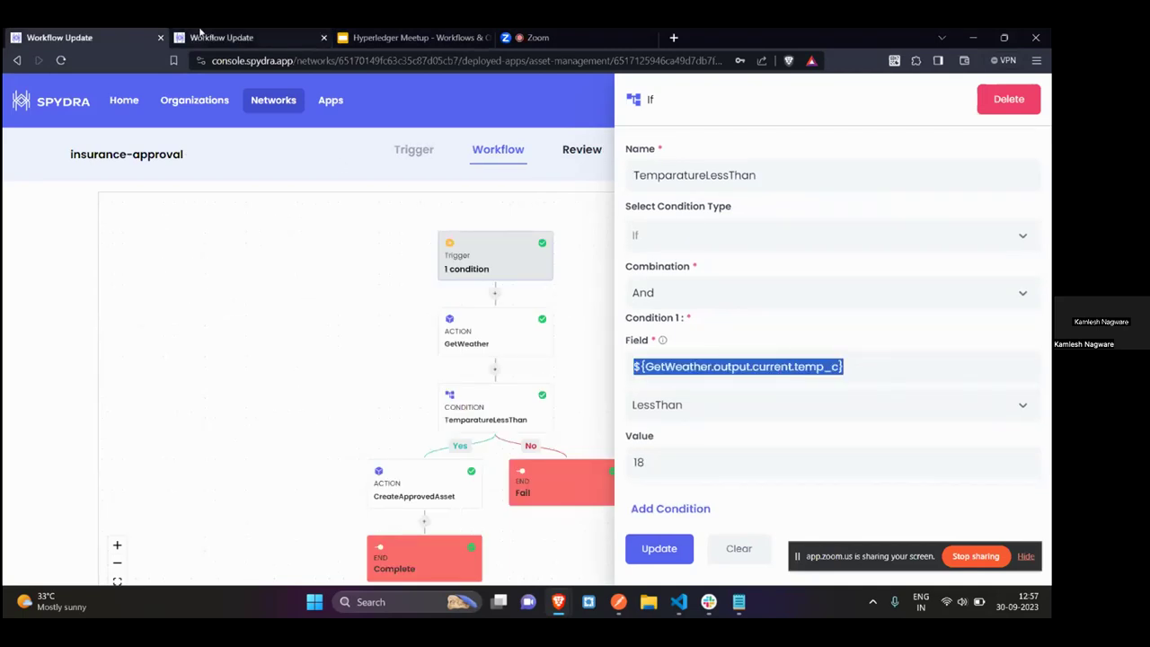
click(283, 33)
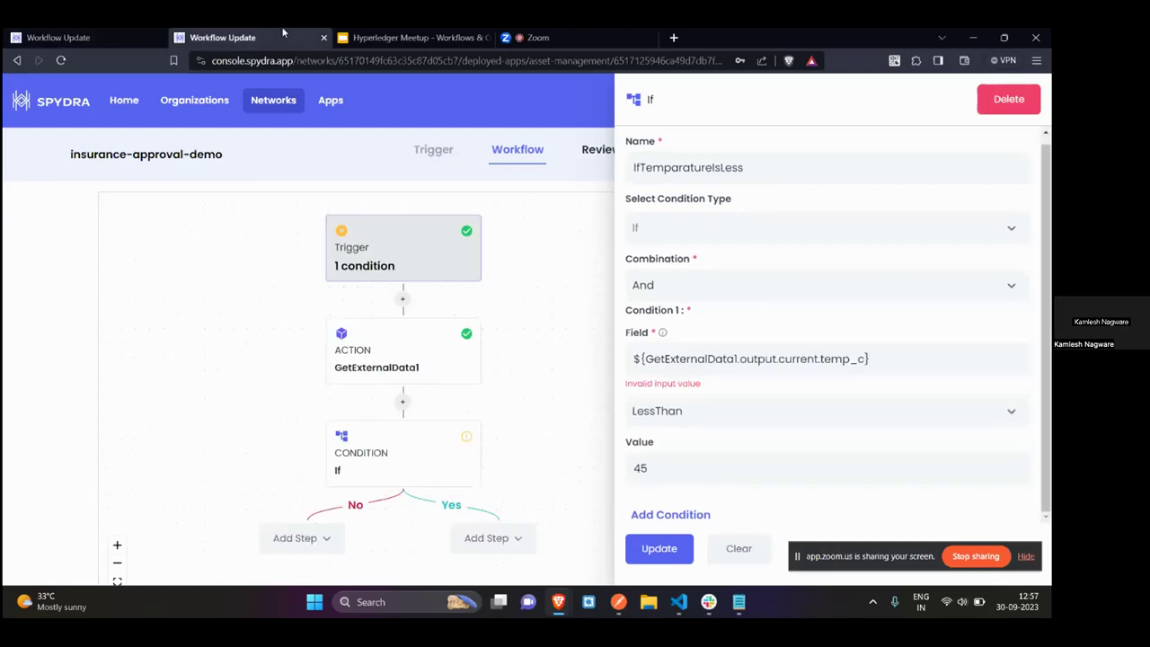
triple_click(733, 368)
key(ctrl+v)
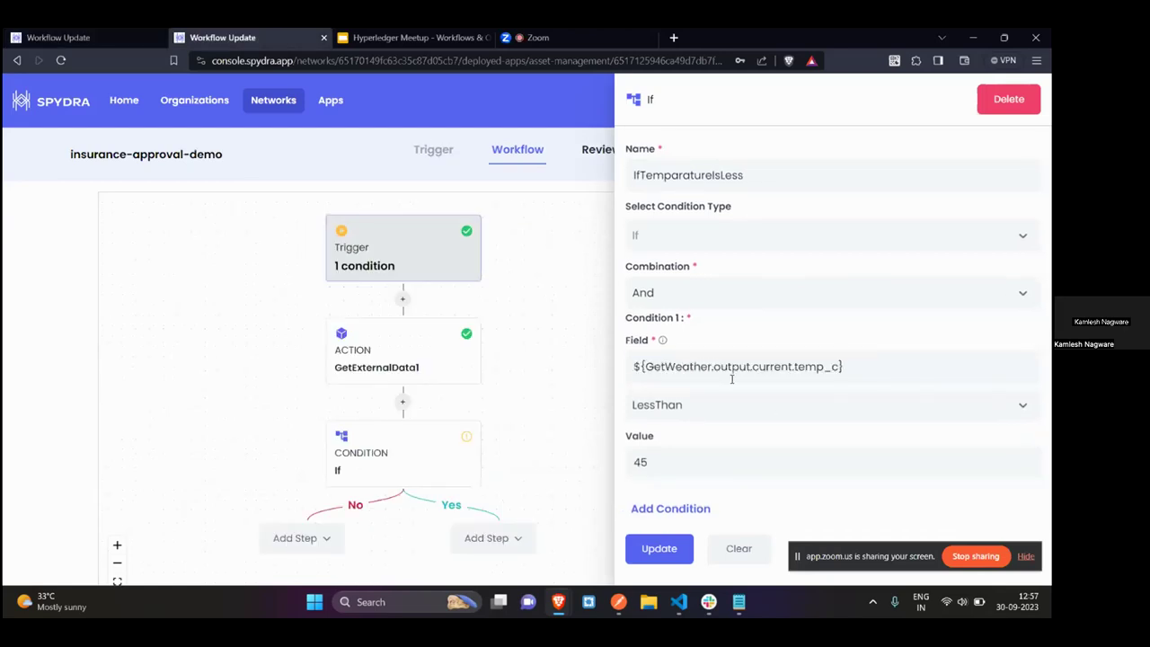
Replace GetWeather with GetExternalData1 in condition 1's field expression
click(711, 367)
key(BackSpace)
key(BackSpace)
key(BackSpace)
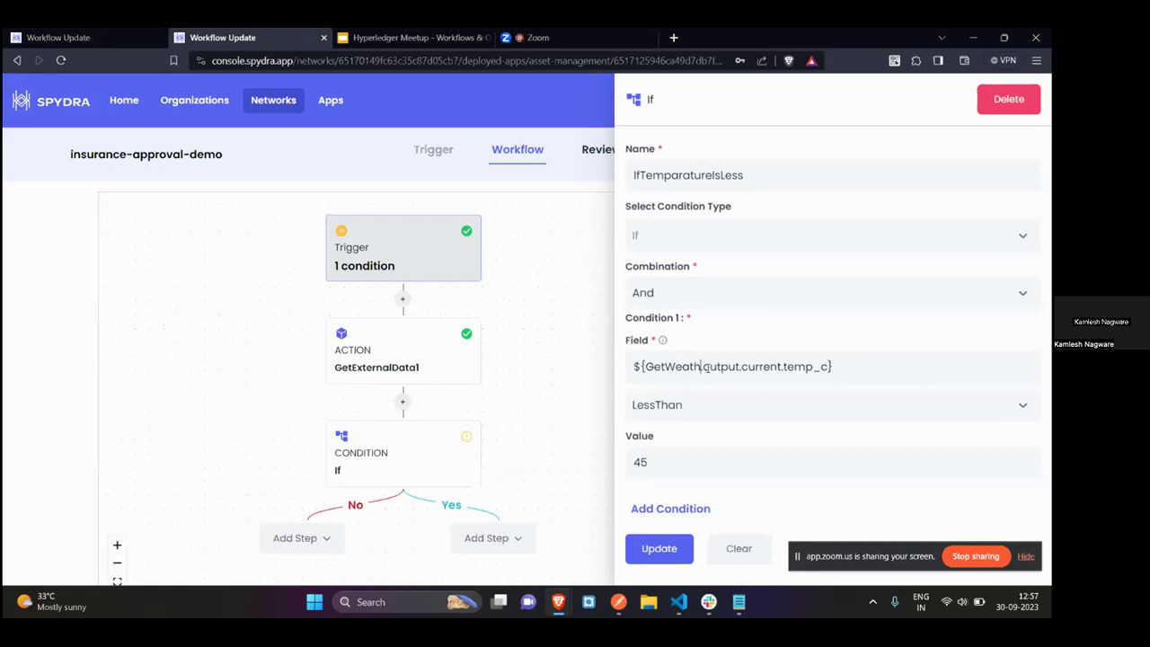
key(BackSpace)
key(BackSpace)
key(BackSpace)
key(BackSpace)
key(BackSpace)
text(External)
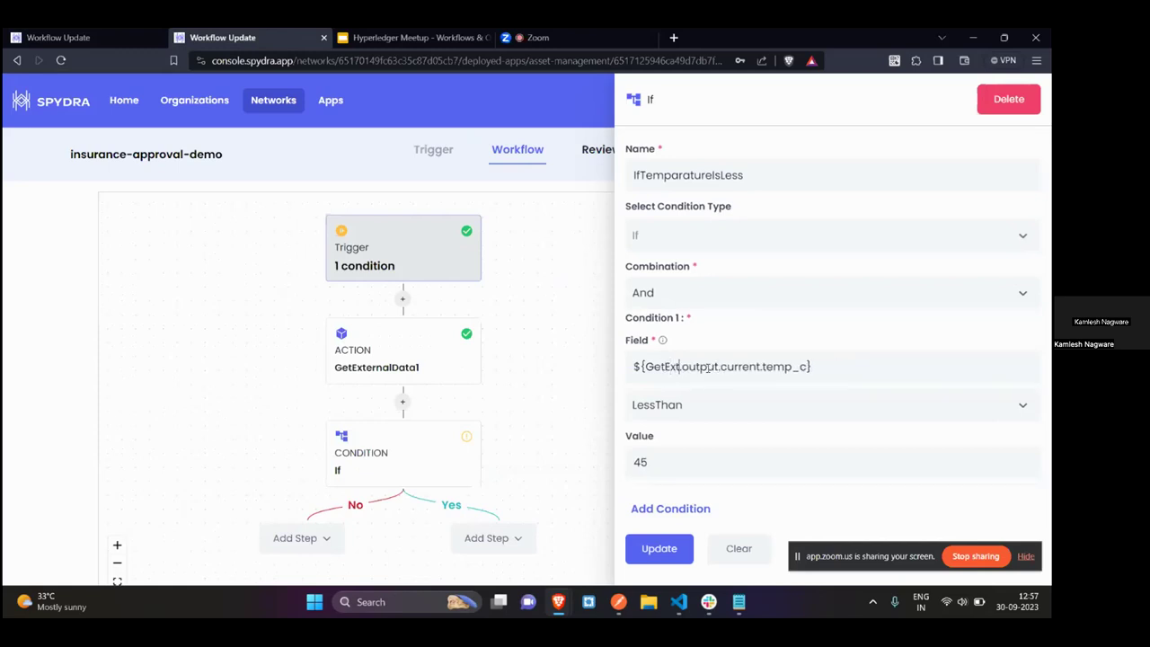
text(Data1.)
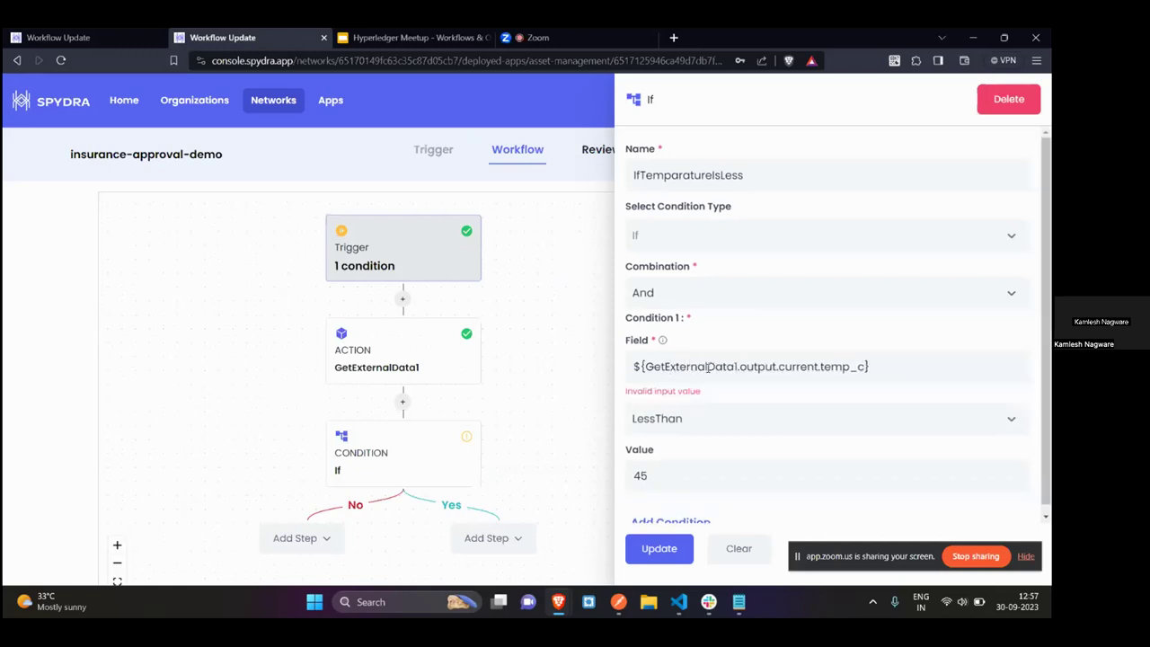
Shorten condition 1's field expression to ${GetExternalData.output.current.temp_c} and update the IfTemparatureIsLess condition
key(Left)
key(BackSpace)
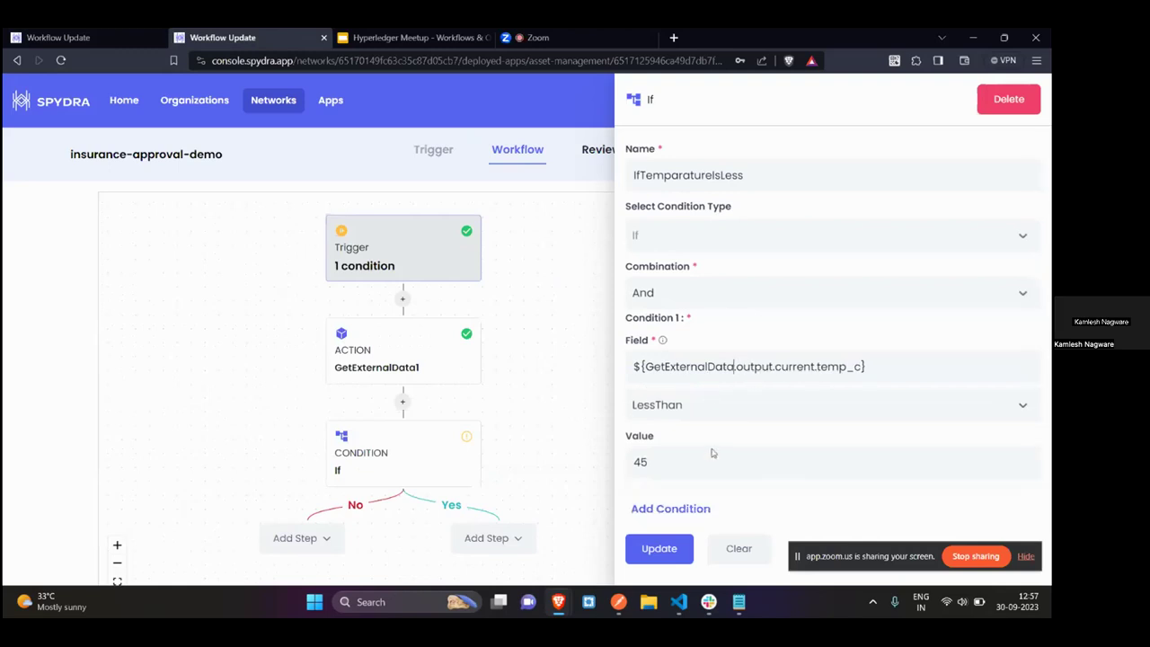
click(658, 557)
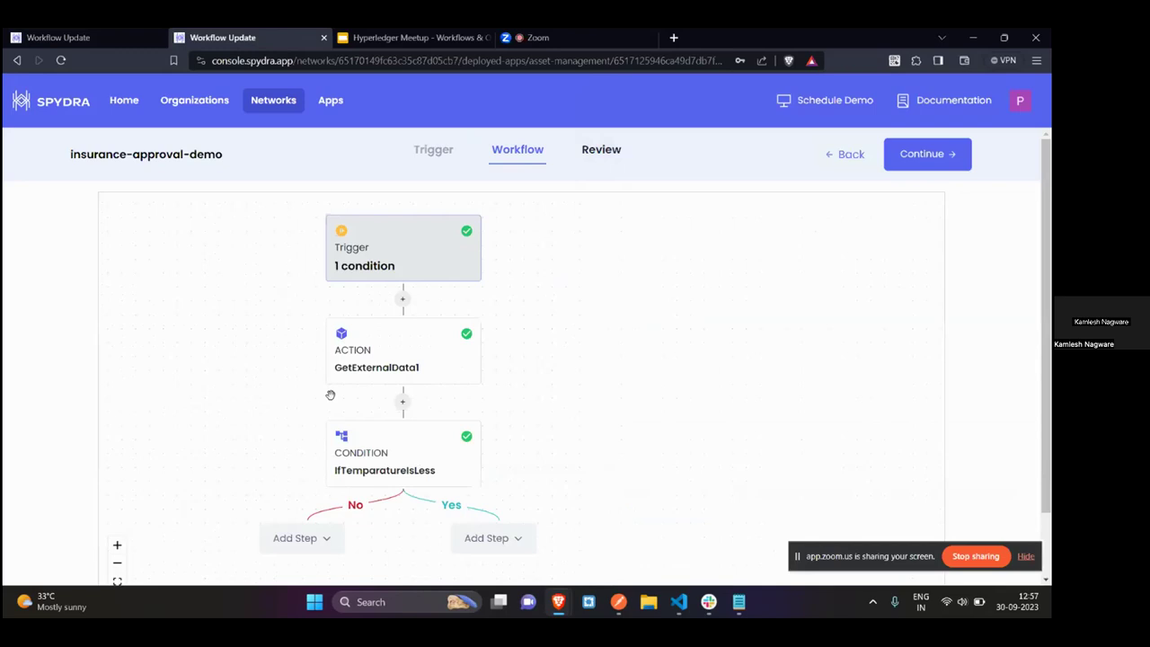
Rename the weather-api action as GetExternalData and re-save the IfTemparatureIsLess condition after checking that its field expression references that name
click(385, 370)
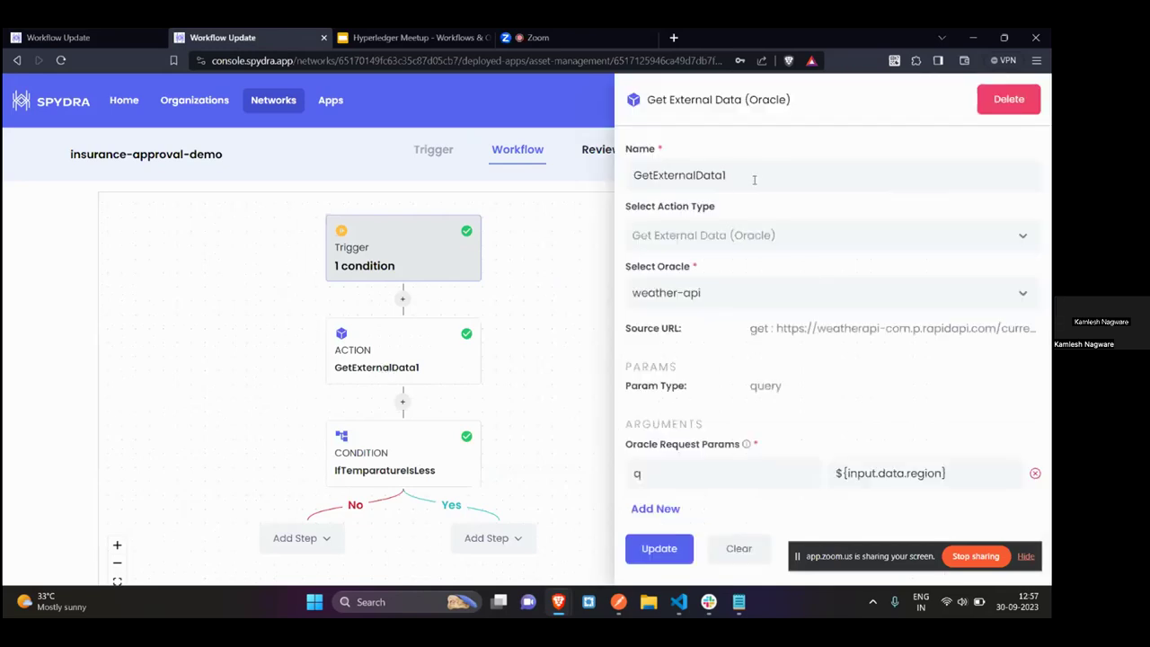
click(656, 552)
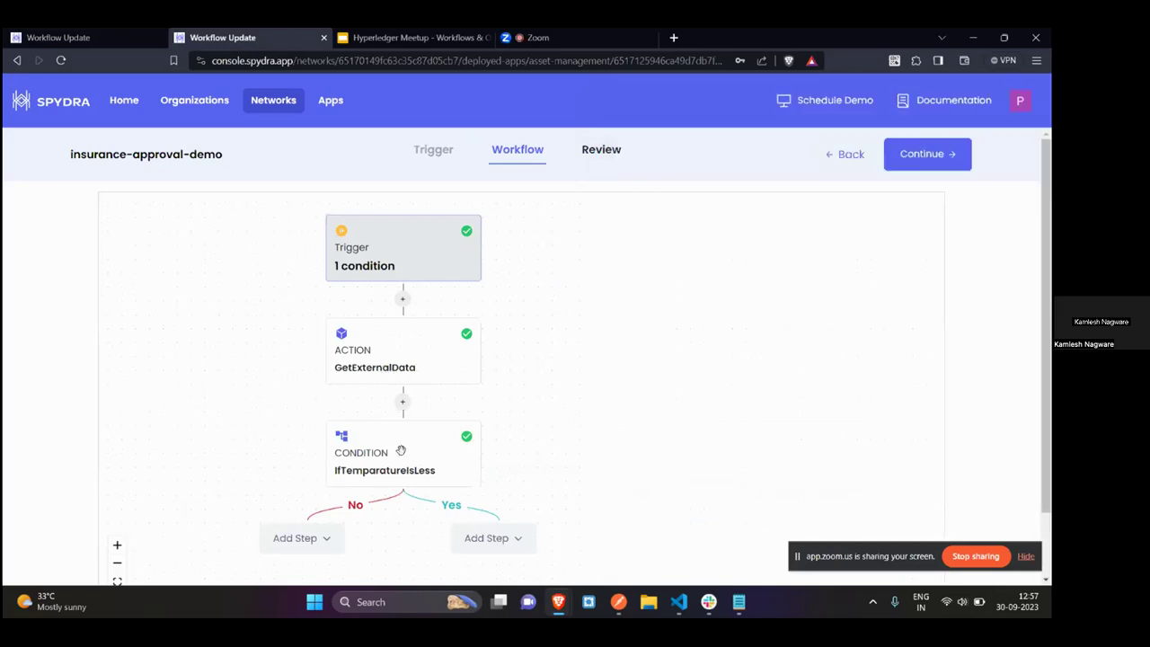
click(407, 449)
triple_click(706, 366)
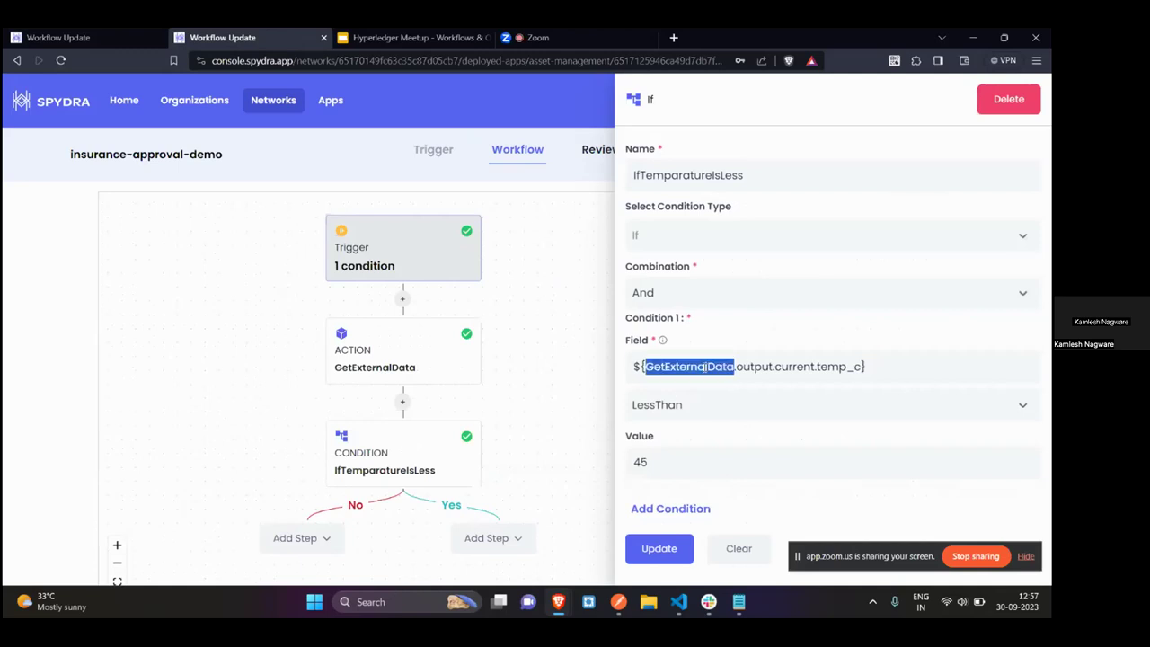
click(659, 548)
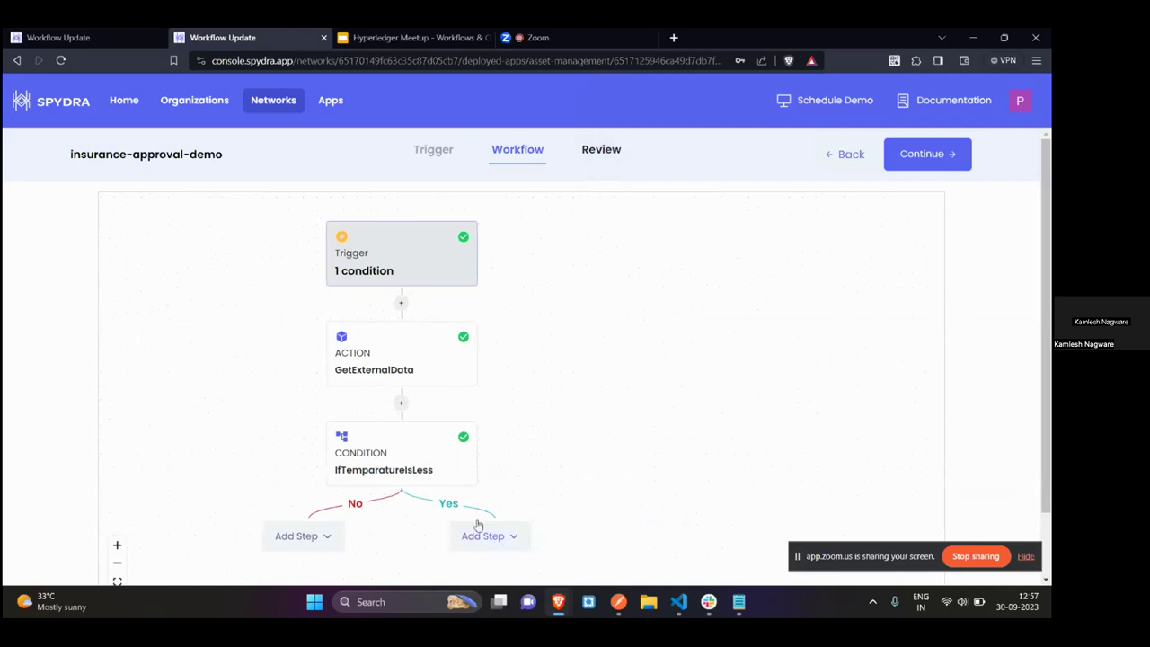
click(398, 463)
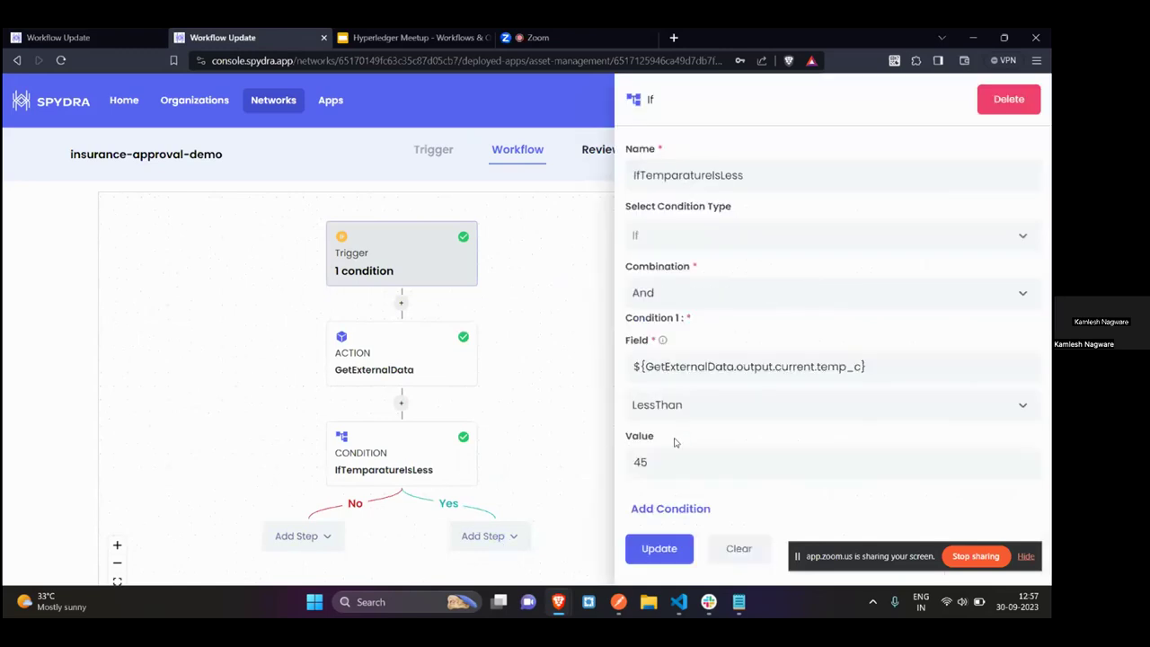
click(550, 492)
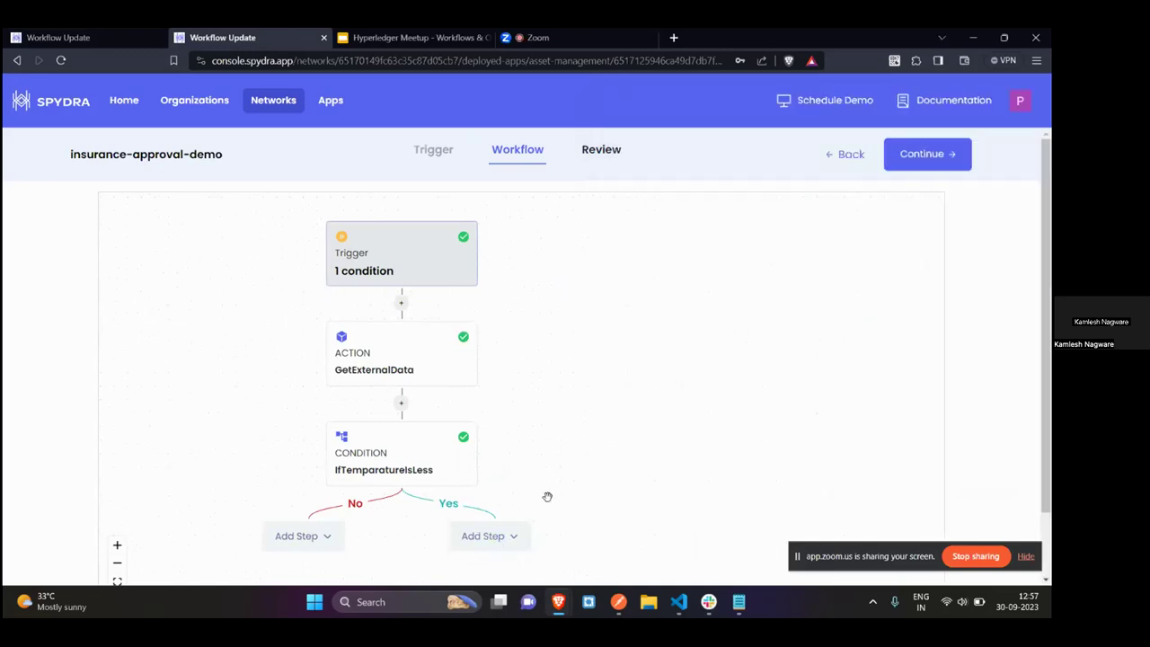
click(488, 537)
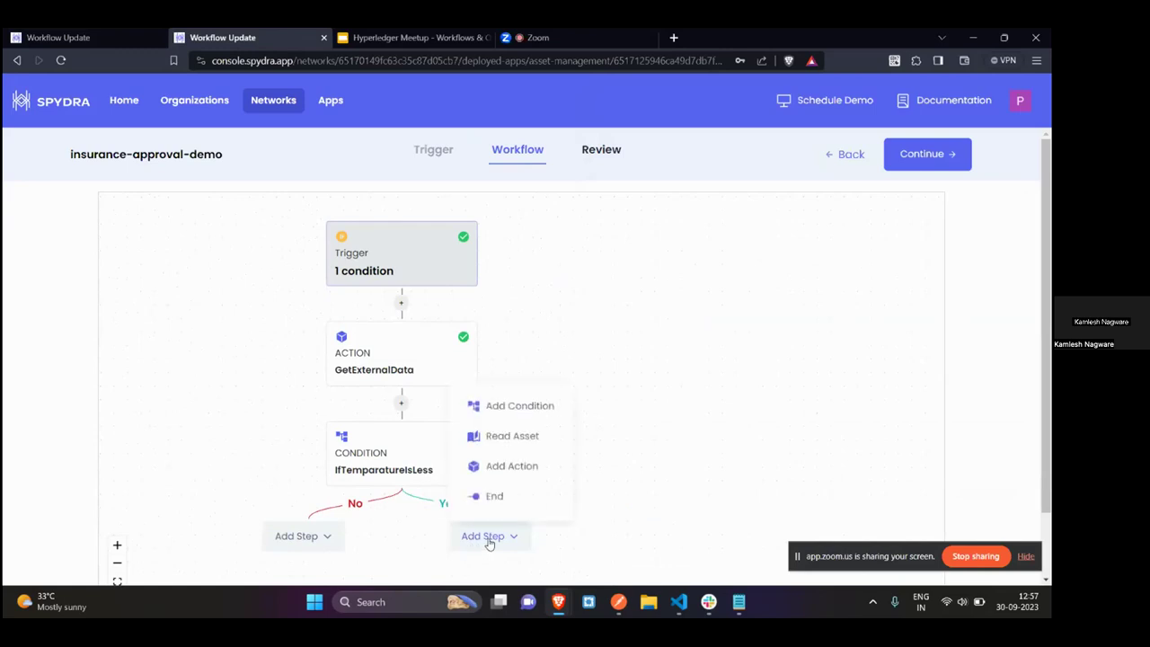
click(505, 495)
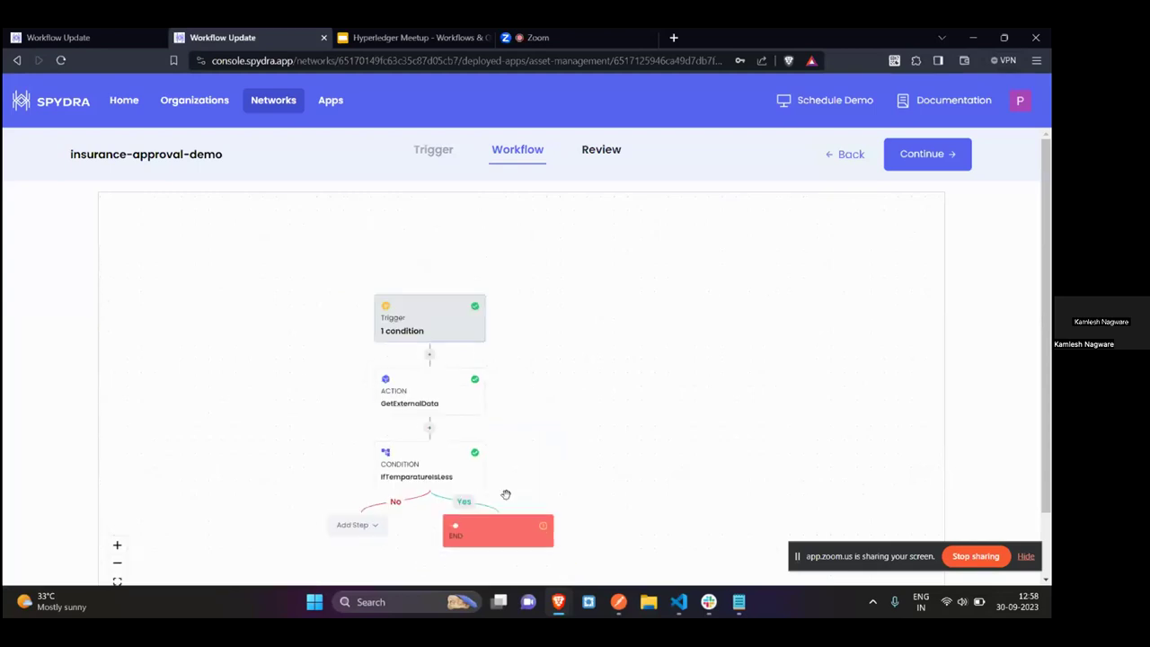
click(501, 530)
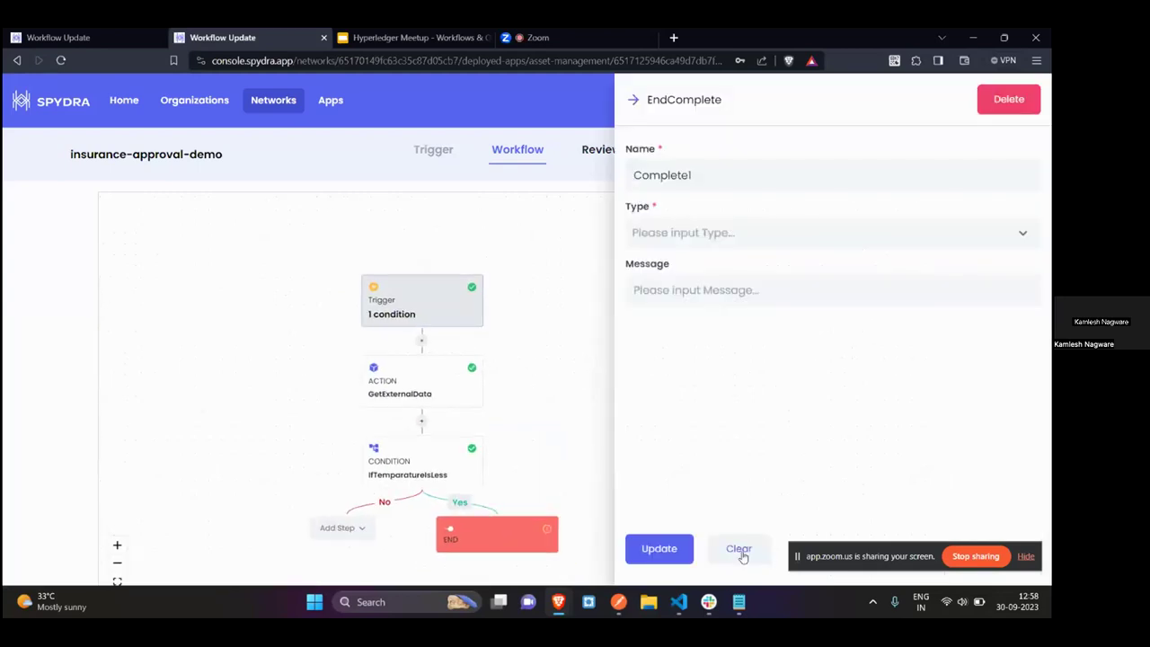
click(984, 106)
Add an action of type Create Asset to the Yes branch of the IfTemparatureIsLess condition
mouse_move(495, 542)
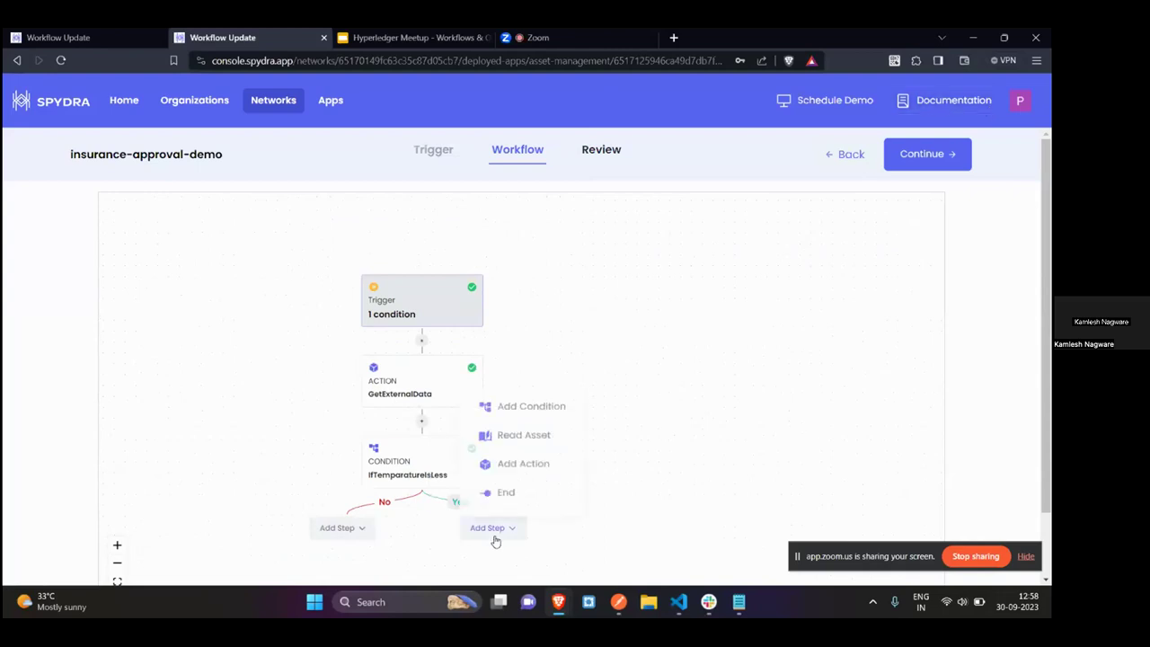
click(525, 461)
click(319, 539)
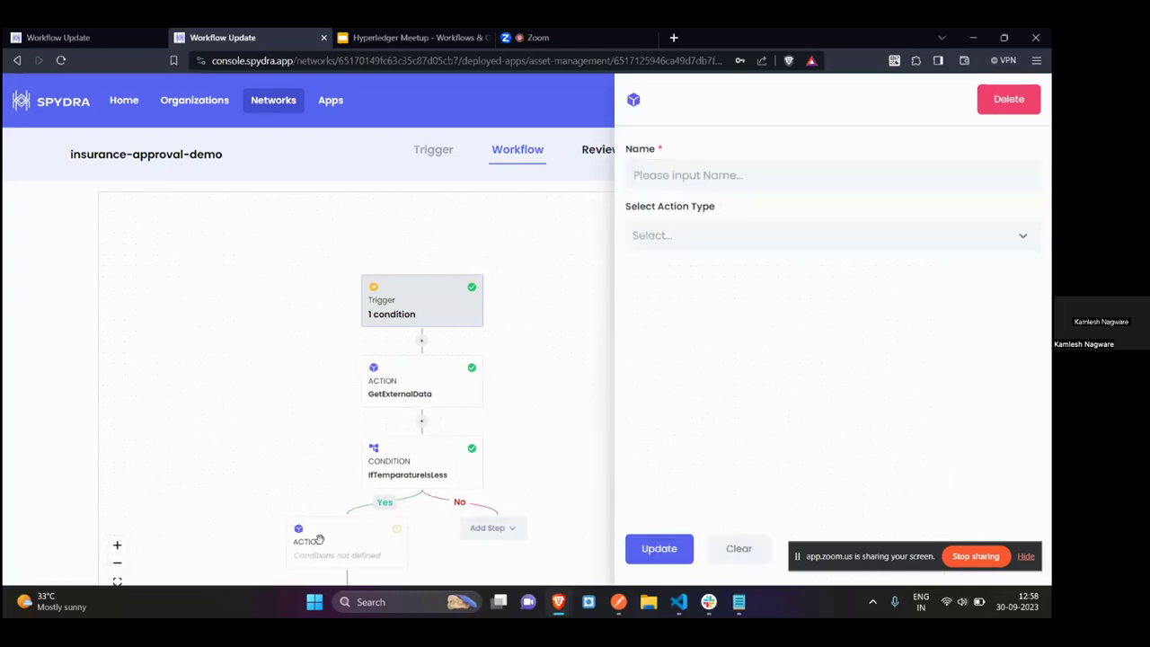
click(683, 239)
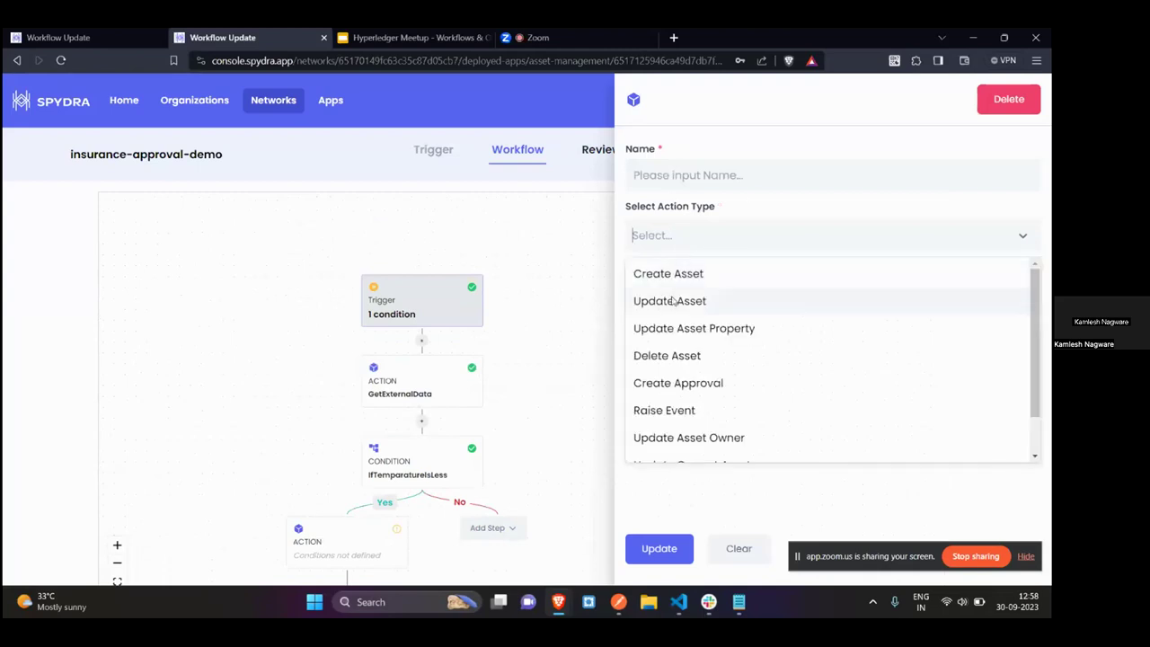
click(674, 273)
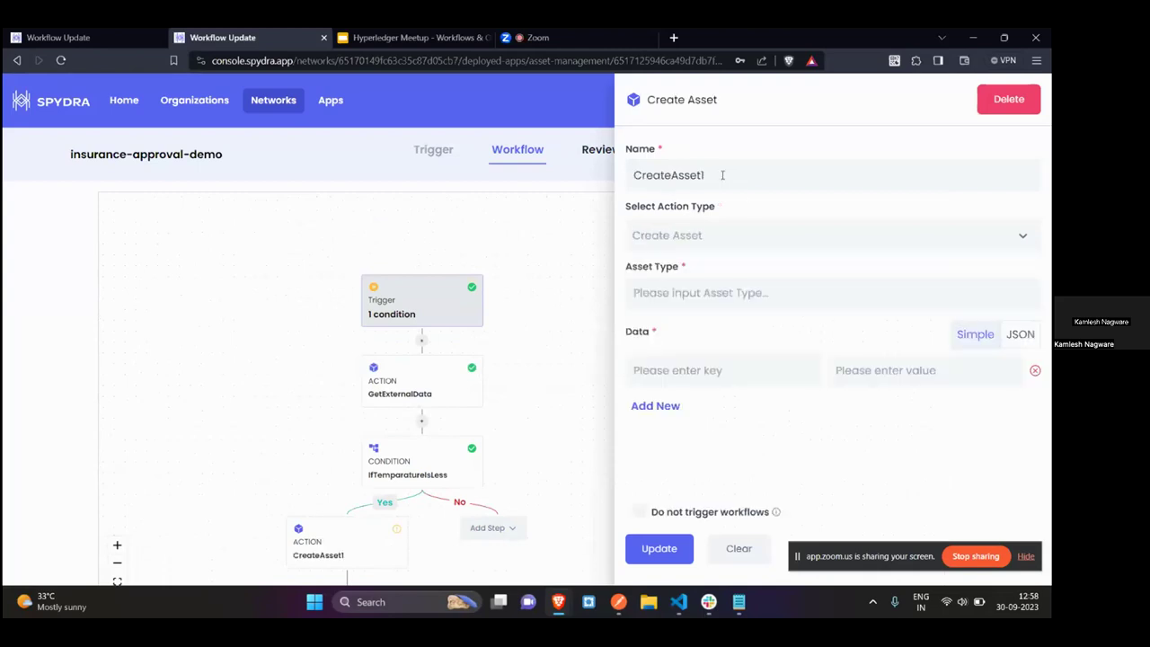
Name the new action CreateApproval and set its asset type to approved
key(BackSpace)
key(BackSpace)
key(BackSpace)
key(BackSpace)
text(pproval)
text(appro)
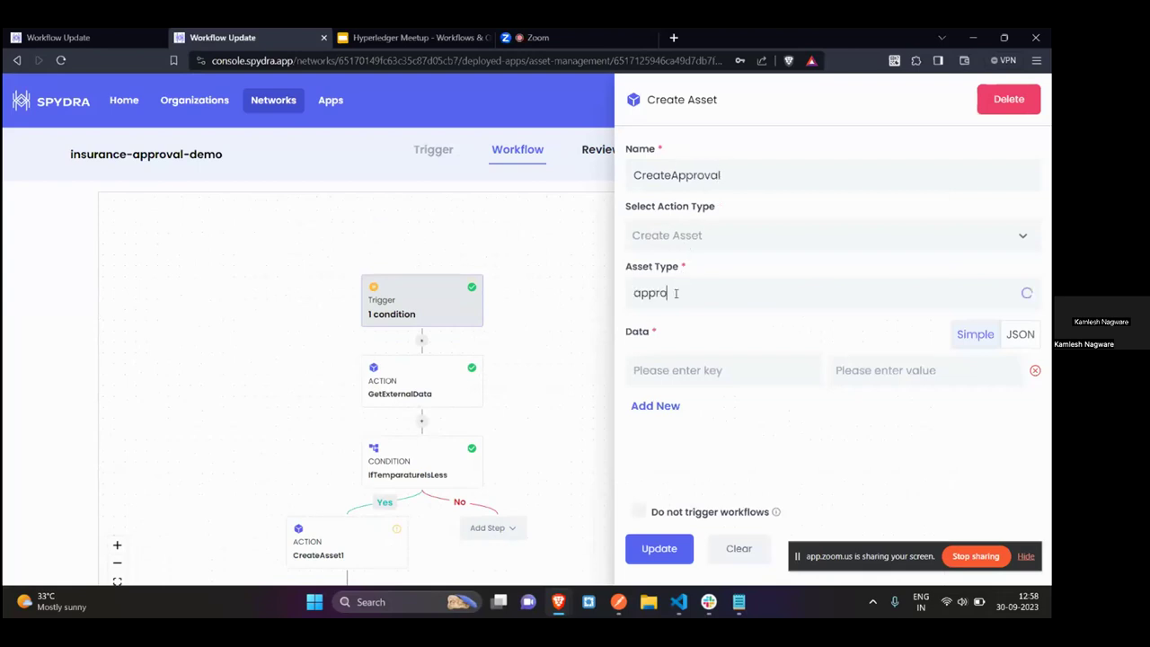
click(681, 336)
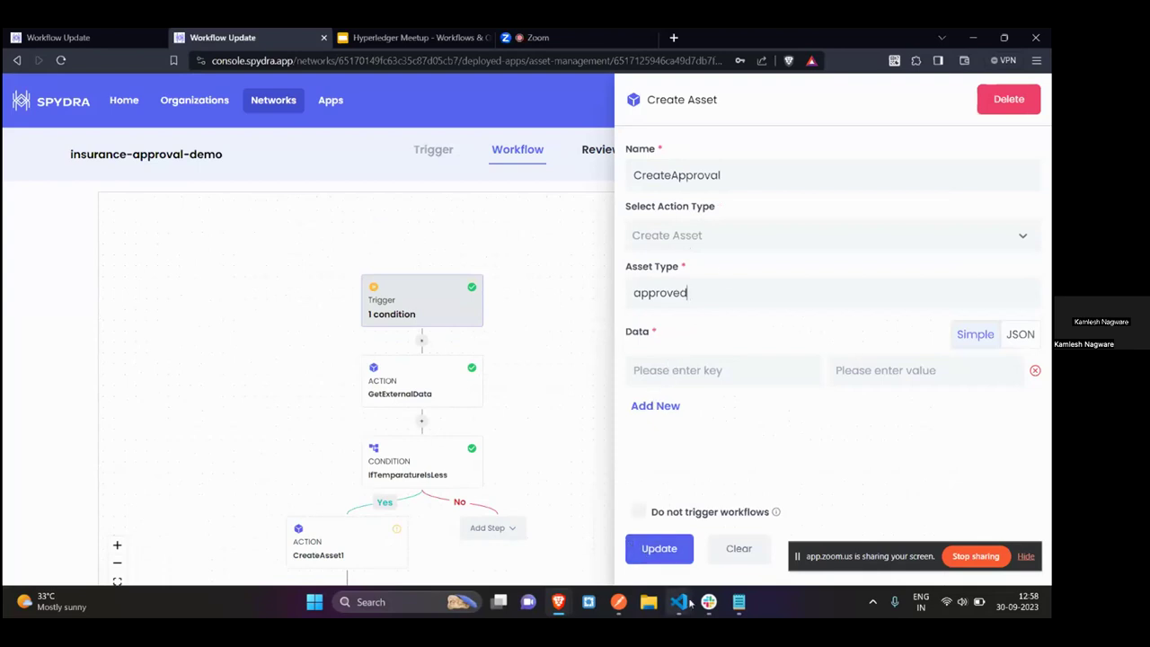
Switch to Visual Studio Code and examine the id, application_id, approved_amount and reason fields of the approved asset in oracle-insurance.json
mouse_move(678, 601)
click(608, 512)
scroll(368, 376, down, 5)
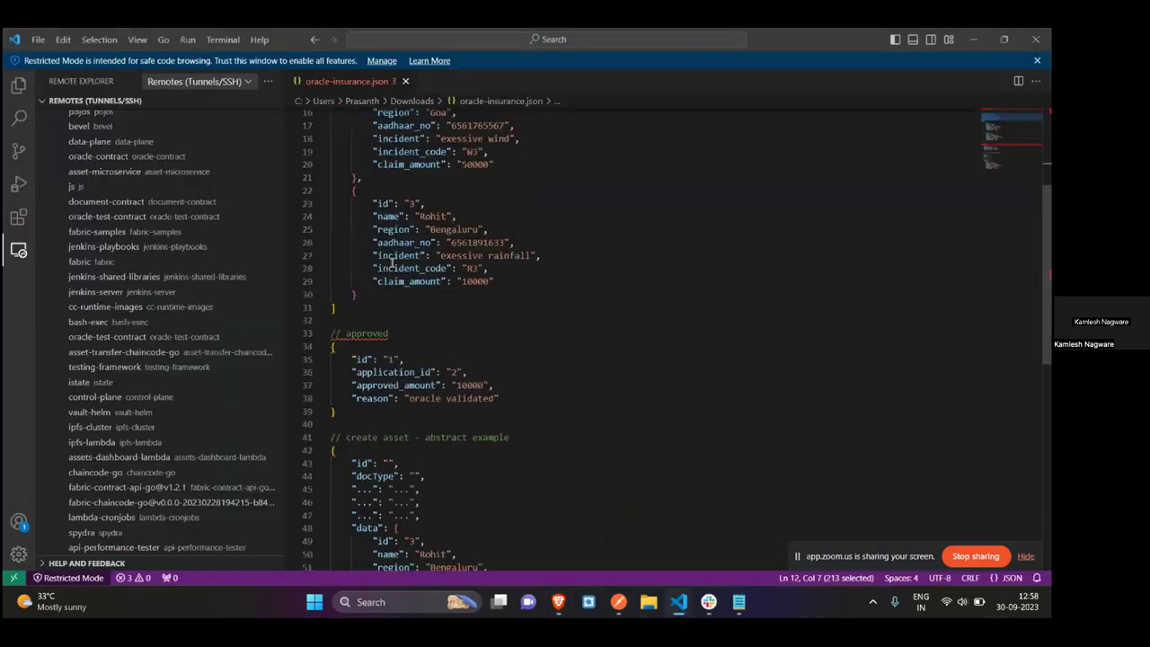
drag(343, 361, 331, 300)
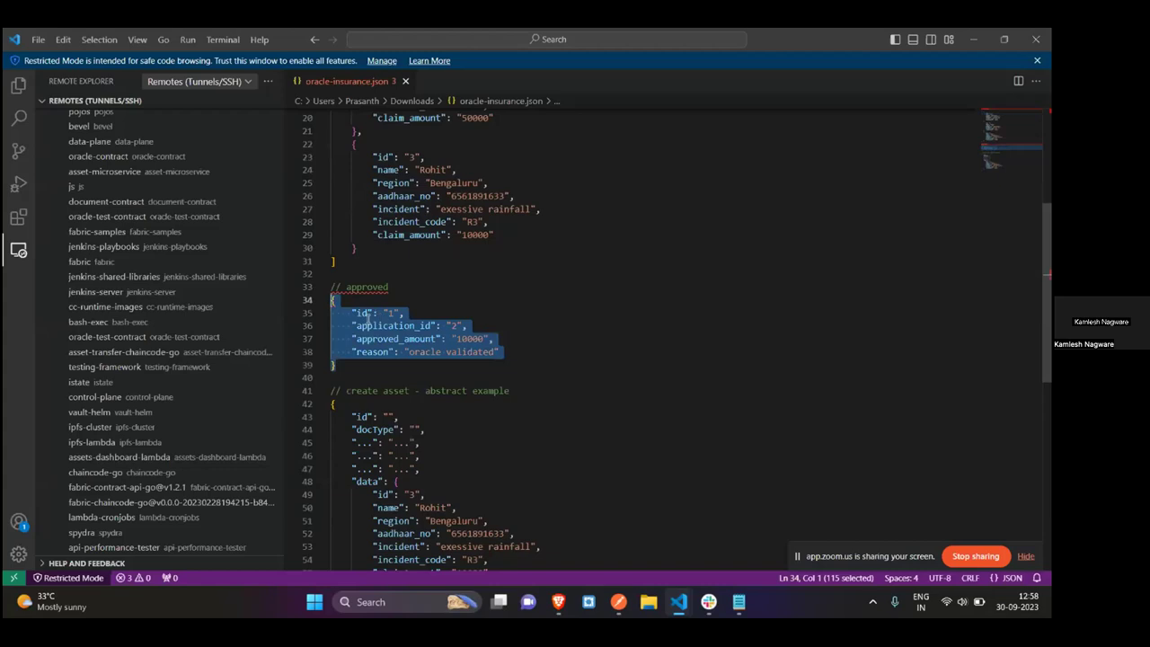
click(368, 314)
double_click(364, 314)
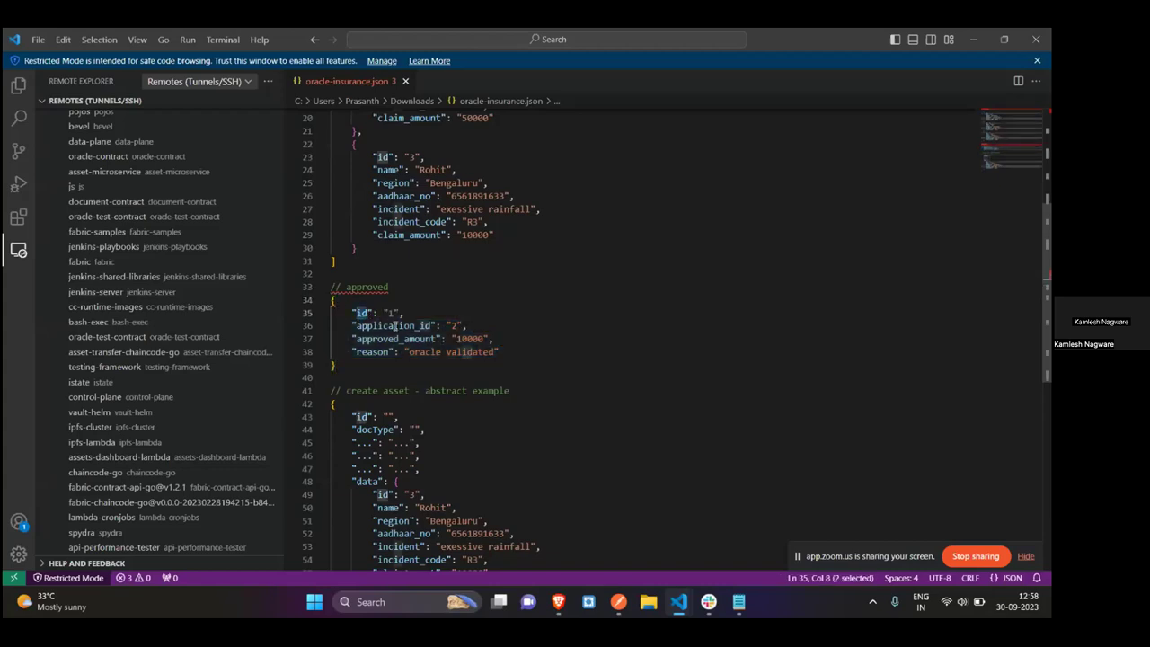
double_click(397, 326)
double_click(375, 340)
double_click(369, 352)
key(alt+Tab)
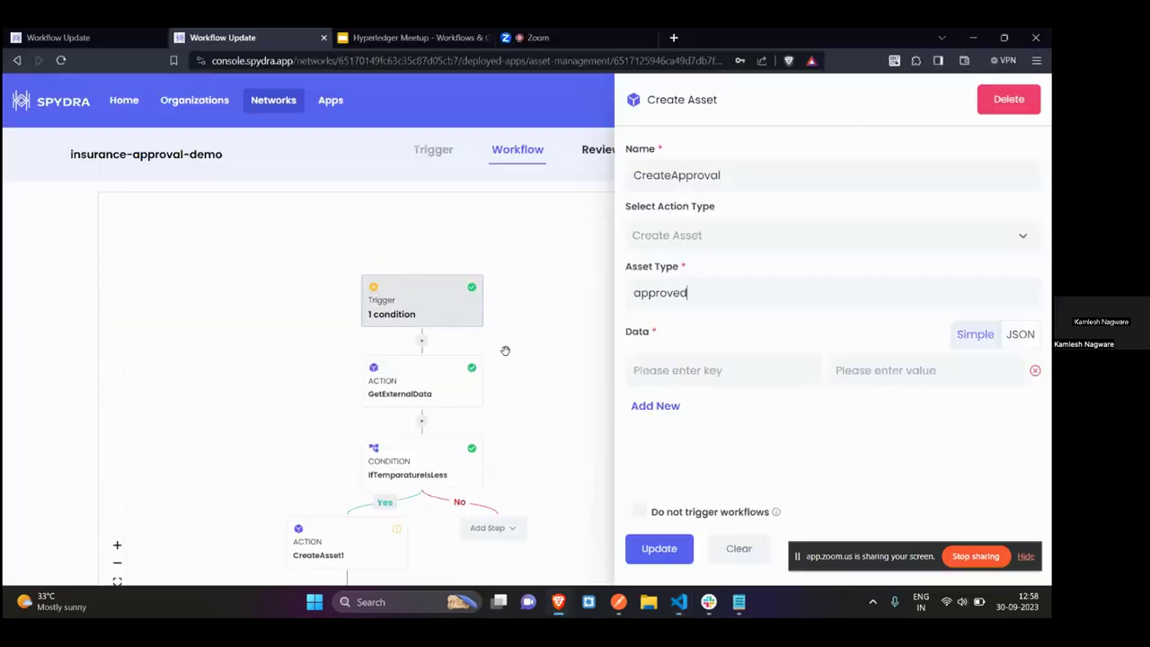
Back in Spydra, set the CreateApproval action's first data entry to key id with value ${autoId}
click(723, 371)
text(id)
text(${a)
text(utoId})
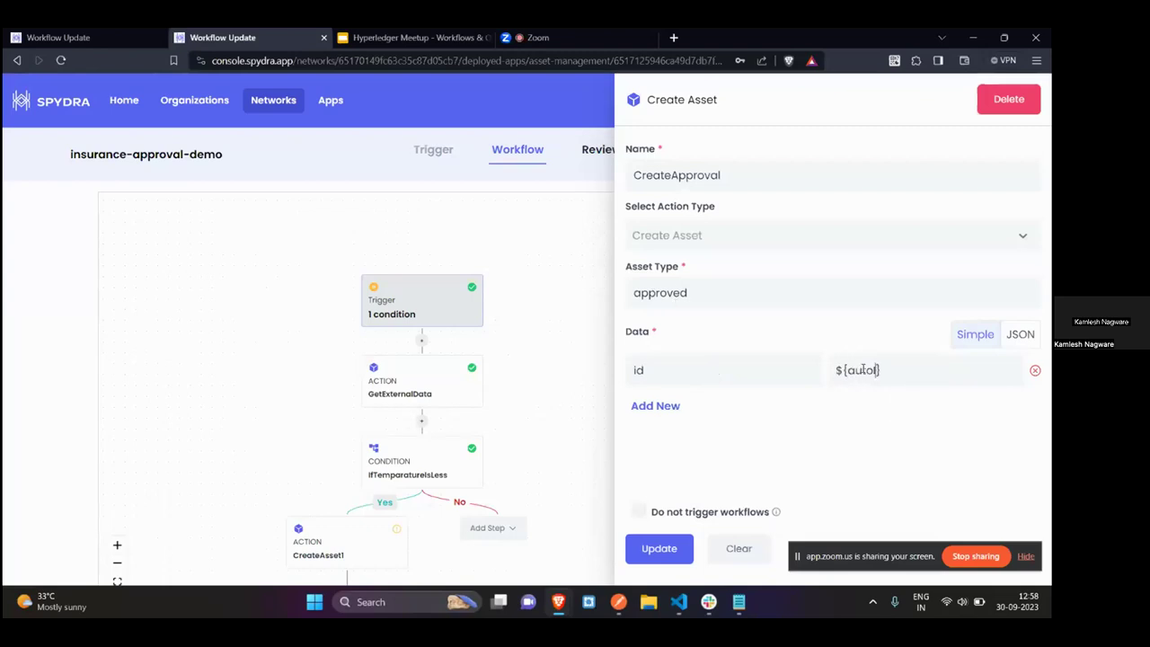
Add a second data entry with the key application_id copied from oracle-insurance.json and start its value with the placeholder ${}
click(668, 411)
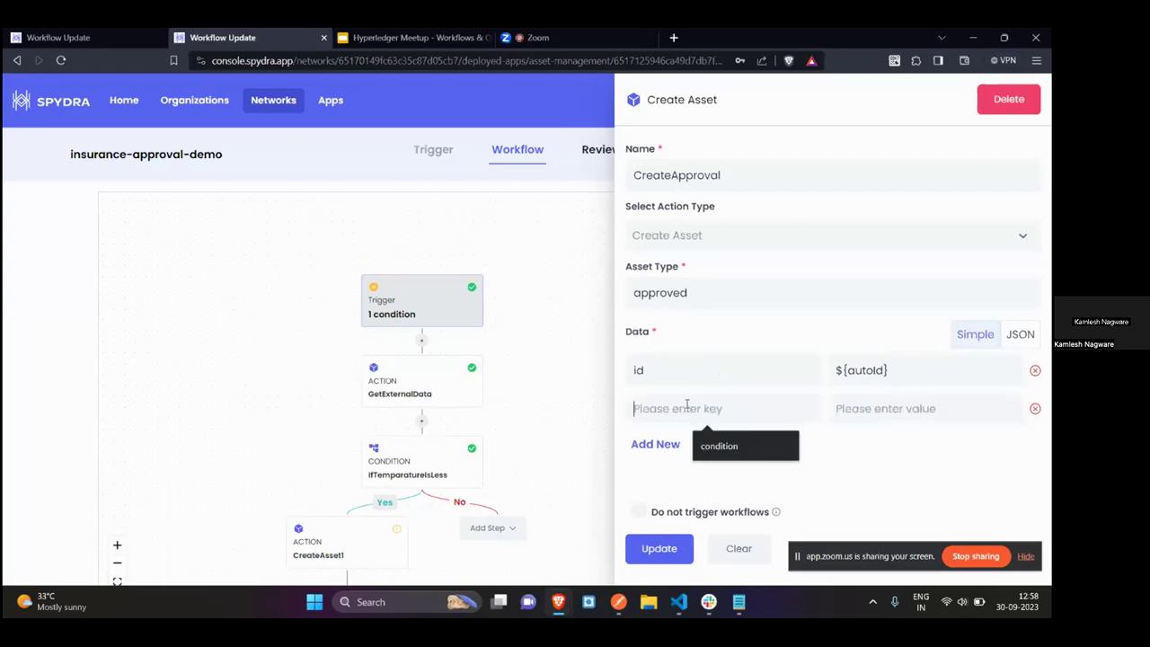
key(alt+Tab)
double_click(388, 339)
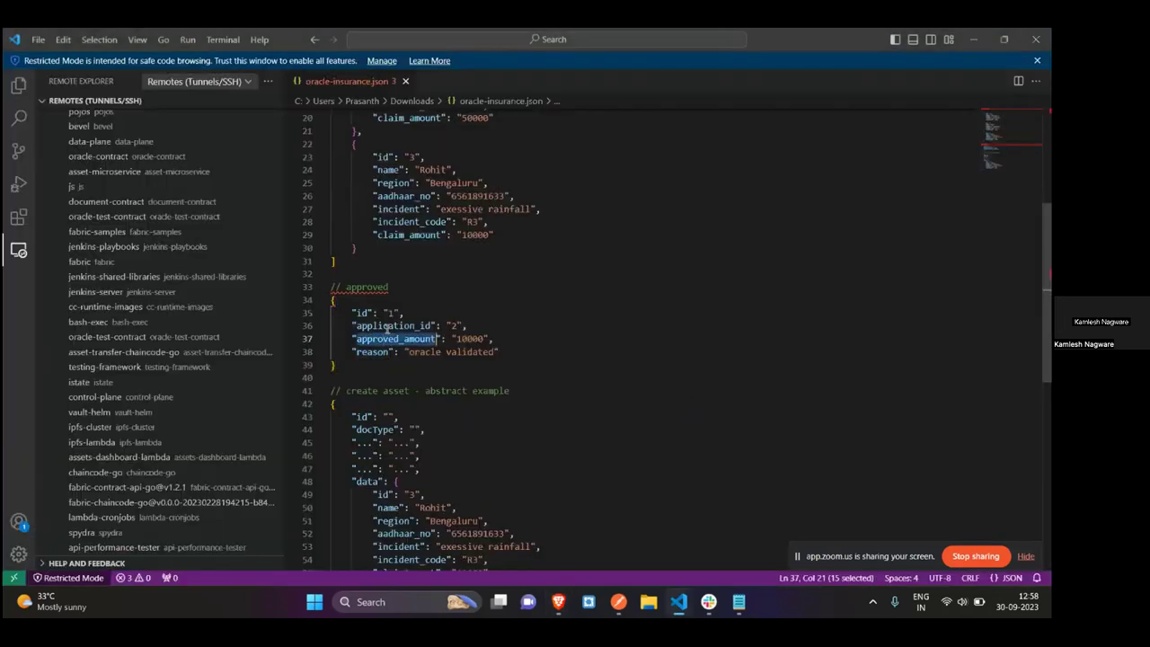
double_click(388, 326)
key(ctrl+c)
key(alt+Tab)
click(766, 404)
key(ctrl+v)
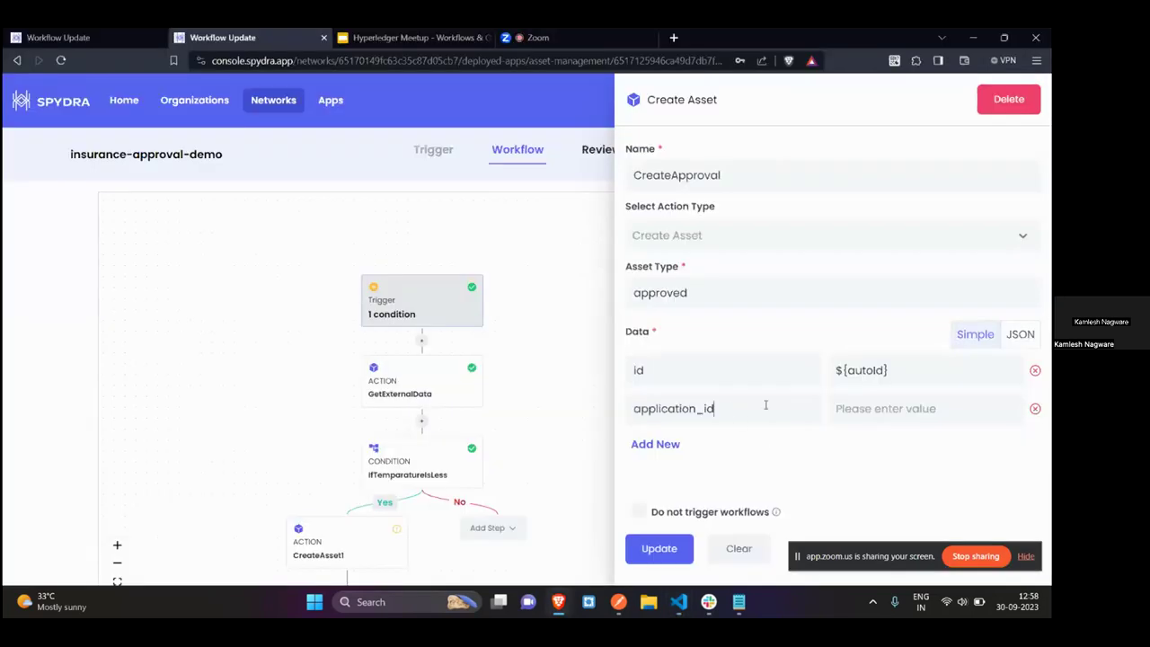
click(916, 402)
text(${}})
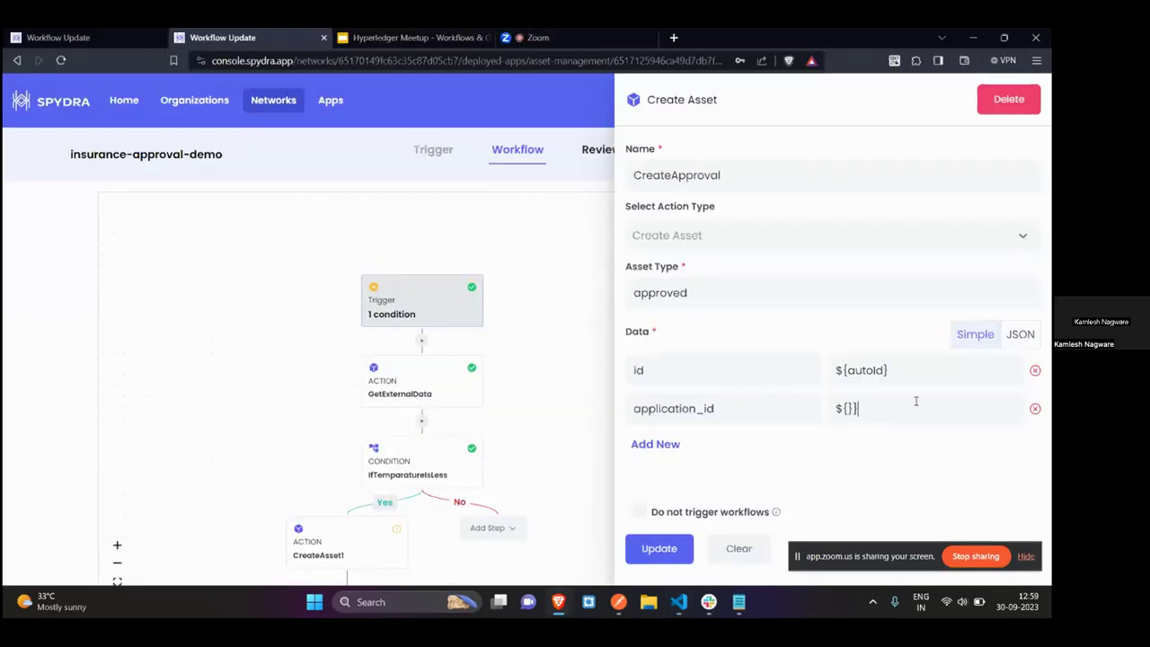
key(BackSpace)
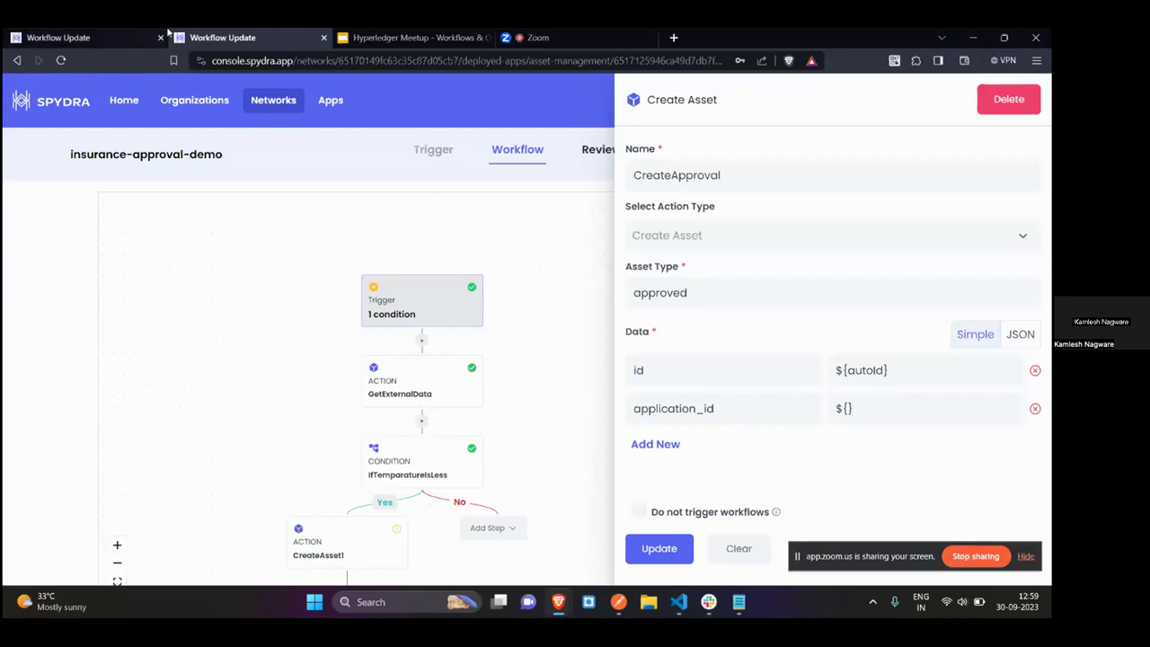
Open CreateApprovedAsset in the insurance-approval workflow and examine how its id and application_id data values are mapped
click(107, 30)
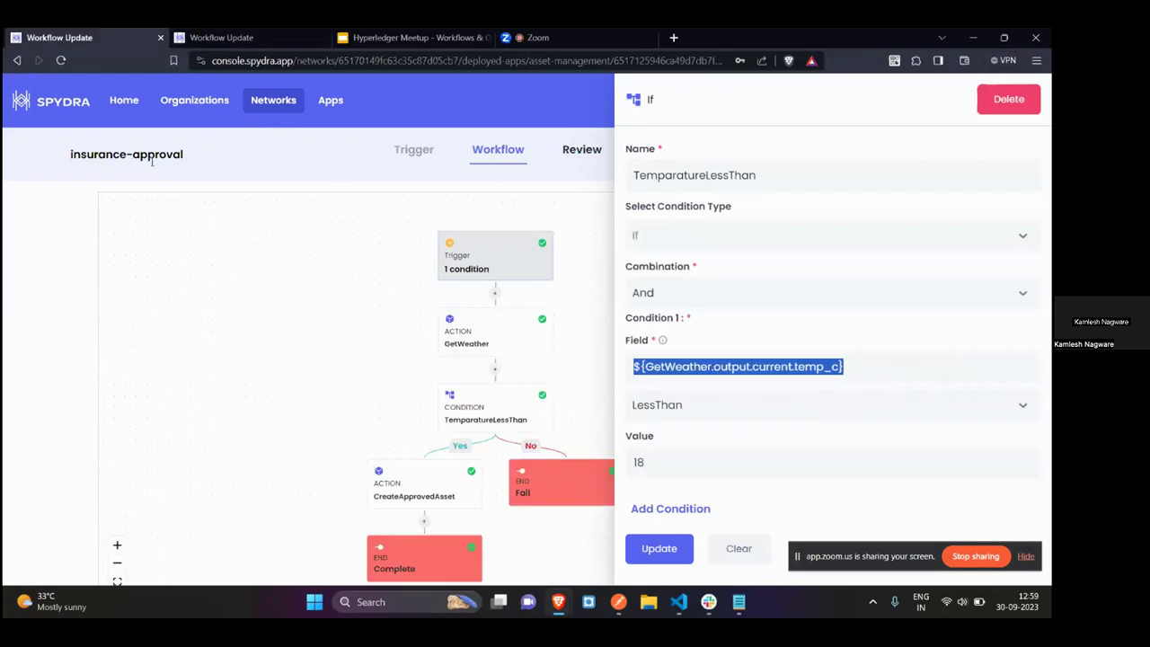
click(182, 170)
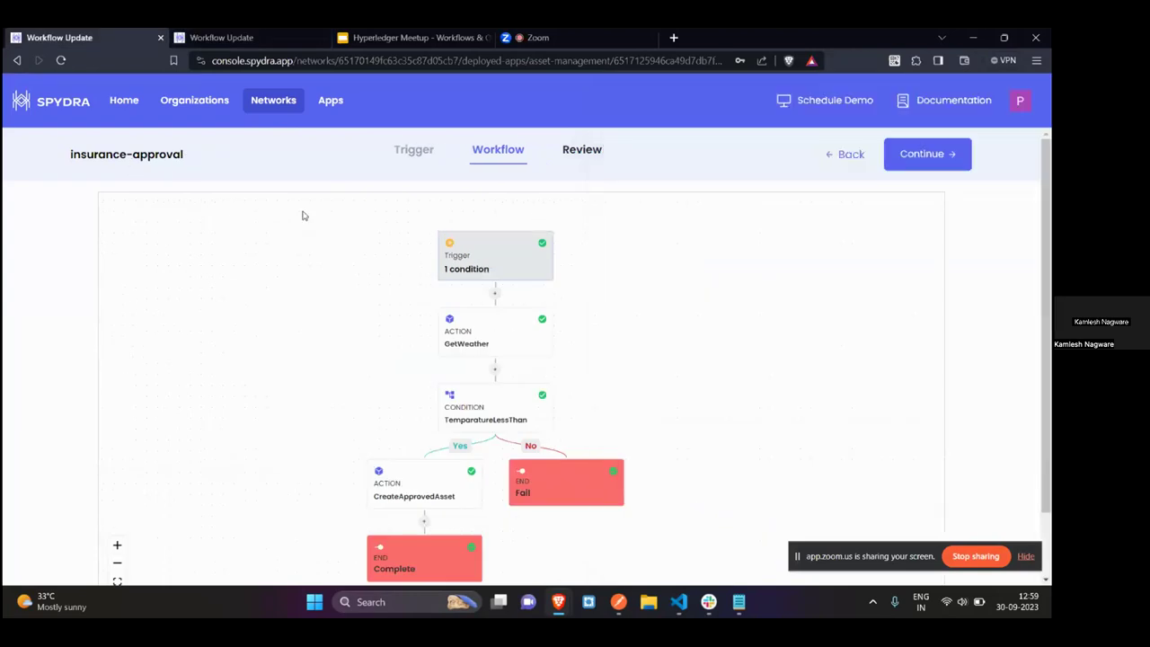
click(428, 483)
scroll(711, 352, down, 1)
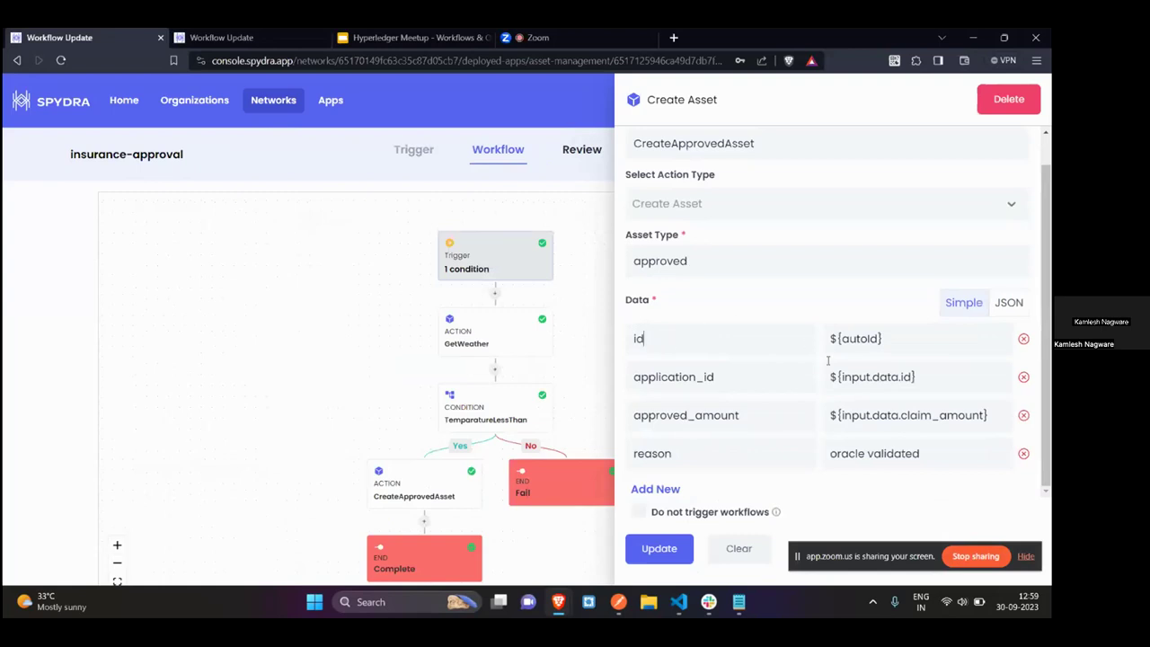
double_click(861, 338)
double_click(674, 376)
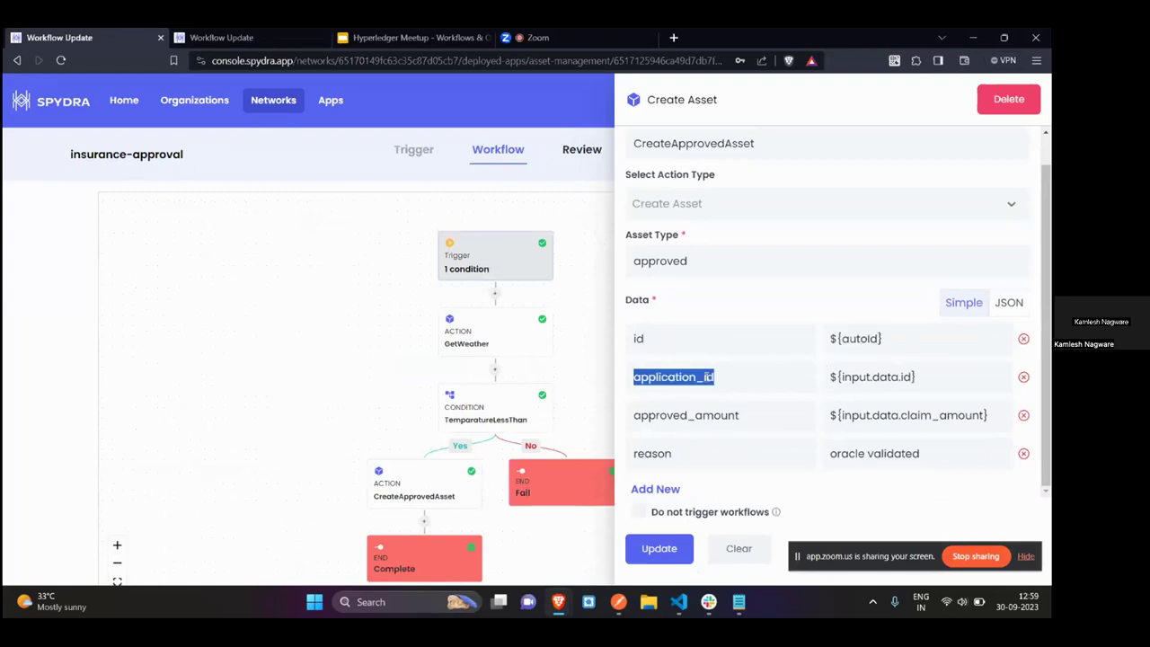
click(860, 378)
double_click(859, 378)
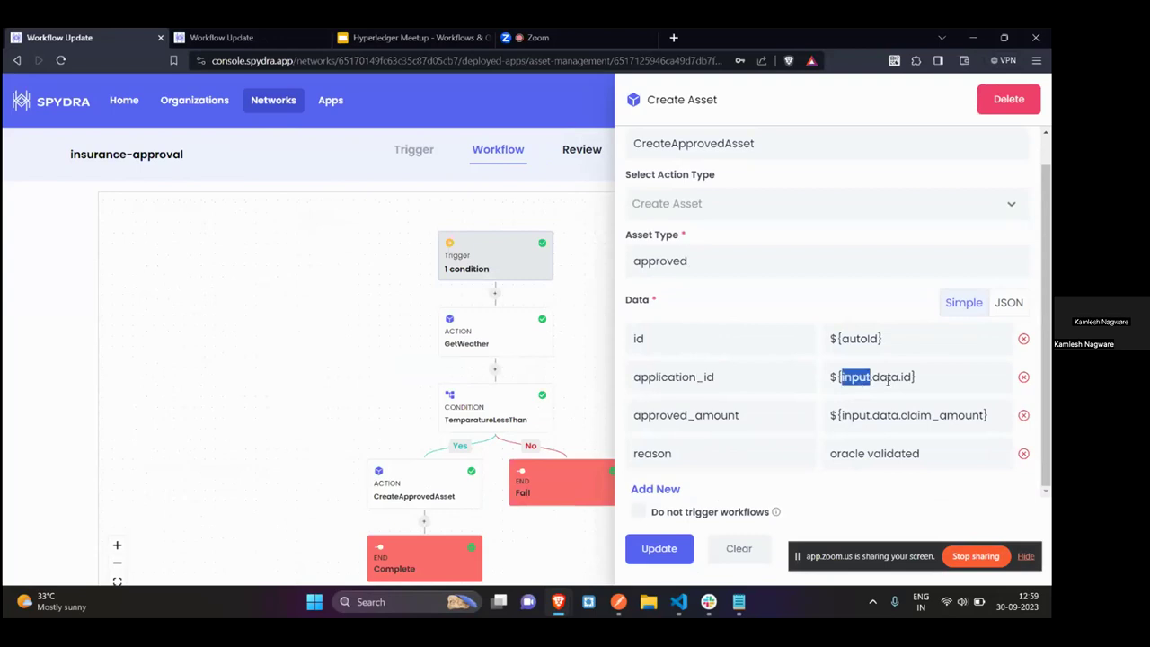
Check the application records in oracle-insurance.json for the fields that the input data expressions refer to
key(alt+Tab)
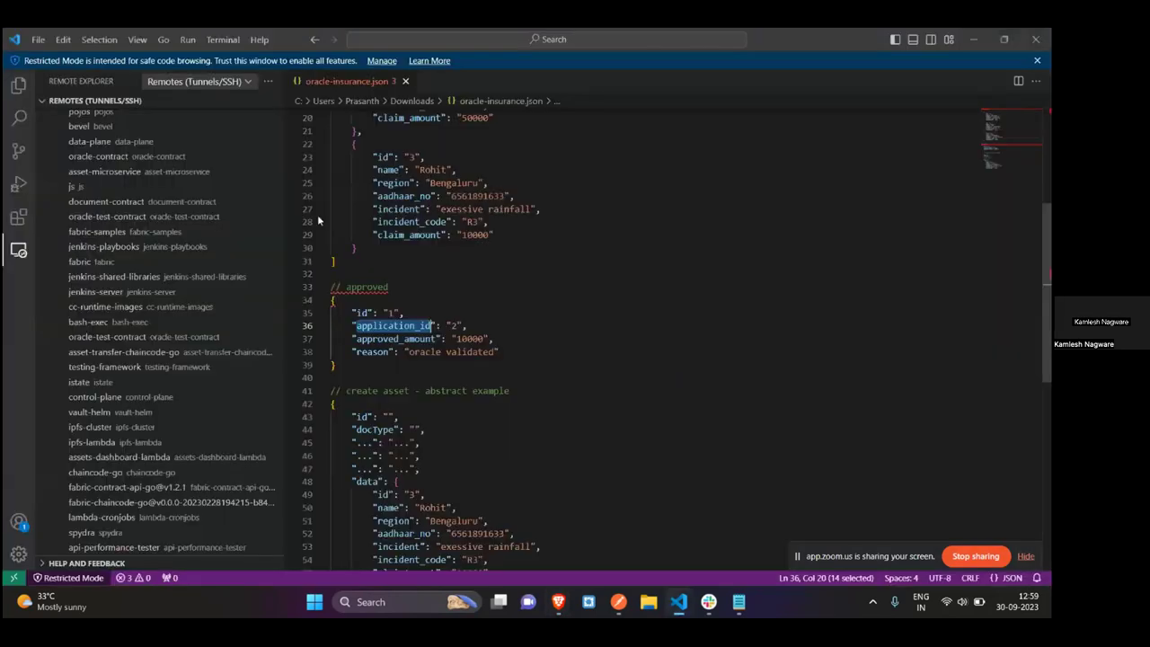
scroll(359, 179, up, 8)
drag(352, 153, 362, 258)
key(alt+Tab)
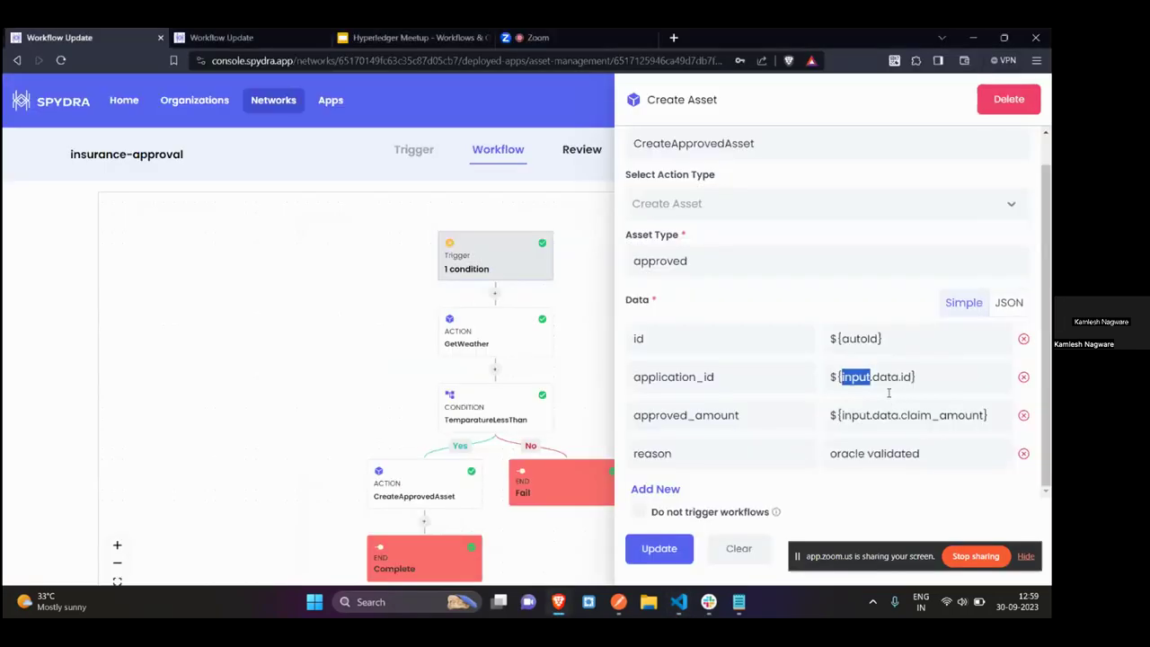
Examine the approved_amount and reason values of CreateApprovedAsset and open the Fail end step on the No branch
double_click(926, 414)
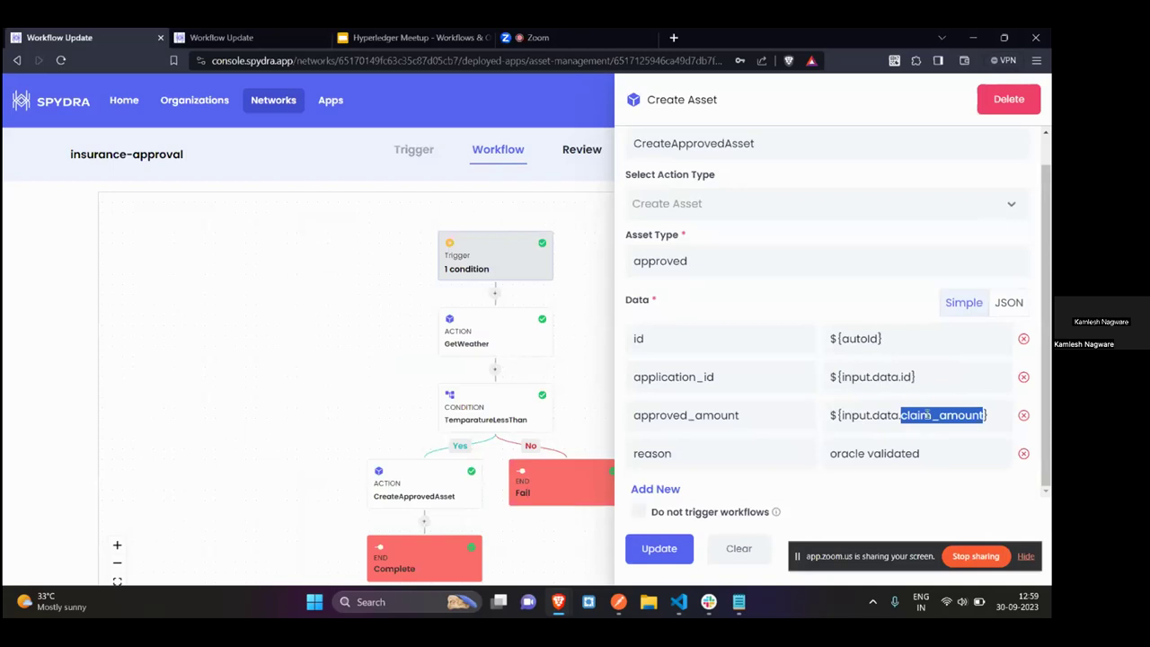
click(895, 453)
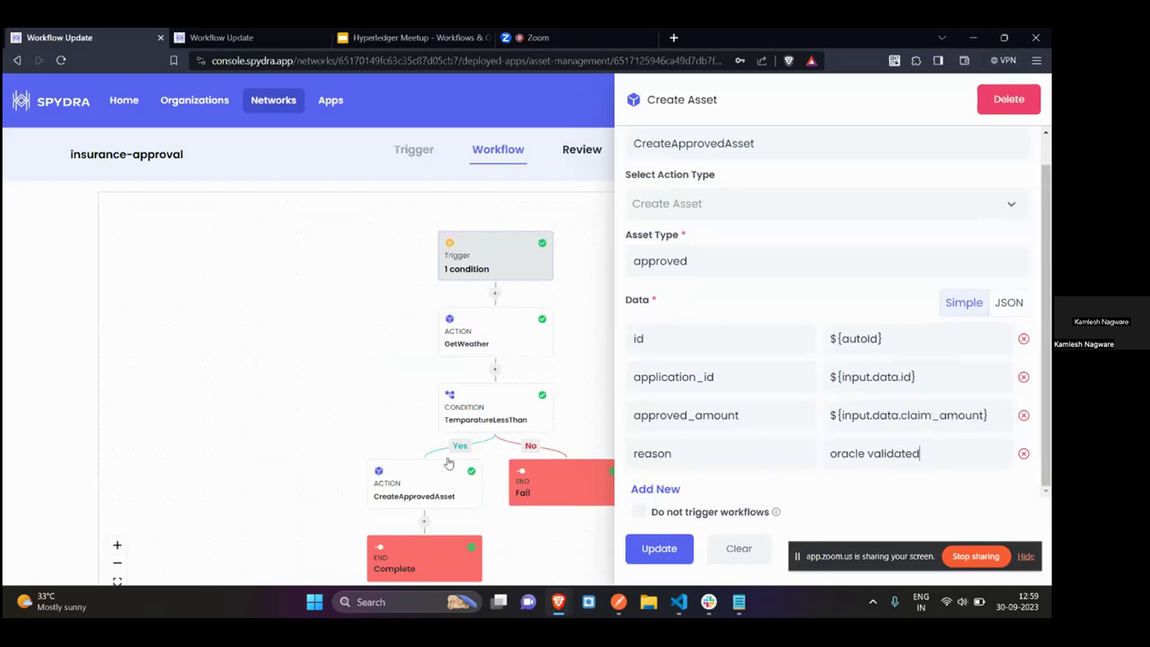
click(280, 434)
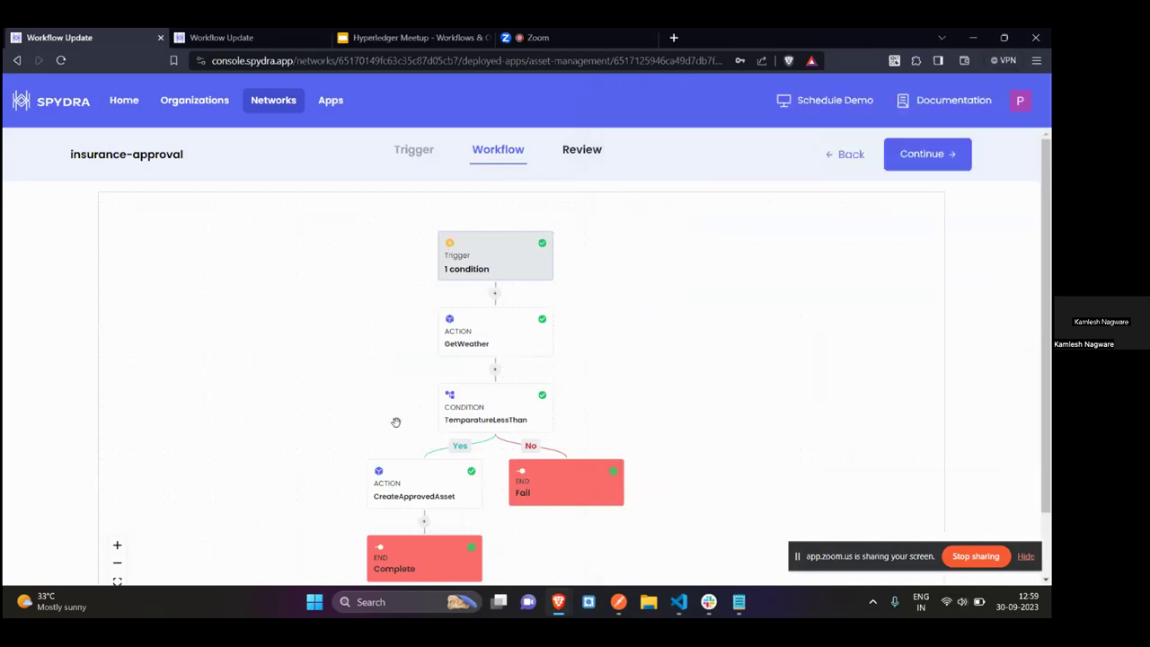
click(559, 481)
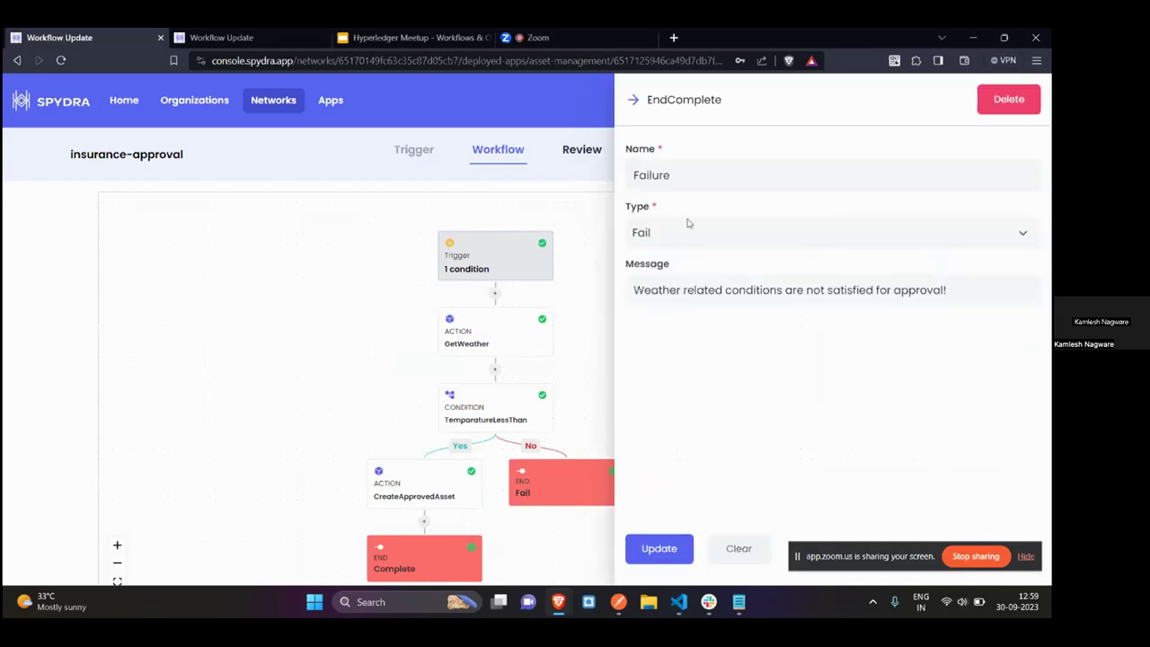